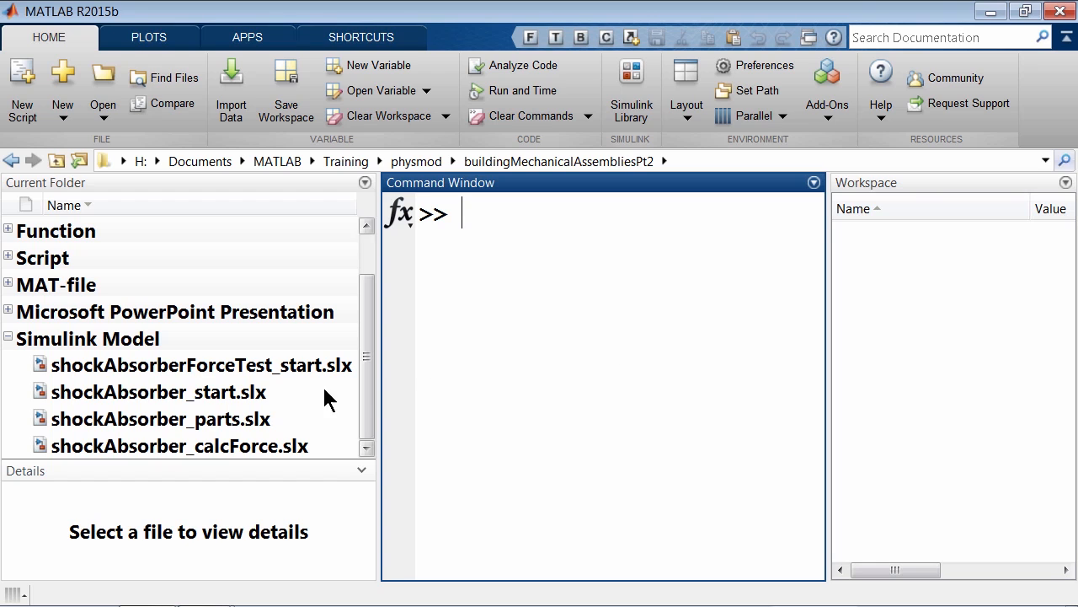
# Open the shockAbsorber_start.slx model, update its diagram and view the assembly from the right side
pyautogui.click(253, 398)
pyautogui.doubleClick(252, 397)
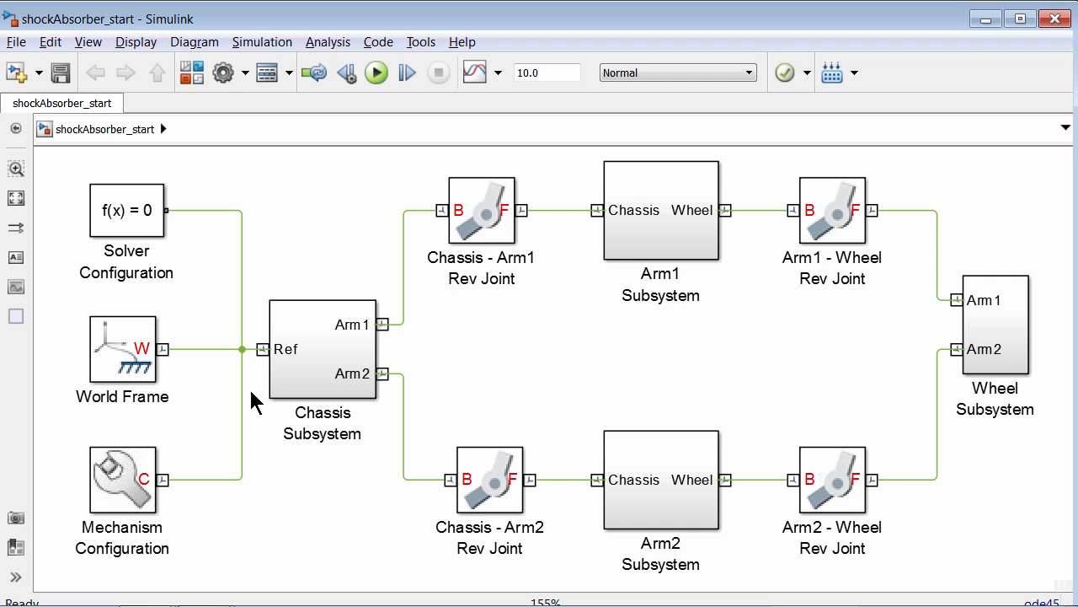
pyautogui.hotkey('ctrl', 'd')
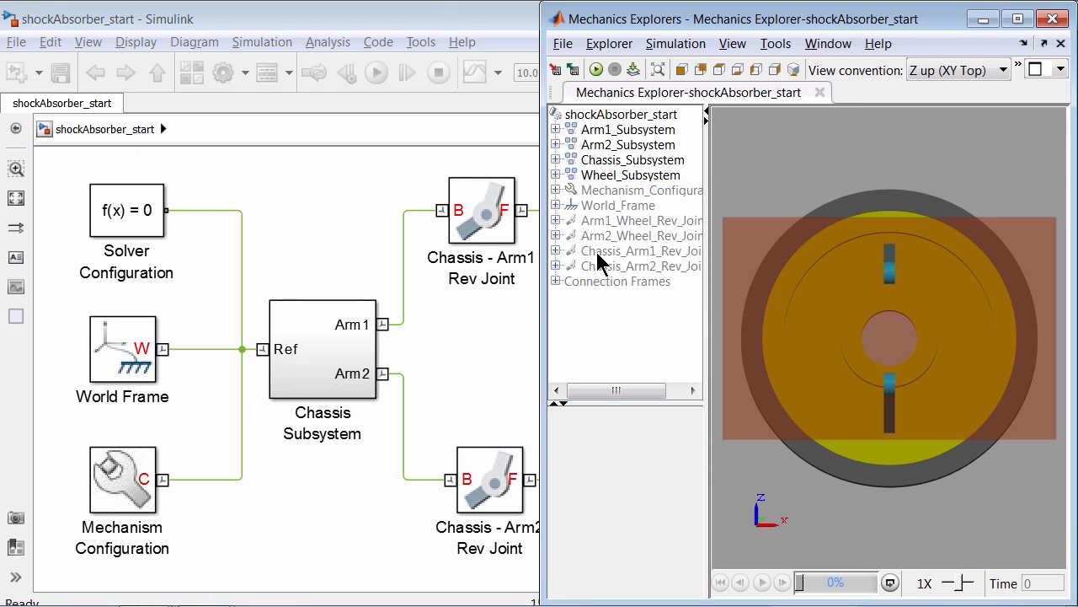
pyautogui.click(775, 70)
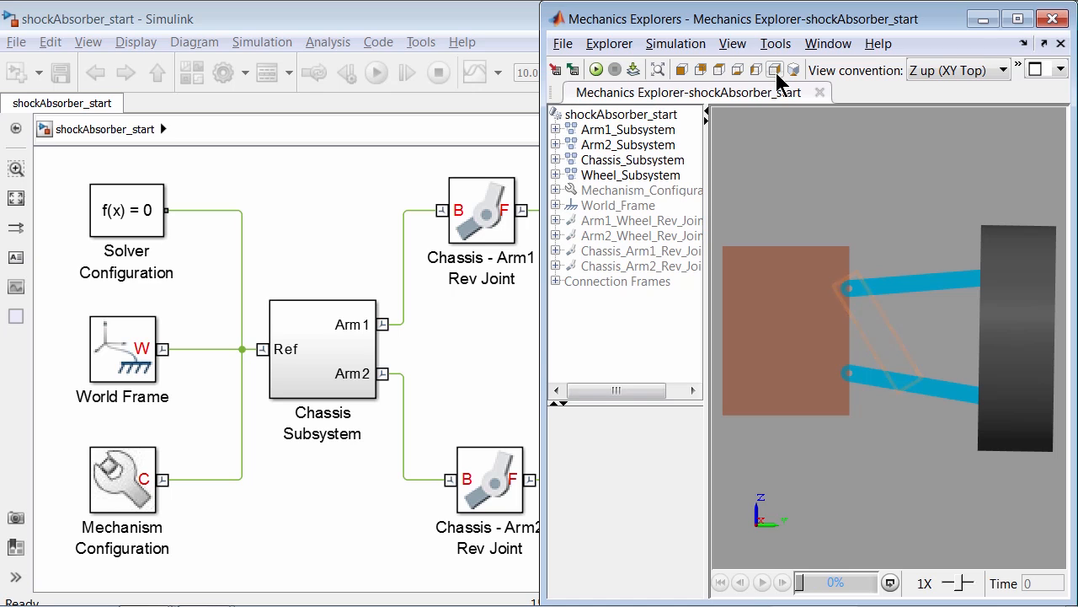
# Switch back to MATLAB, open the shockAbsorber_parts.slx model and update its diagram
pyautogui.hotkey('alt', 'Tab')
pyautogui.press('Tab')
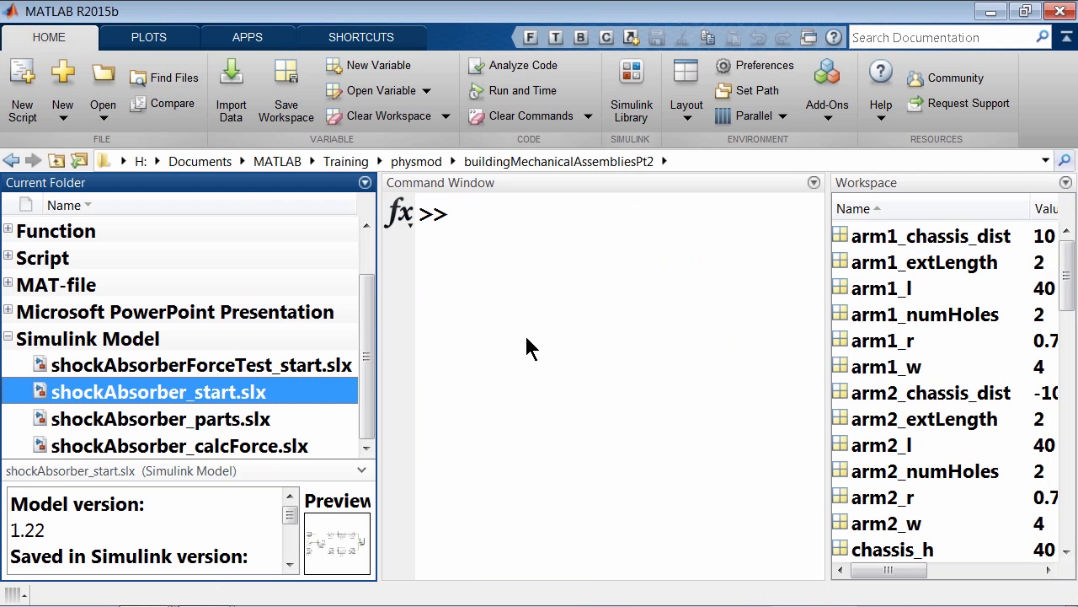
pyautogui.click(220, 425)
pyautogui.doubleClick(221, 419)
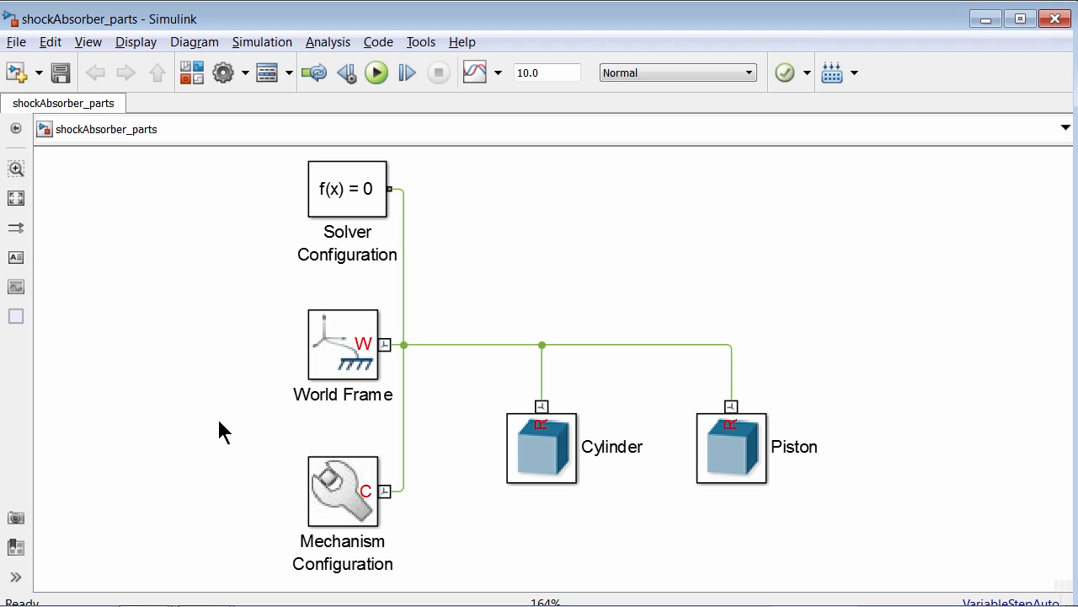
pyautogui.hotkey('ctrl', 'd')
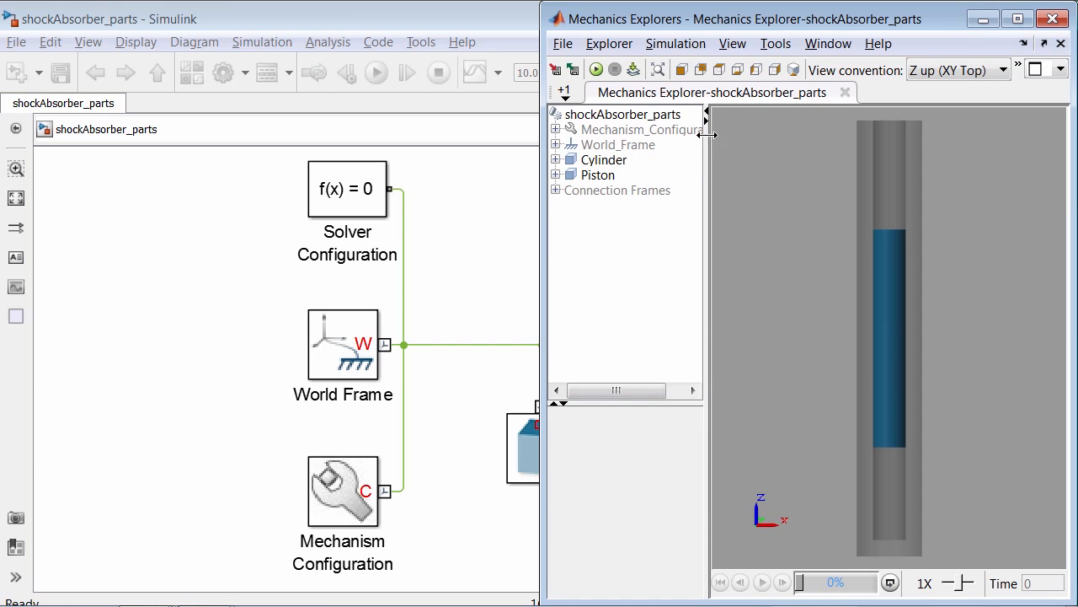
# Examine the Cylinder and Piston solids in the isometric view of the parts model
pyautogui.click(792, 72)
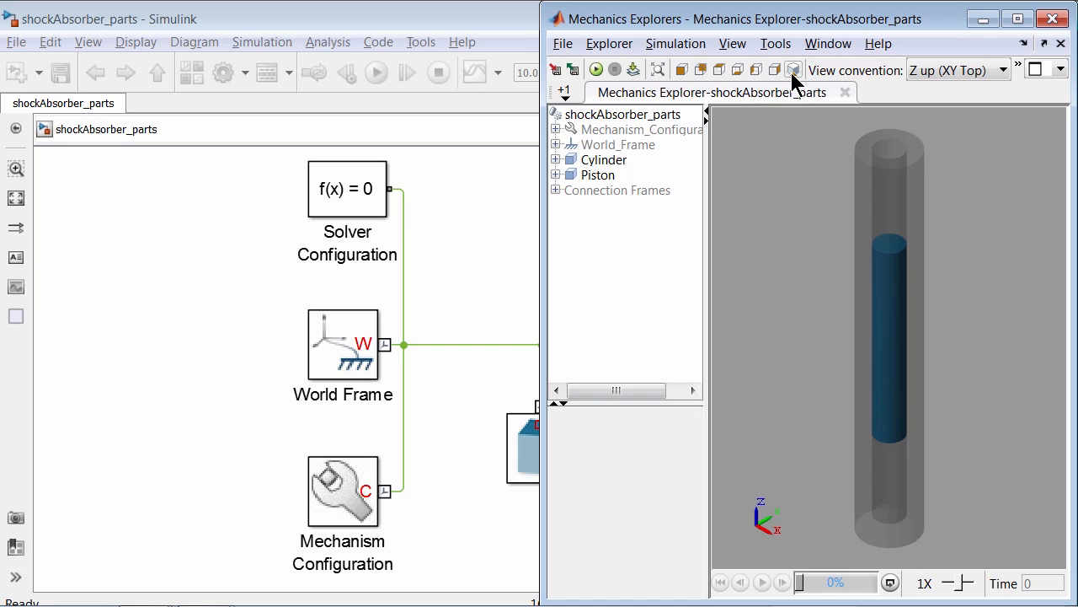
pyautogui.click(618, 161)
pyautogui.click(600, 175)
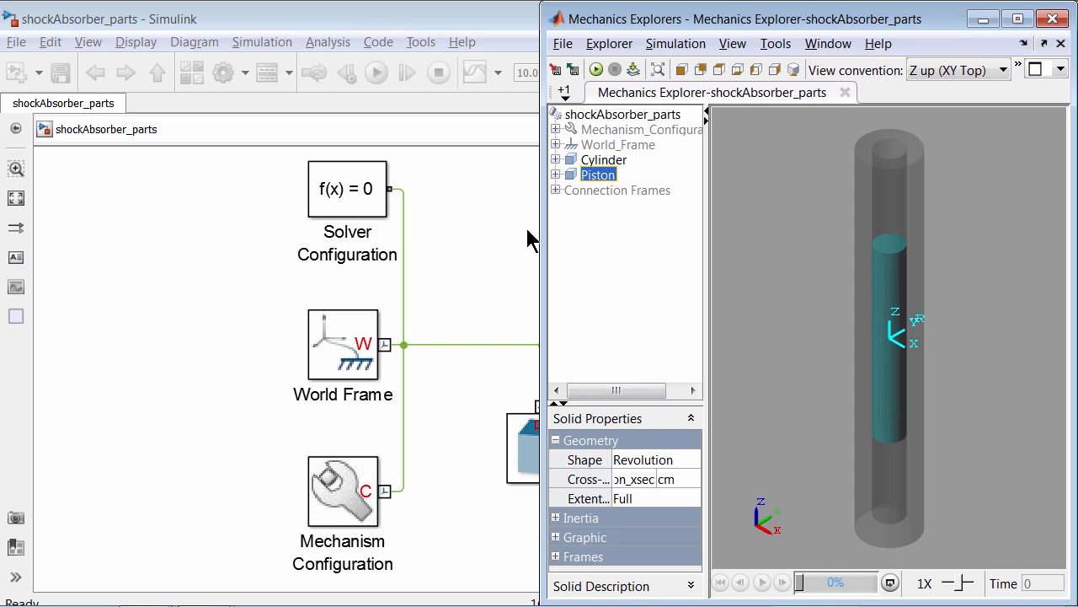
# Copy the Cylinder and Piston blocks with their connecting line into shockAbsorber_start, placing them between the two arm branches
pyautogui.click(488, 250)
pyautogui.moveTo(479, 310); pyautogui.dragTo(812, 512)
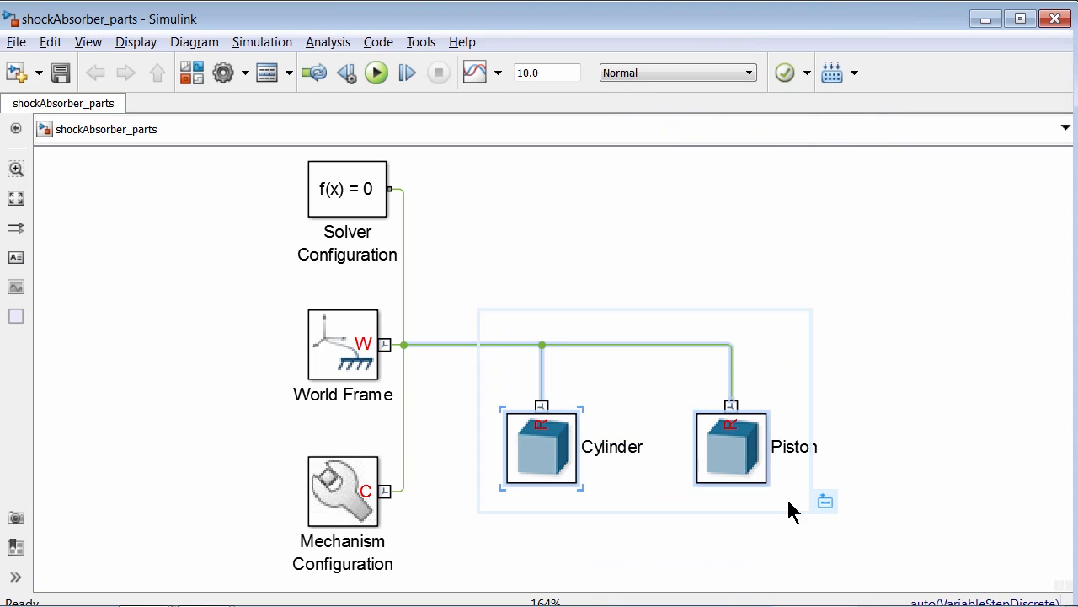
pyautogui.click(748, 432)
pyautogui.hotkey('alt', 'Tab')
pyautogui.hotkey('alt', 'Tab')
pyautogui.hotkey('alt', 'Tab')
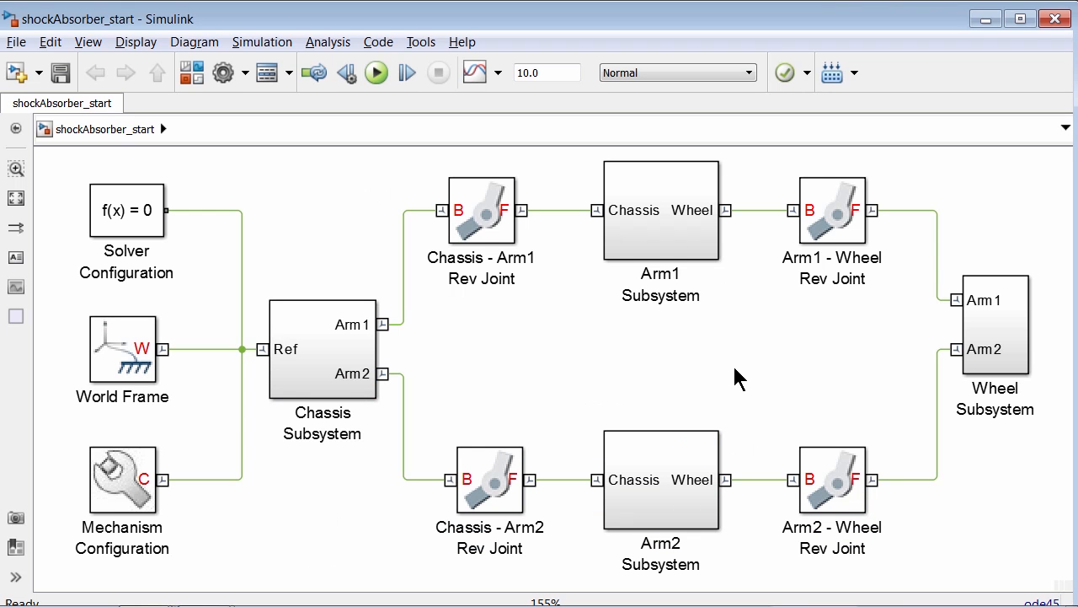
pyautogui.hotkey('ctrl', 'v')
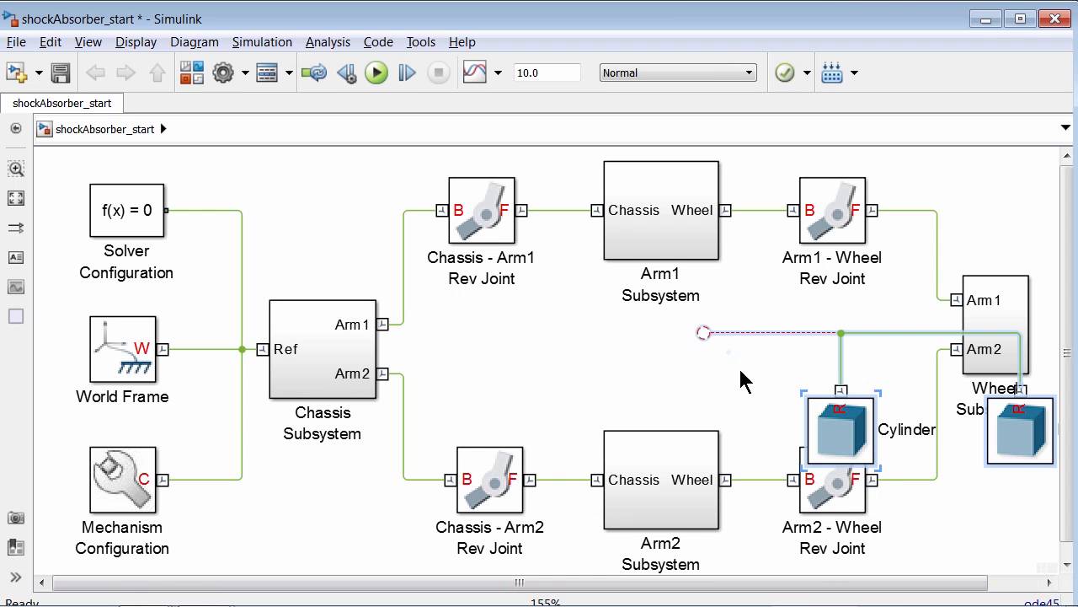
pyautogui.moveTo(746, 381); pyautogui.dragTo(668, 376)
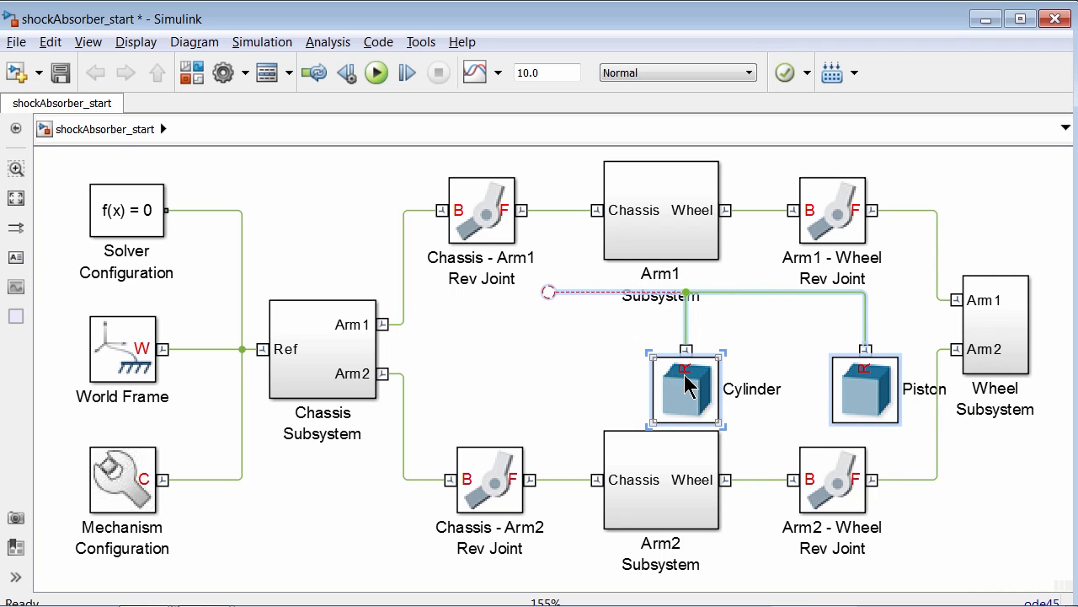
# Group the pasted Cylinder and Piston blocks into a subsystem and place it between the two arm-wheel revolute joints
pyautogui.rightClick(685, 383)
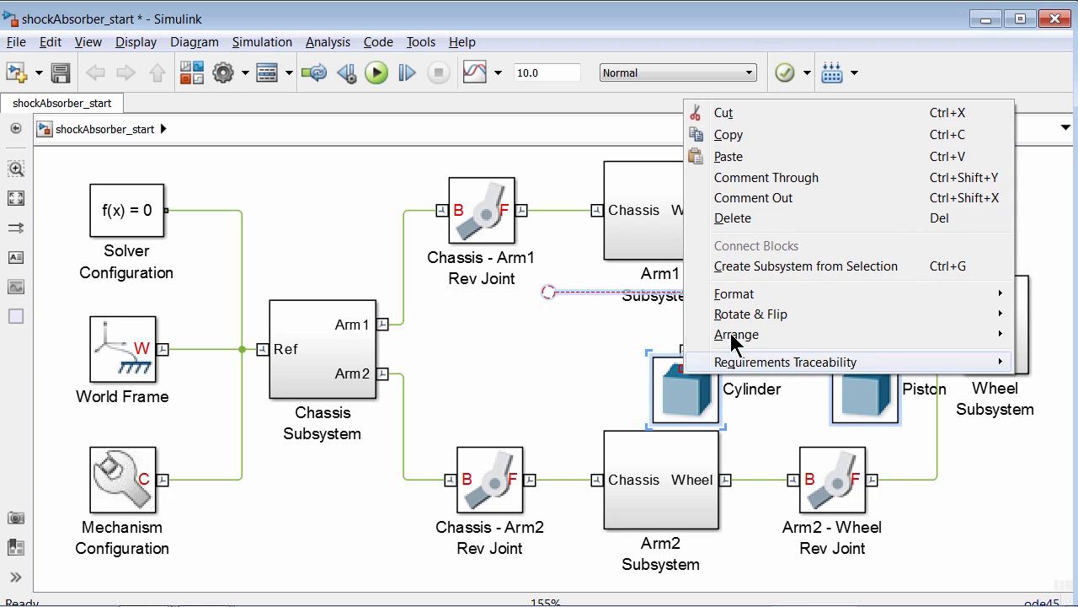
pyautogui.click(779, 268)
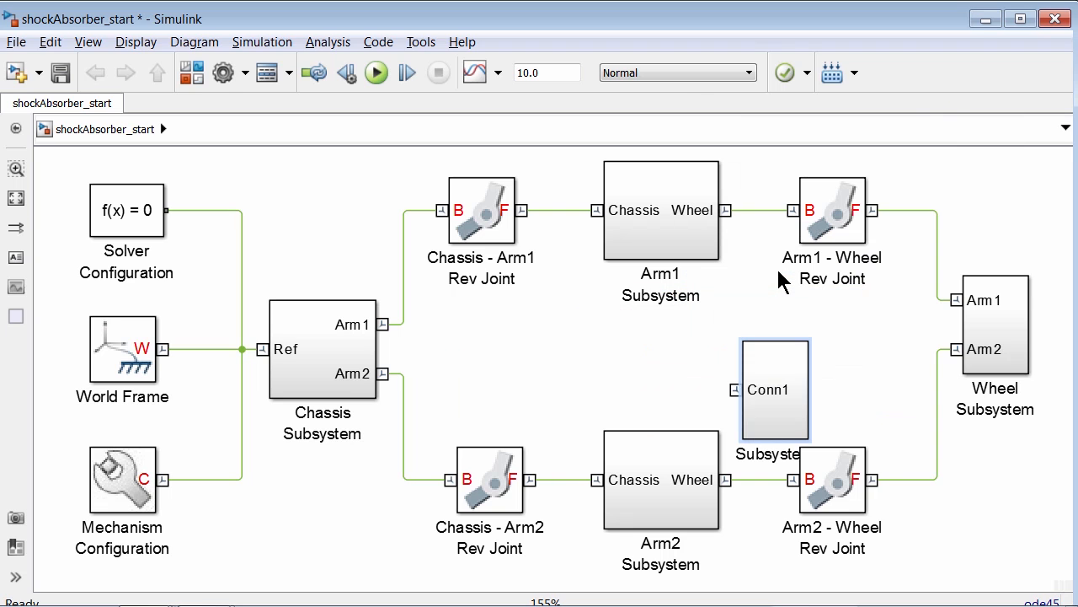
pyautogui.moveTo(775, 386); pyautogui.dragTo(833, 345)
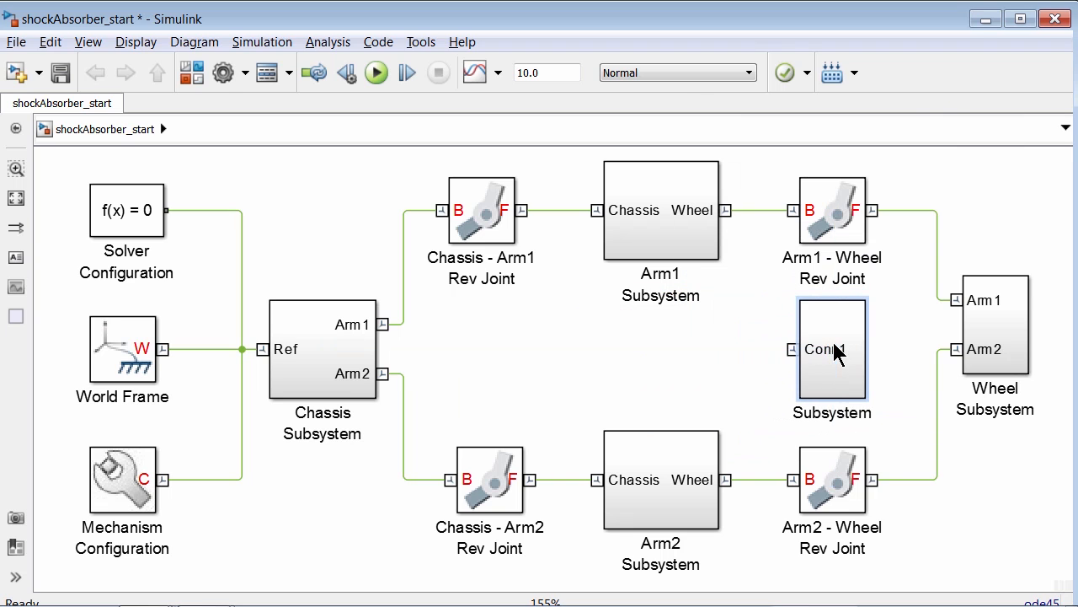
# Rename the new subsystem as Shock Absorber Subsystem
pyautogui.click(798, 412)
pyautogui.write('Shock')
pyautogui.click(991, 281)
pyautogui.write('Absorber')
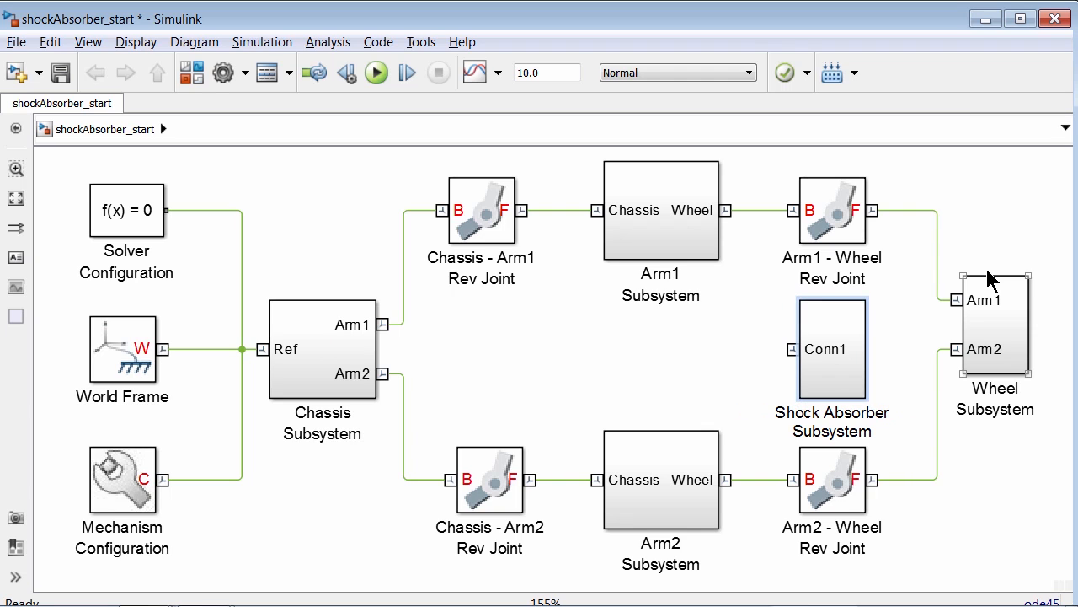
pyautogui.click(765, 344)
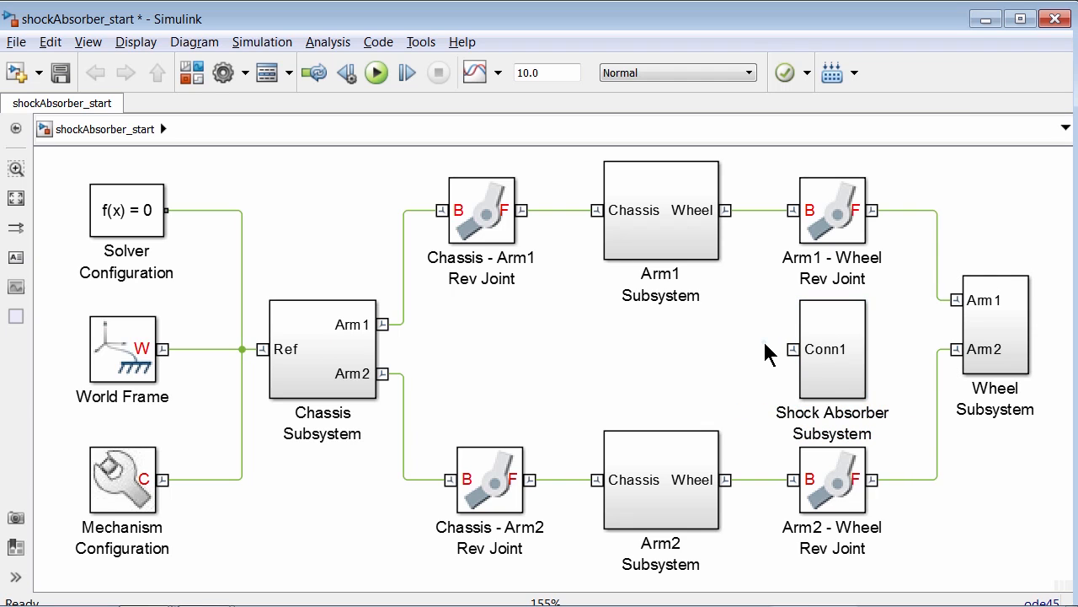
# Open the Shock Absorber Subsystem and rename its Conn1 port as Arm1
pyautogui.click(817, 359)
pyautogui.doubleClick(845, 361)
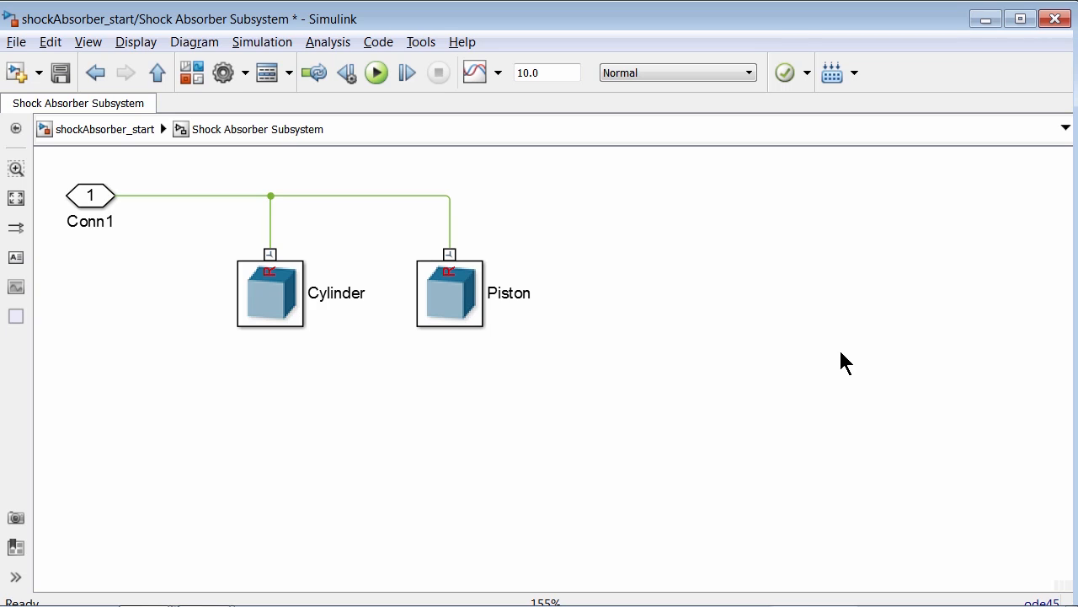
pyautogui.doubleClick(90, 223)
pyautogui.write('Arm1')
pyautogui.click(647, 266)
# Duplicate the Arm1 port below as Arm2 and connect it to the shared frame line, routing the connection around the Piston block
pyautogui.moveTo(91, 197); pyautogui.dragTo(85, 365)
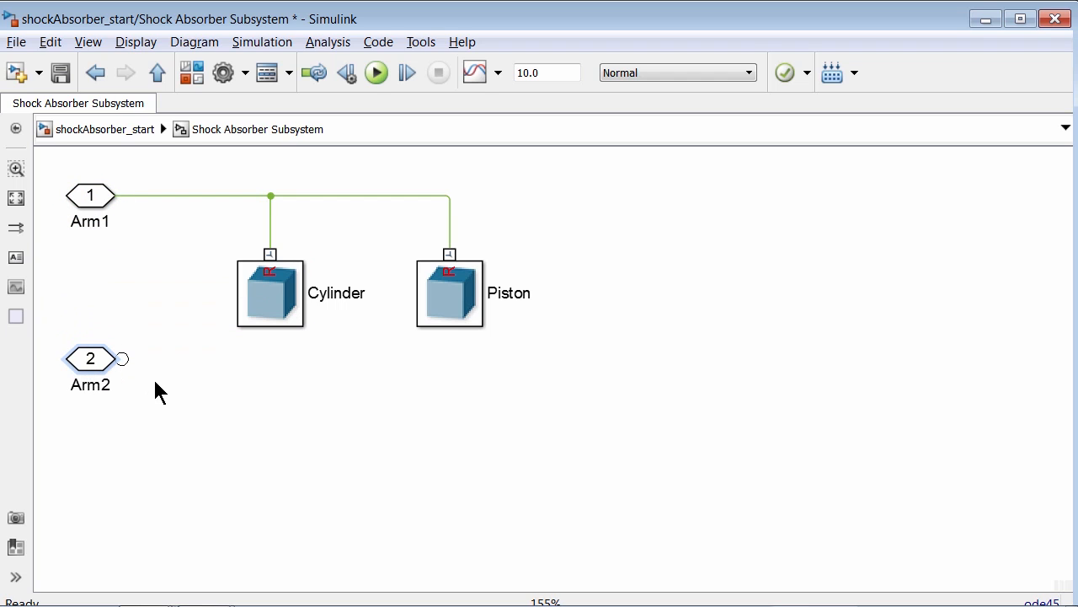
pyautogui.moveTo(123, 359)
pyautogui.mouseDown()
pyautogui.moveTo(448, 361)
pyautogui.moveTo(548, 245)
pyautogui.moveTo(477, 191)
pyautogui.moveTo(444, 195)
pyautogui.mouseUp()
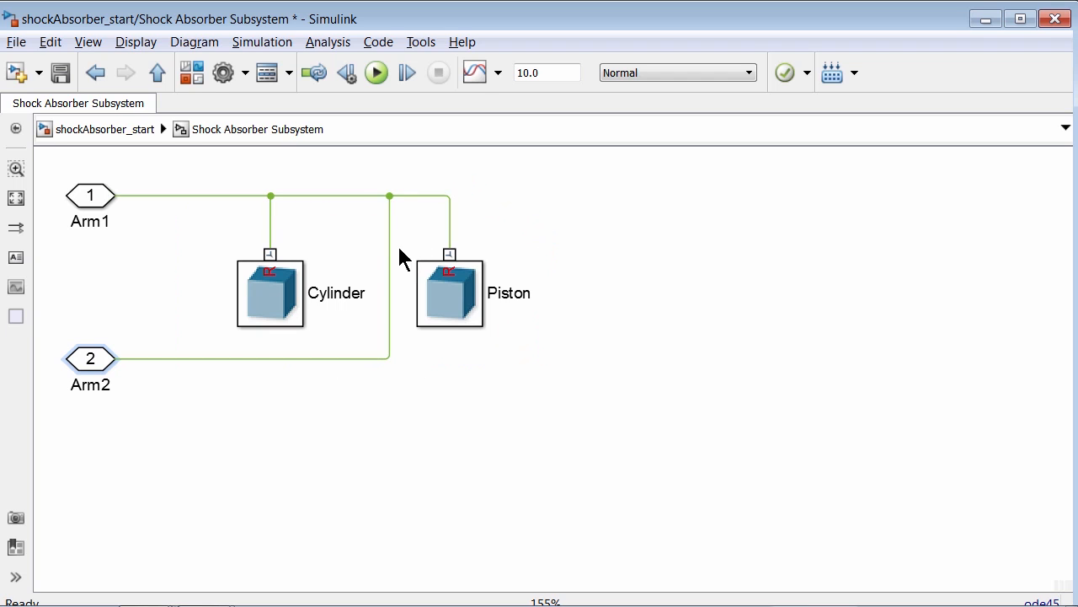
pyautogui.moveTo(390, 263); pyautogui.dragTo(650, 281)
pyautogui.click(732, 294)
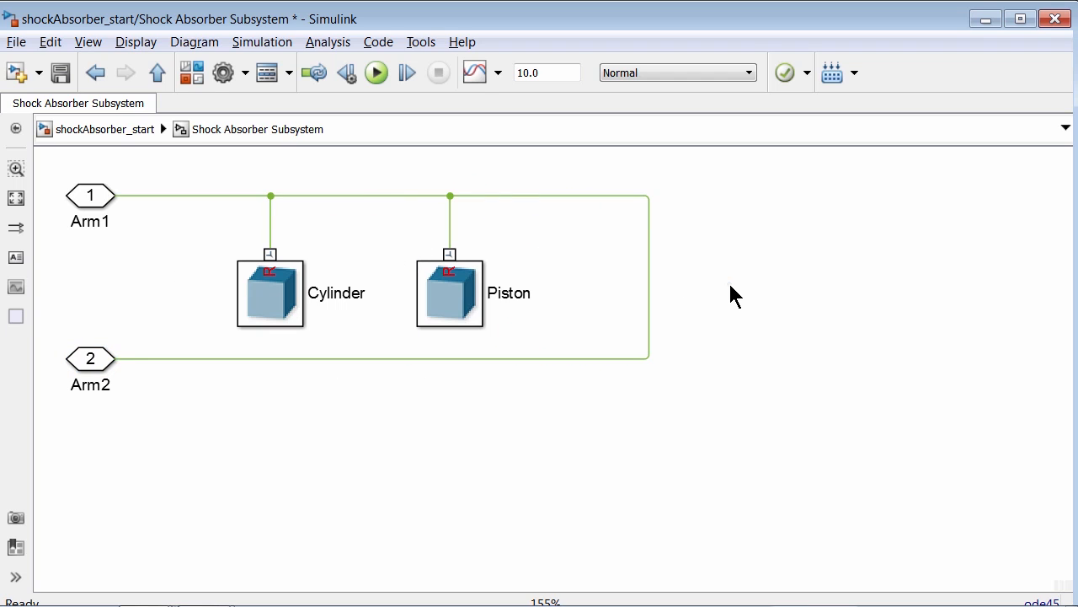
# Set the Arm2 port's location on the parent subsystem to Left
pyautogui.doubleClick(107, 363)
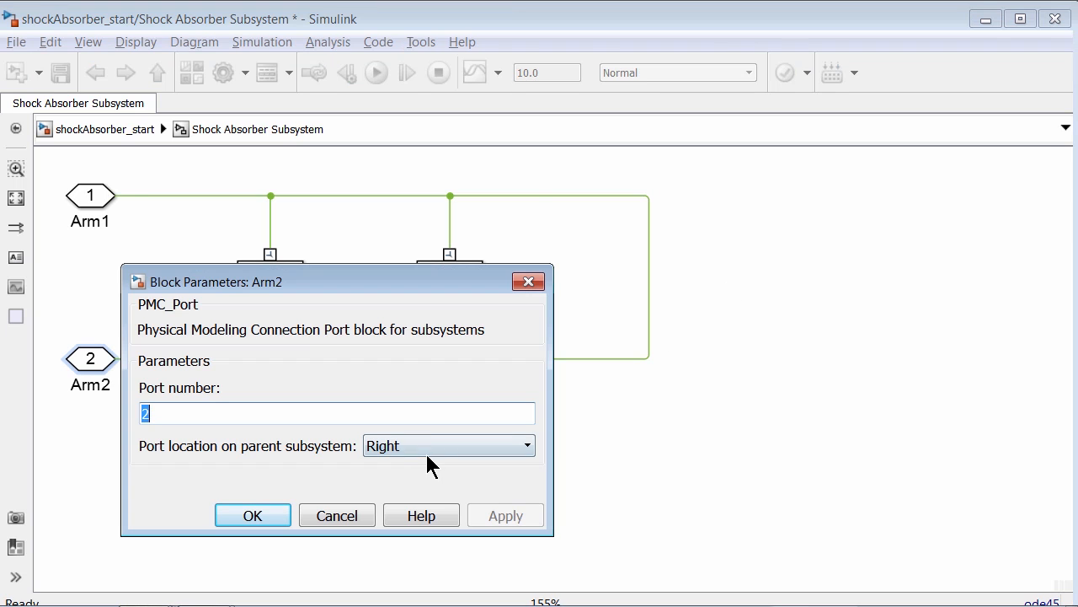
pyautogui.click(425, 443)
pyautogui.click(418, 463)
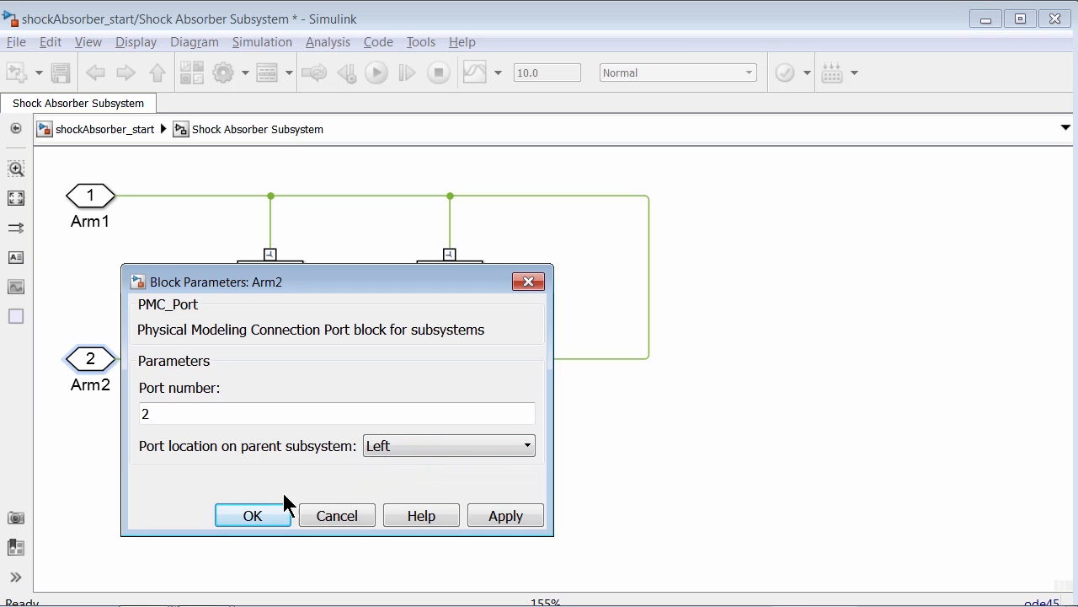
pyautogui.click(253, 516)
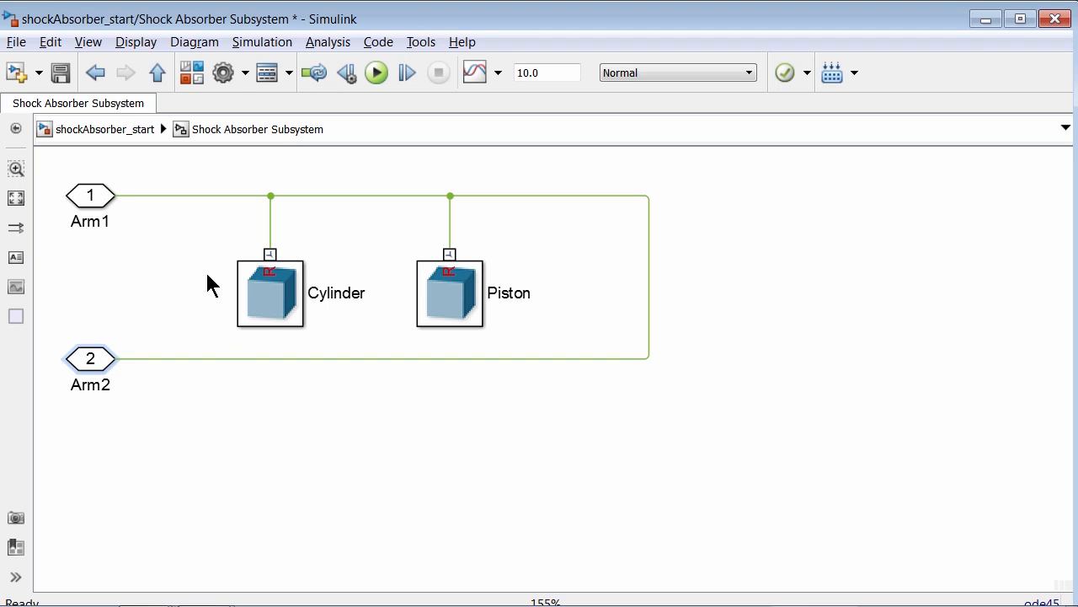
# In the top-level model, connect the Shock Absorber's Arm1 and Arm2 ports to the matching lines between the chassis joints and arm subsystems
pyautogui.click(118, 135)
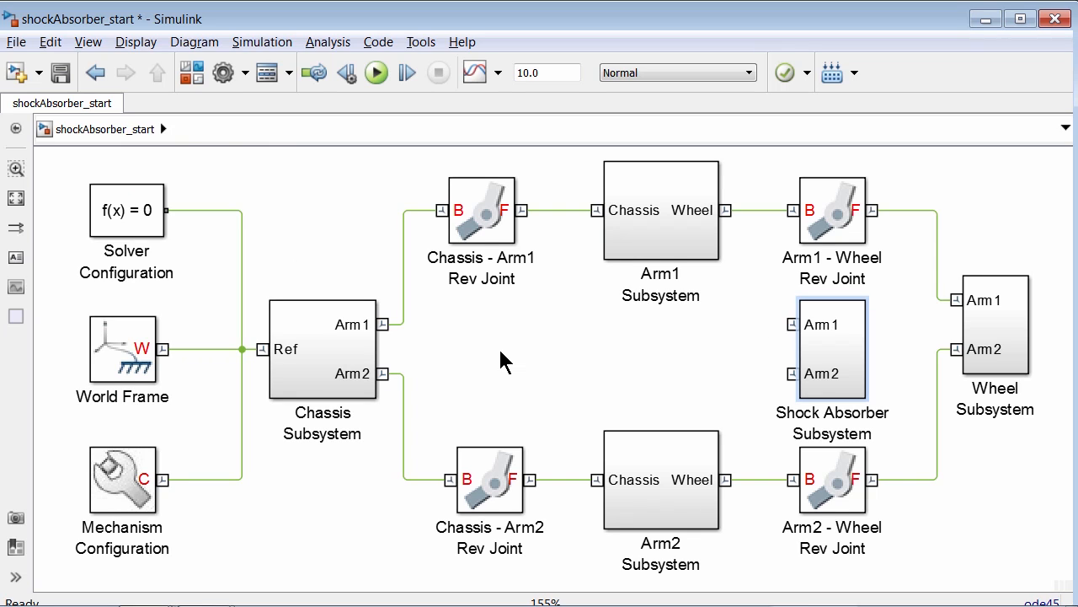
pyautogui.moveTo(784, 325); pyautogui.dragTo(561, 210)
pyautogui.moveTo(792, 374); pyautogui.dragTo(564, 479)
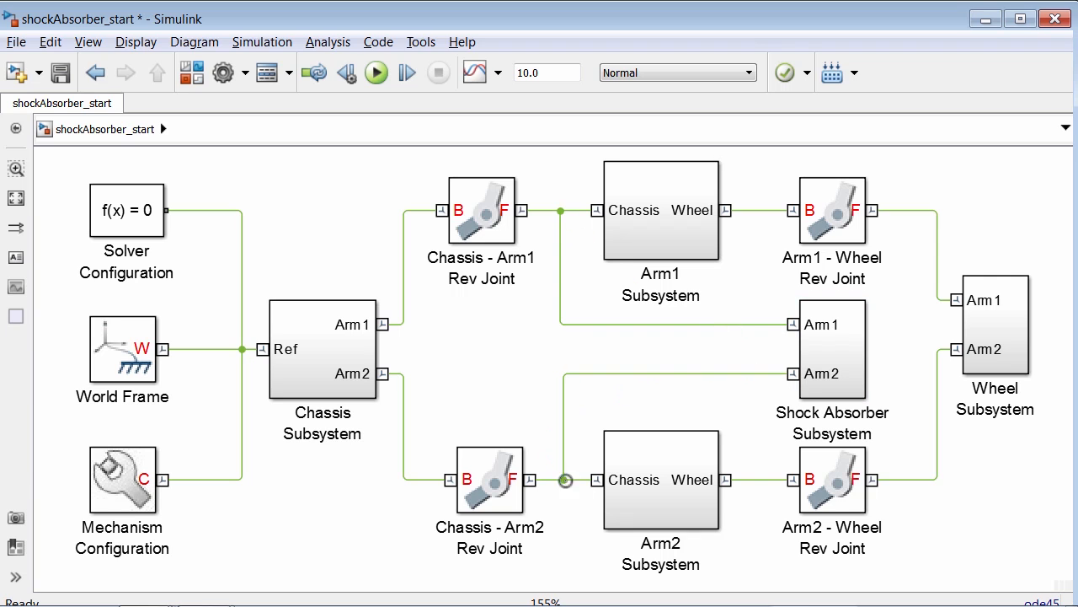
# Arrange the shockAbsorber_start model beside the Mechanics Explorer, fit the whole diagram in view and update it
pyautogui.moveTo(685, 19); pyautogui.dragTo(3, 17)
pyautogui.hotkey('alt', 'Tab')
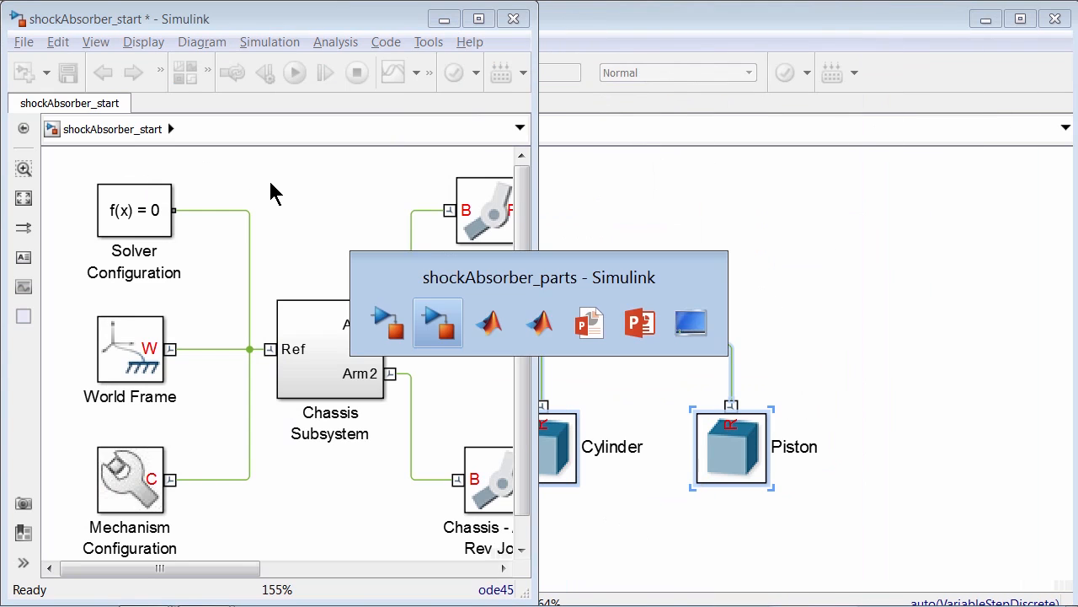
pyautogui.hotkey('alt', 'Tab')
pyautogui.click(446, 378)
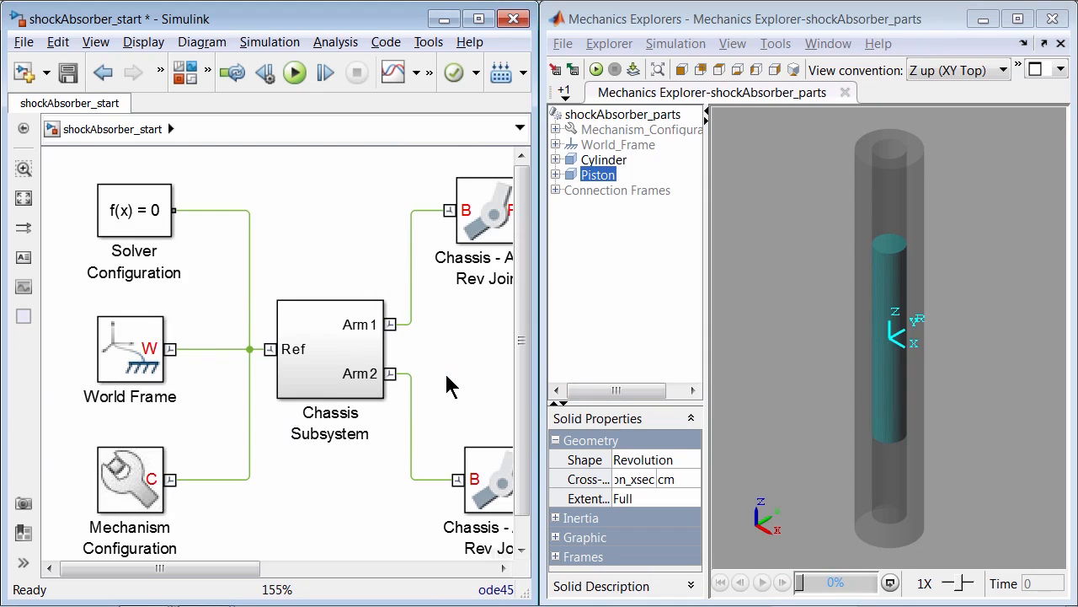
pyautogui.press('space')
pyautogui.hotkey('ctrl', 'd')
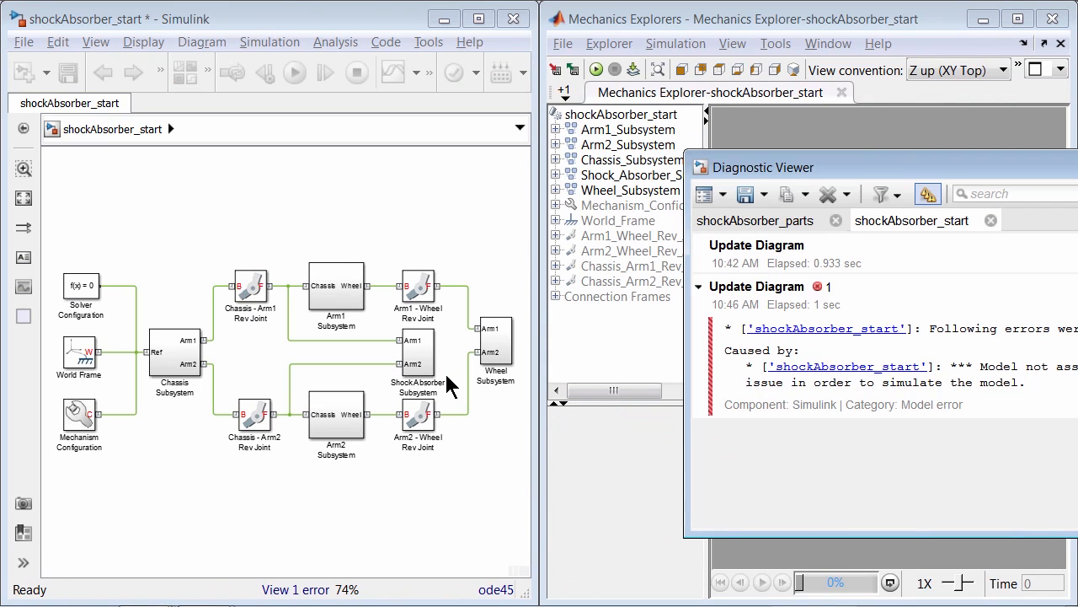
# Examine the diagnostic report, inspect the shock absorber and Arm2 subsystem up close in isometric view, and return to the block diagram
pyautogui.moveTo(741, 168); pyautogui.dragTo(269, 143)
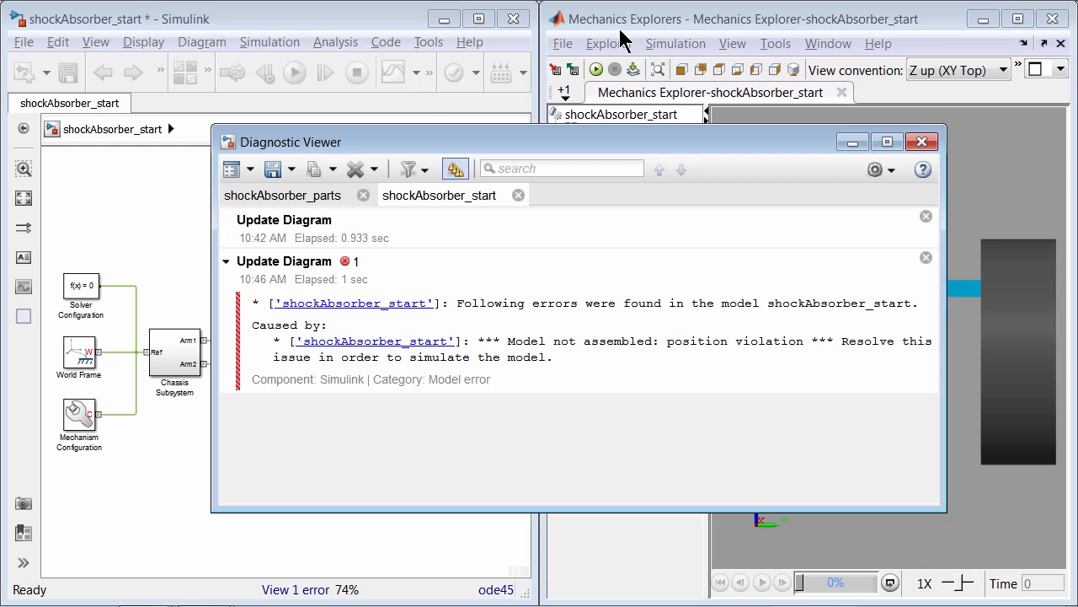
pyautogui.click(676, 18)
pyautogui.click(795, 69)
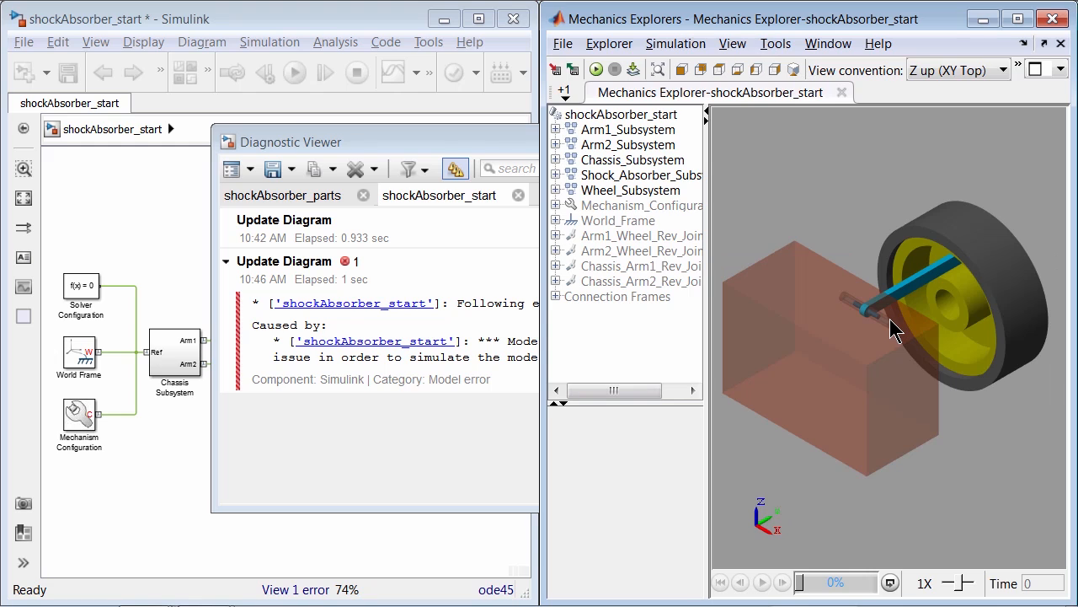
pyautogui.scroll(2, 873, 267)
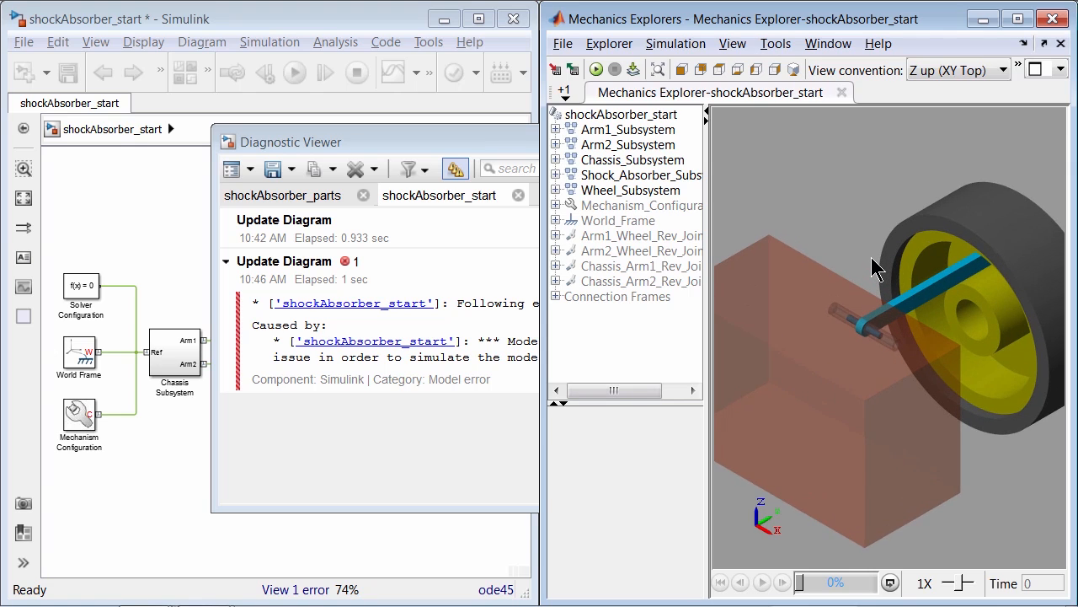
pyautogui.scroll(2, 873, 268)
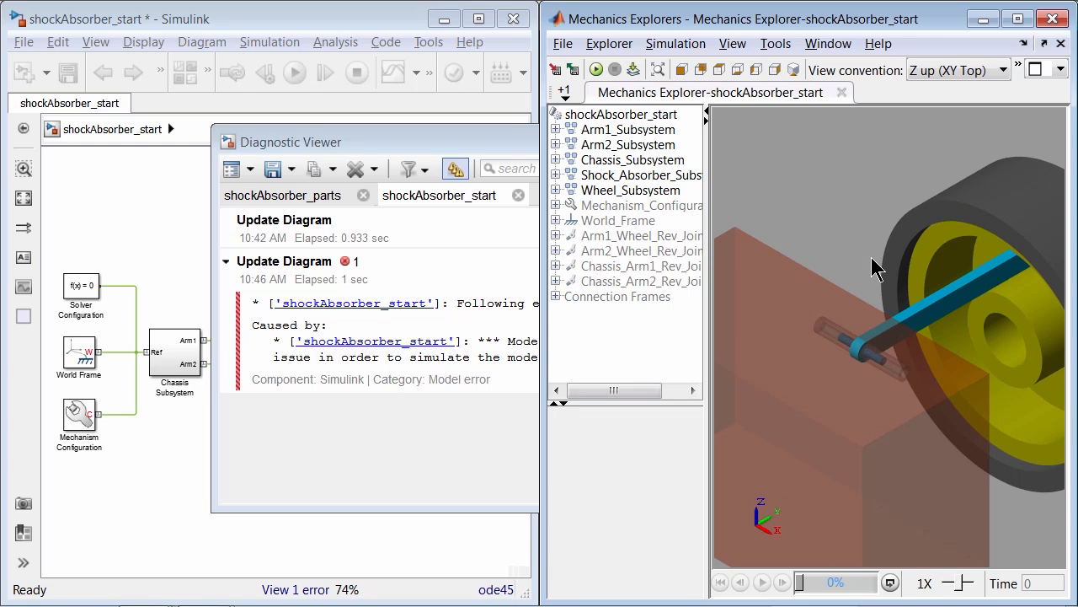
pyautogui.click(645, 145)
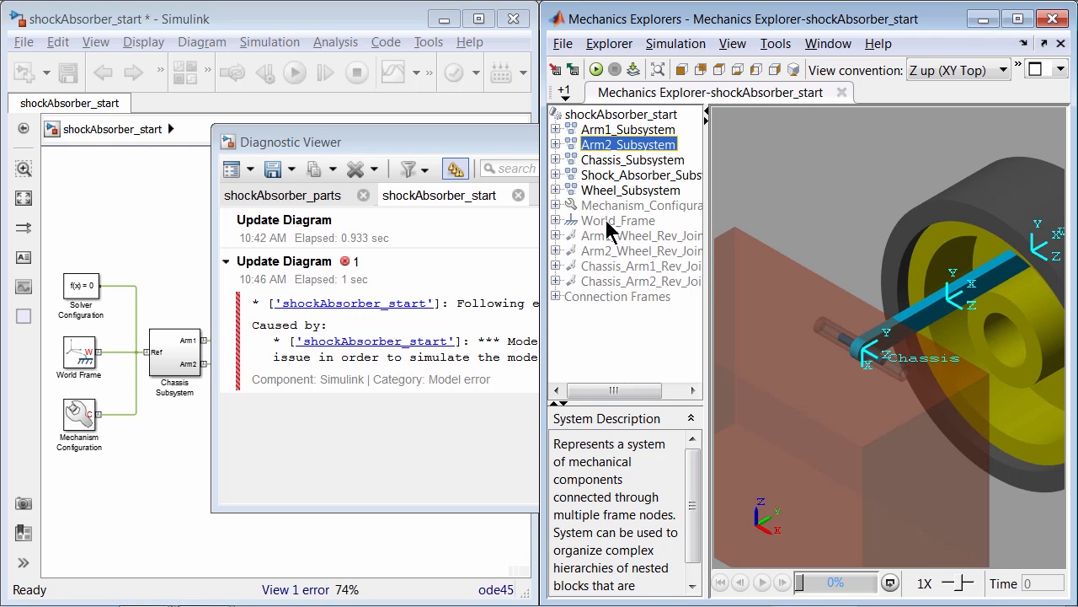
pyautogui.click(189, 239)
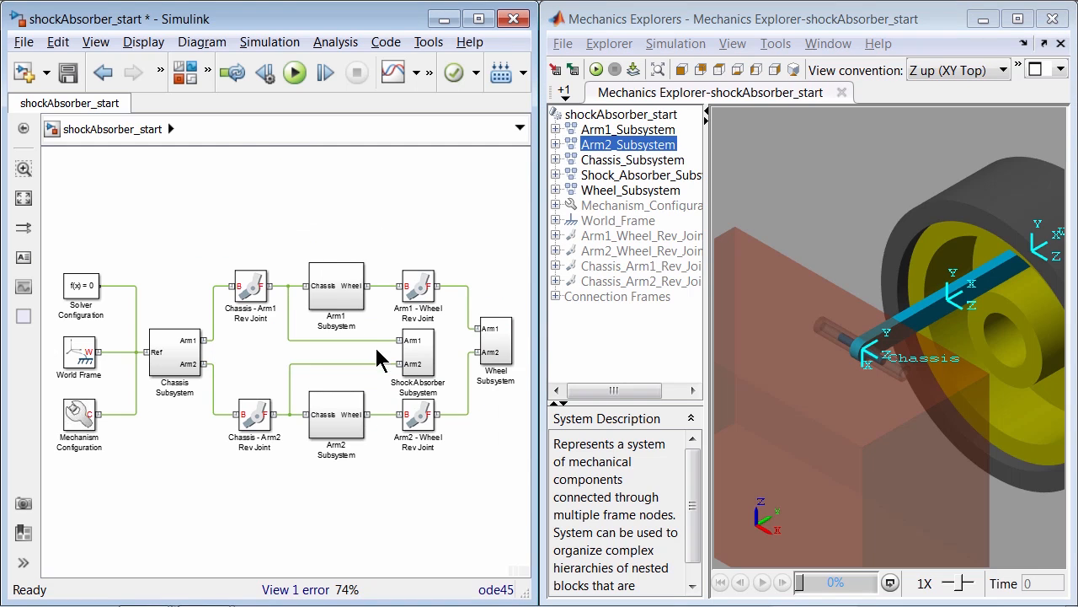
# Delete the line feeding the shock absorber's Arm2 port in the top-level model, and update the Mechanics Explorer visualization
pyautogui.doubleClick(421, 357)
pyautogui.click(424, 453)
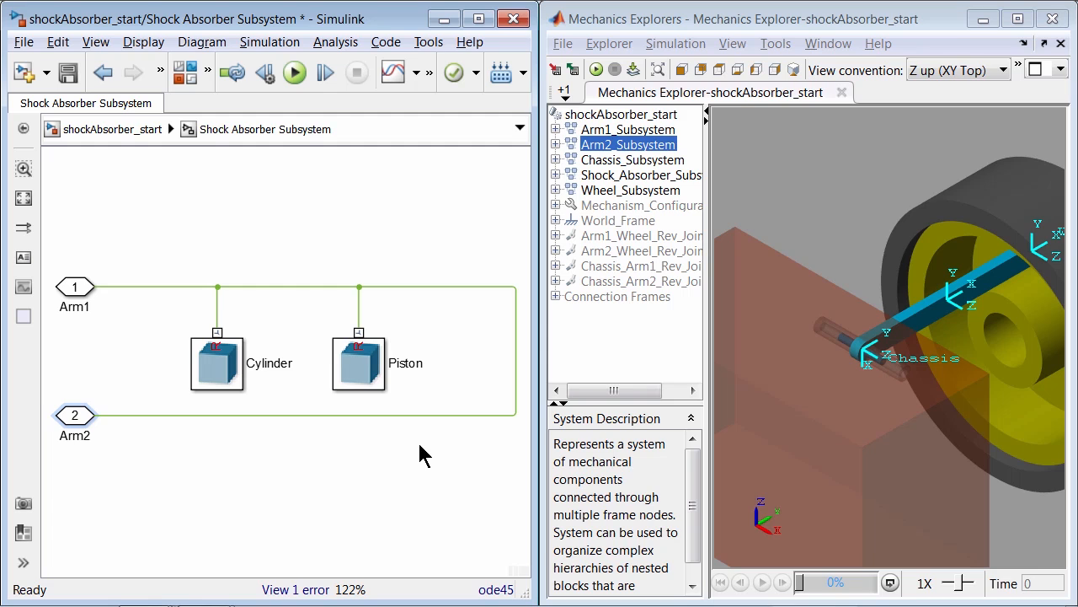
pyautogui.click(121, 131)
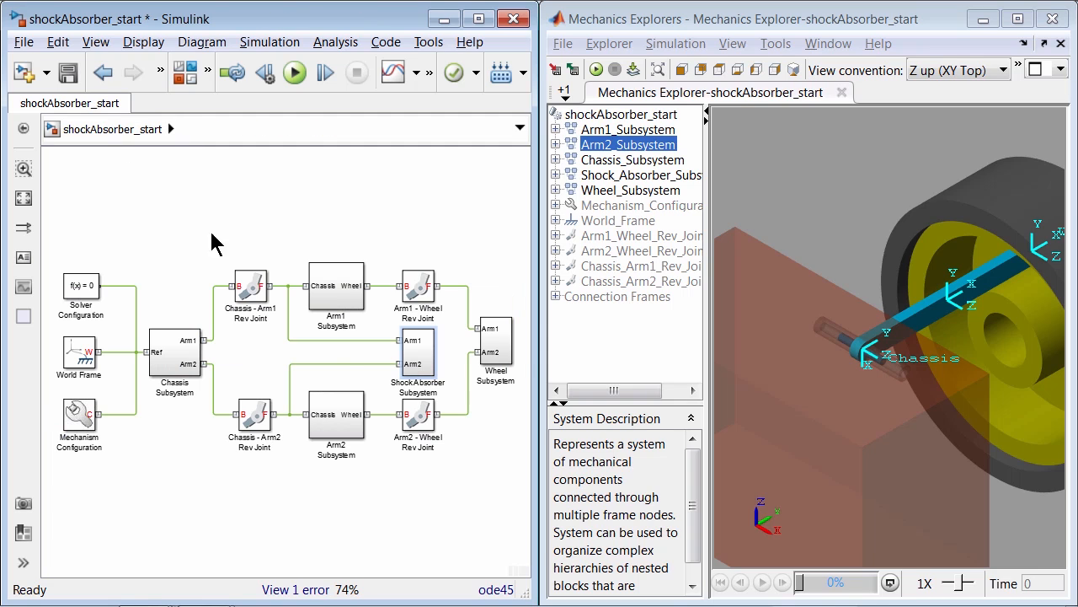
pyautogui.click(327, 364)
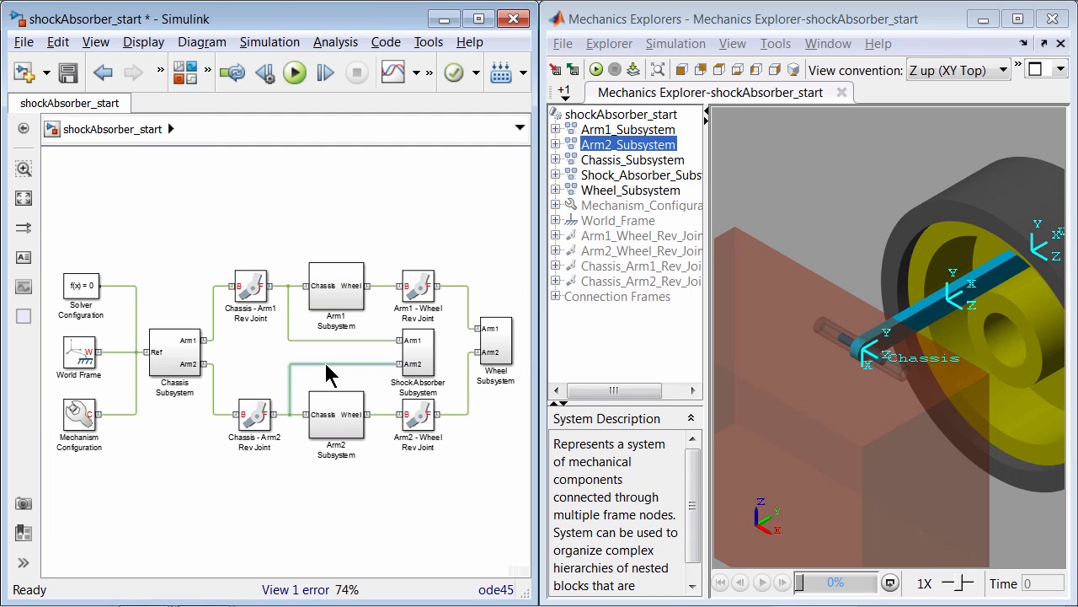
pyautogui.press('Delete')
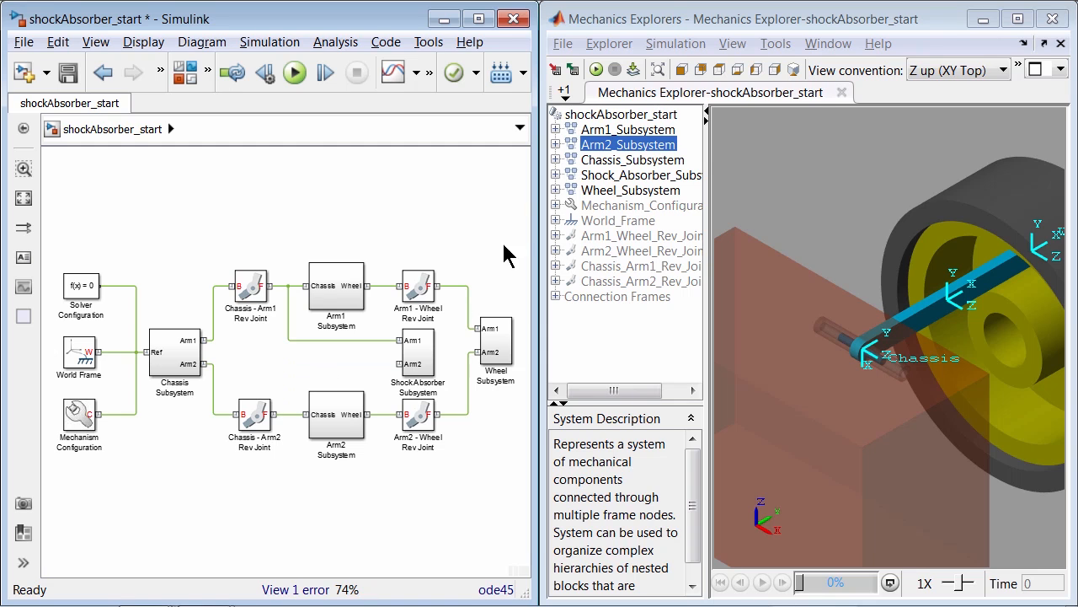
pyautogui.click(635, 73)
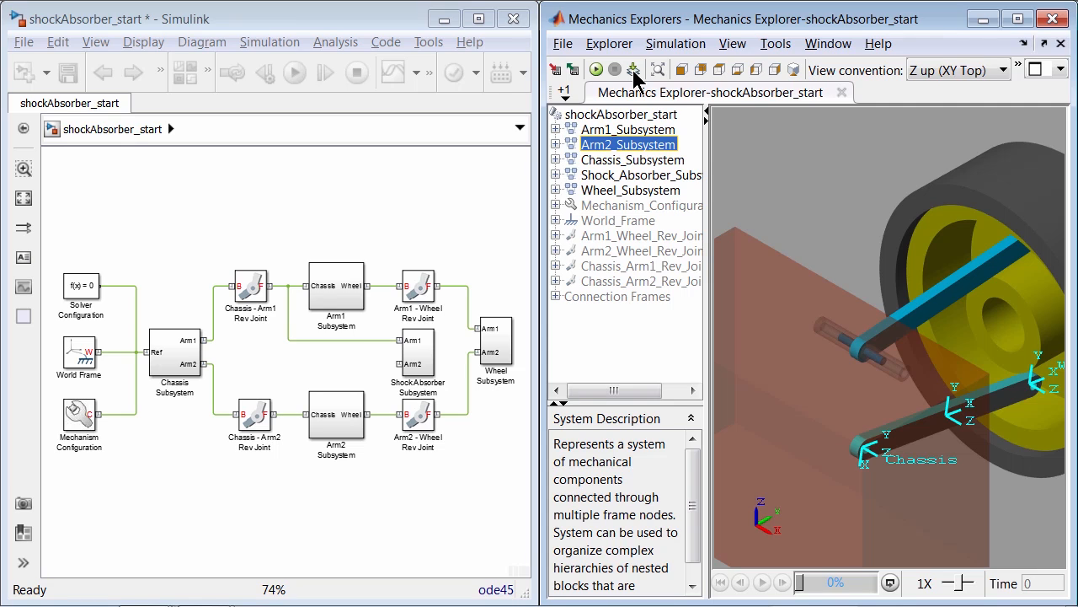
pyautogui.click(634, 71)
# Highlight the shock absorber subsystem and its Cylinder in the 3-D model to examine their frame orientation
pyautogui.click(628, 174)
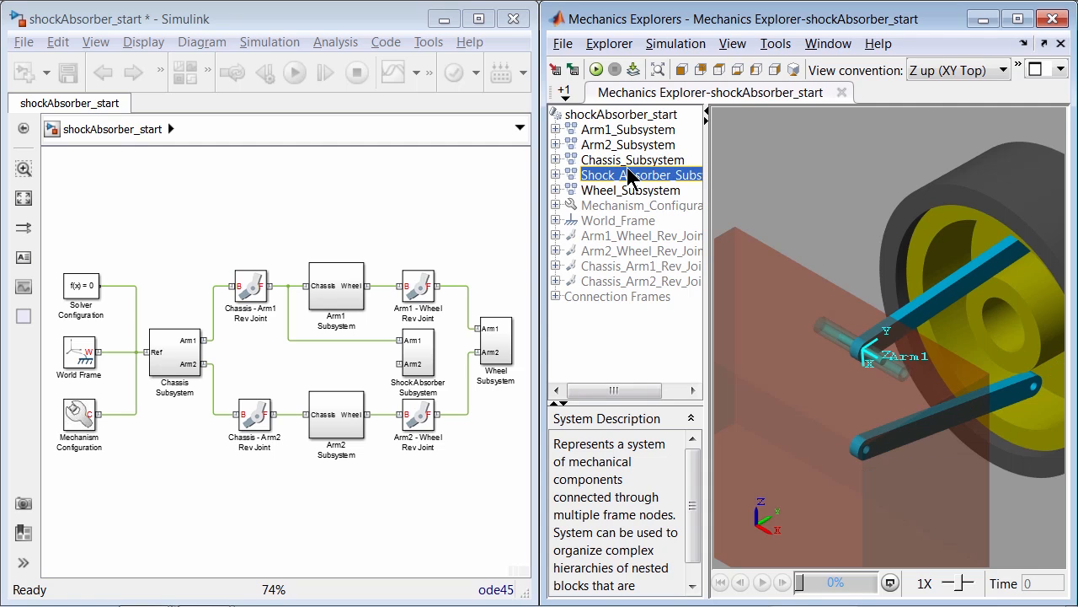
pyautogui.click(555, 174)
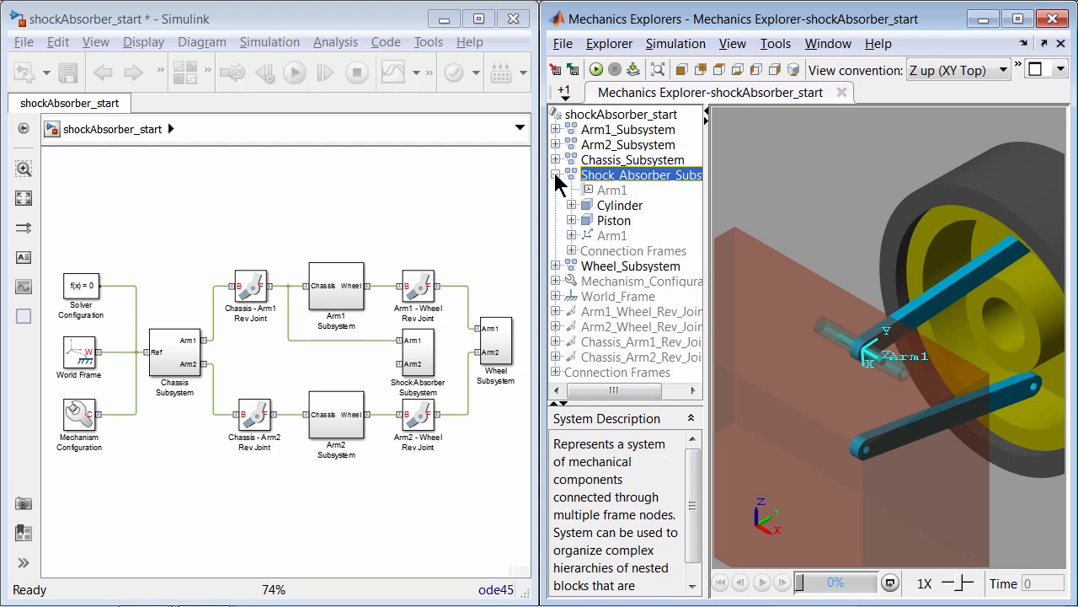
pyautogui.click(610, 205)
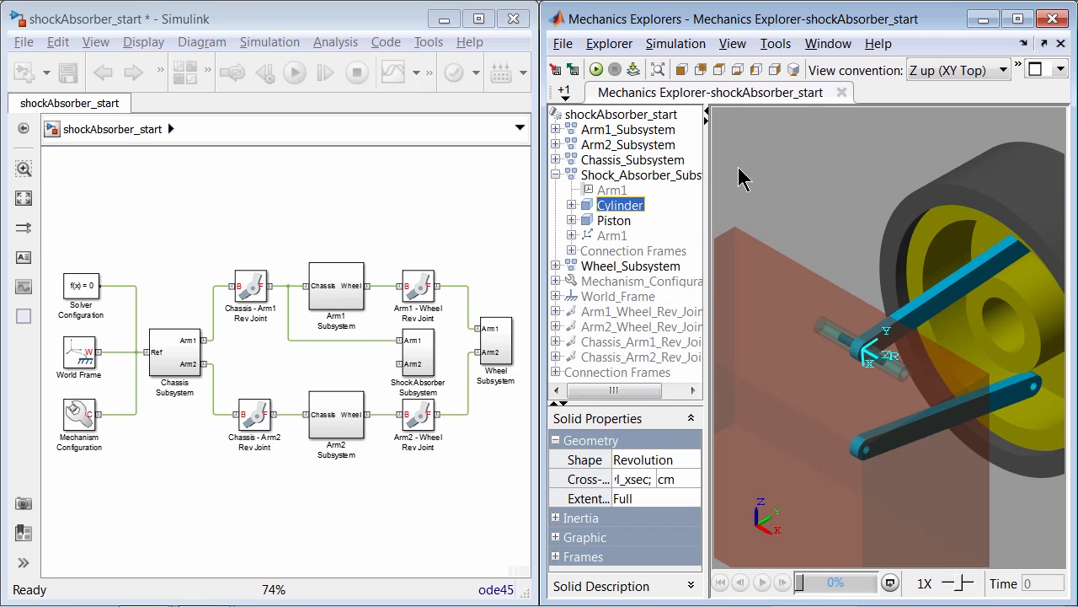
# Add a Rigid Transform block from the SimMechanics Second Generation Frames and Transforms library to the Shock Absorber Subsystem
pyautogui.click(212, 194)
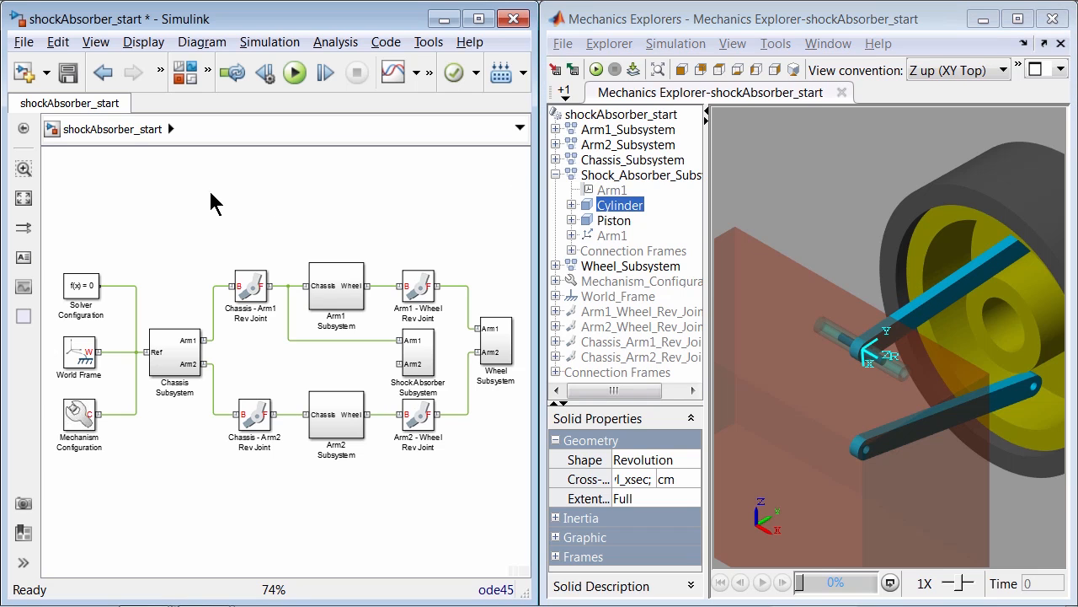
pyautogui.click(182, 74)
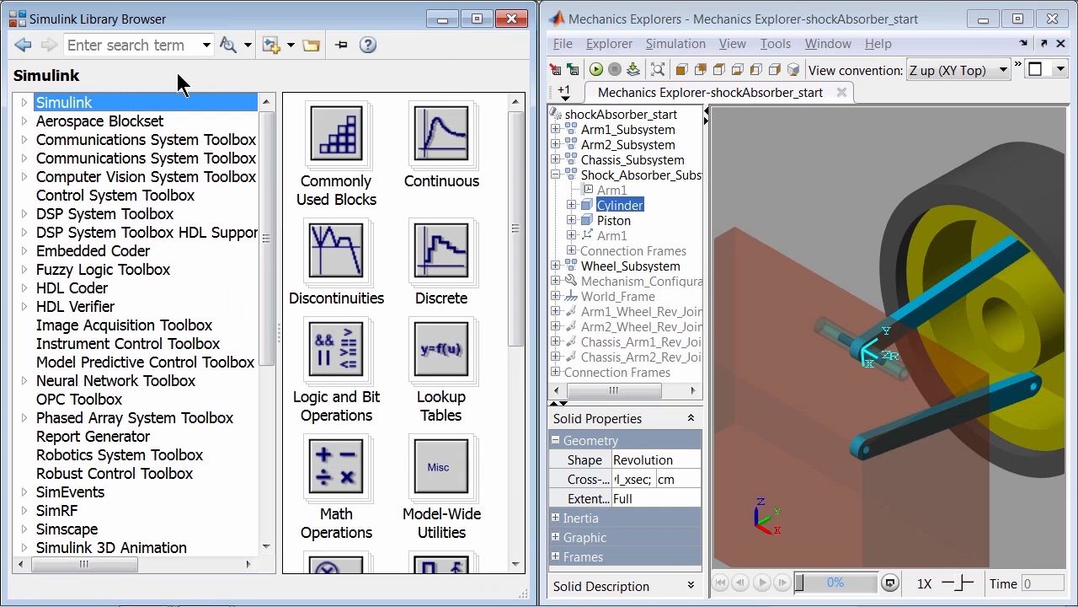
pyautogui.scroll(-5, 61, 203)
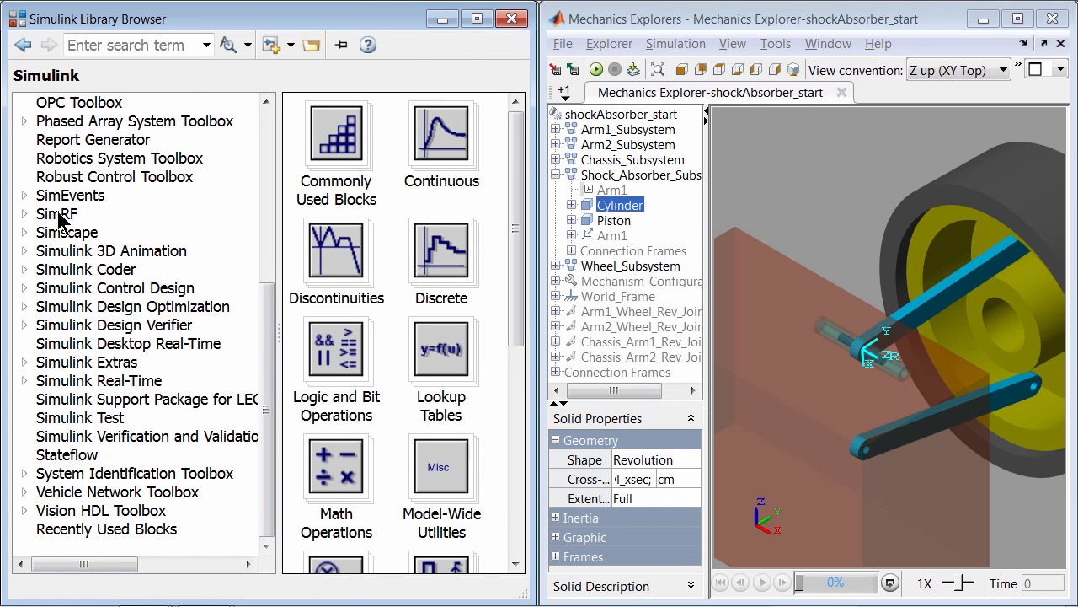
pyautogui.click(24, 233)
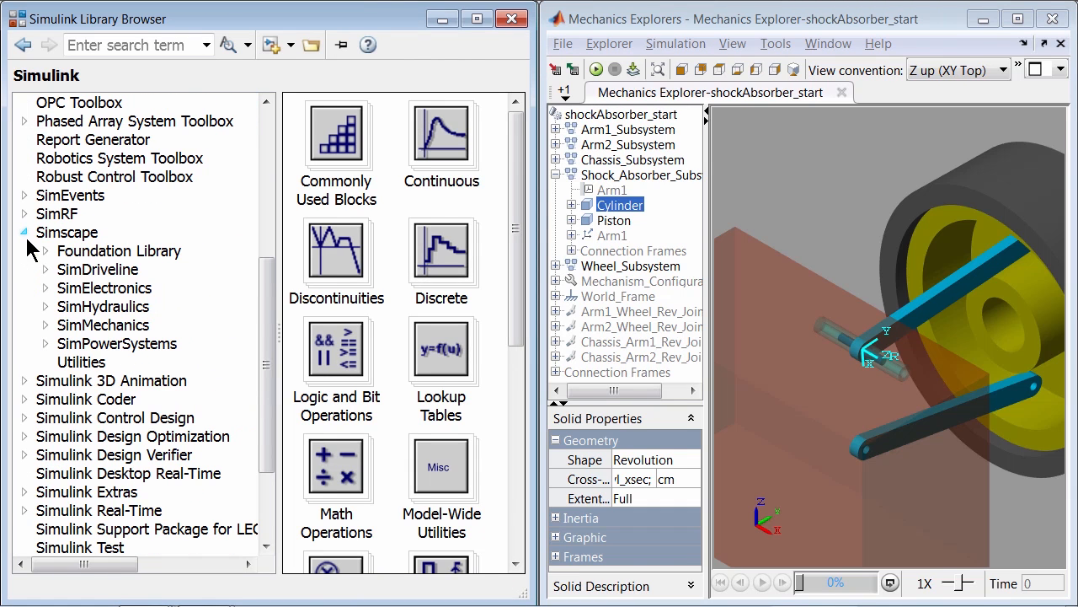
pyautogui.click(47, 325)
pyautogui.click(66, 362)
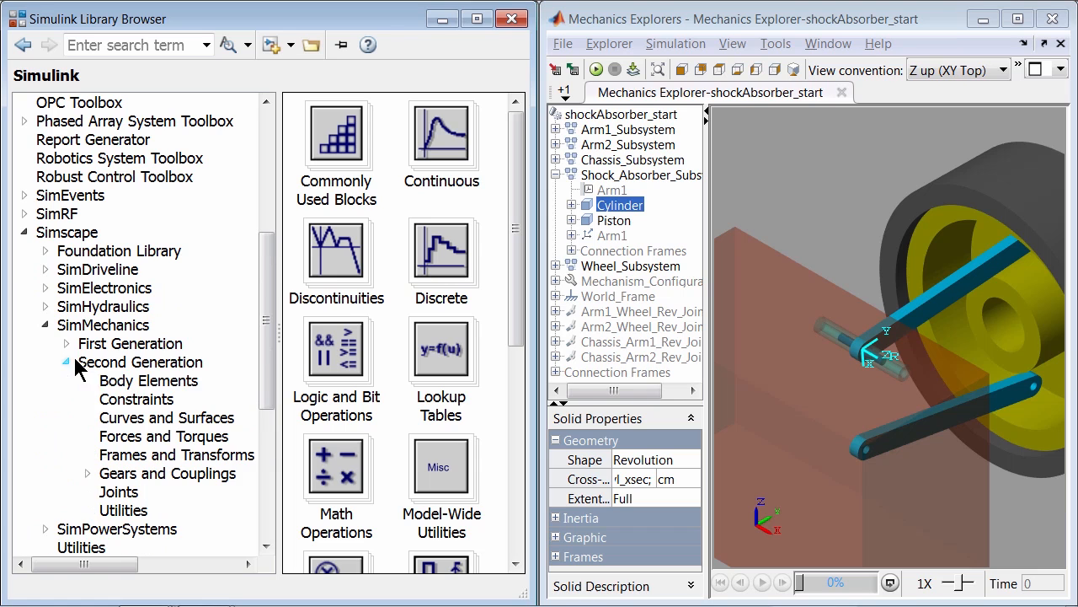
pyautogui.click(151, 458)
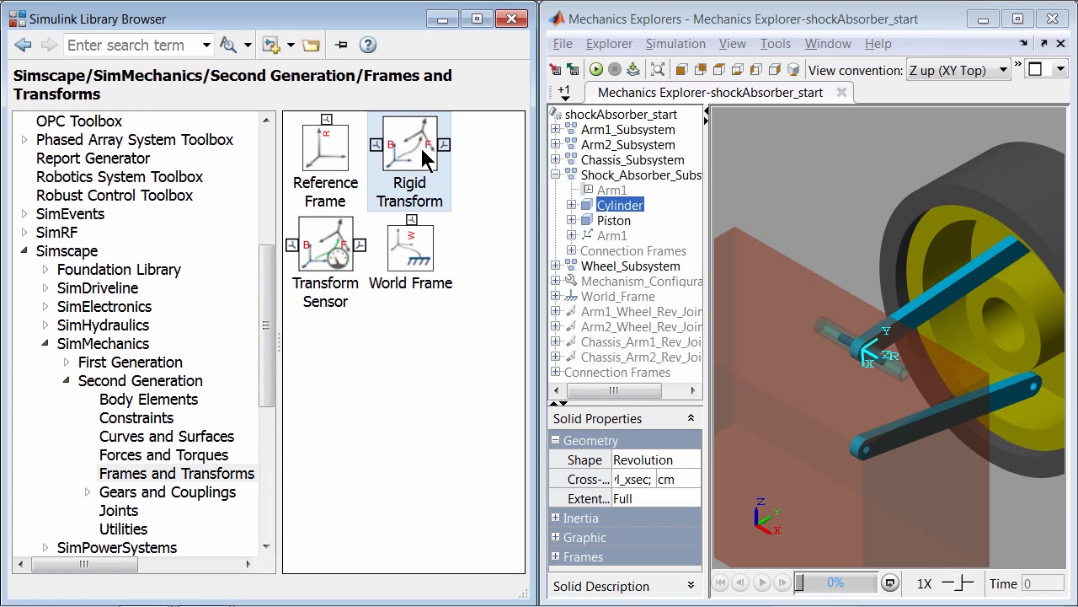
pyautogui.scroll(-3, 420, 144)
pyautogui.moveTo(378, 15); pyautogui.dragTo(881, 15)
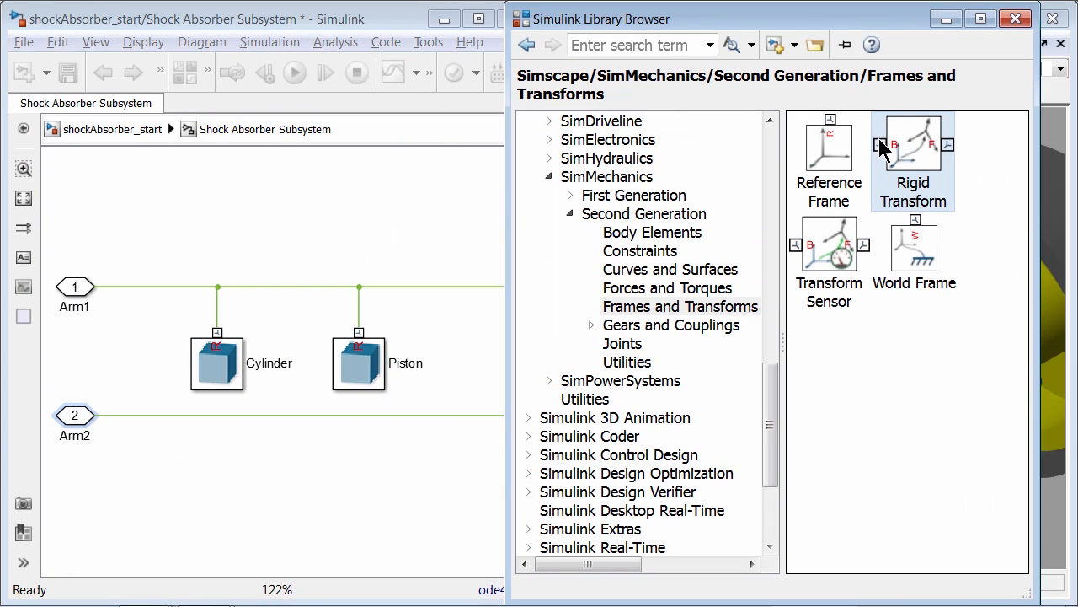
pyautogui.moveTo(893, 169); pyautogui.dragTo(284, 217)
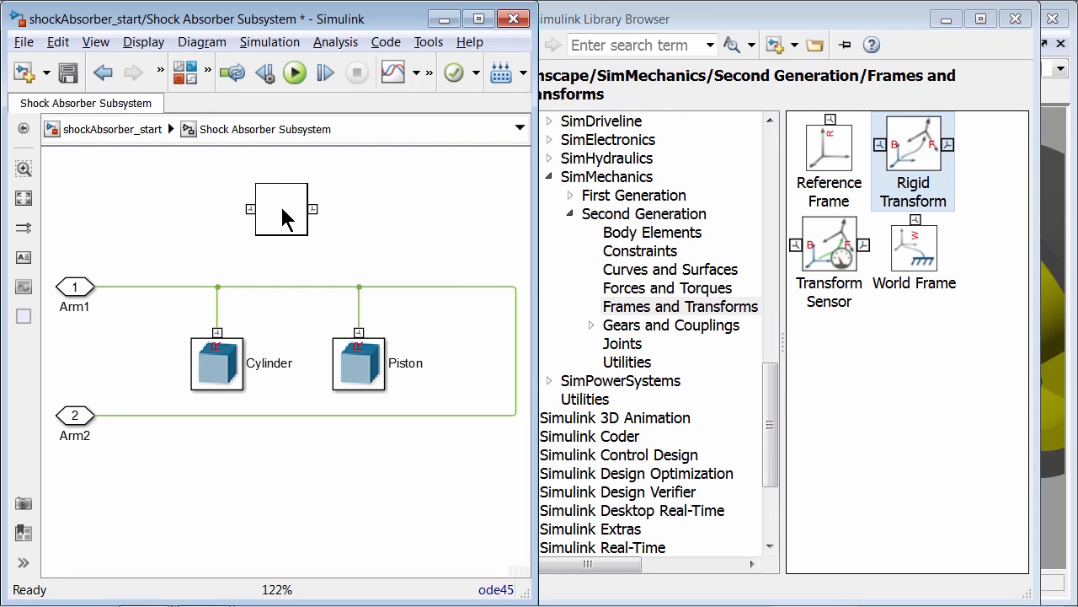
pyautogui.click(946, 19)
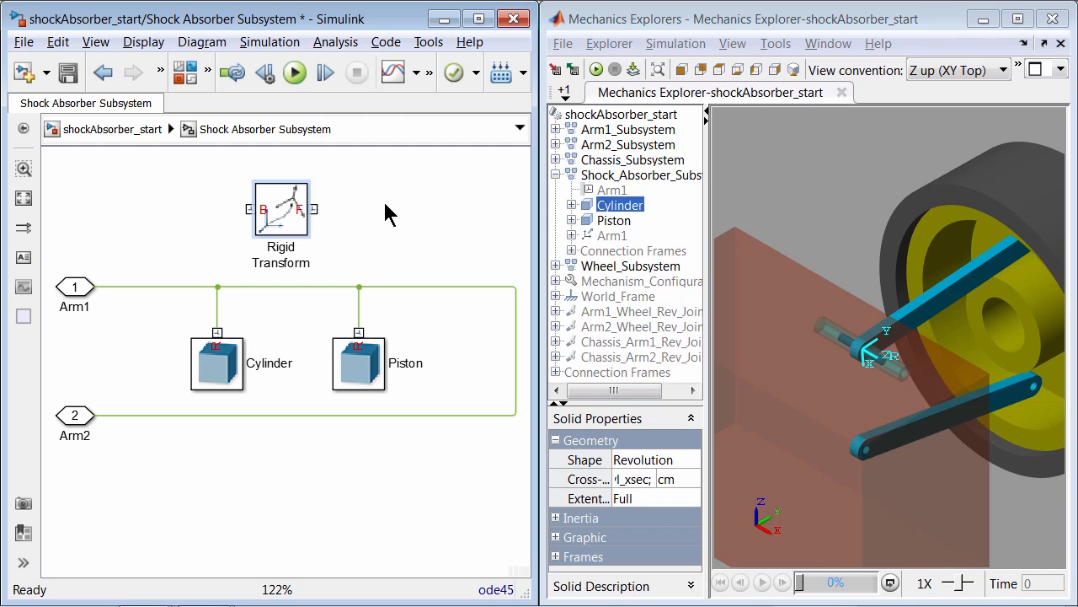
# Flip the Rigid Transform block, rename it "SA to Arm1", and insert it on the line right after the Arm1 port
pyautogui.hotkey('ctrl', 'i')
pyautogui.moveTo(293, 247); pyautogui.dragTo(389, 191)
pyautogui.doubleClick(290, 158)
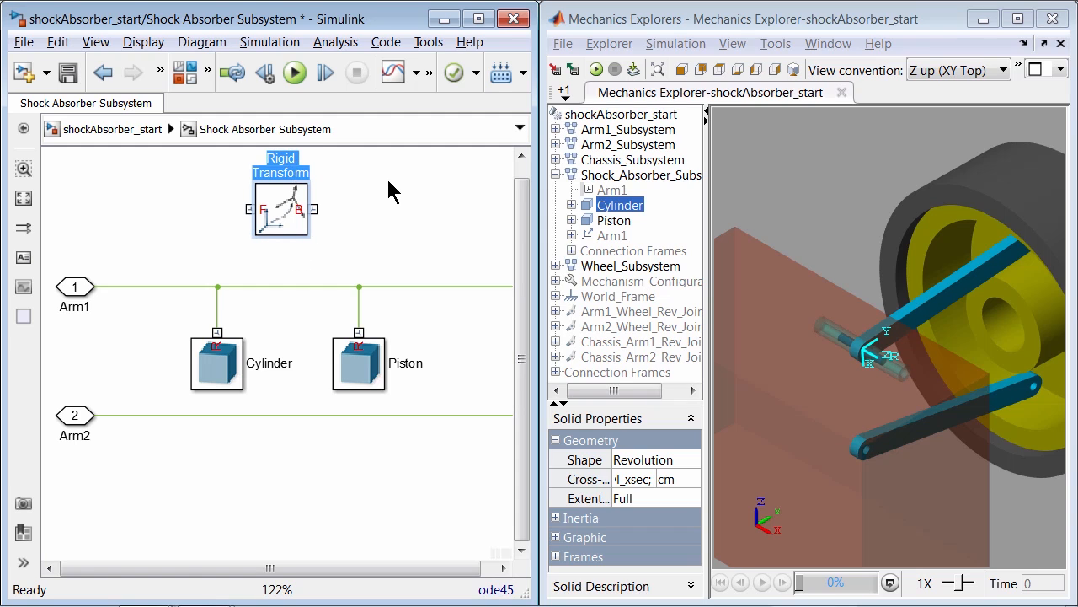
pyautogui.write('SA to Arm1')
pyautogui.click(387, 191)
pyautogui.moveTo(286, 211); pyautogui.dragTo(155, 288)
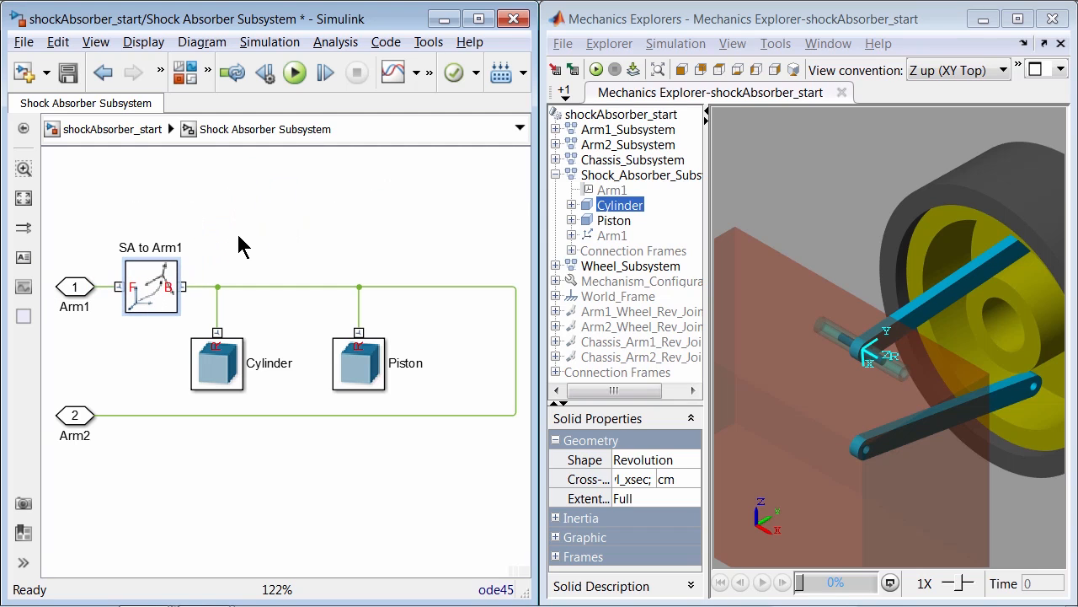
# Set the SA to Arm1 transform's rotation to Standard Axis about +Y with an angle of -90 deg
pyautogui.doubleClick(159, 283)
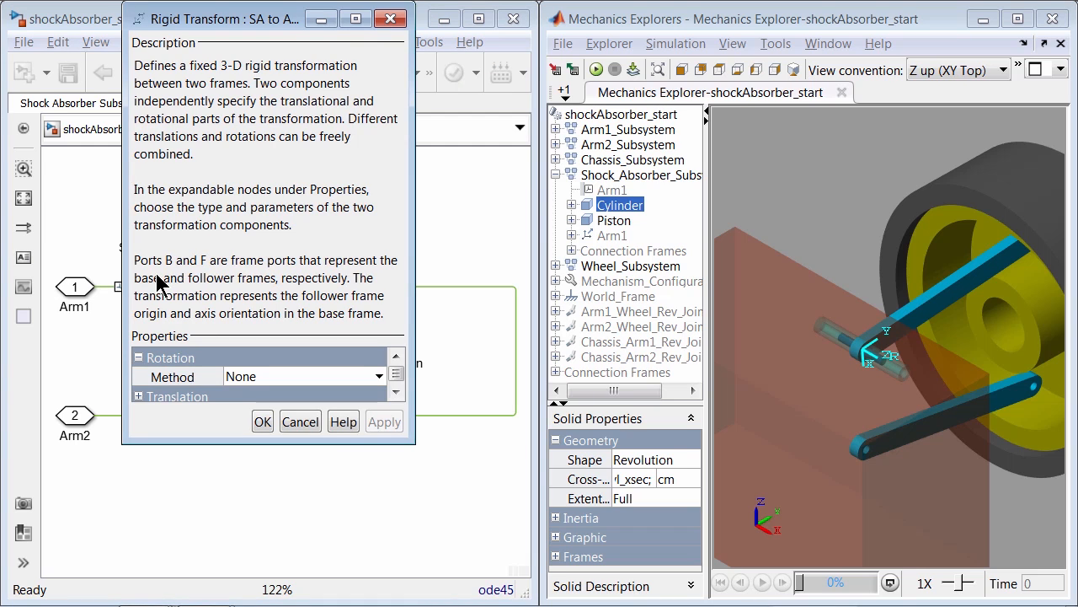
pyautogui.moveTo(201, 21); pyautogui.dragTo(3, 5)
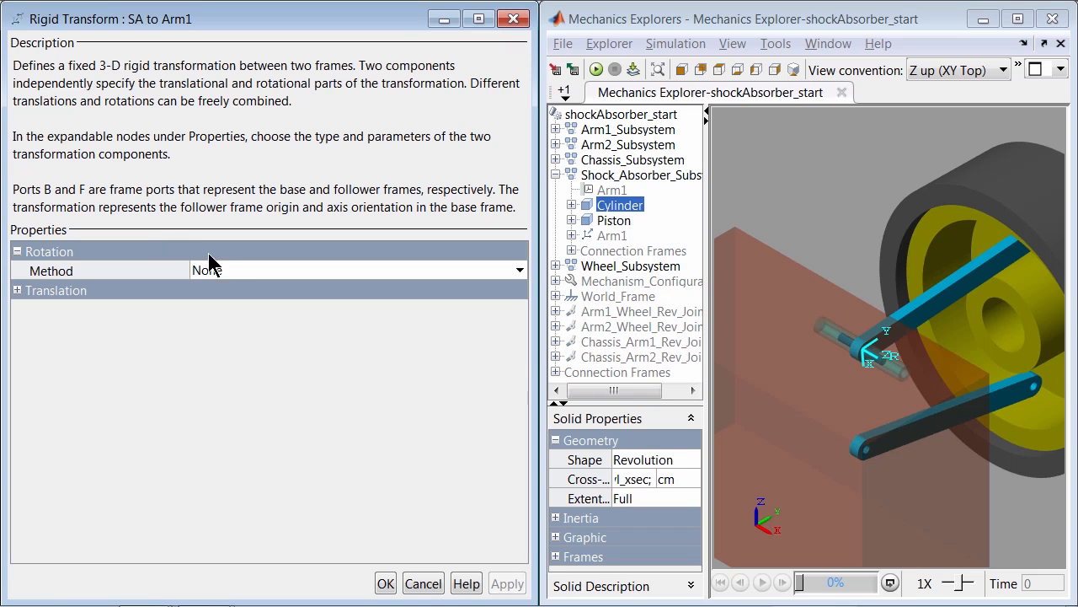
pyautogui.click(242, 274)
pyautogui.click(248, 330)
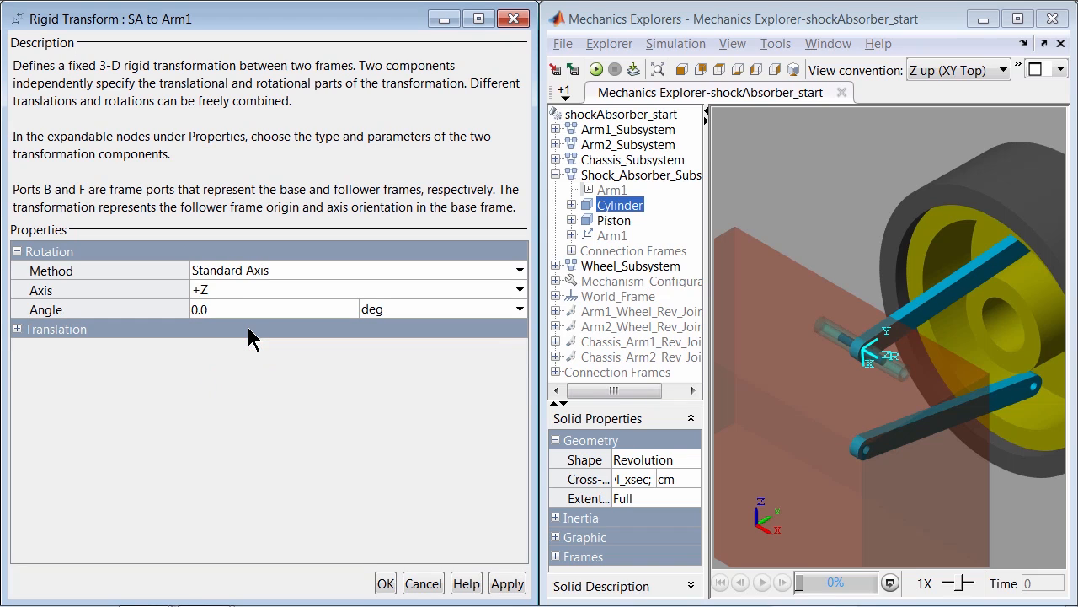
pyautogui.click(245, 289)
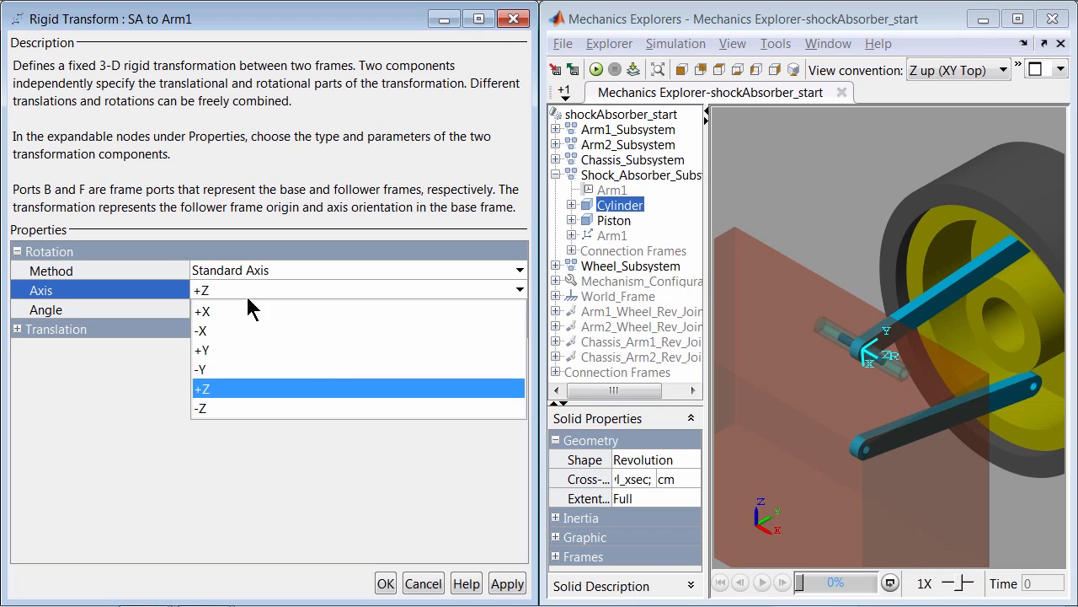
pyautogui.click(245, 345)
pyautogui.click(243, 305)
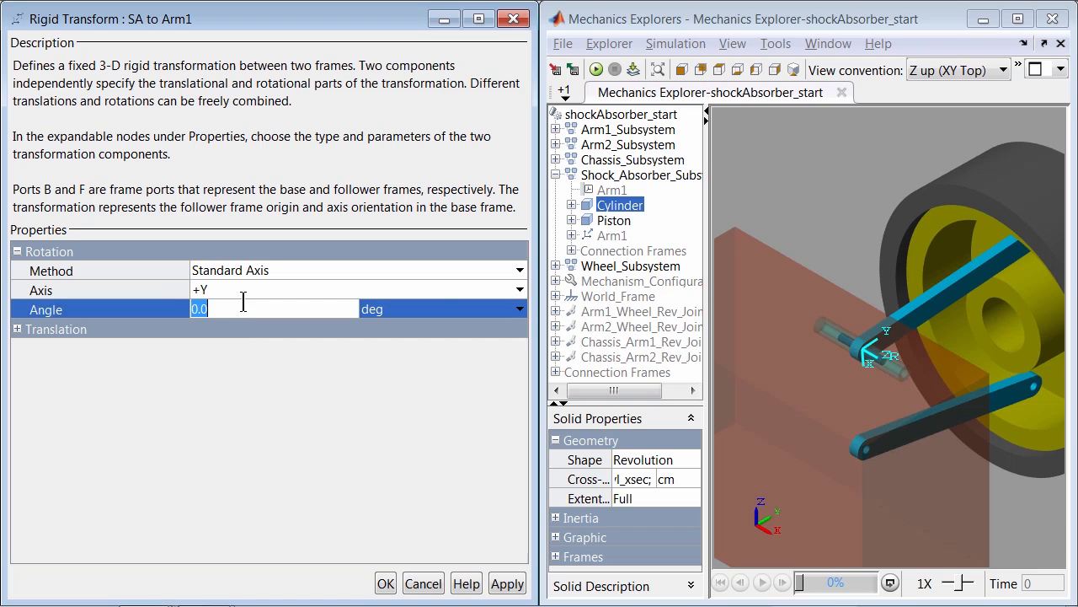
pyautogui.write('-90')
pyautogui.click(389, 583)
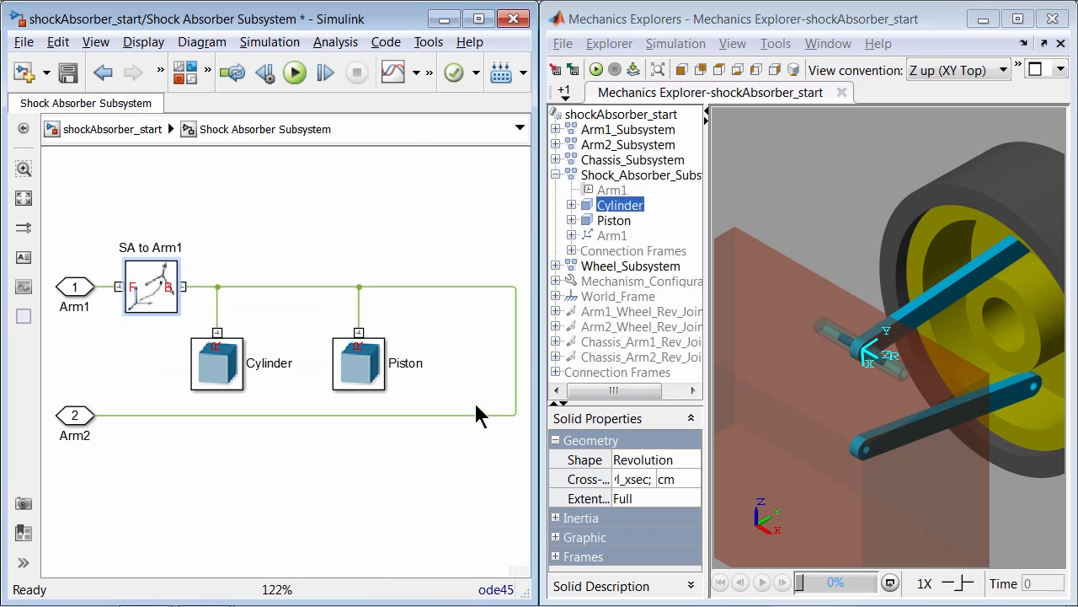
# Update the visualization and inspect the rotated shock absorber and its cylinder frame close up in the right view
pyautogui.click(633, 71)
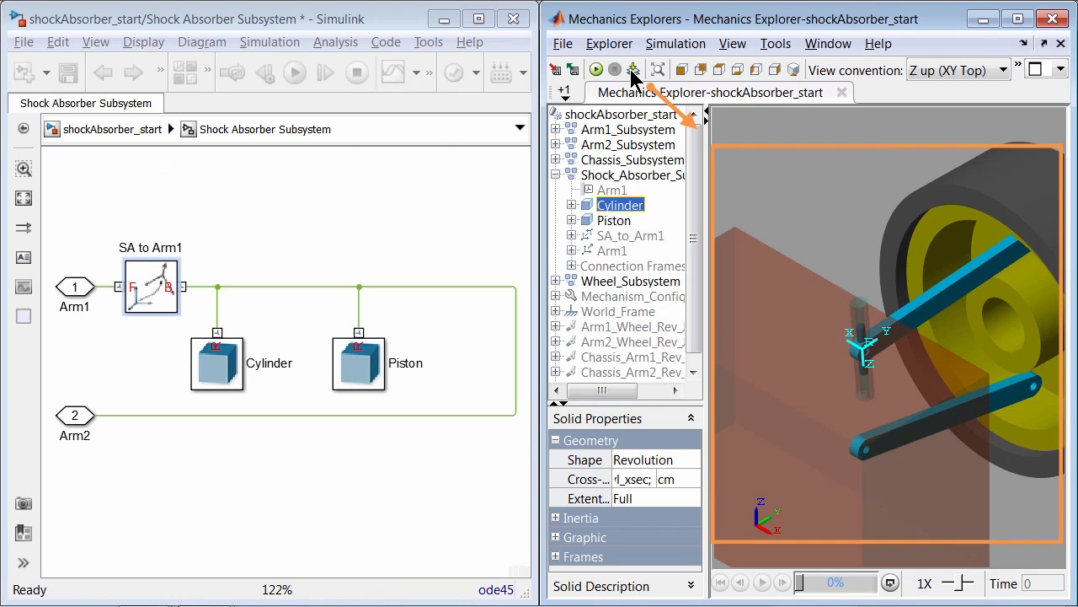
pyautogui.click(773, 71)
pyautogui.scroll(4, 894, 318)
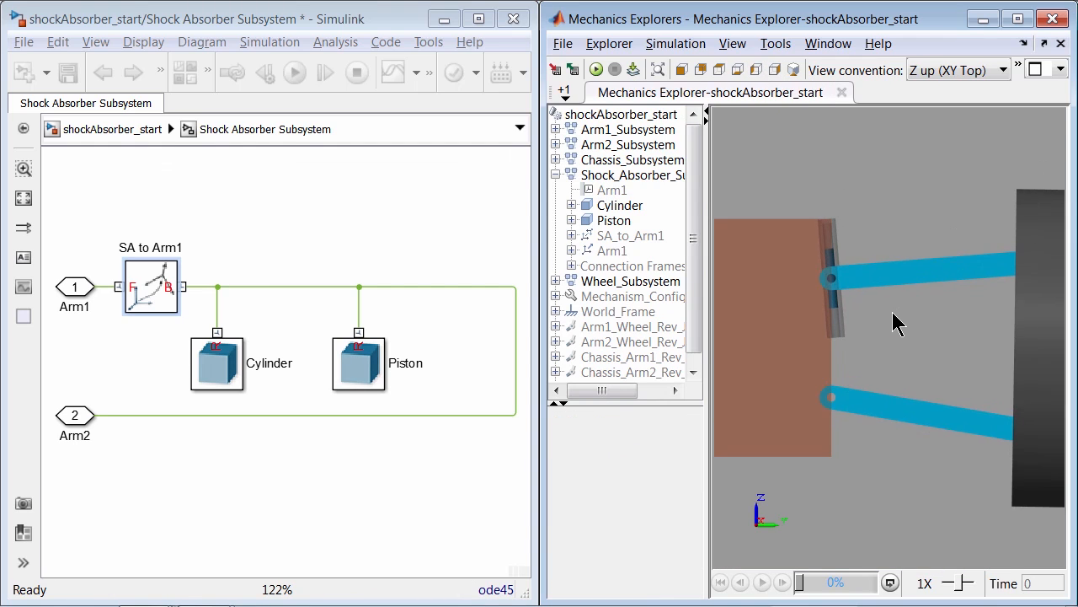
pyautogui.click(620, 176)
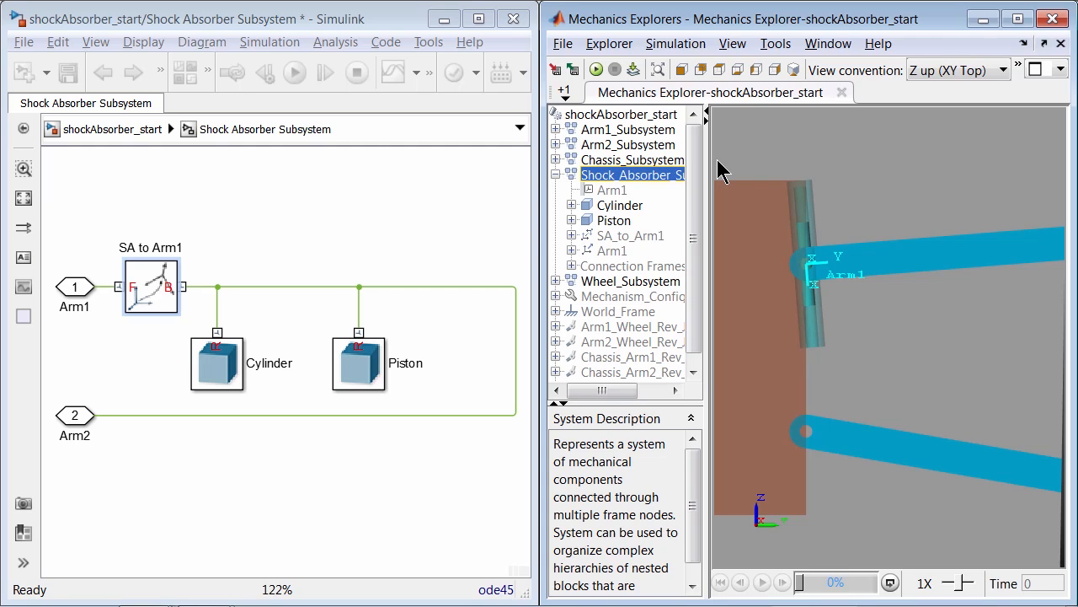
pyautogui.click(631, 207)
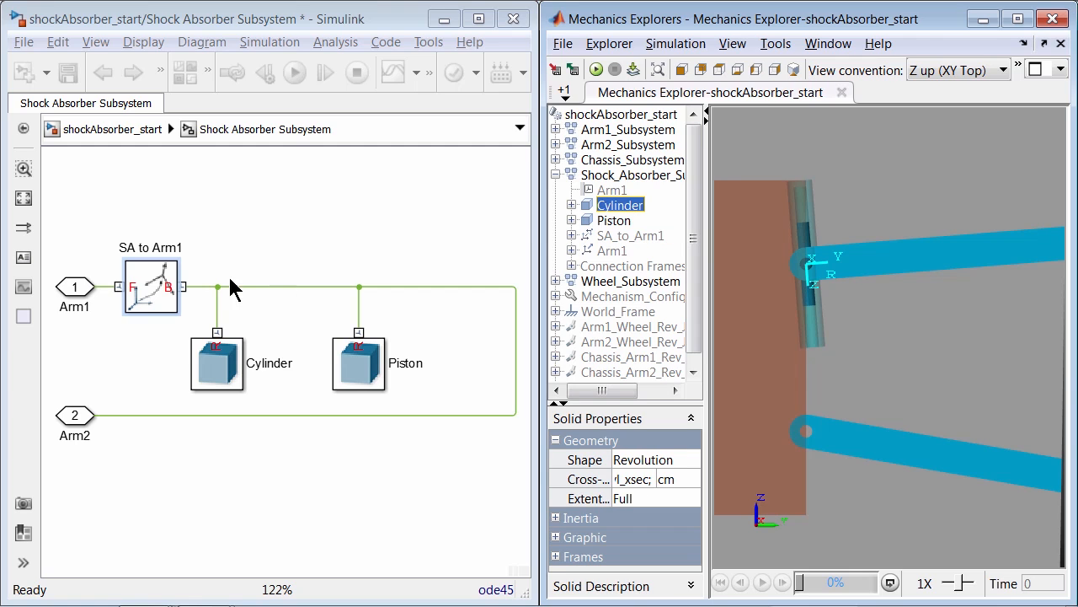
# Set the SA to Arm1 transform's translation to Standard Axis along +Z with an offset of -Lc/2 cm
pyautogui.doubleClick(144, 286)
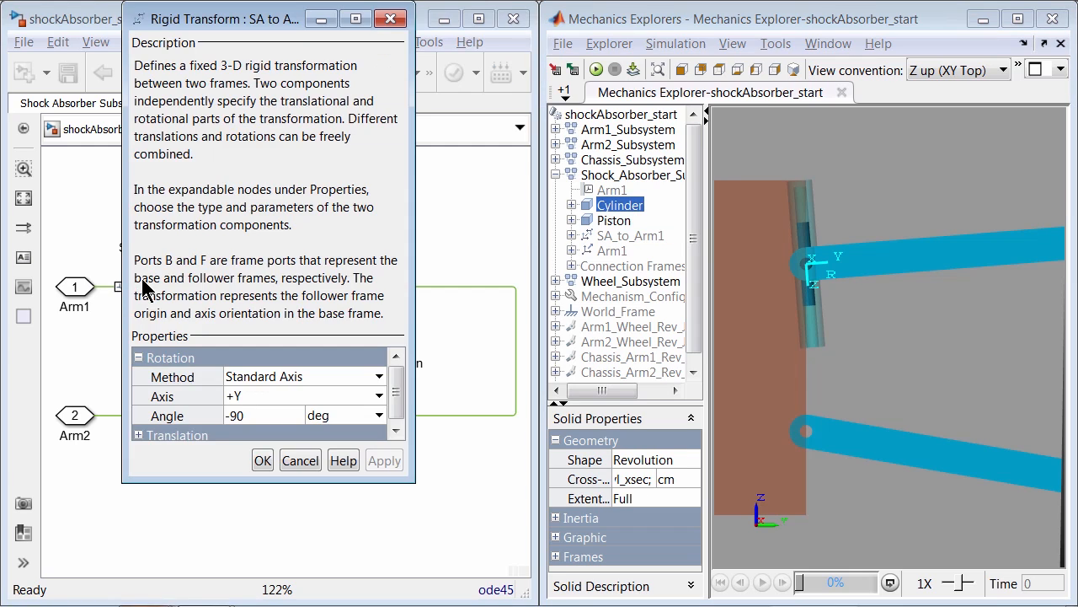
pyautogui.click(139, 357)
pyautogui.click(139, 377)
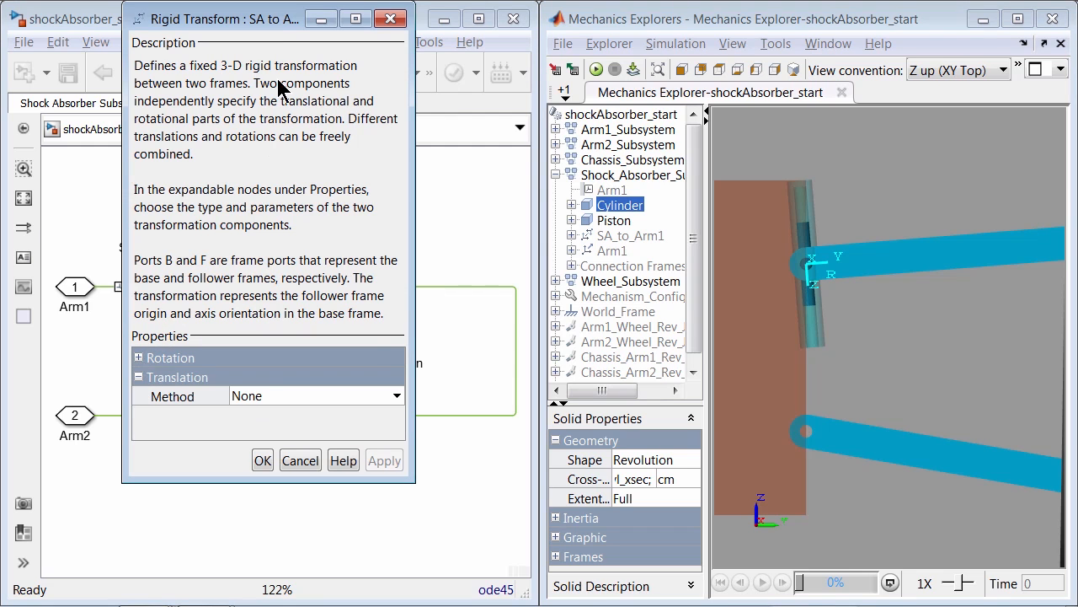
pyautogui.moveTo(274, 25); pyautogui.dragTo(2, 19)
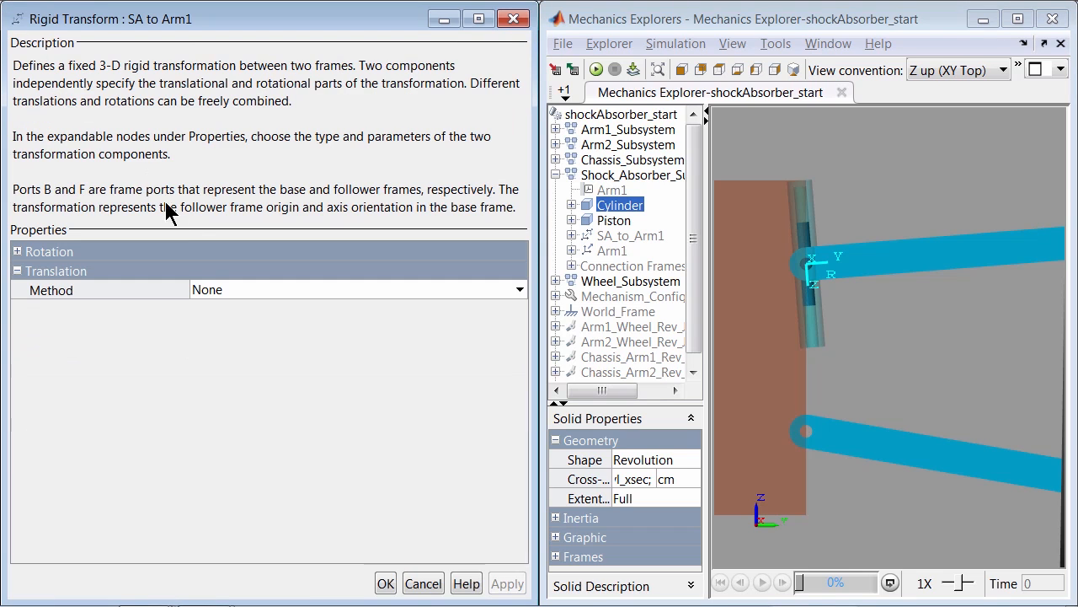
pyautogui.click(255, 290)
pyautogui.click(258, 351)
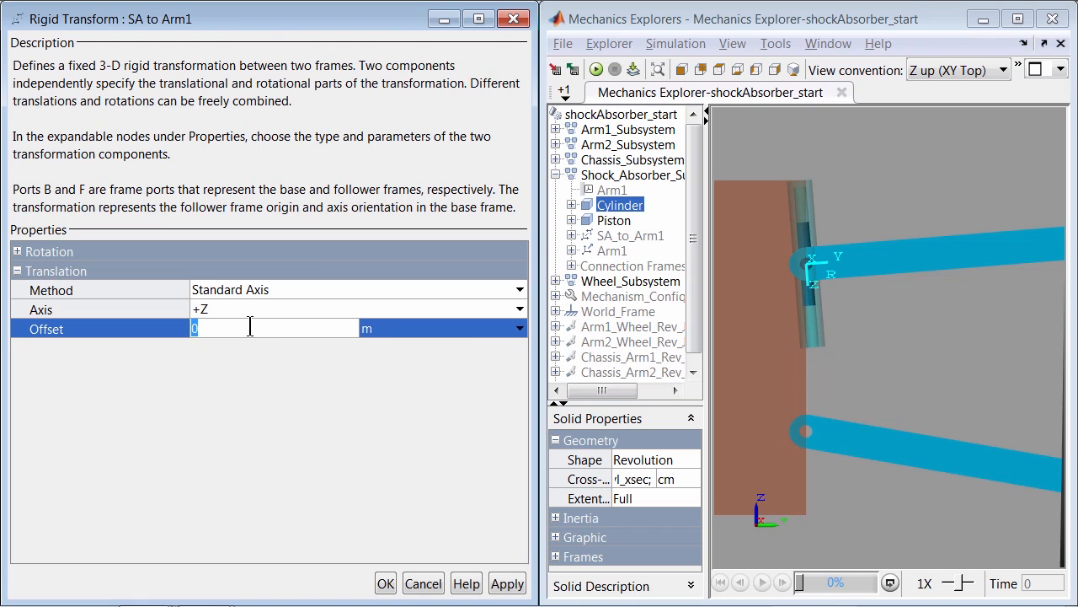
pyautogui.write('-Lc/2')
pyautogui.click(384, 328)
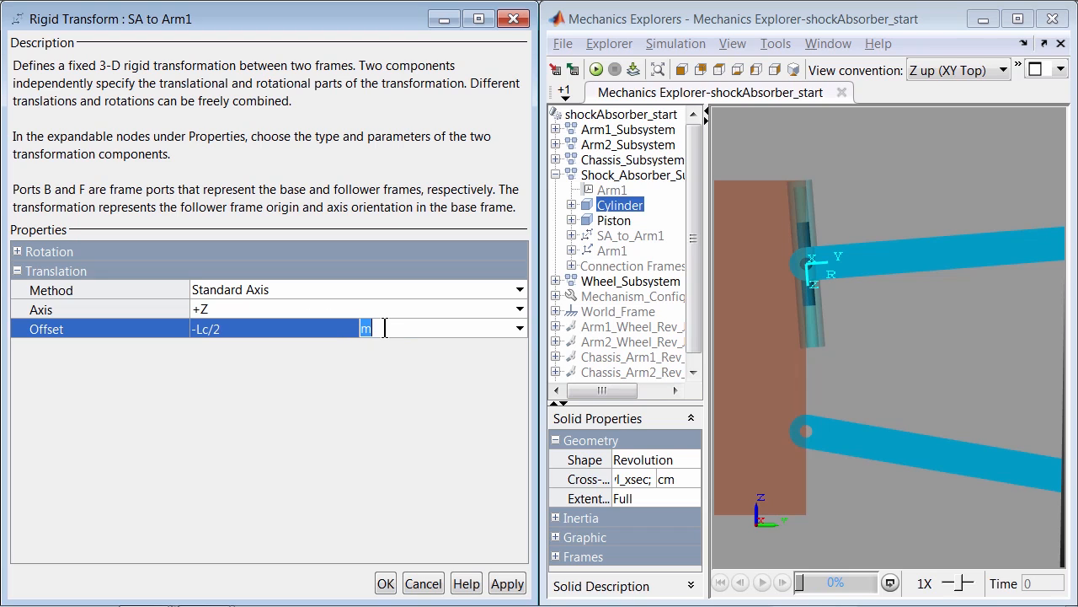
pyautogui.write('cm')
pyautogui.click(385, 583)
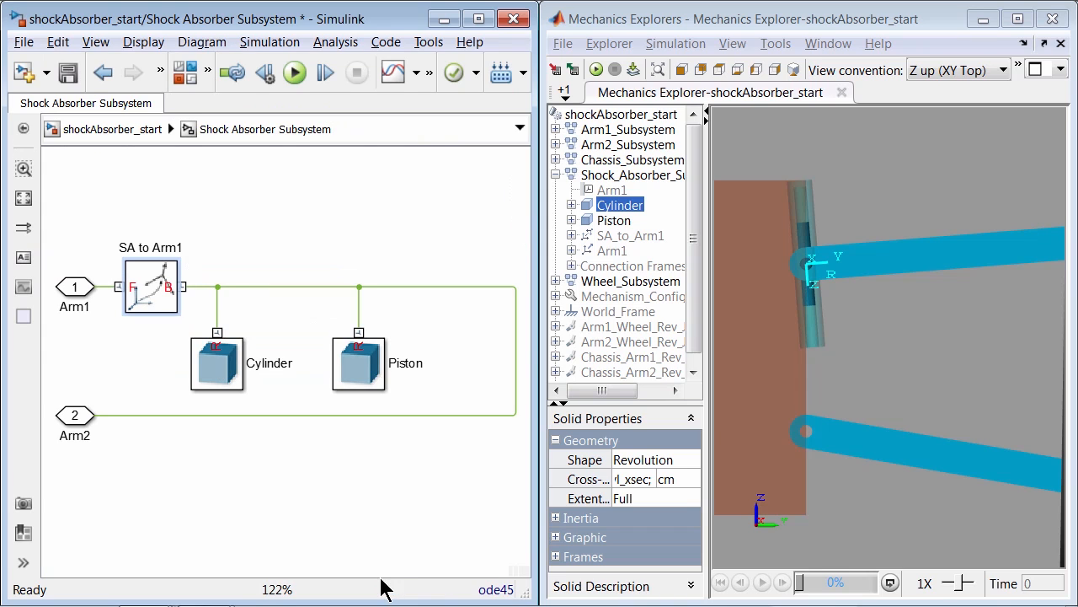
# Update the visualization and add a Revolute Joint block from the SimMechanics Second Generation Joints library to the subsystem diagram
pyautogui.click(632, 71)
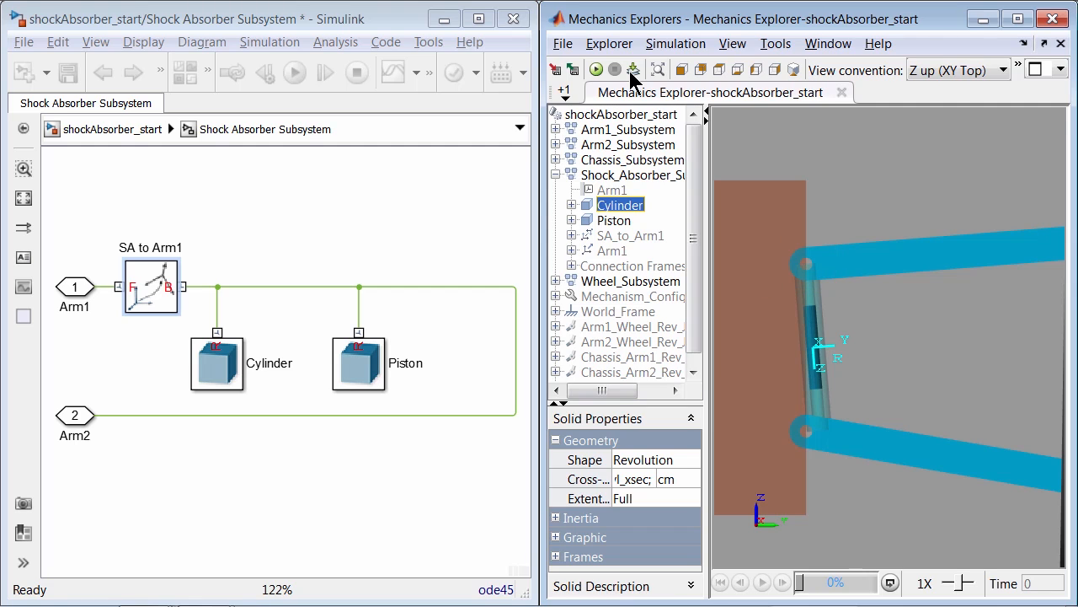
pyautogui.click(168, 206)
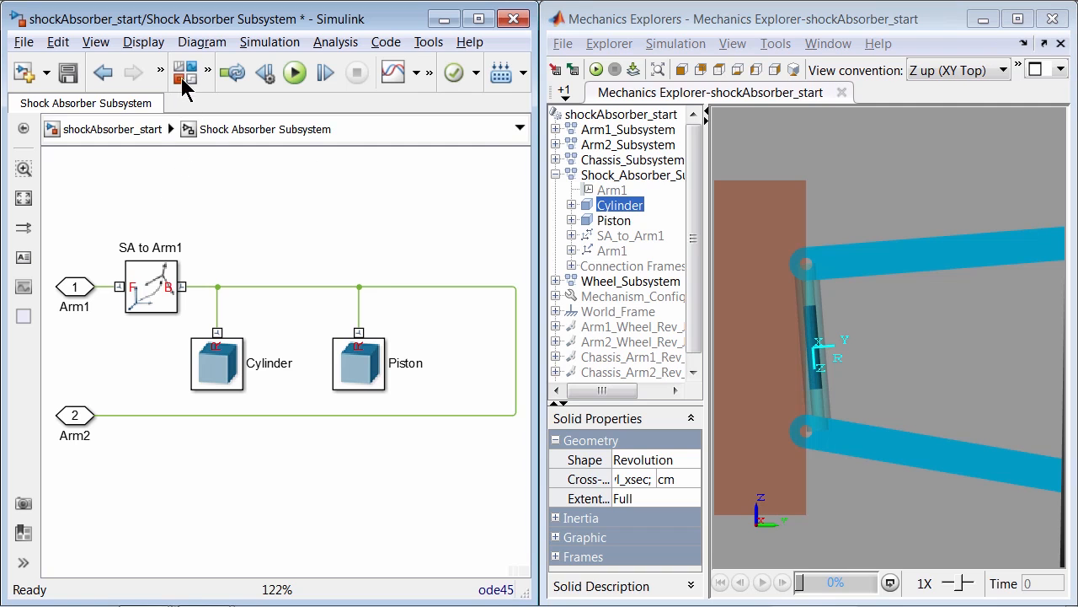
pyautogui.click(187, 75)
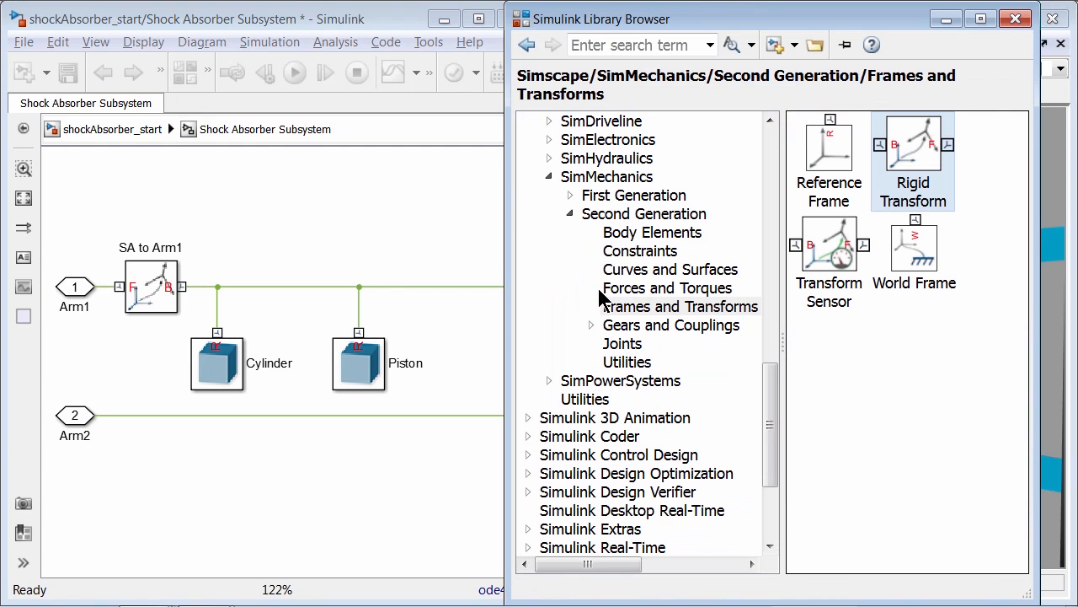
pyautogui.click(643, 347)
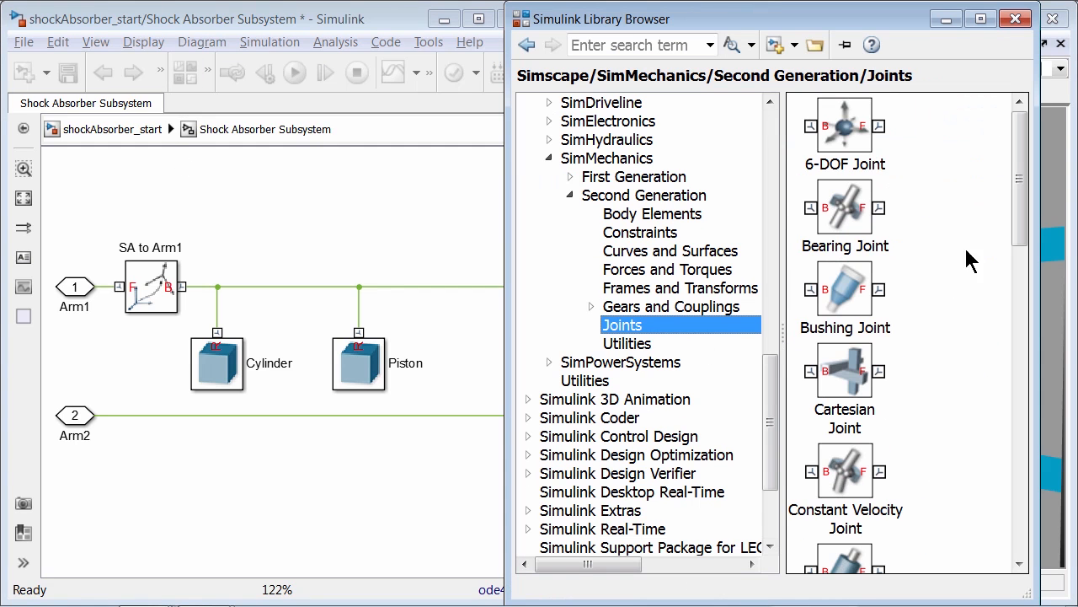
pyautogui.moveTo(1018, 231); pyautogui.dragTo(1022, 455)
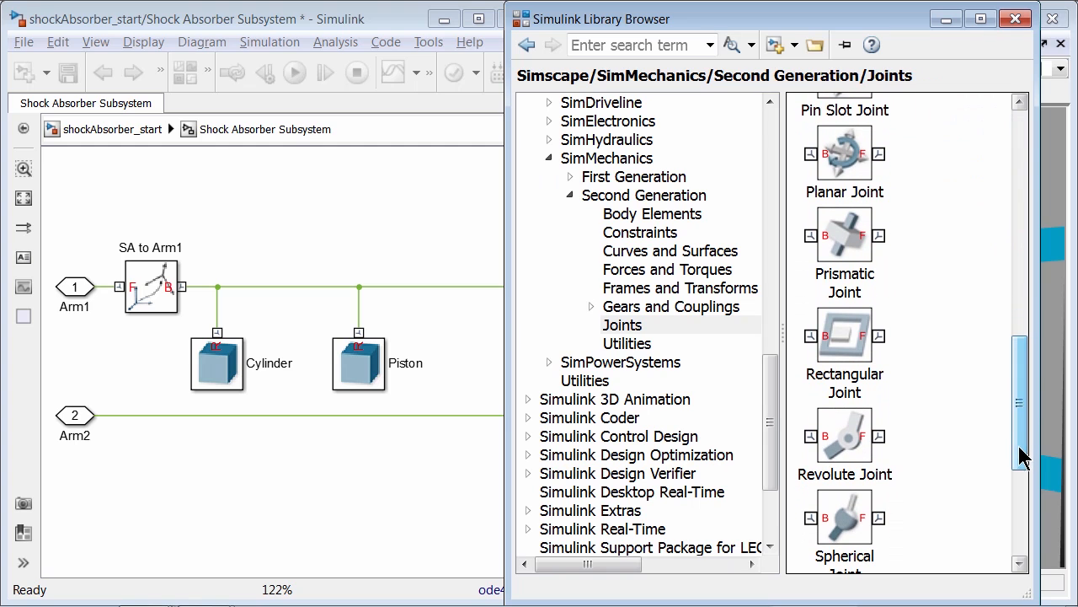
pyautogui.click(849, 450)
pyautogui.moveTo(849, 449); pyautogui.dragTo(259, 199)
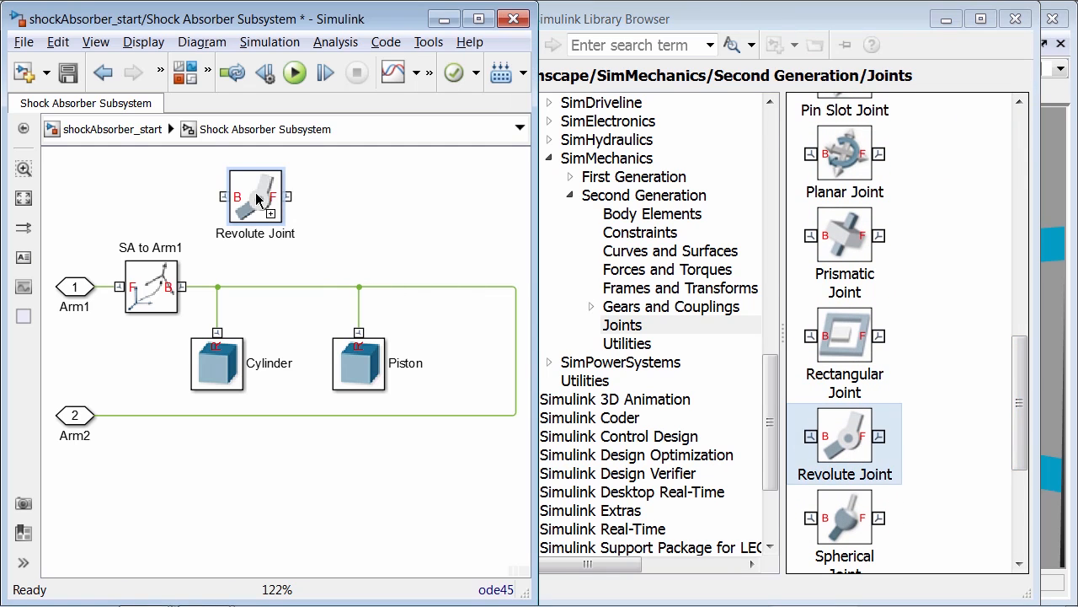
# Shift the existing blocks to make room and insert the Revolute Joint on the line between the Arm1 port and SA to Arm1
pyautogui.click(255, 250)
pyautogui.scroll(-3, 256, 251)
pyautogui.moveTo(174, 260); pyautogui.dragTo(253, 307)
pyautogui.scroll(2, 246, 315)
pyautogui.moveTo(207, 278); pyautogui.dragTo(276, 438)
pyautogui.moveTo(253, 310); pyautogui.dragTo(132, 310)
pyautogui.moveTo(404, 240); pyautogui.dragTo(202, 312)
pyautogui.press('space')
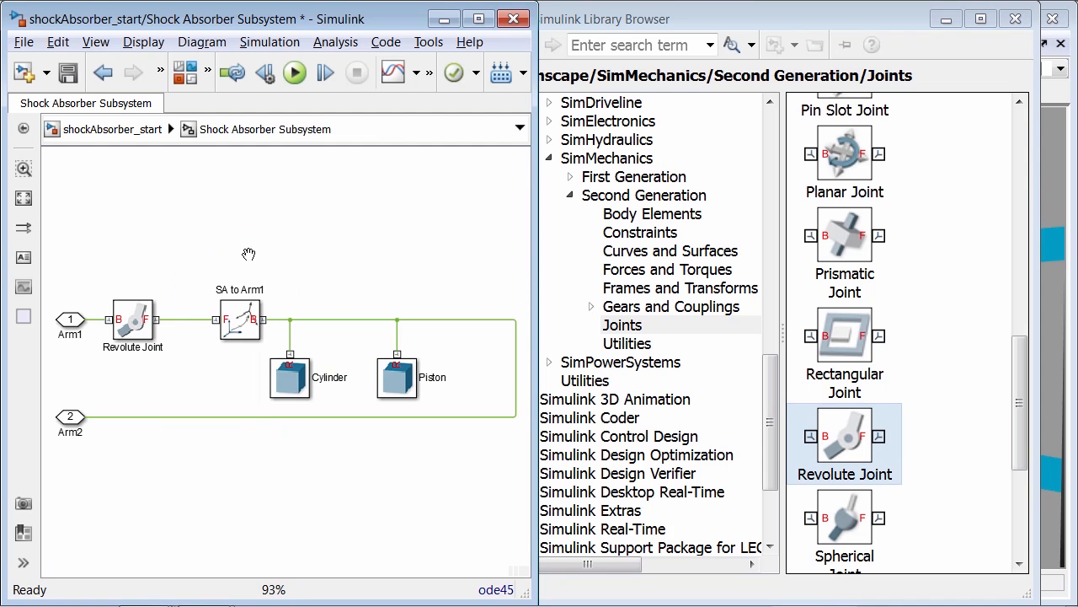
pyautogui.click(946, 19)
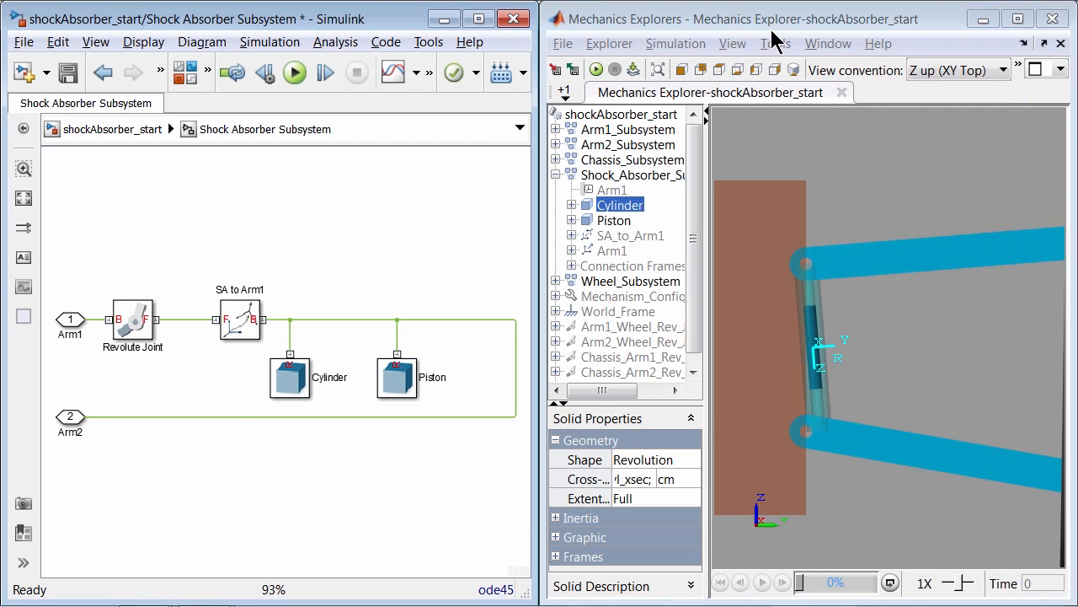
# Update the visualization and inspect the Revolute Joint's frame in the isometric view and close up in the right view
pyautogui.click(634, 70)
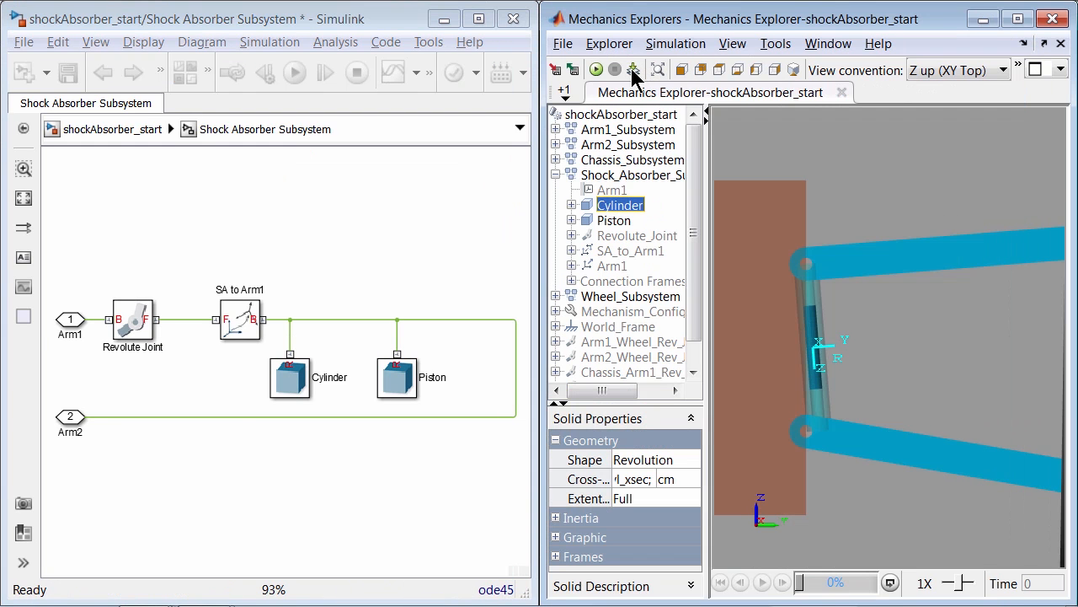
pyautogui.click(638, 236)
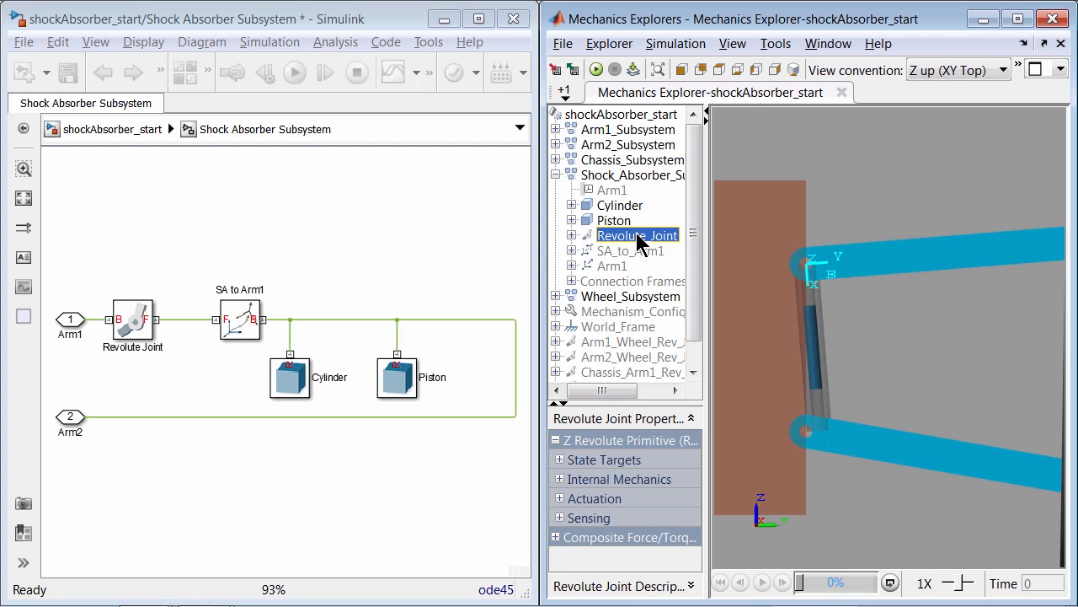
pyautogui.click(789, 69)
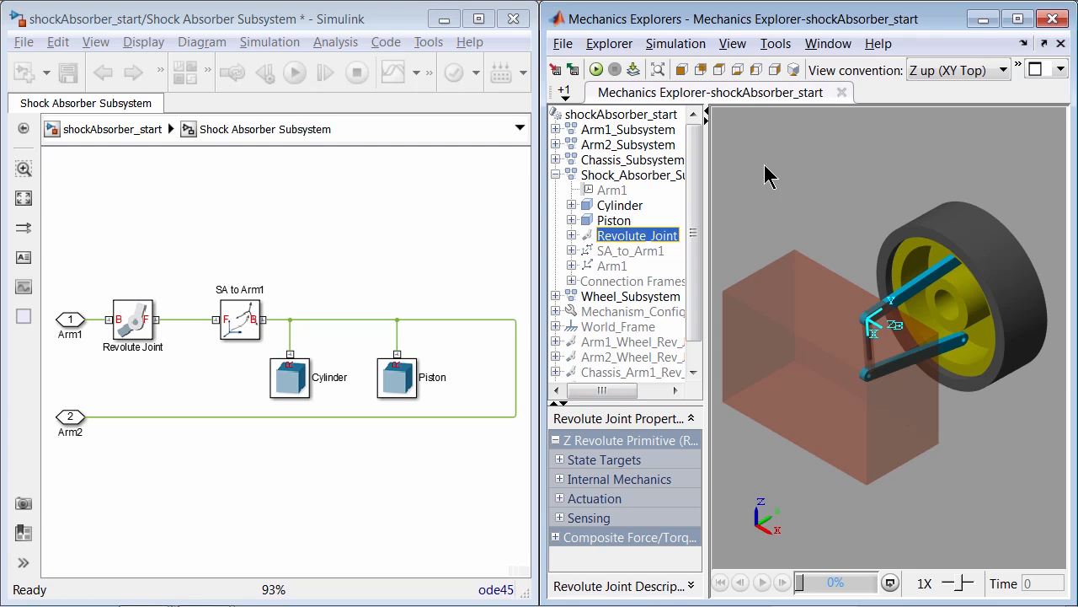
pyautogui.click(773, 72)
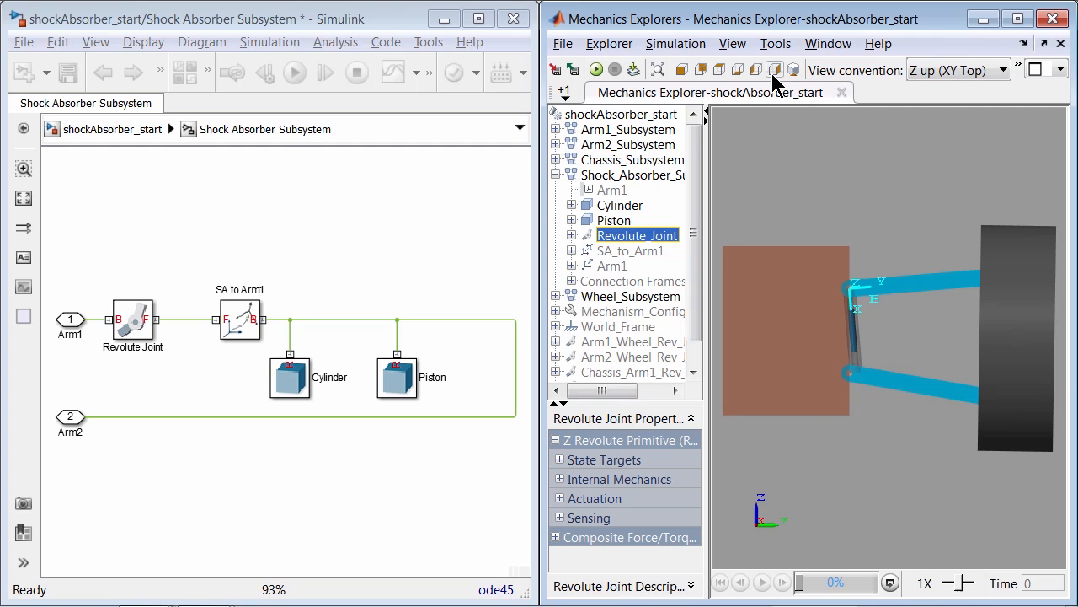
pyautogui.click(910, 337)
pyautogui.scroll(3, 910, 337)
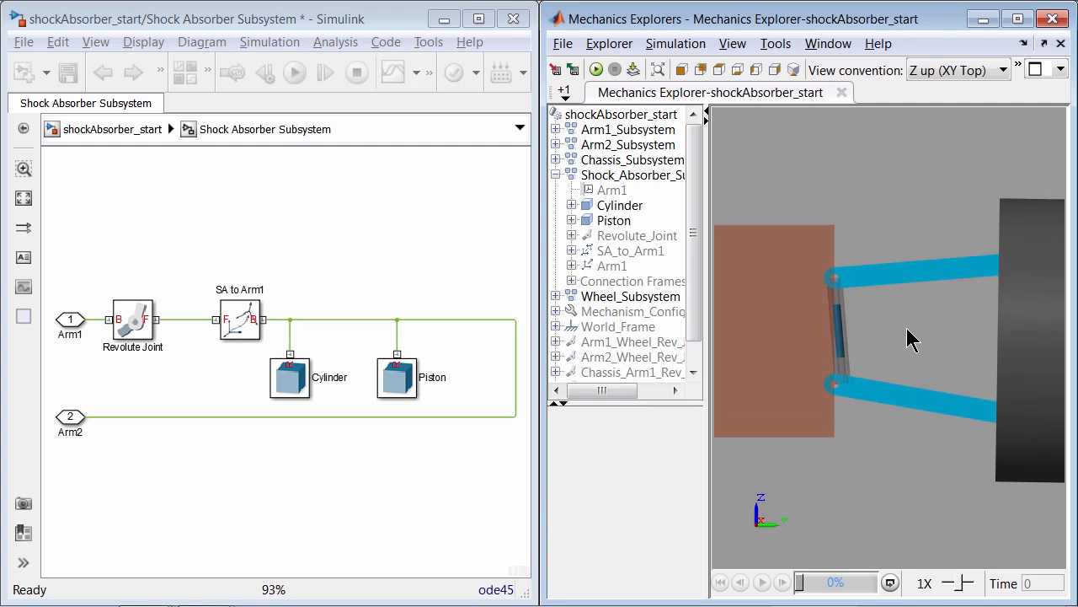
pyautogui.scroll(1, 910, 337)
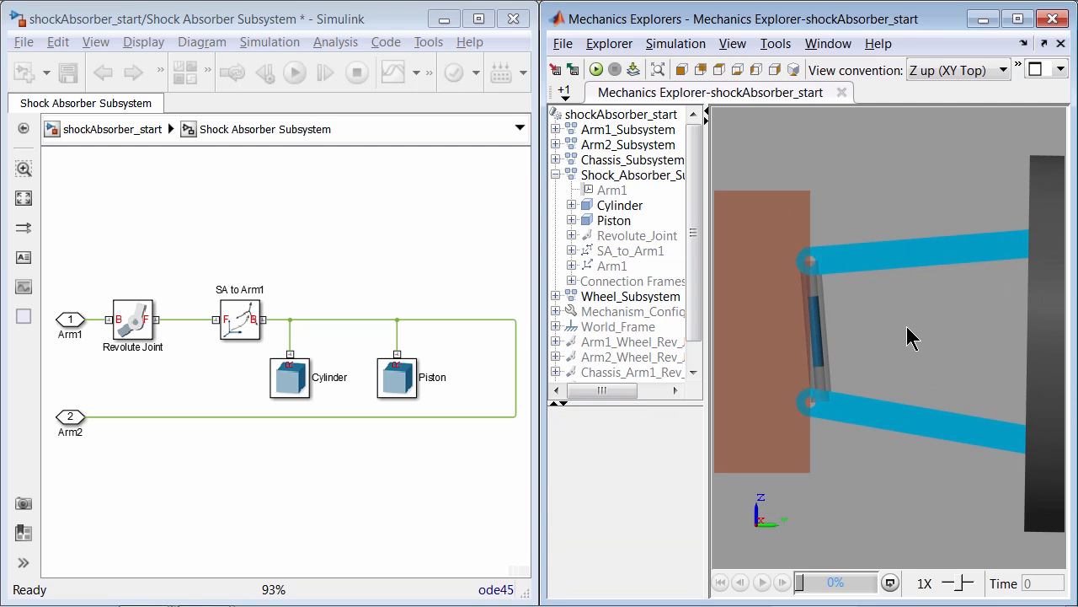
# Highlight the piston's reference frame and add a Rigid Transform block from the Frames and Transforms library to the subsystem
pyautogui.click(622, 221)
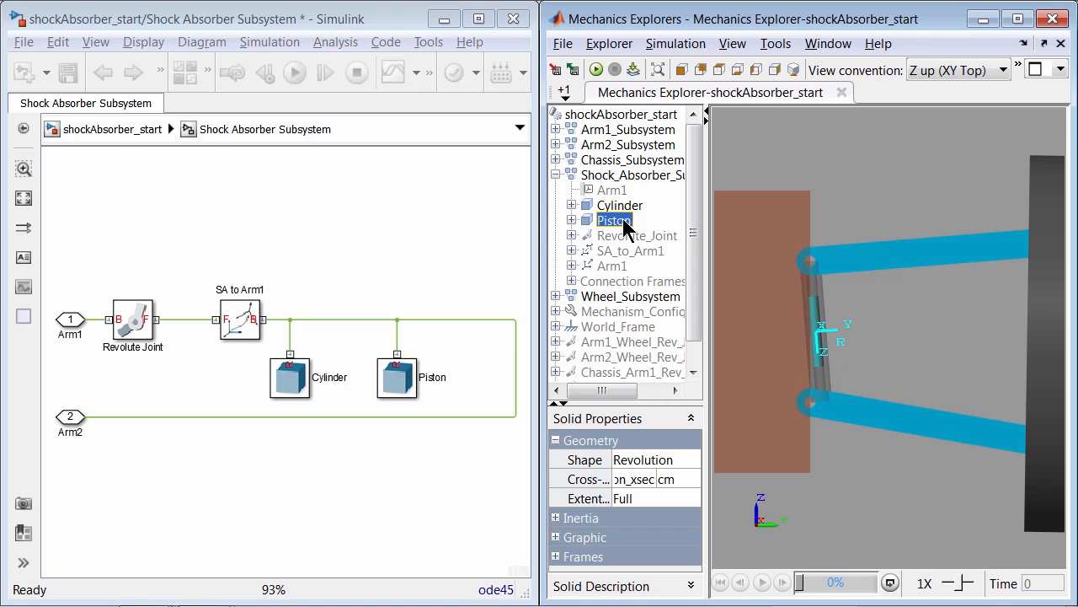
pyautogui.click(345, 211)
pyautogui.click(186, 73)
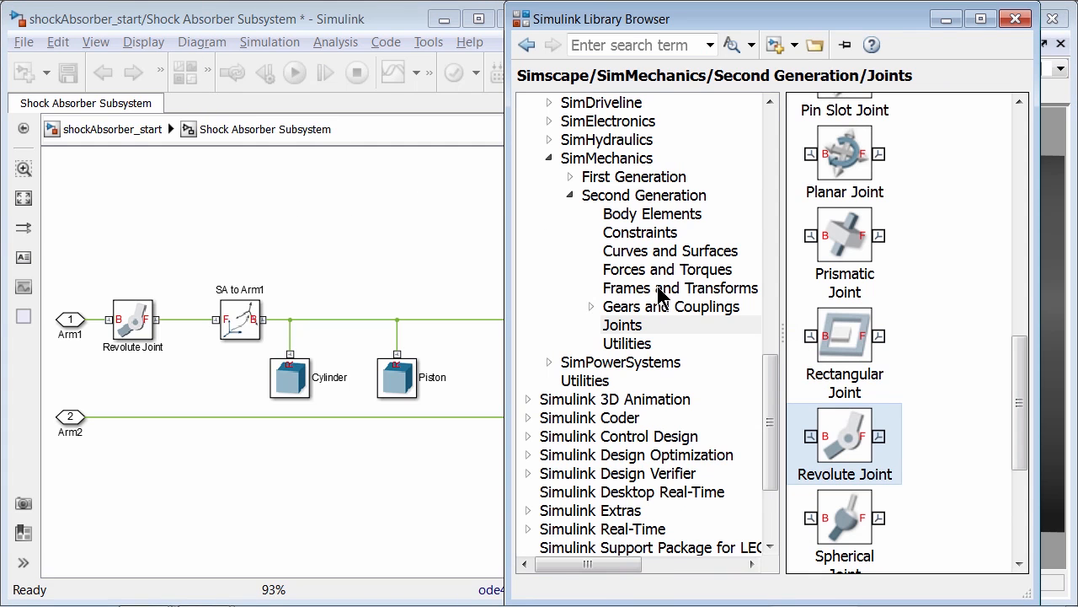
pyautogui.click(658, 290)
pyautogui.moveTo(915, 162); pyautogui.dragTo(356, 264)
pyautogui.click(946, 18)
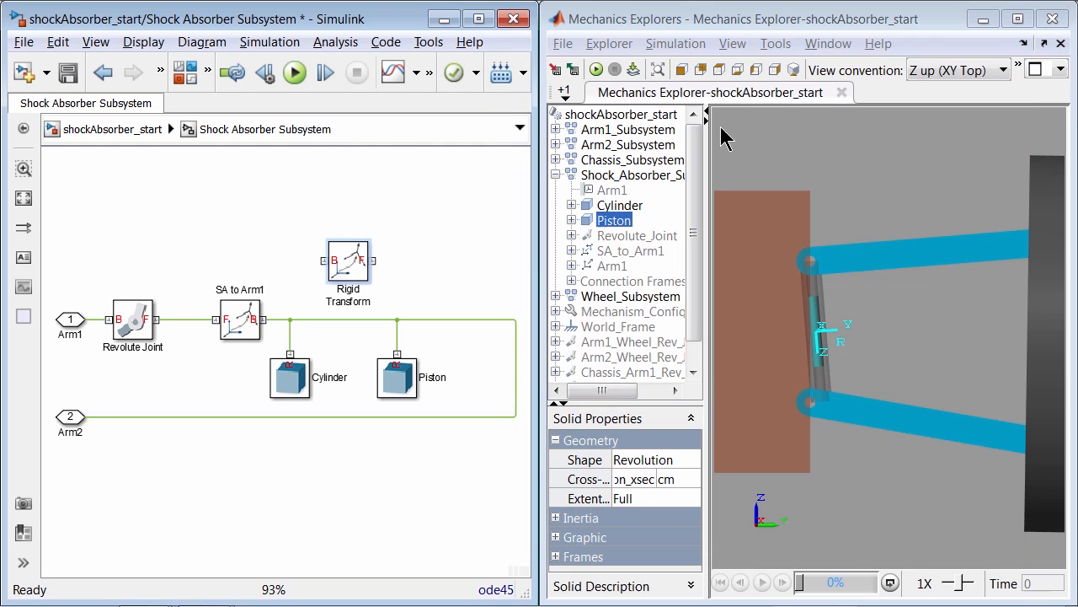
# Insert the Rigid Transform on the line after the Piston branch, with its name above the block, and rename it "SA to Arm2"
pyautogui.click(465, 295)
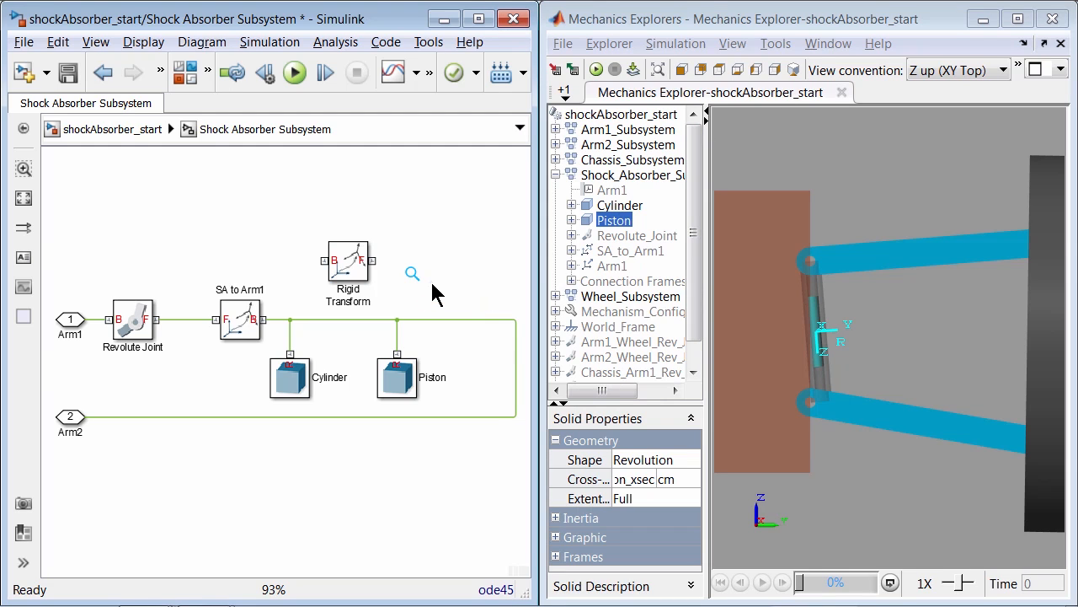
pyautogui.moveTo(348, 274); pyautogui.dragTo(472, 290)
pyautogui.doubleClick(470, 282)
pyautogui.hotkey('ctrl', 'a')
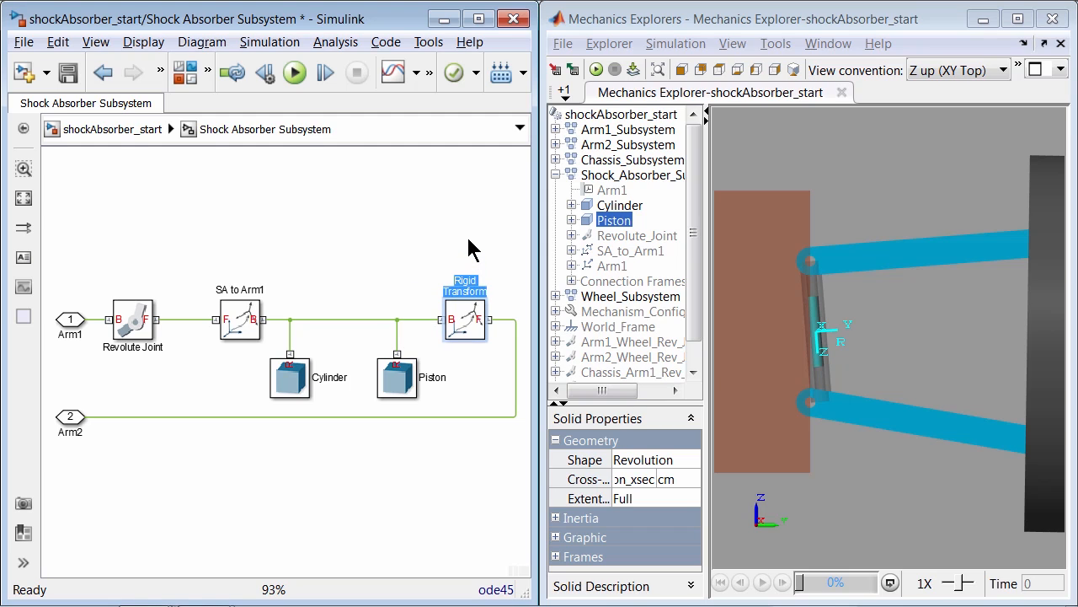
pyautogui.write('SA to Arm2')
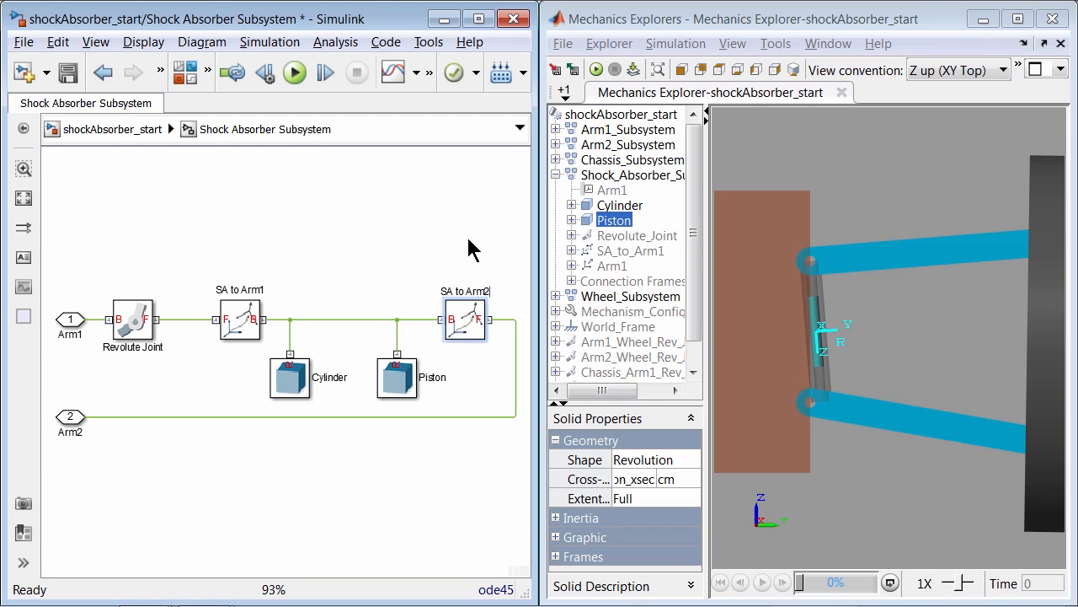
pyautogui.click(468, 240)
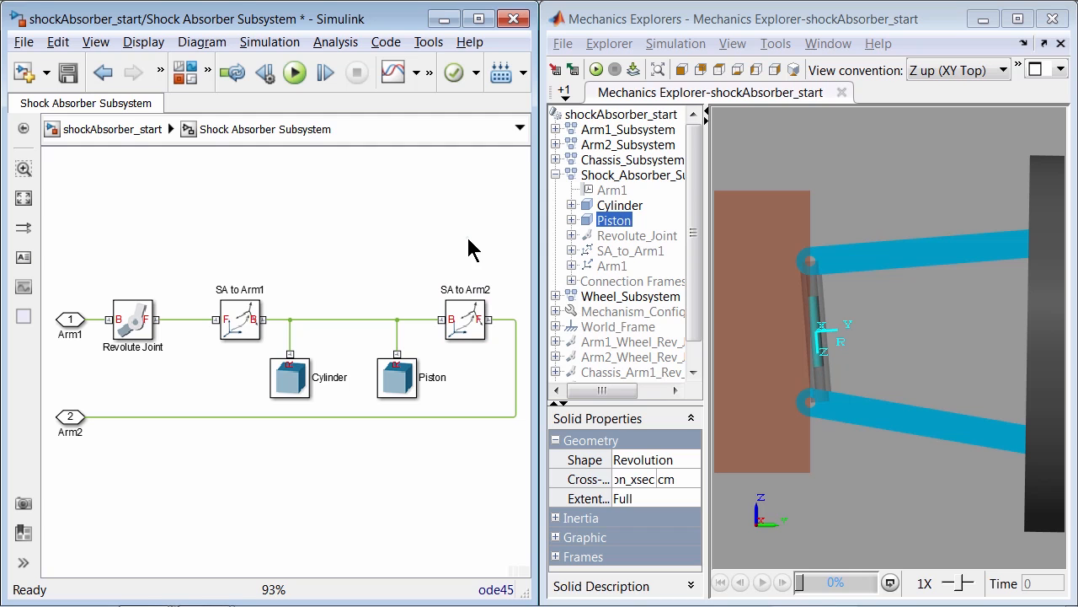
# Set the SA to Arm2 transform's translation to Standard Axis along +Z with an offset of Lp/2 cm
pyautogui.click(472, 318)
pyautogui.doubleClick(472, 319)
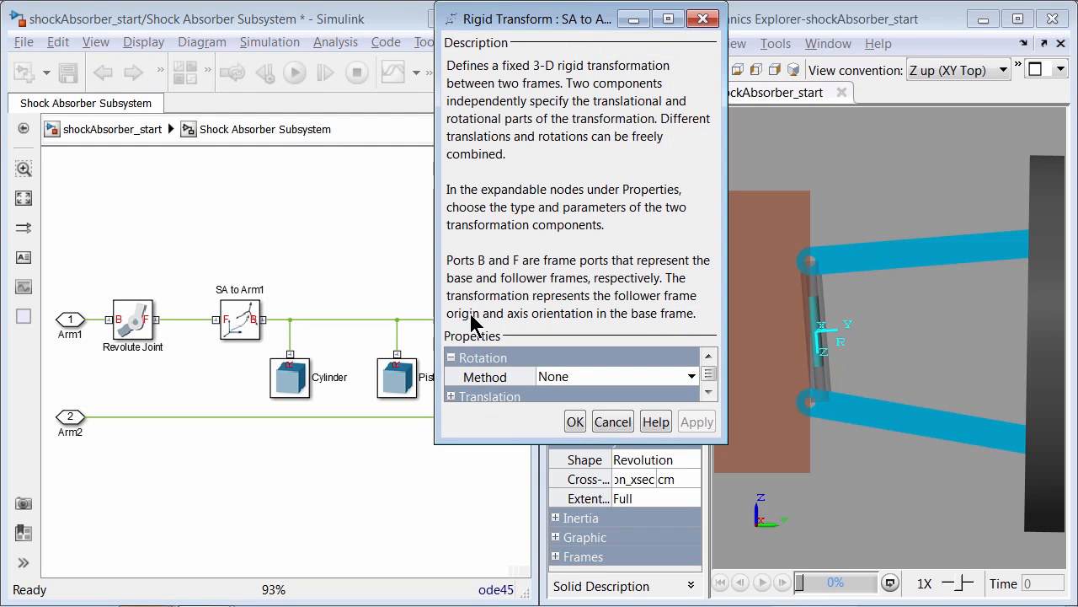
pyautogui.moveTo(564, 20); pyautogui.dragTo(3, 10)
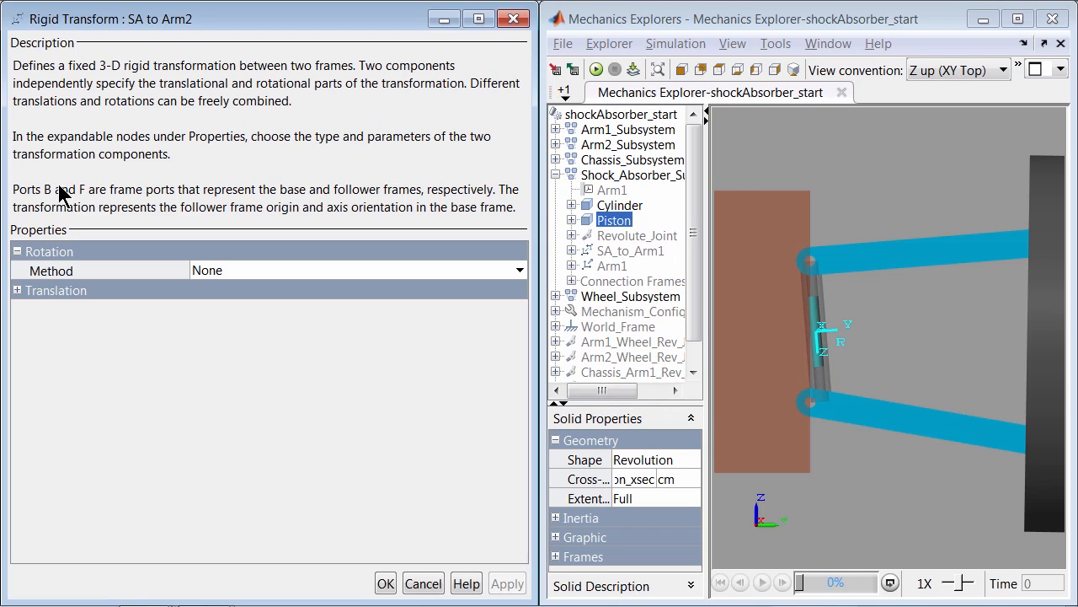
pyautogui.click(17, 251)
pyautogui.click(18, 270)
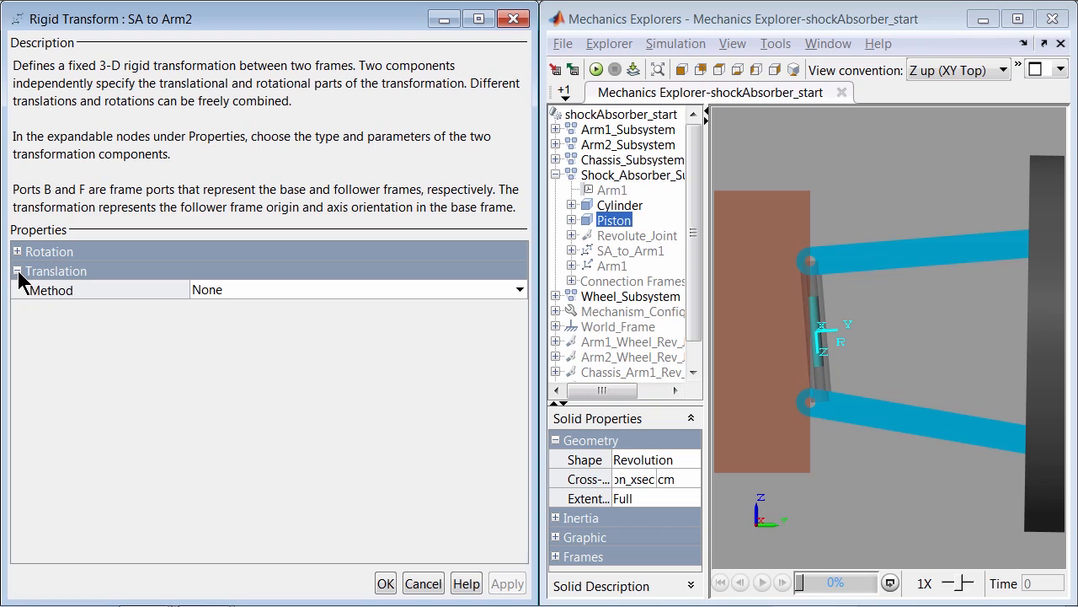
pyautogui.click(305, 290)
pyautogui.click(298, 347)
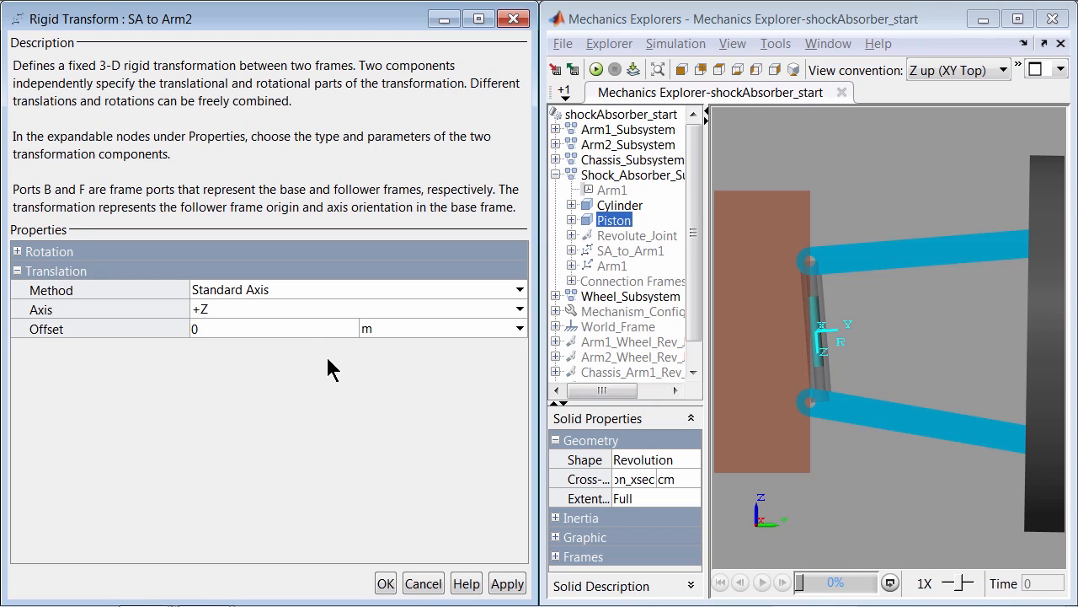
pyautogui.click(278, 329)
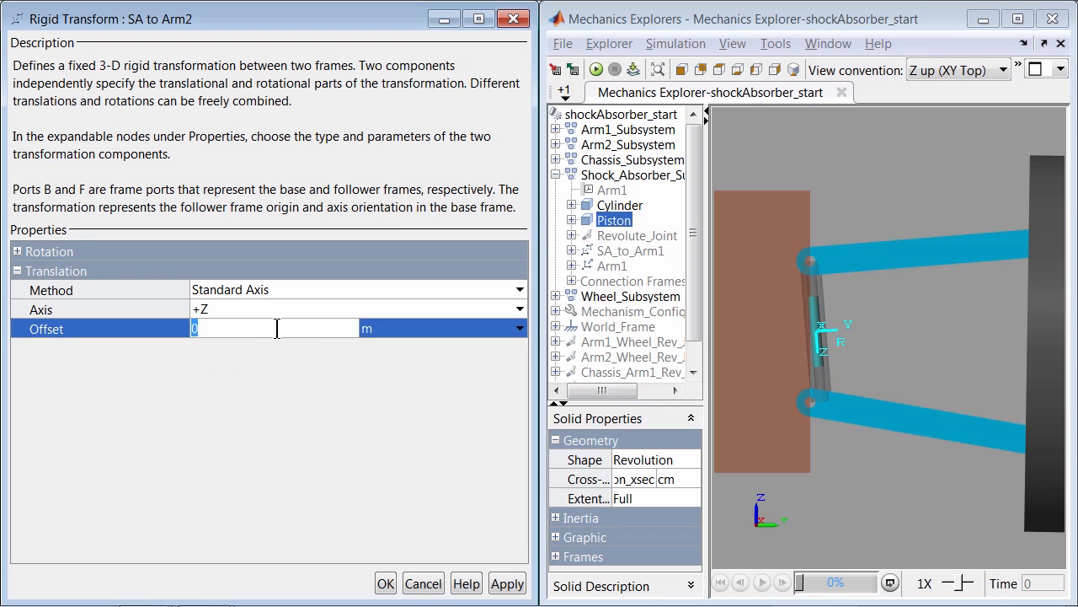
pyautogui.write('Lp/2')
pyautogui.click(401, 330)
pyautogui.write('cm')
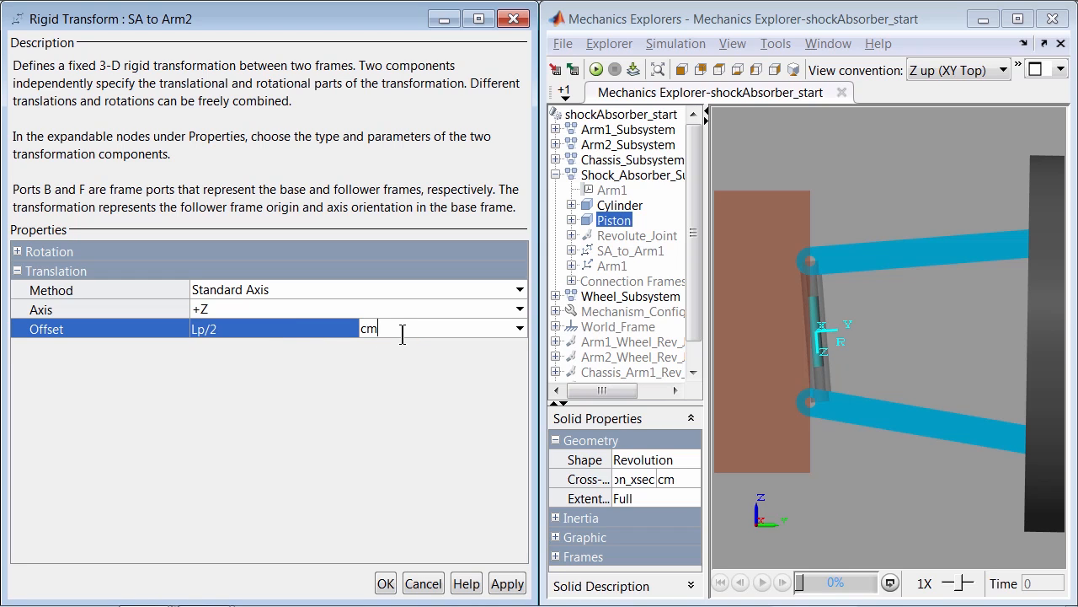
pyautogui.click(384, 581)
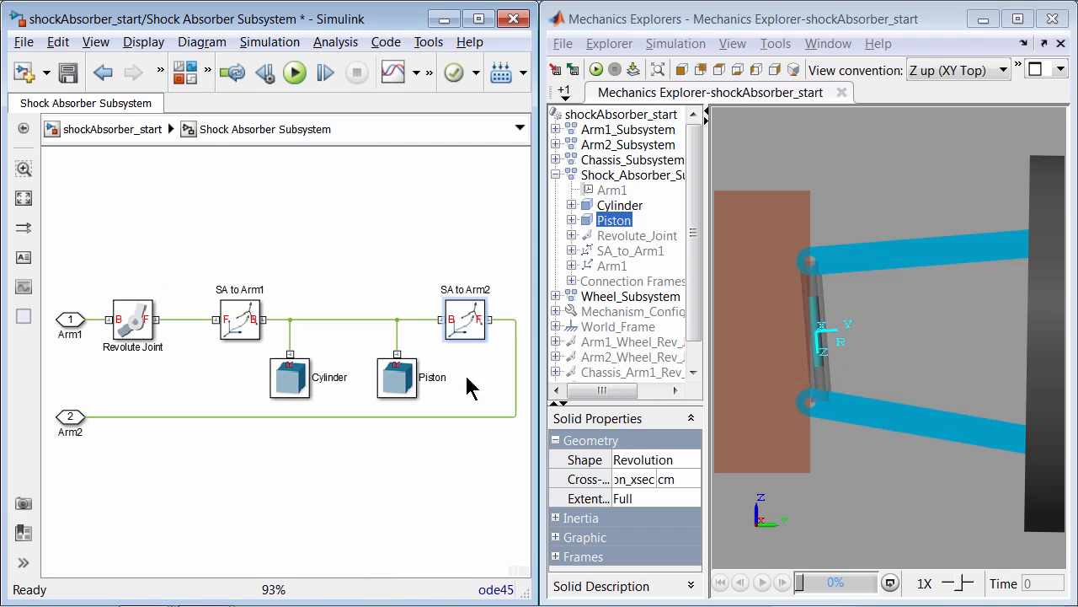
# Update the visualization to check the SA to Arm2 frames, and insert a copy of the Revolute Joint next to the Arm2 port
pyautogui.click(633, 71)
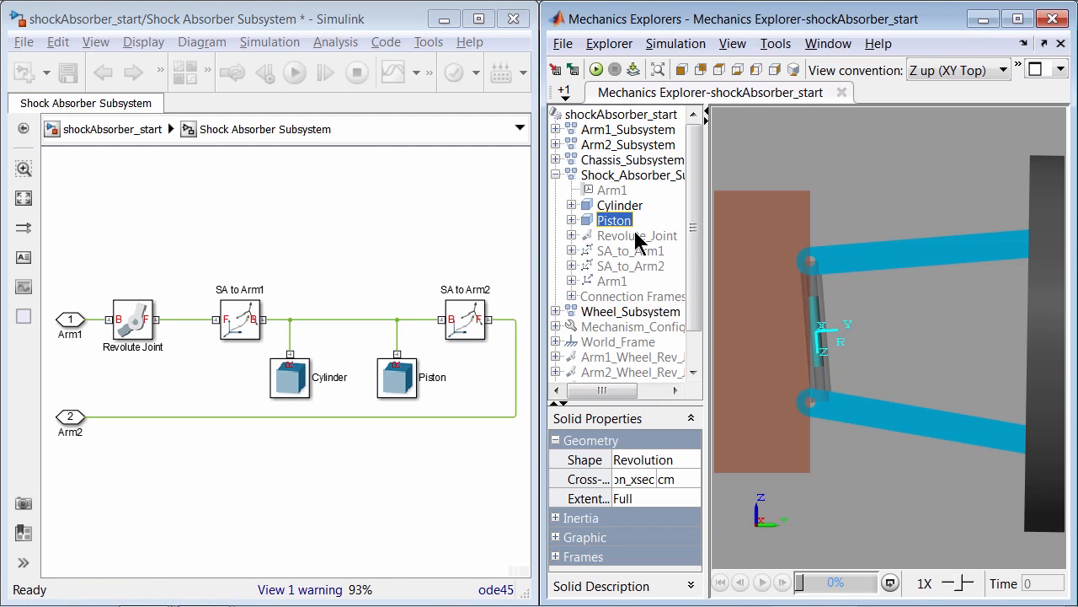
pyautogui.click(631, 264)
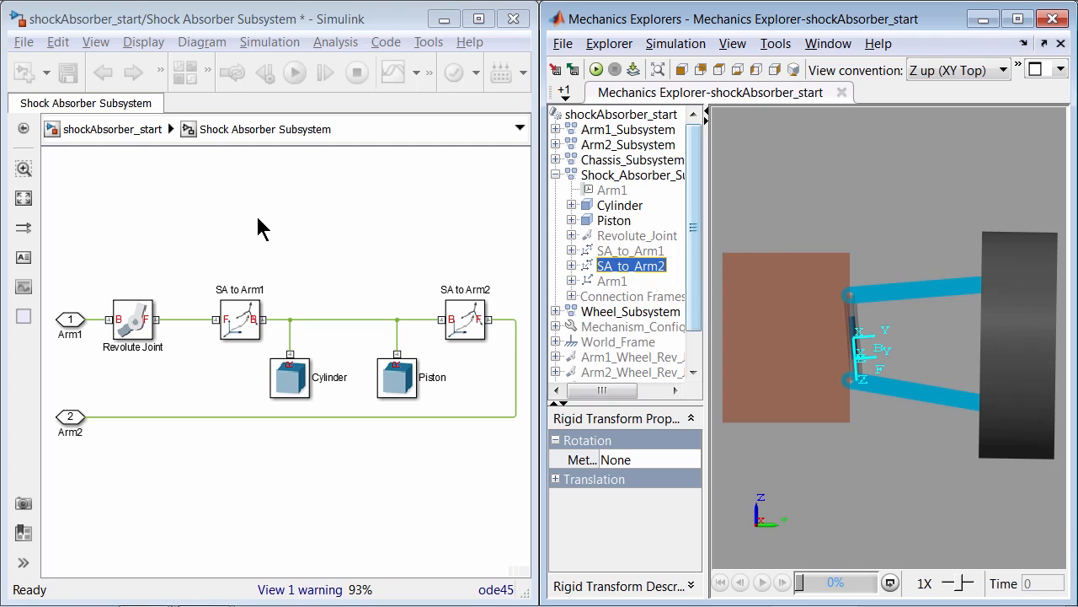
pyautogui.click(229, 215)
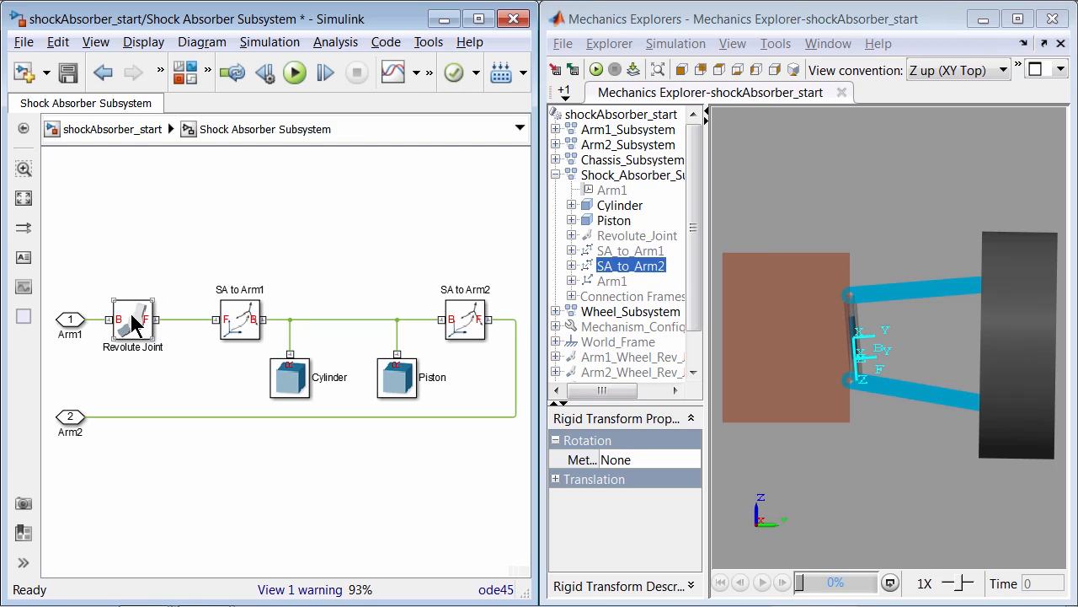
pyautogui.moveTo(137, 311); pyautogui.dragTo(137, 416)
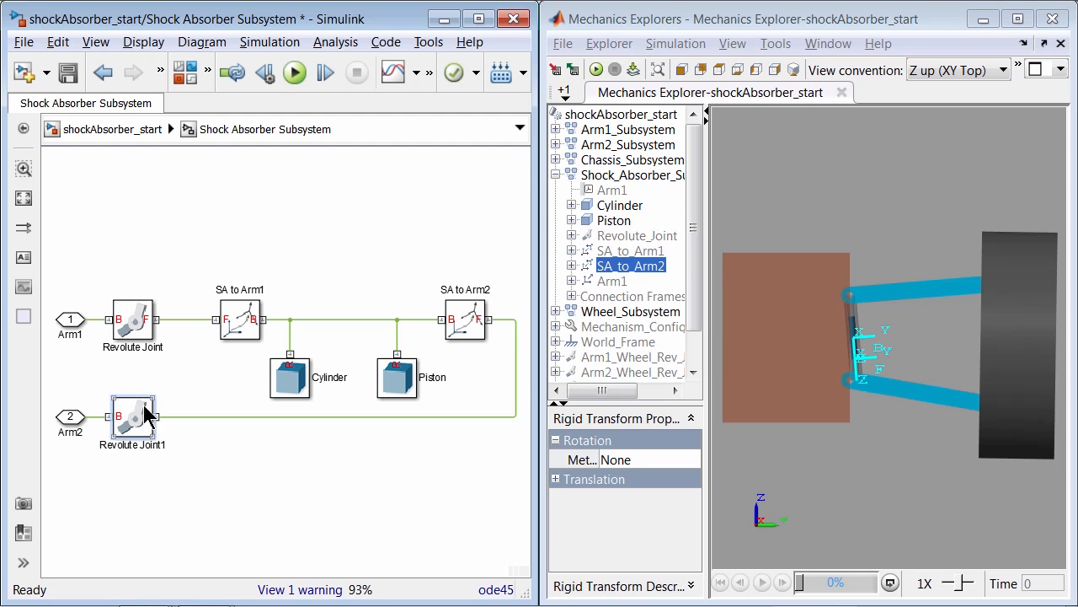
# Update the visualization to check the copied revolute joint's frame, and return to the top level of the shockAbsorber_start model
pyautogui.click(636, 71)
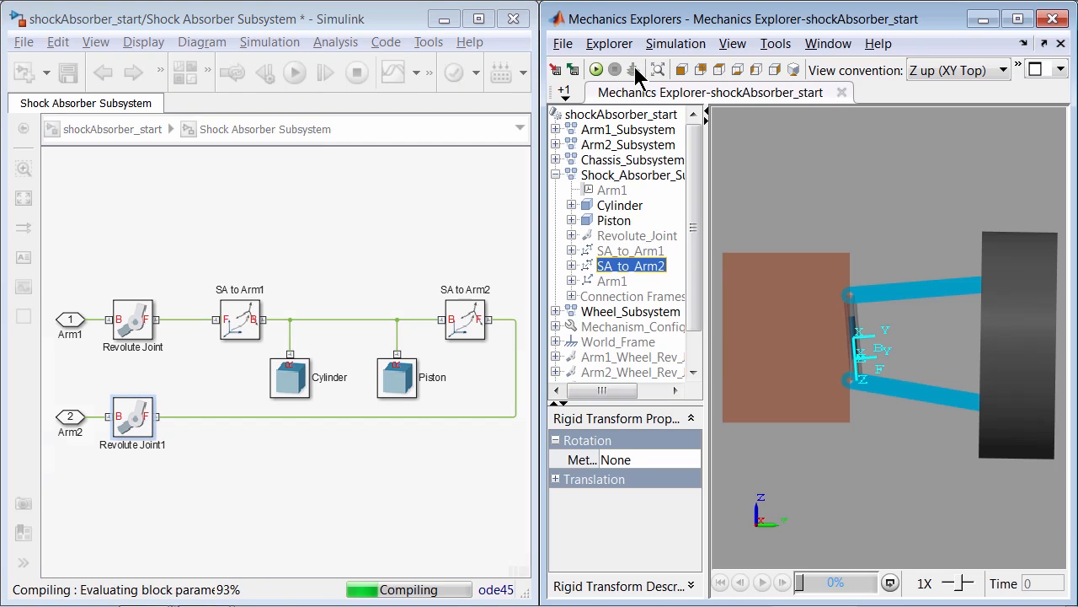
pyautogui.click(649, 251)
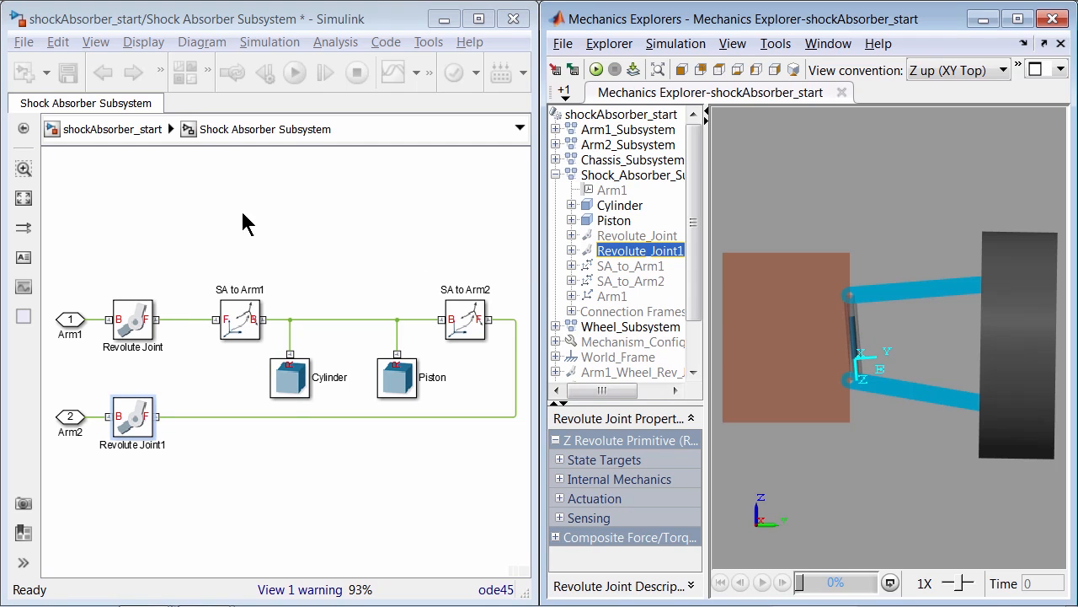
pyautogui.click(129, 129)
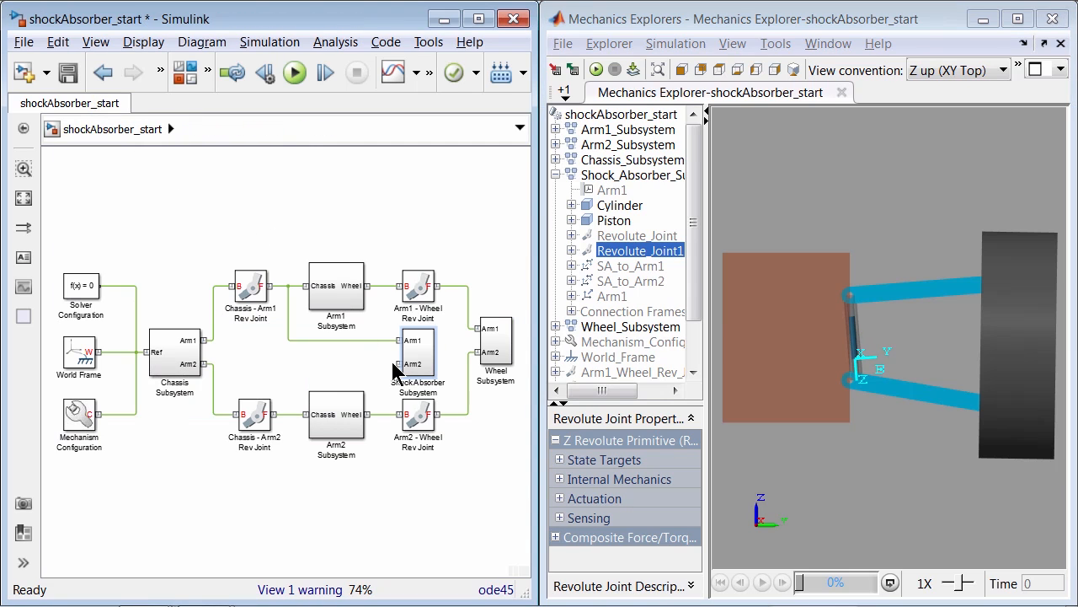
# Try connecting the Shock Absorber Subsystem's Arm2 port to the line after the Chassis - Arm2 Rev Joint, and update the diagram
pyautogui.moveTo(398, 364); pyautogui.dragTo(286, 413)
pyautogui.click(636, 71)
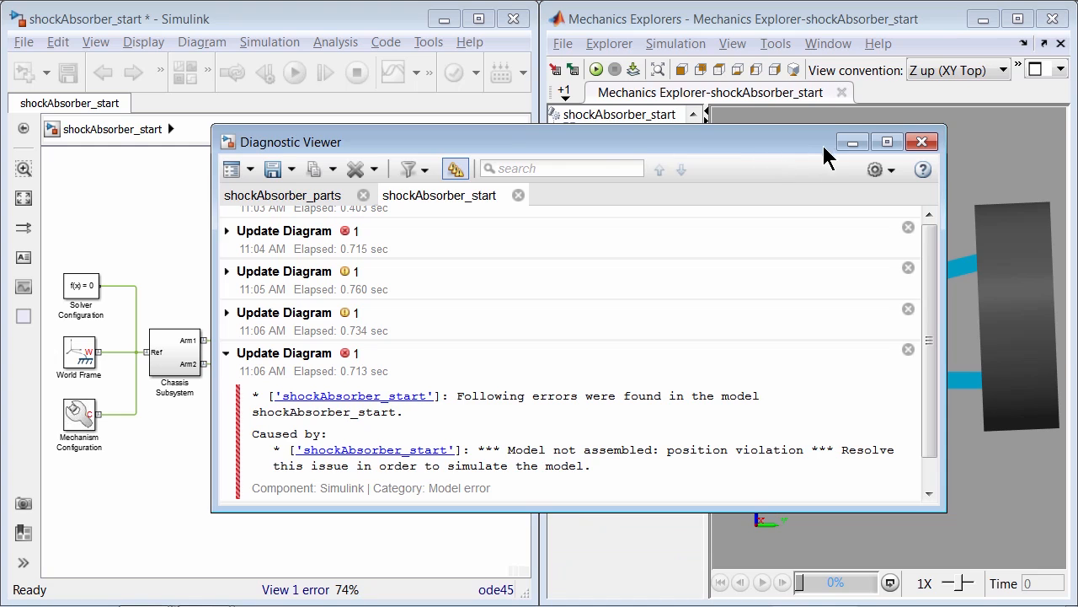
pyautogui.click(853, 142)
# Delete the connection line to the Shock Absorber Subsystem's Arm2 port and update the diagram again
pyautogui.click(365, 365)
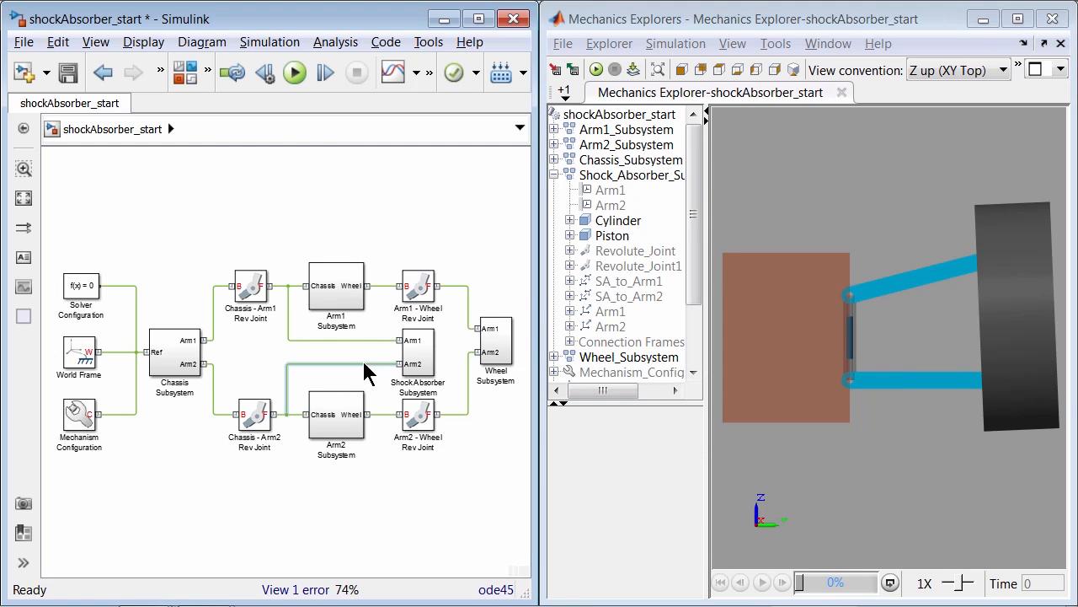
pyautogui.press('Delete')
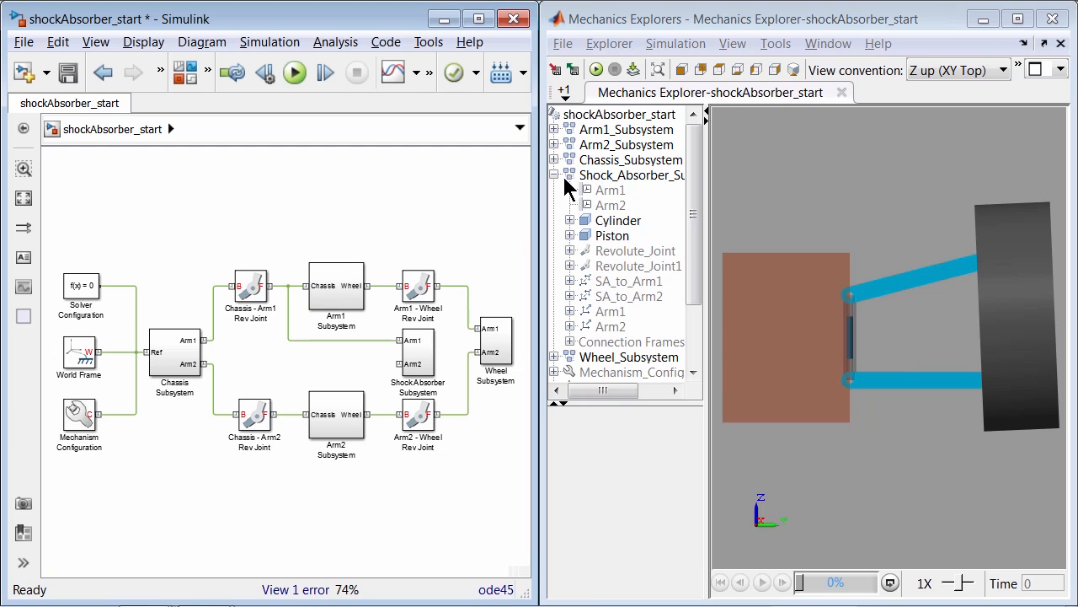
pyautogui.click(630, 72)
pyautogui.click(632, 70)
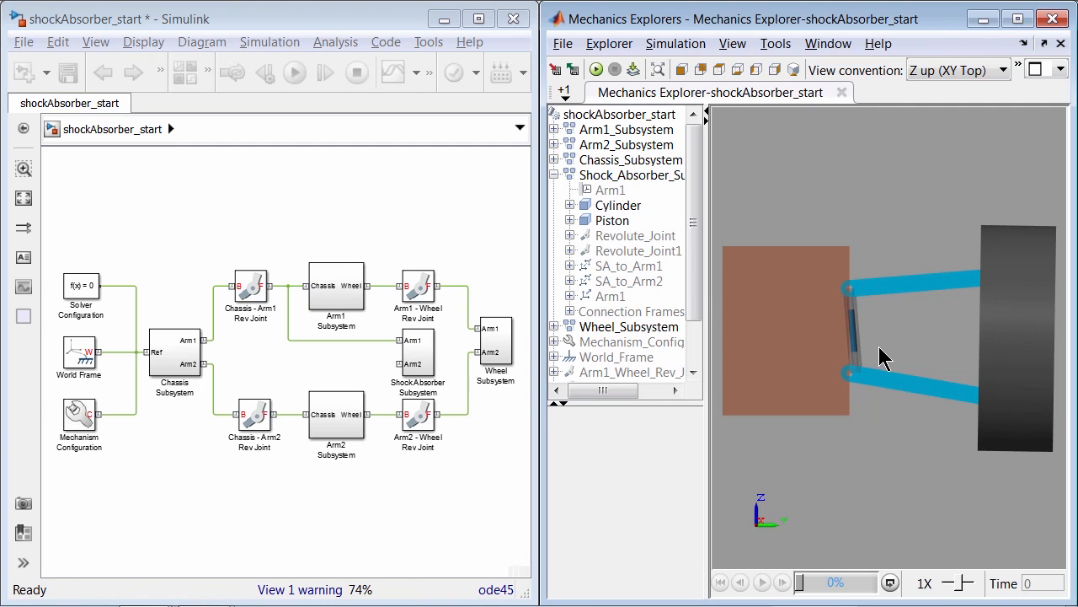
# Compare the frames of Revolute_Joint1, the Chassis - Arm2 revolute joint and SA_to_Arm2 in the side and isometric views
pyautogui.scroll(5, 878, 347)
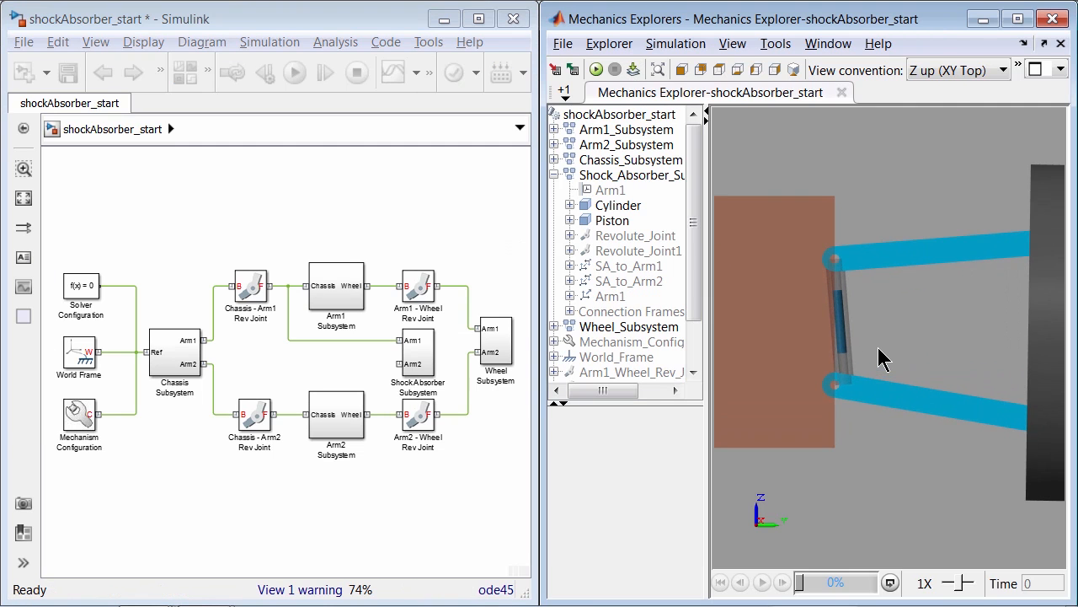
pyautogui.click(663, 252)
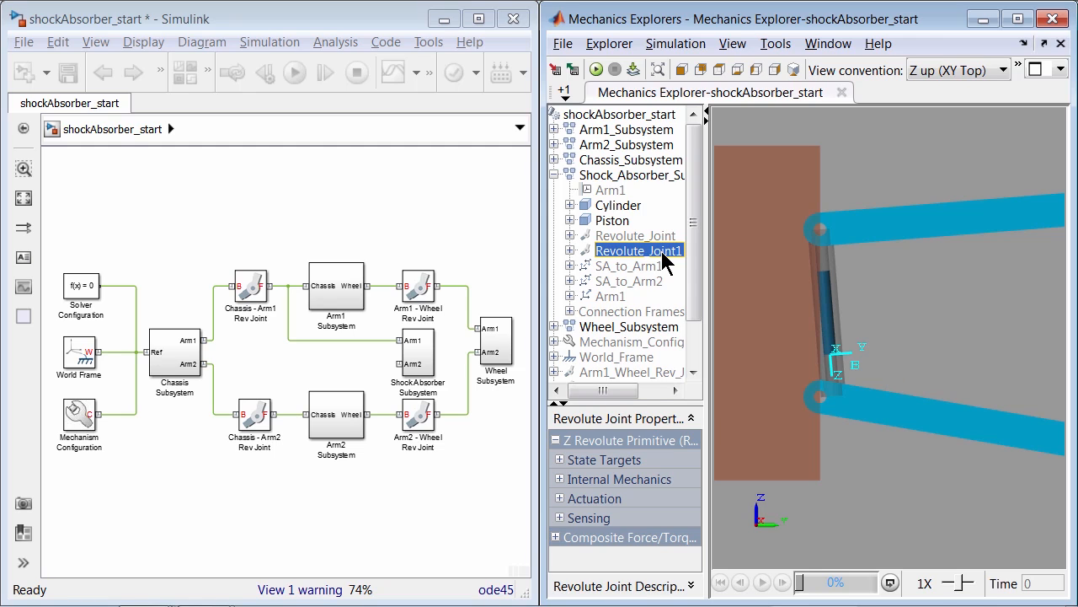
pyautogui.scroll(-2, 698, 270)
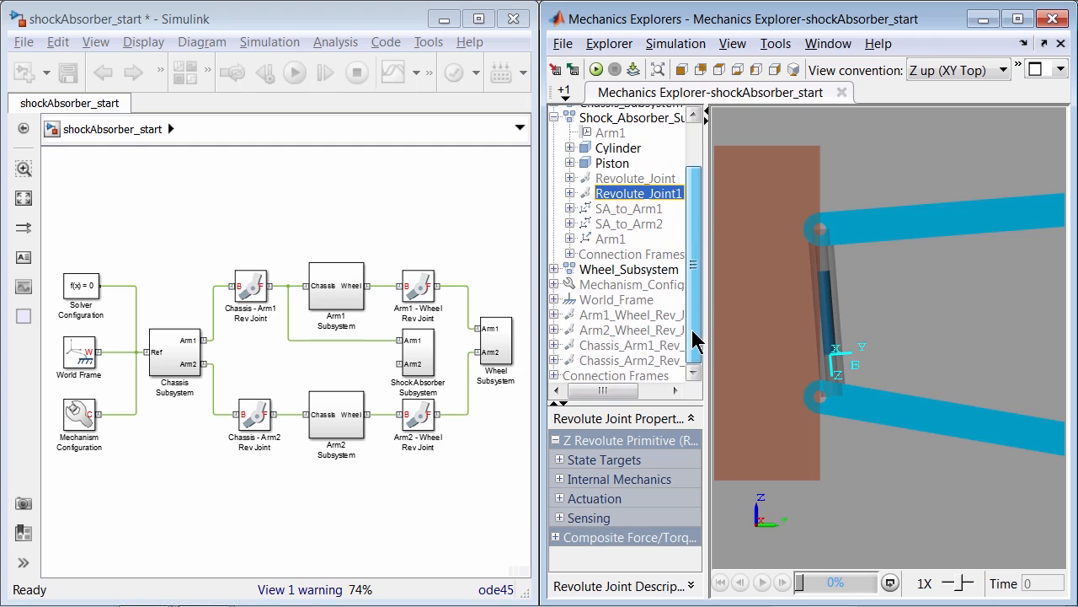
pyautogui.click(648, 361)
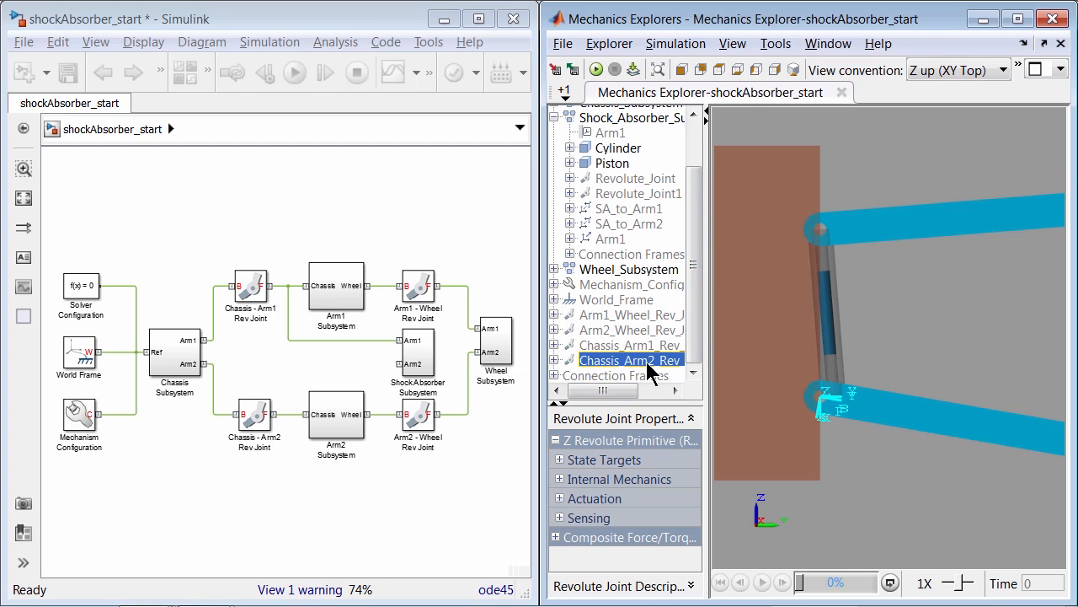
pyautogui.click(793, 72)
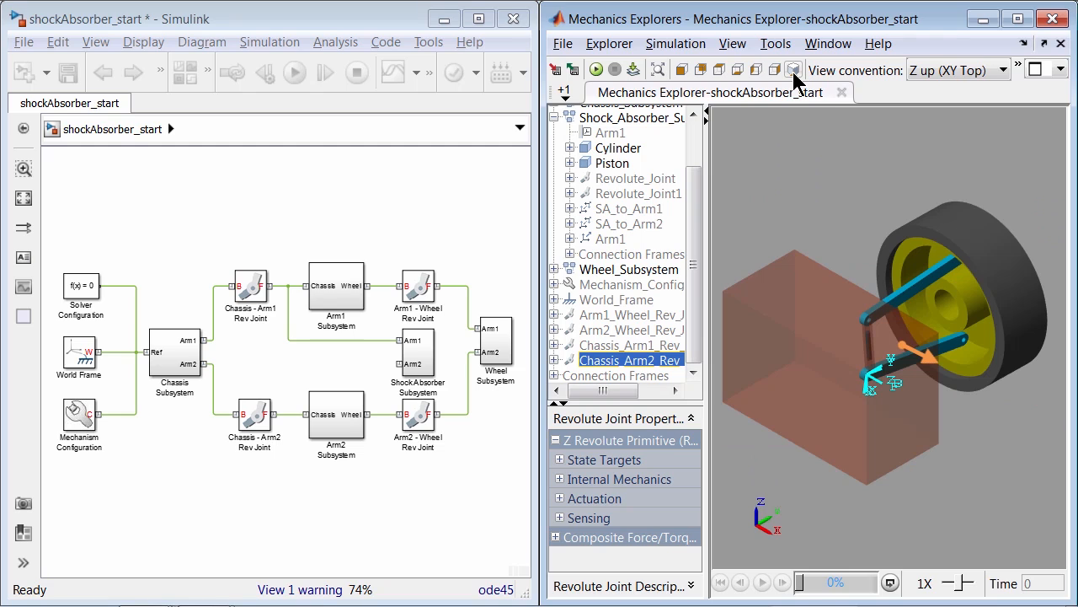
pyautogui.click(774, 71)
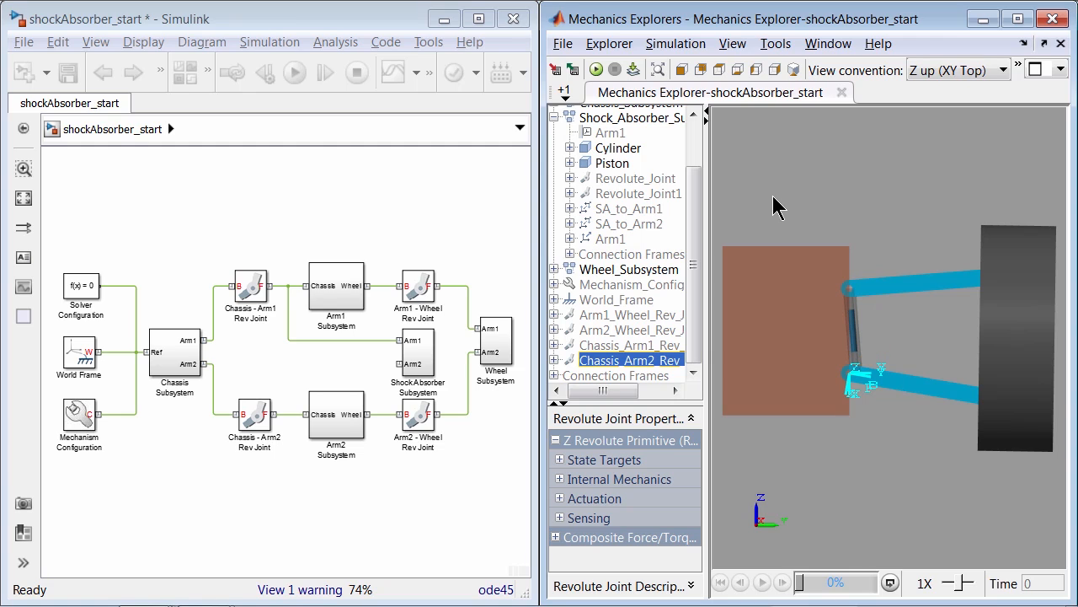
pyautogui.click(639, 224)
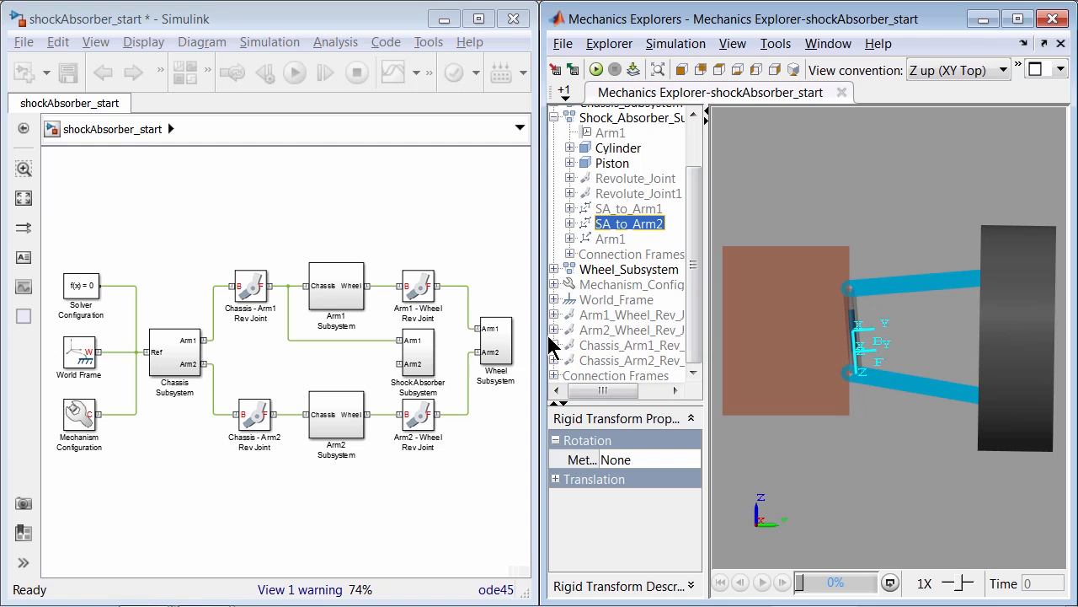
# In the Shock Absorber Subsystem, set the SA to Arm2 transform's rotation to Aligned Axes, with Pair 1 follower +X aligned to base +Z
pyautogui.click(484, 287)
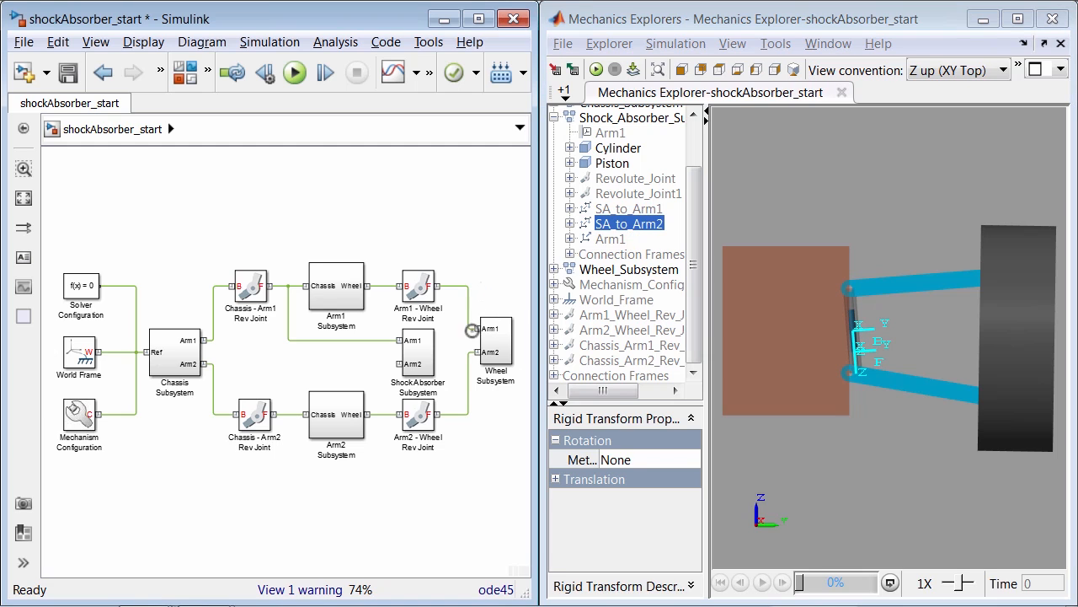
pyautogui.doubleClick(416, 365)
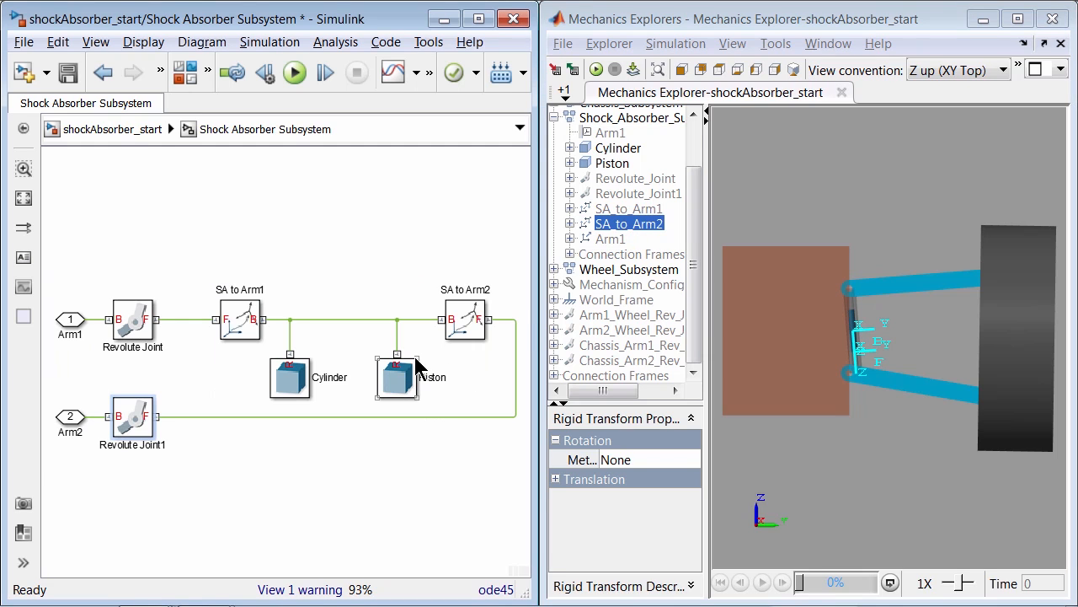
pyautogui.doubleClick(472, 329)
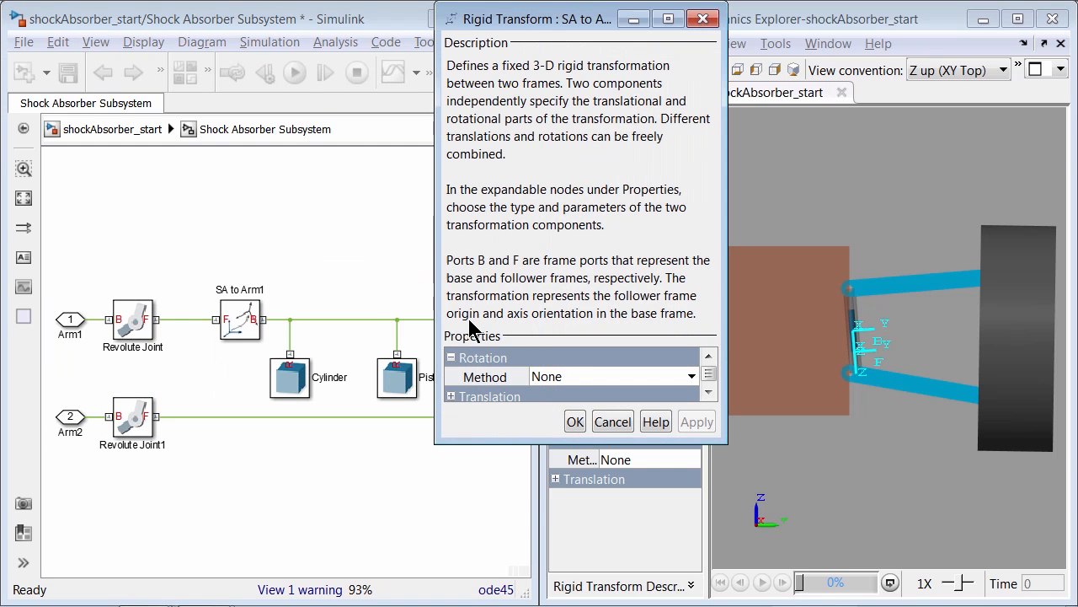
pyautogui.moveTo(558, 19); pyautogui.dragTo(1, 12)
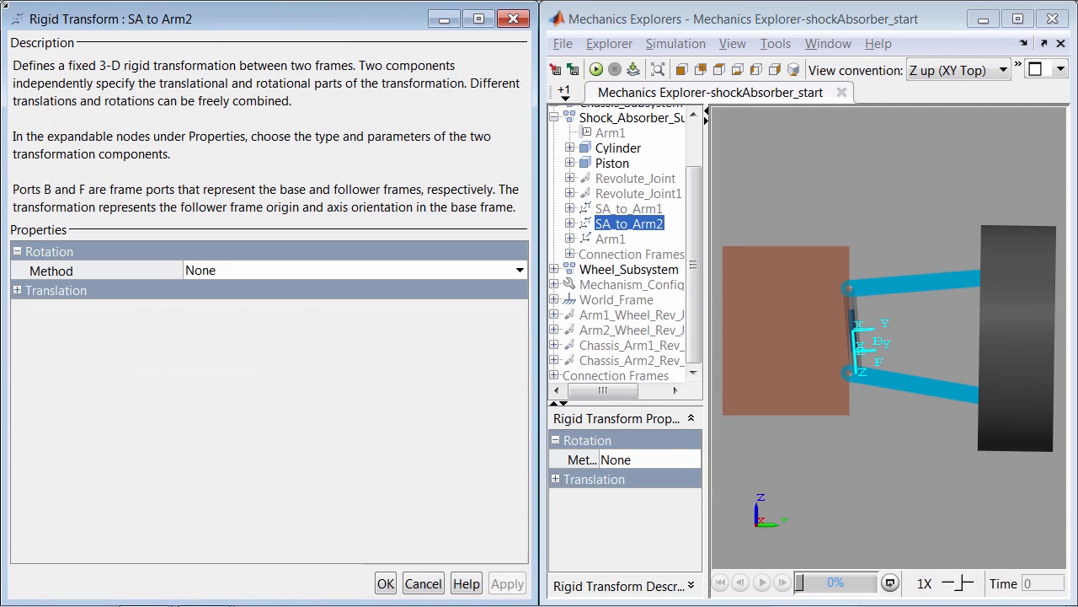
pyautogui.click(17, 290)
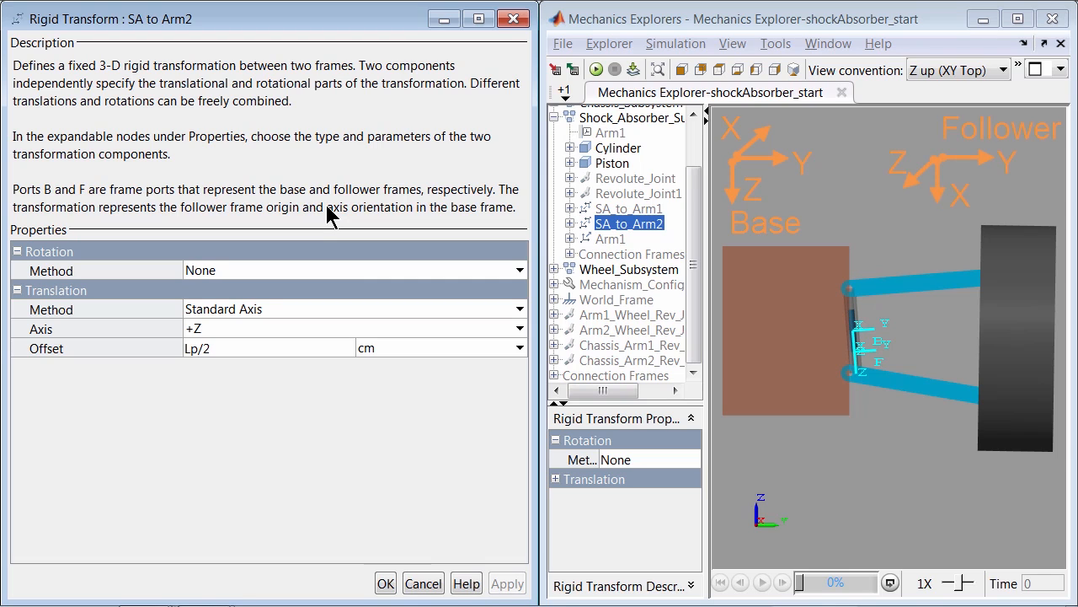
pyautogui.click(364, 271)
pyautogui.click(352, 312)
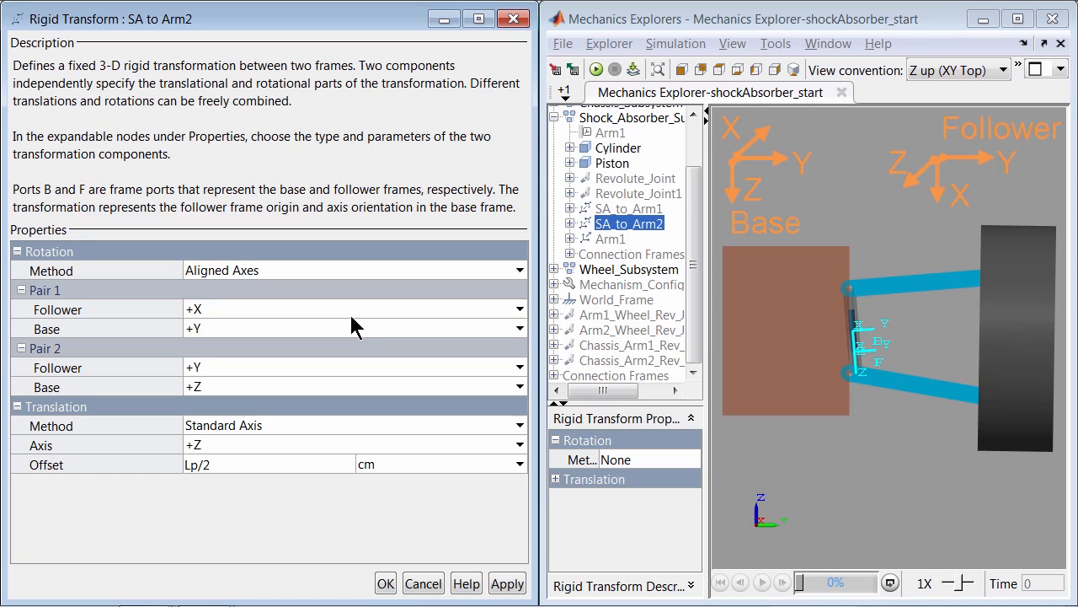
pyautogui.click(348, 329)
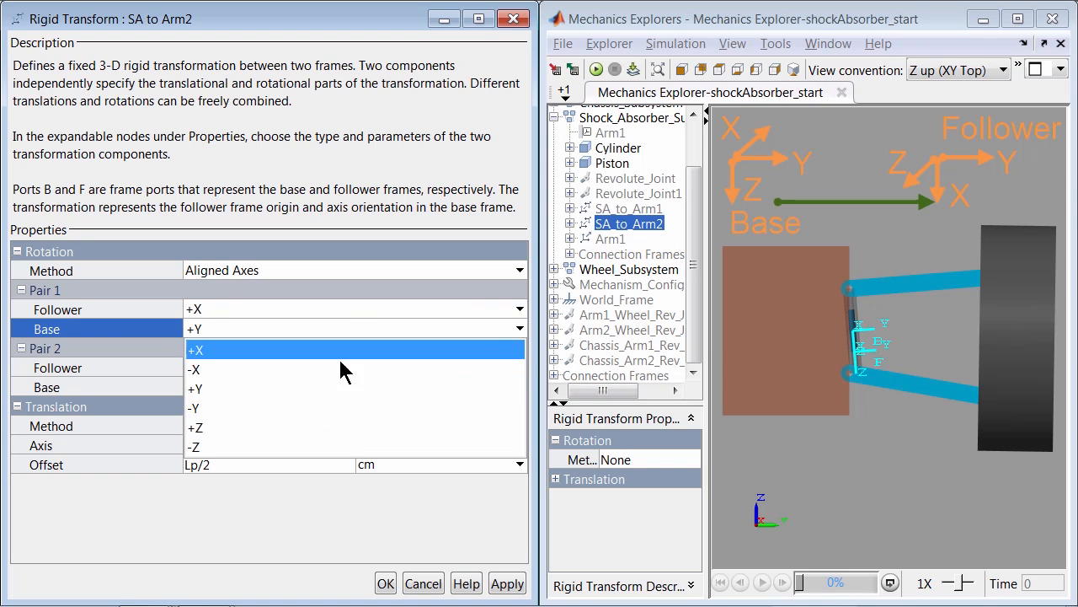
pyautogui.click(341, 428)
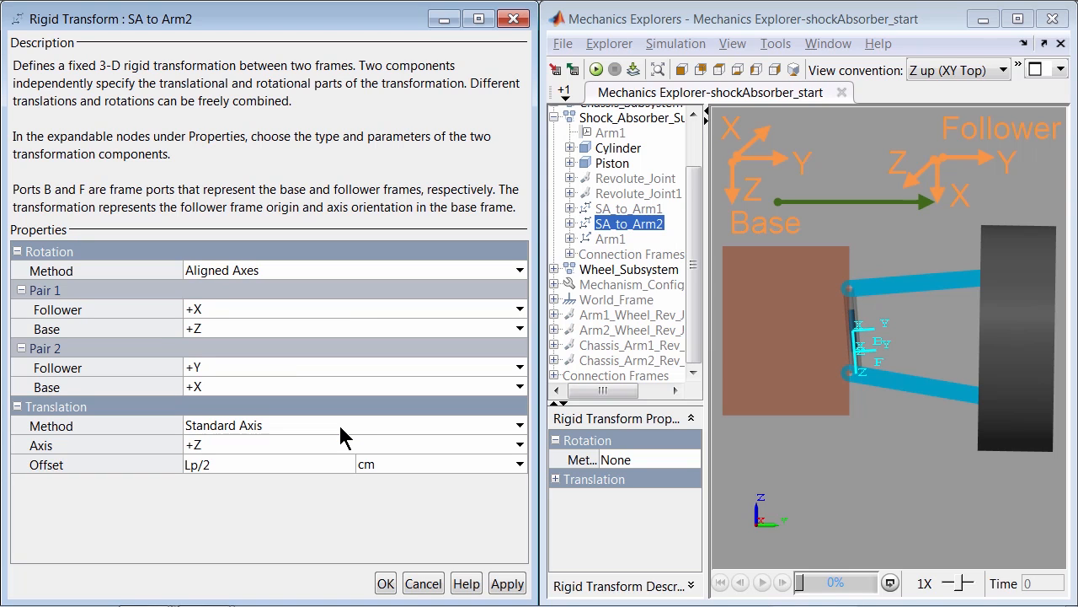
# Set the SA to Arm2 rotation's Pair 2 to follower +Z aligned with base -X, and accept the settings
pyautogui.click(337, 368)
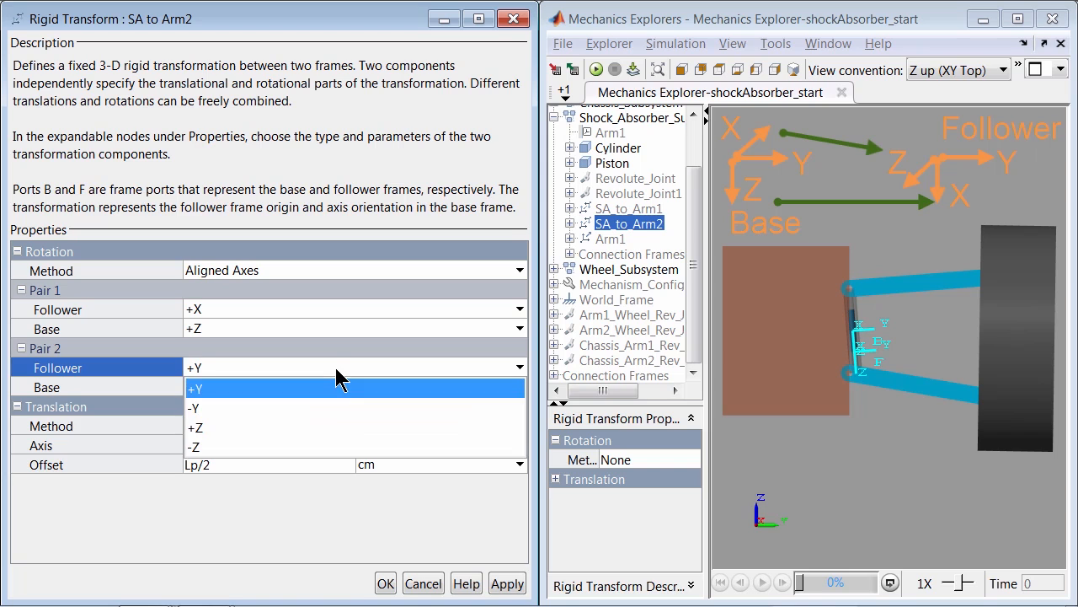
pyautogui.click(333, 428)
pyautogui.click(320, 387)
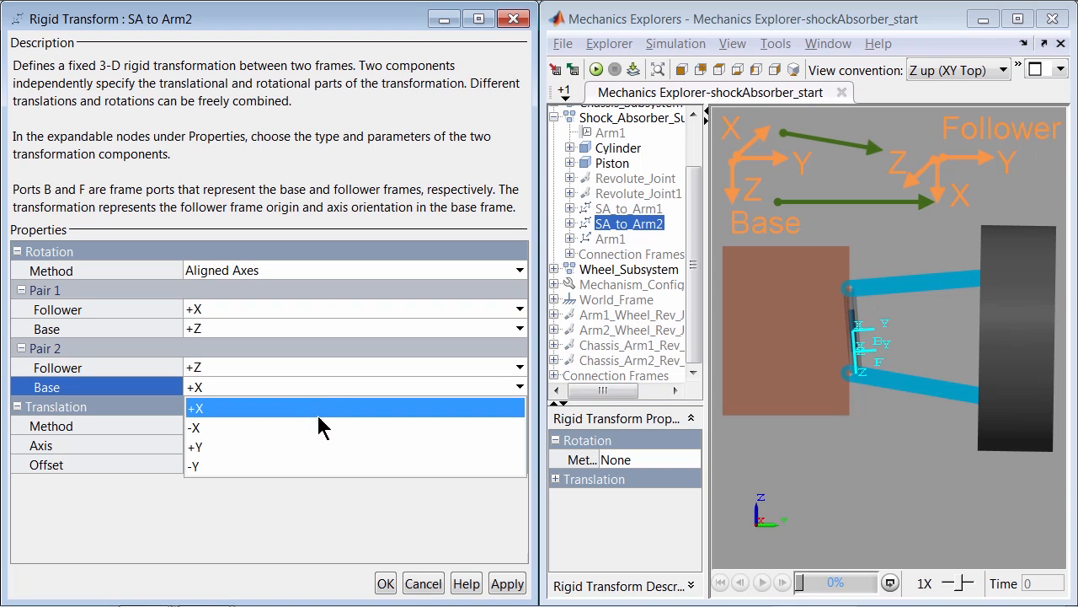
pyautogui.click(321, 430)
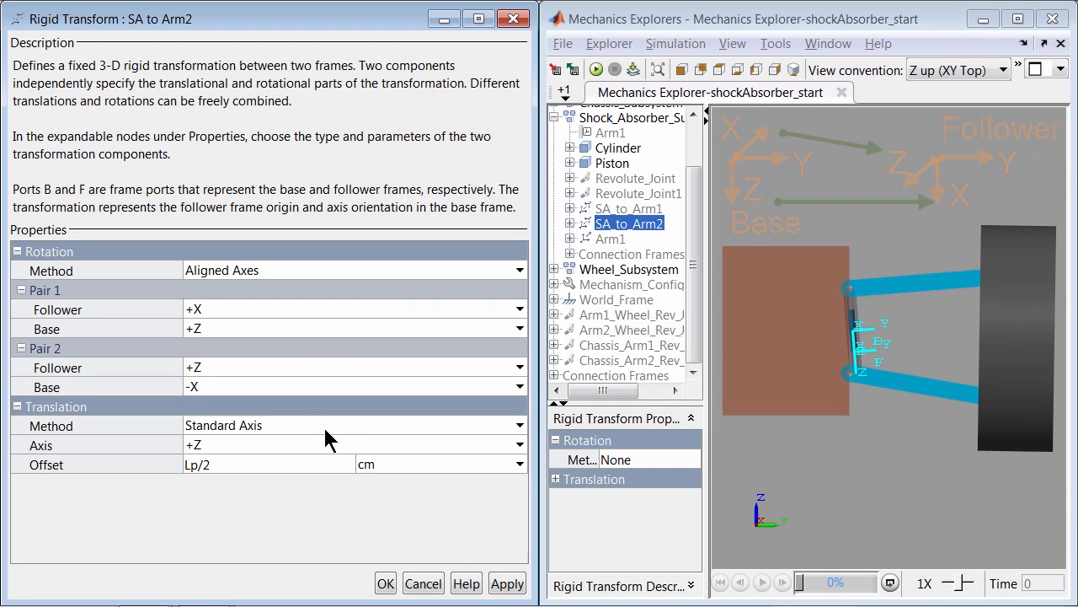
pyautogui.click(381, 583)
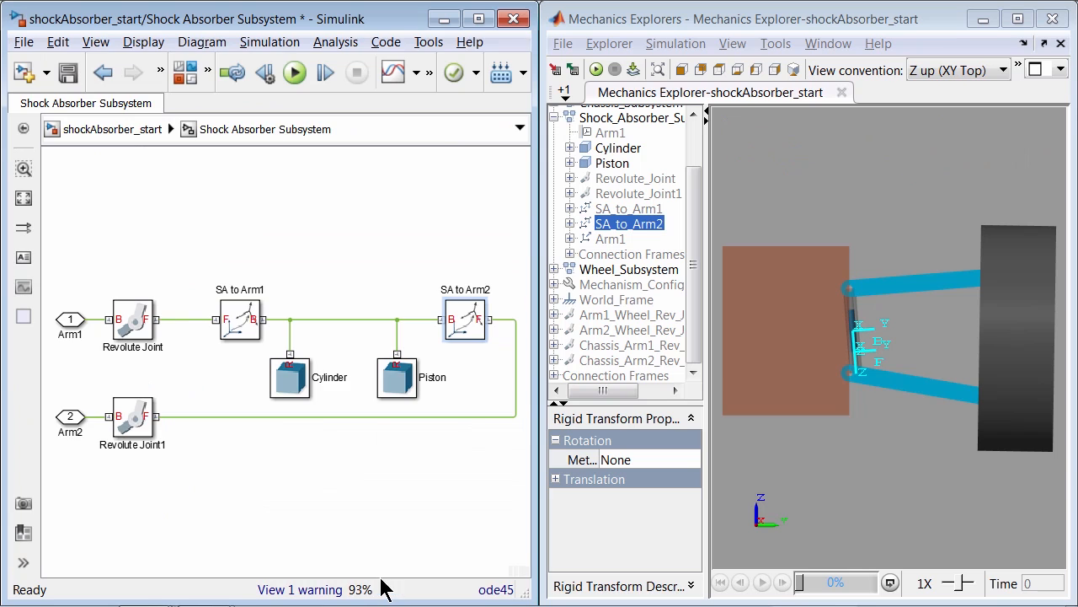
# Update the diagram and check SA_to_Arm2's follower frame and the Revolute_Joint1 frames in the isometric view
pyautogui.click(633, 76)
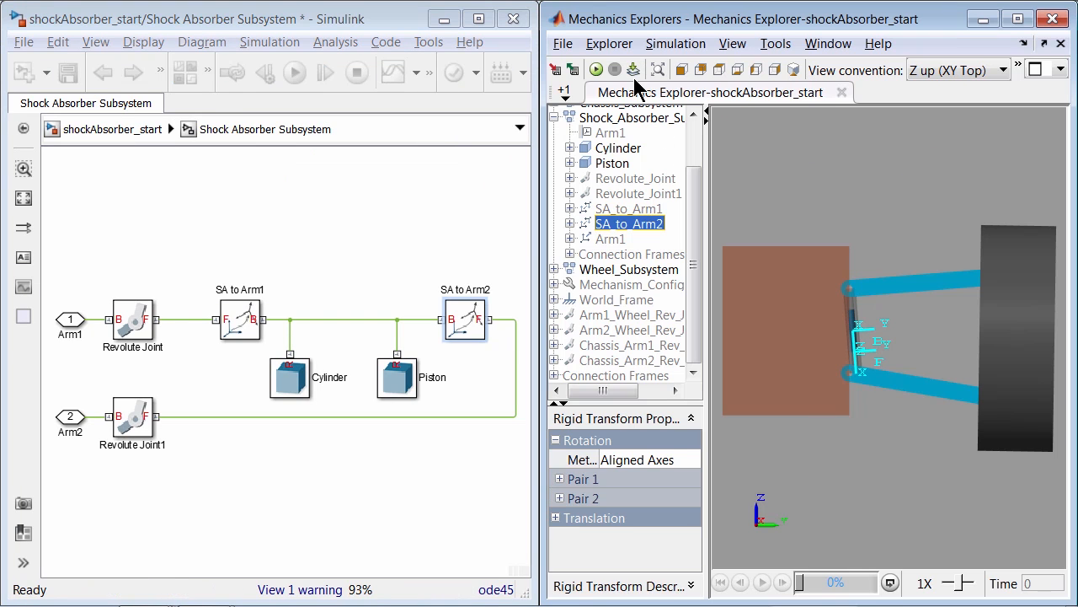
pyautogui.click(792, 69)
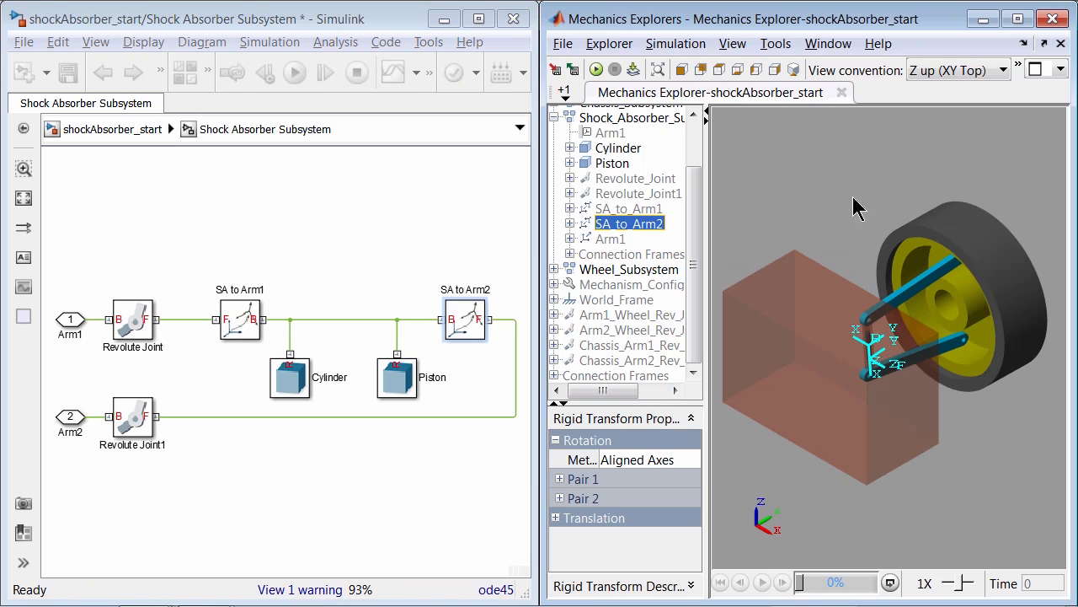
pyautogui.click(570, 225)
pyautogui.click(607, 252)
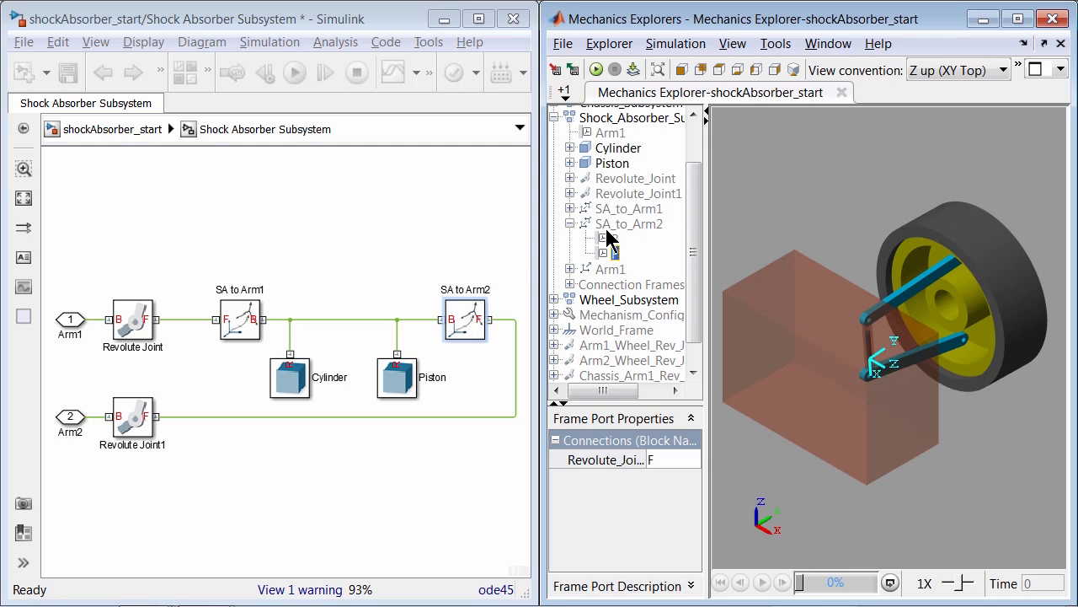
pyautogui.click(607, 193)
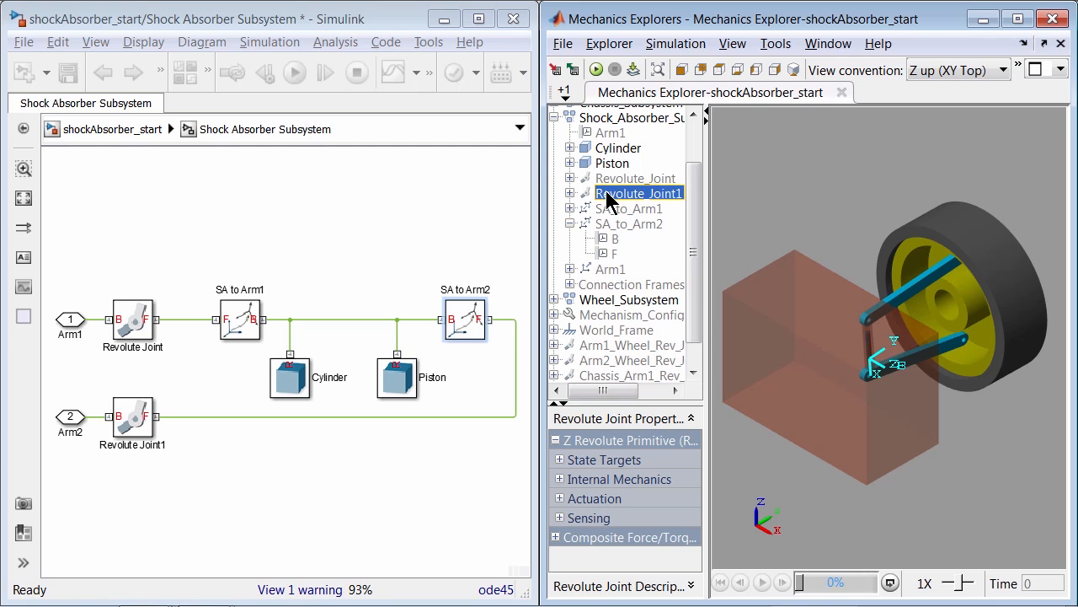
# Return to the top level, connect the Shock Absorber Subsystem's Arm2 port to the line after the Chassis - Arm2 Rev Joint, and update the diagram
pyautogui.click(129, 165)
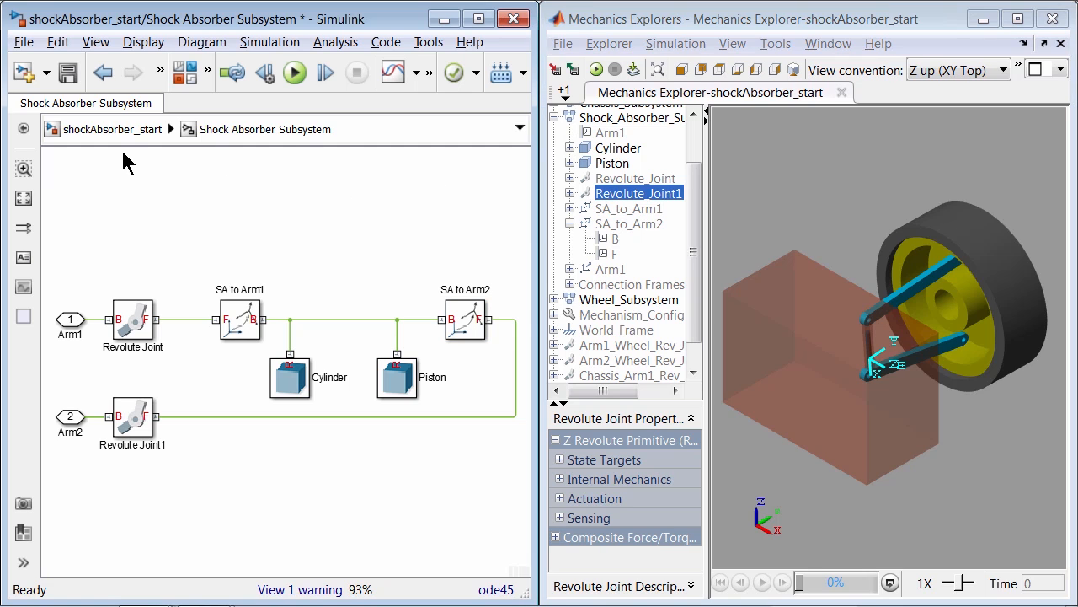
pyautogui.click(113, 129)
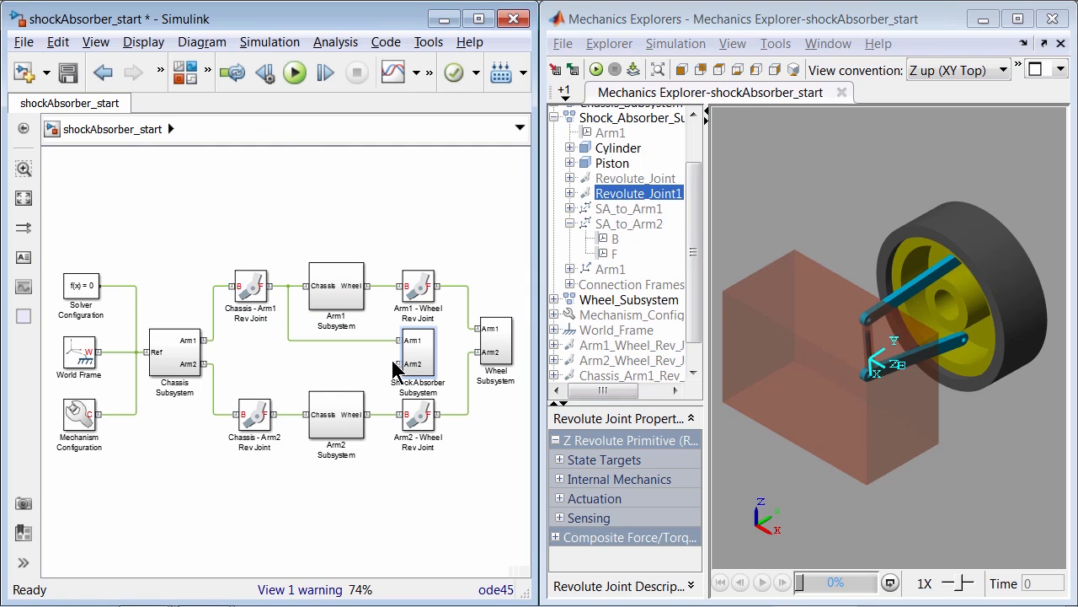
pyautogui.moveTo(397, 363)
pyautogui.mouseDown()
pyautogui.moveTo(337, 367)
pyautogui.moveTo(296, 386)
pyautogui.moveTo(287, 413)
pyautogui.mouseUp()
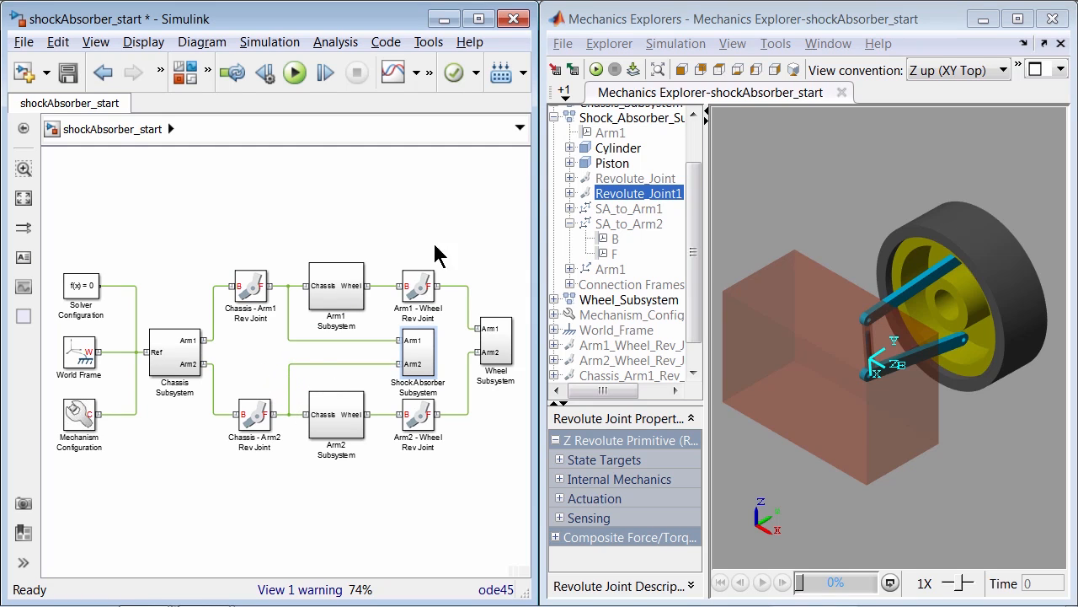
pyautogui.click(633, 70)
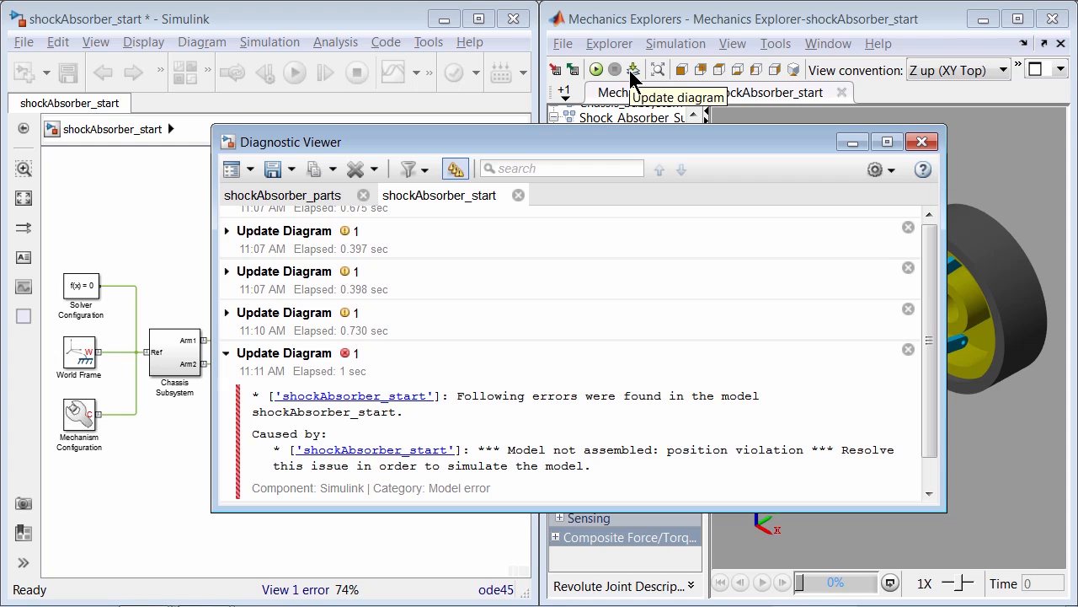
pyautogui.click(850, 142)
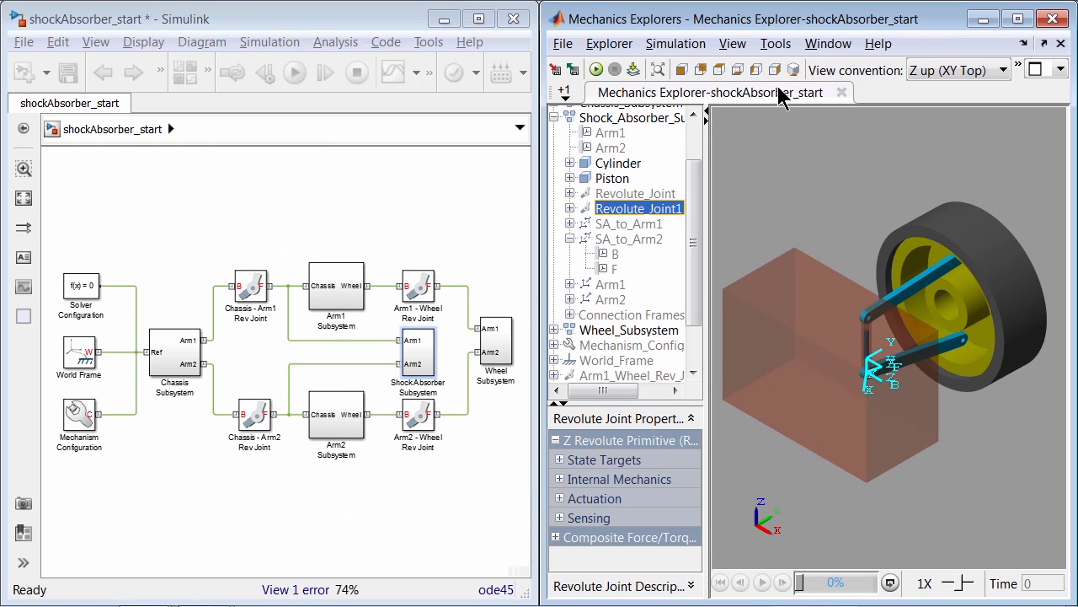
pyautogui.click(776, 70)
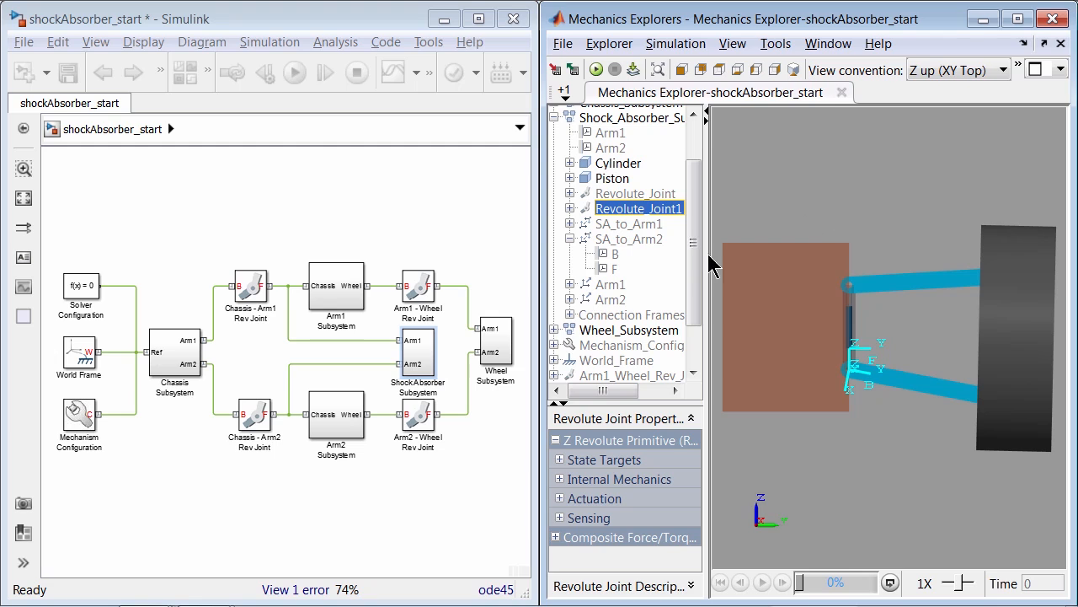
# Add a Prismatic Joint from the SimMechanics Second Generation Joints library to the Shock Absorber Subsystem, above the line between Cylinder and Piston
pyautogui.doubleClick(414, 365)
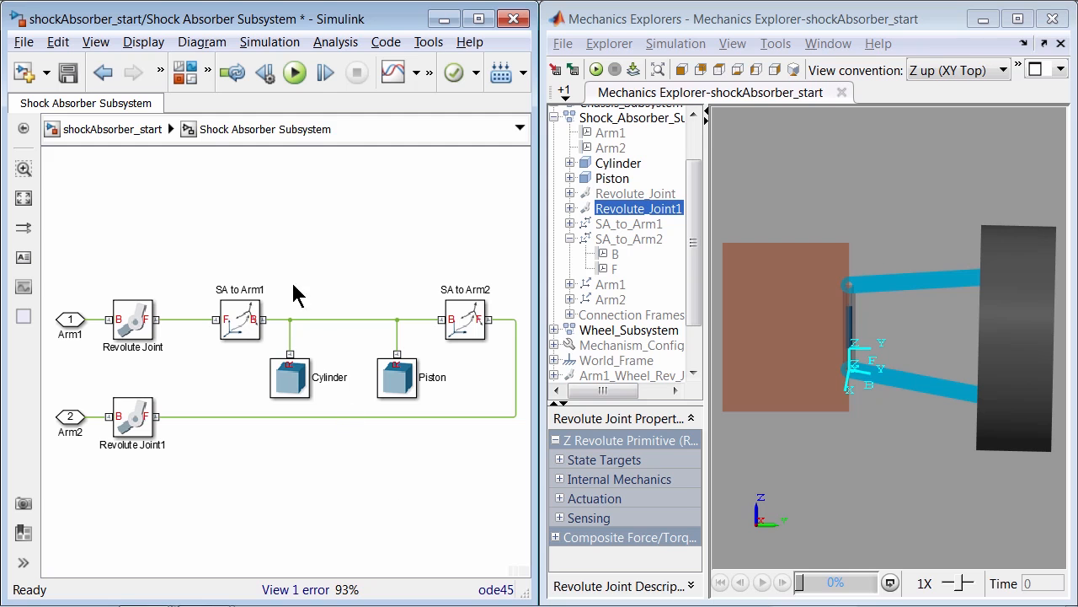
pyautogui.click(185, 72)
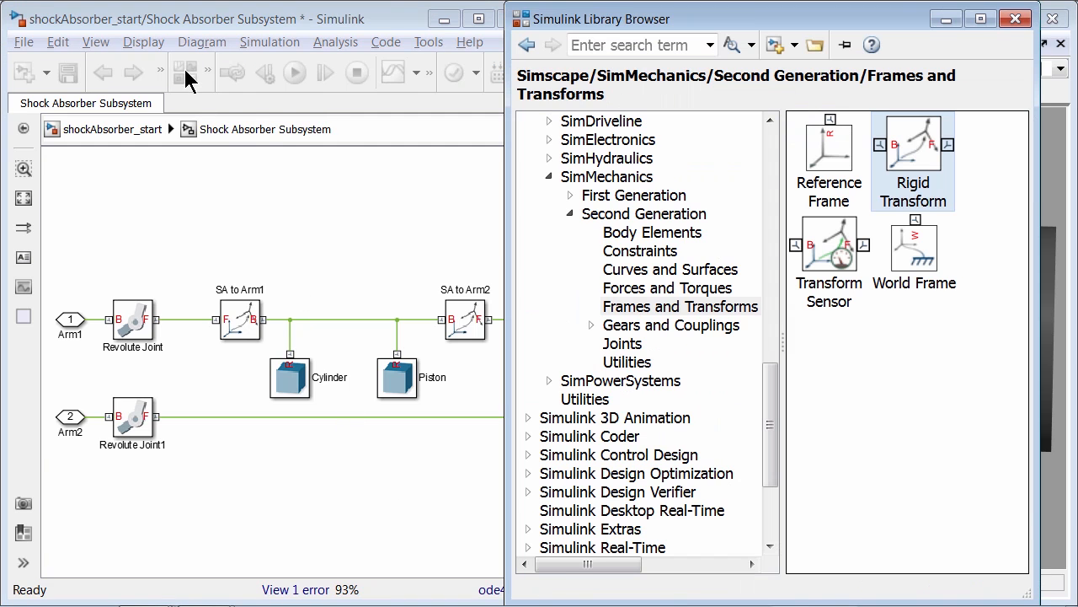
pyautogui.click(631, 346)
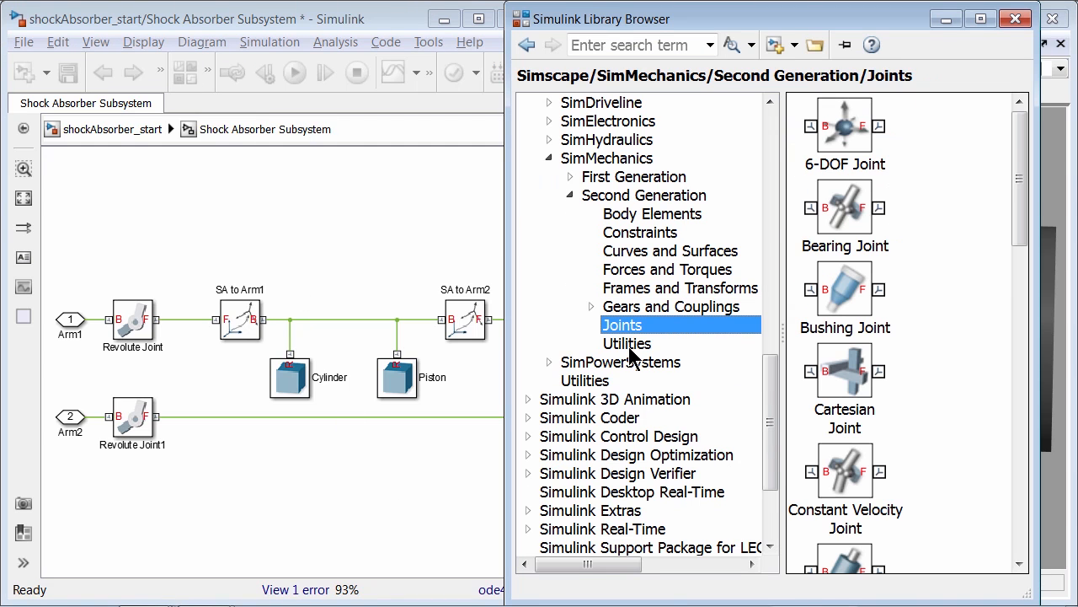
pyautogui.moveTo(1019, 217); pyautogui.dragTo(1020, 433)
pyautogui.moveTo(855, 293); pyautogui.dragTo(343, 274)
pyautogui.click(946, 18)
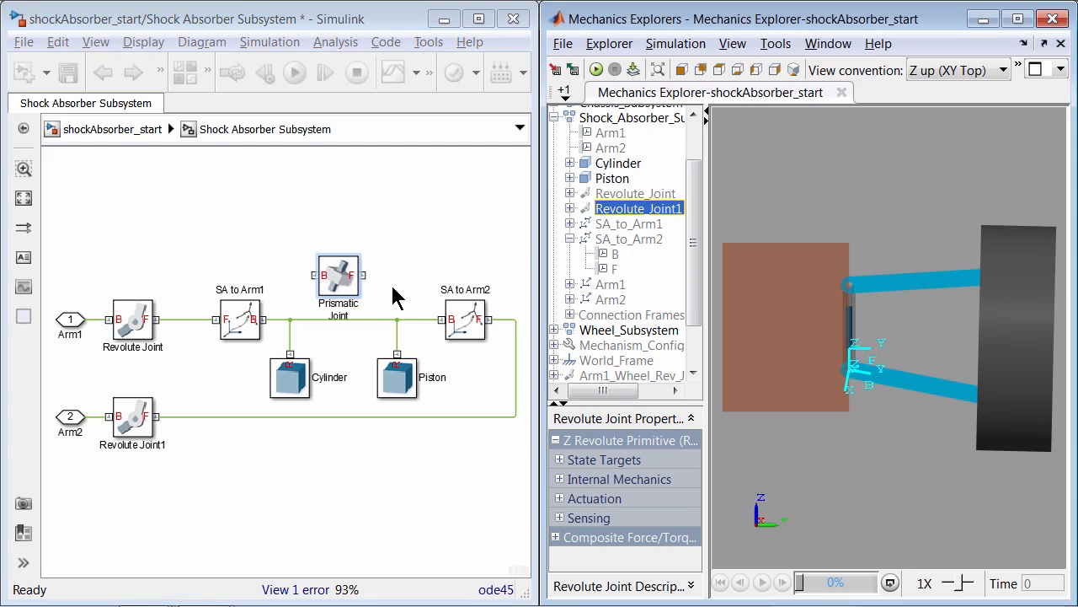
# Check the Cylinder and Piston frames, insert the Prismatic Joint into the line between their branches, and update the diagram
pyautogui.click(616, 165)
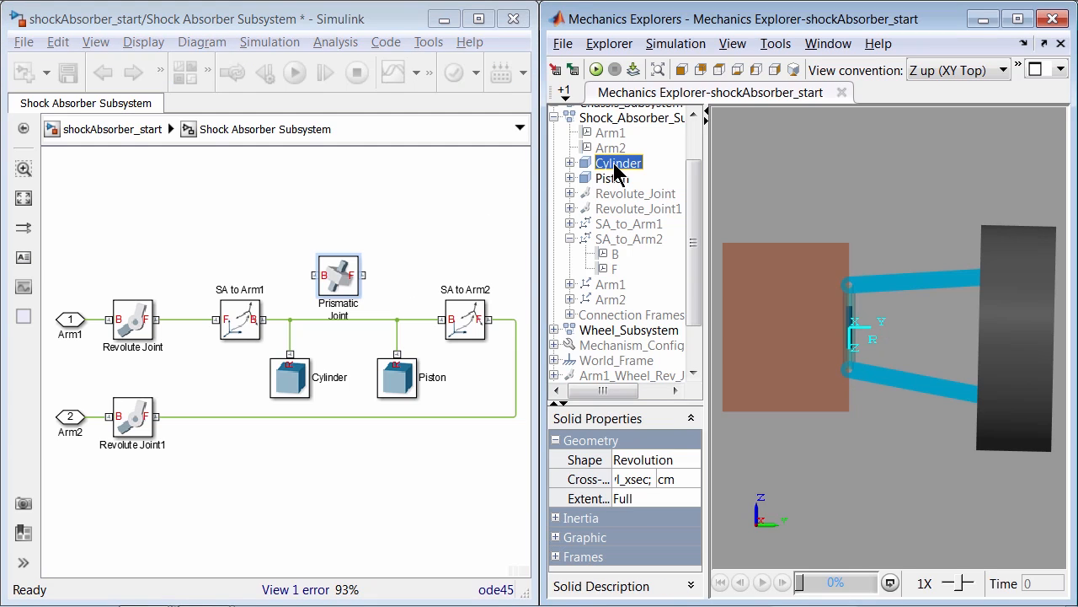
pyautogui.click(614, 182)
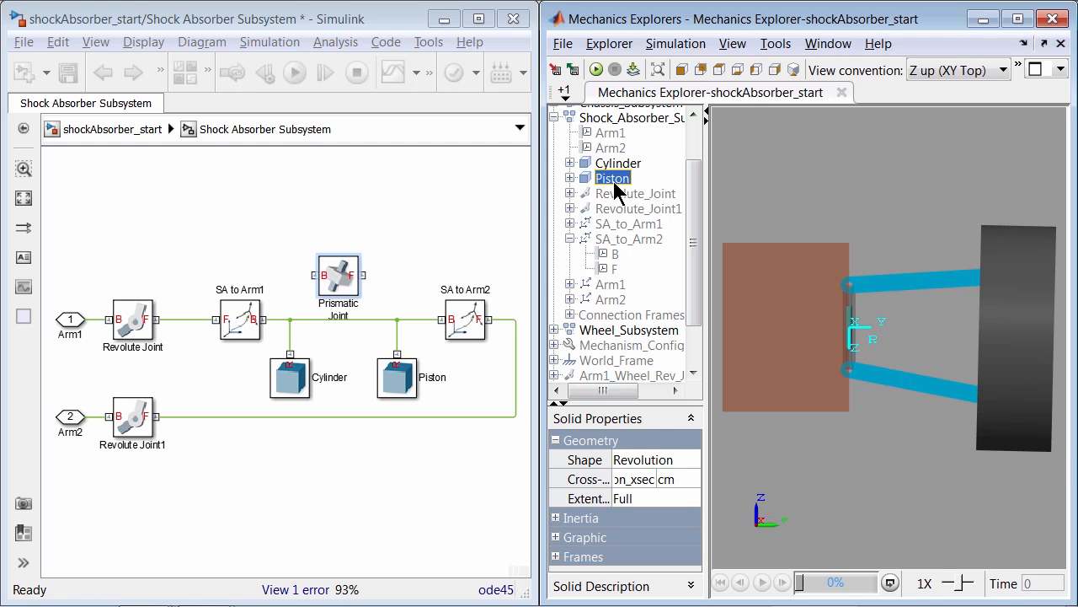
pyautogui.moveTo(331, 275); pyautogui.dragTo(336, 326)
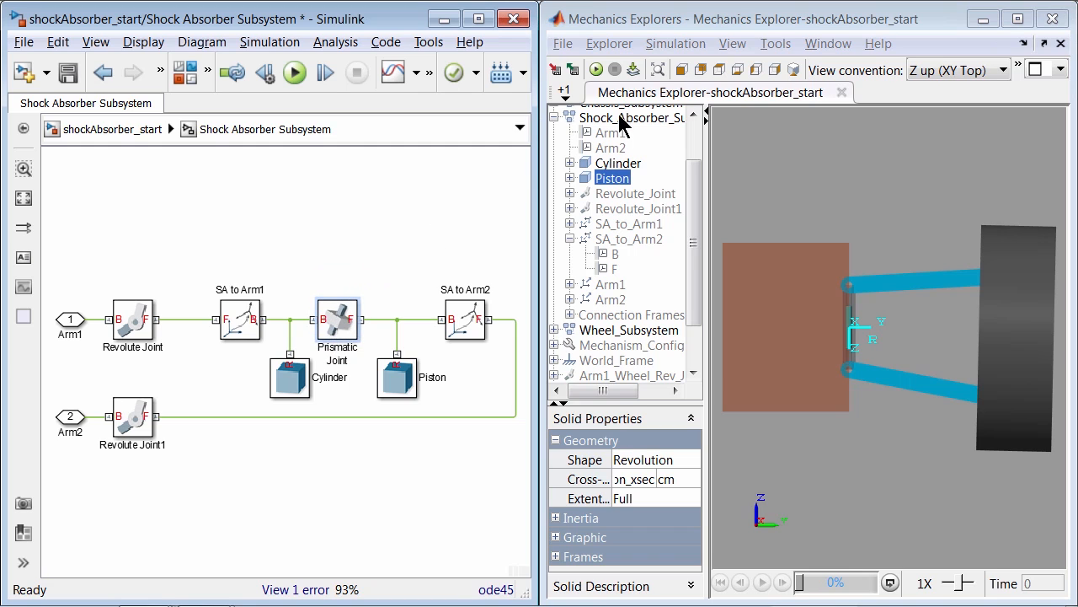
pyautogui.click(635, 71)
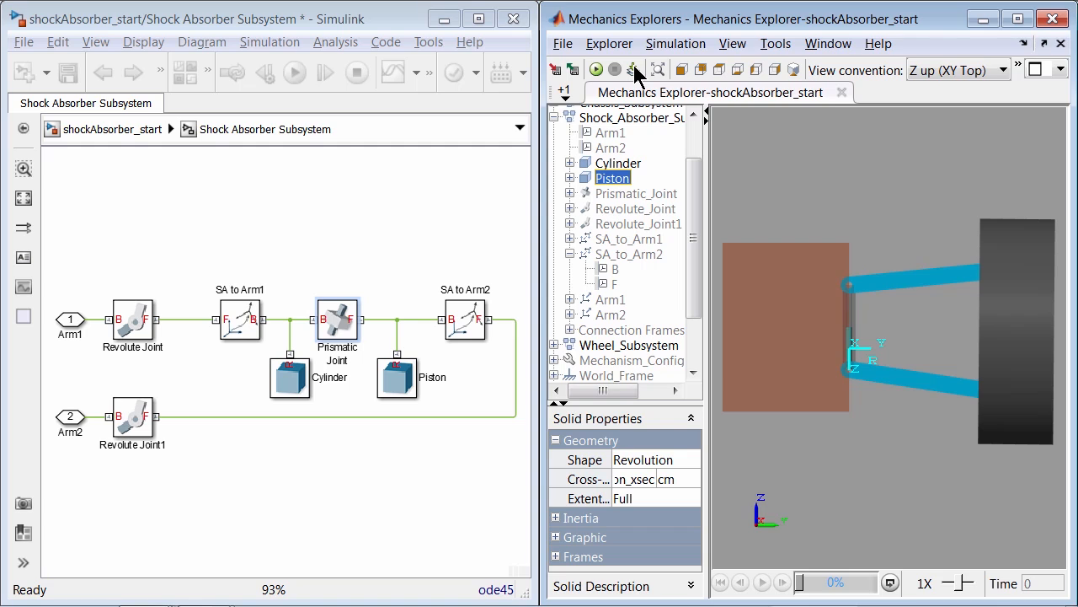
# Check the Revolute_Joint1 frames and add a Rigid Transform from the Frames and Transforms library above the SA to Arm1 block
pyautogui.click(655, 234)
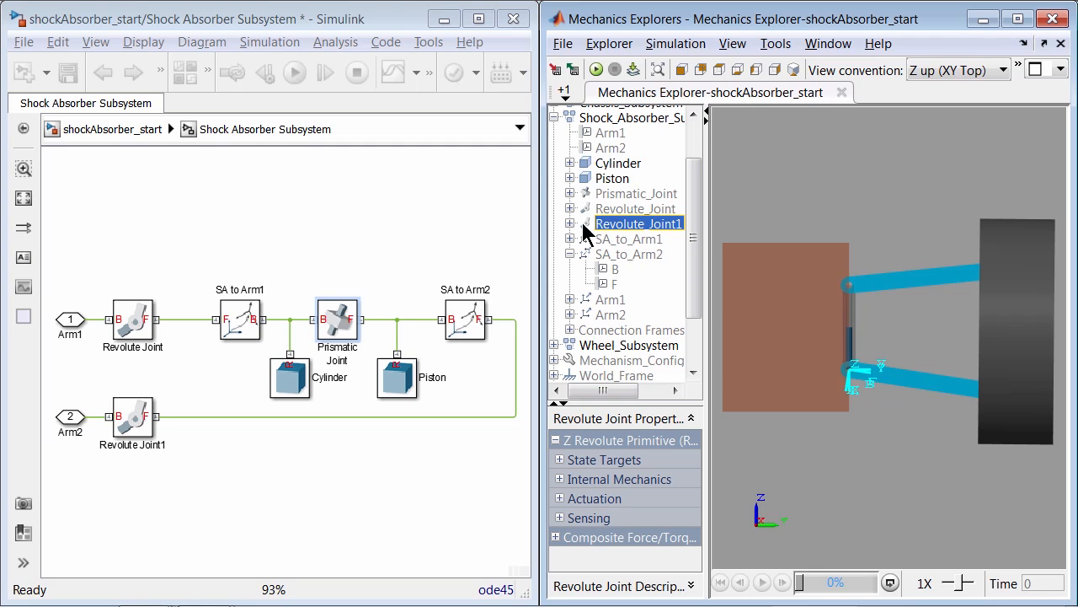
pyautogui.click(329, 205)
pyautogui.click(186, 72)
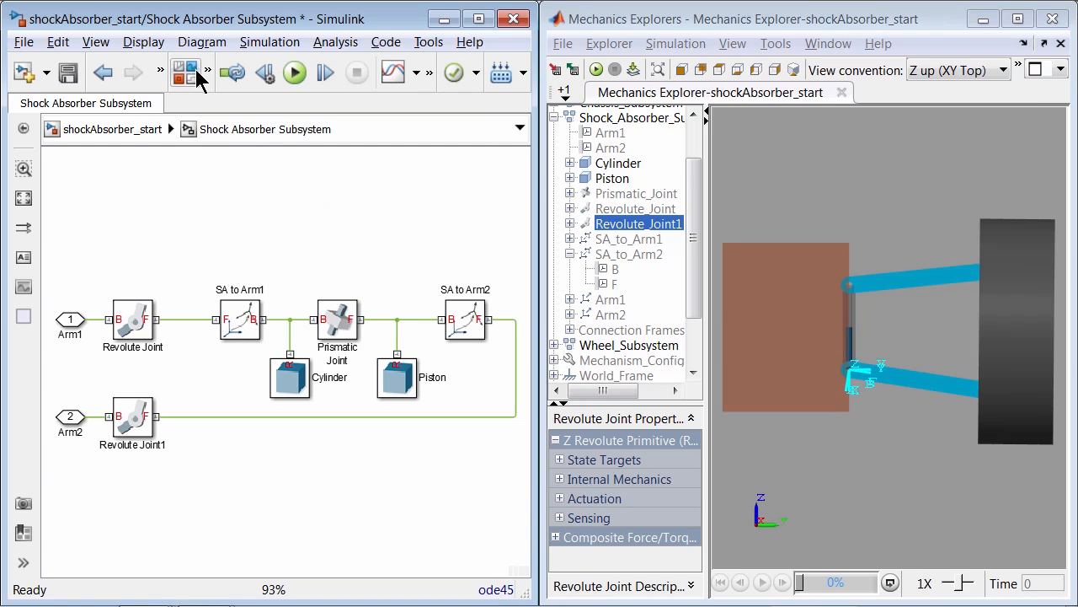
pyautogui.click(674, 290)
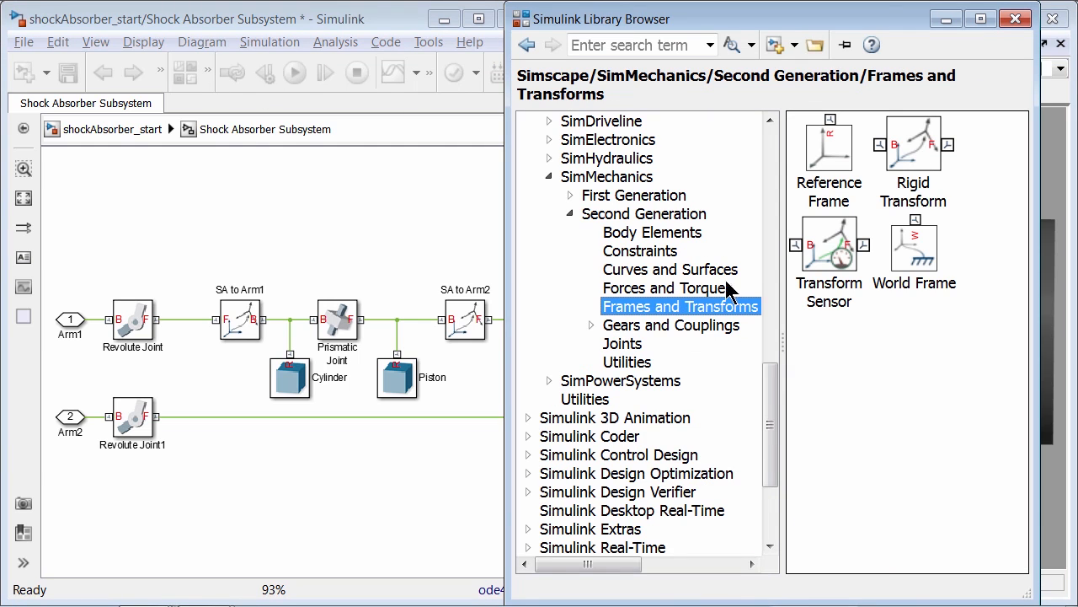
pyautogui.moveTo(911, 160); pyautogui.dragTo(270, 219)
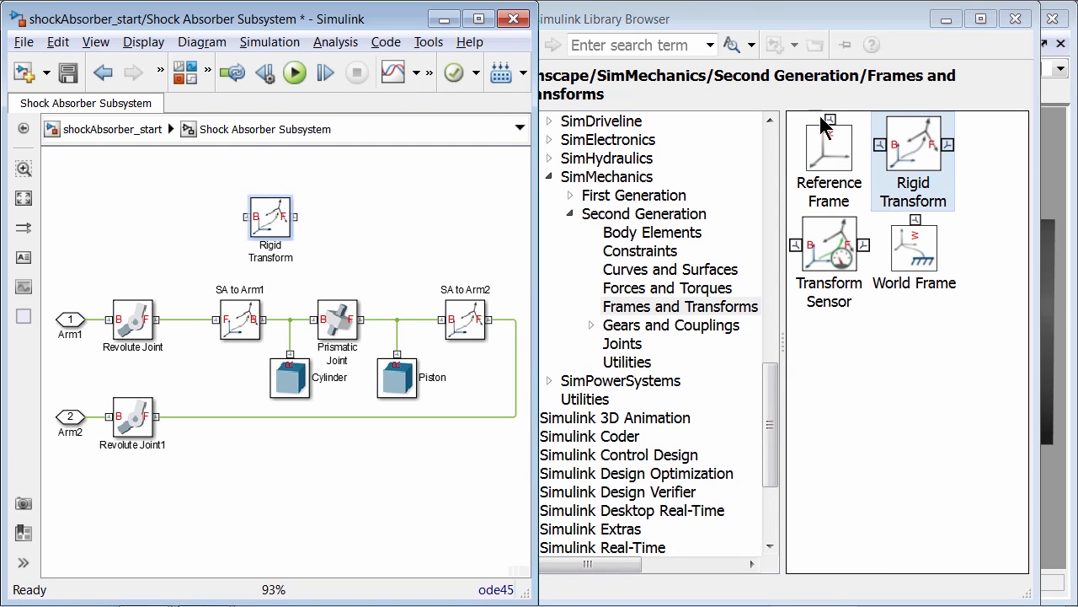
pyautogui.click(949, 19)
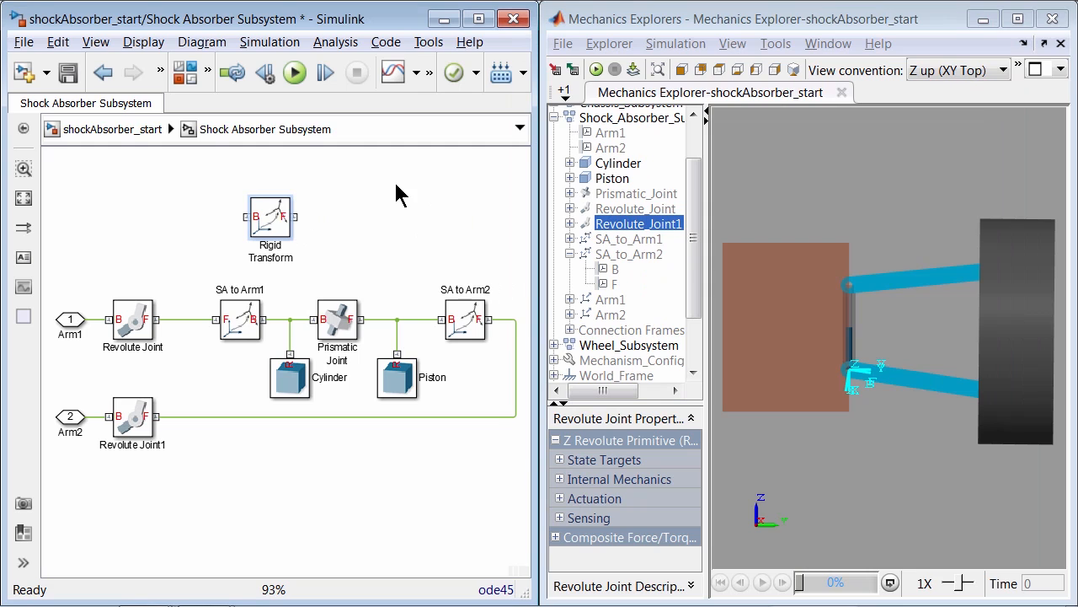
# Rename the new Rigid Transform to Arm2 to SA and insert it between the Arm2 port and Revolute Joint1
pyautogui.moveTo(285, 262); pyautogui.dragTo(284, 204)
pyautogui.doubleClick(270, 179)
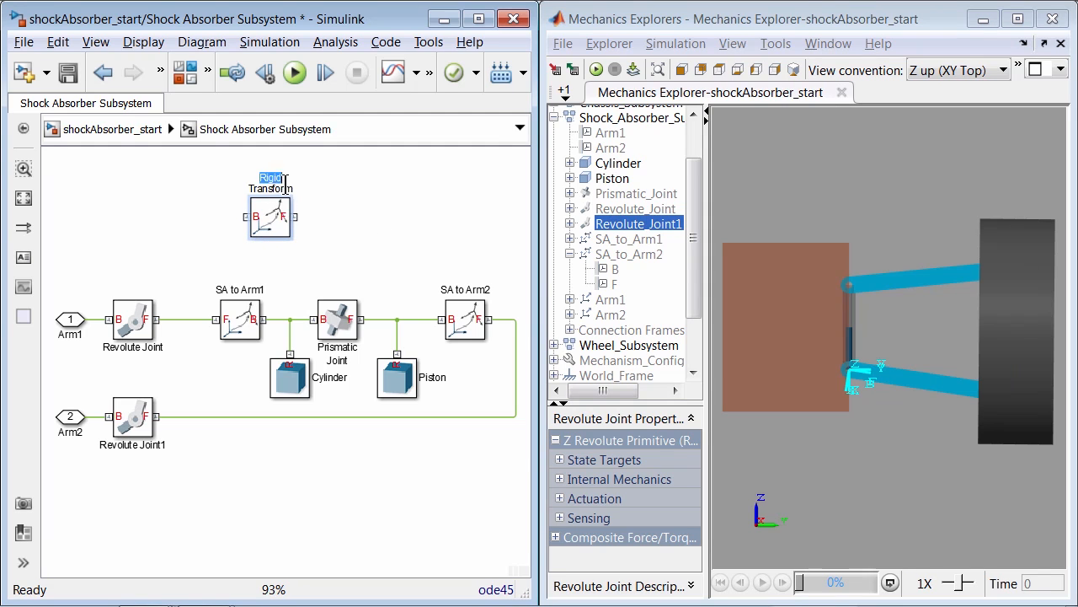
pyautogui.write('Arm2 to SA')
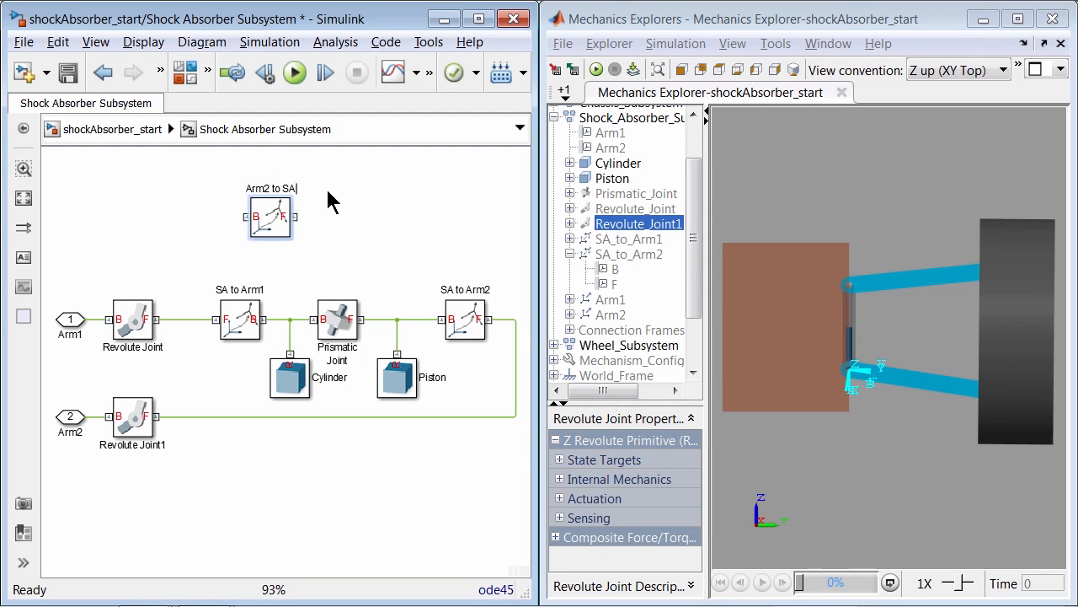
pyautogui.click(328, 202)
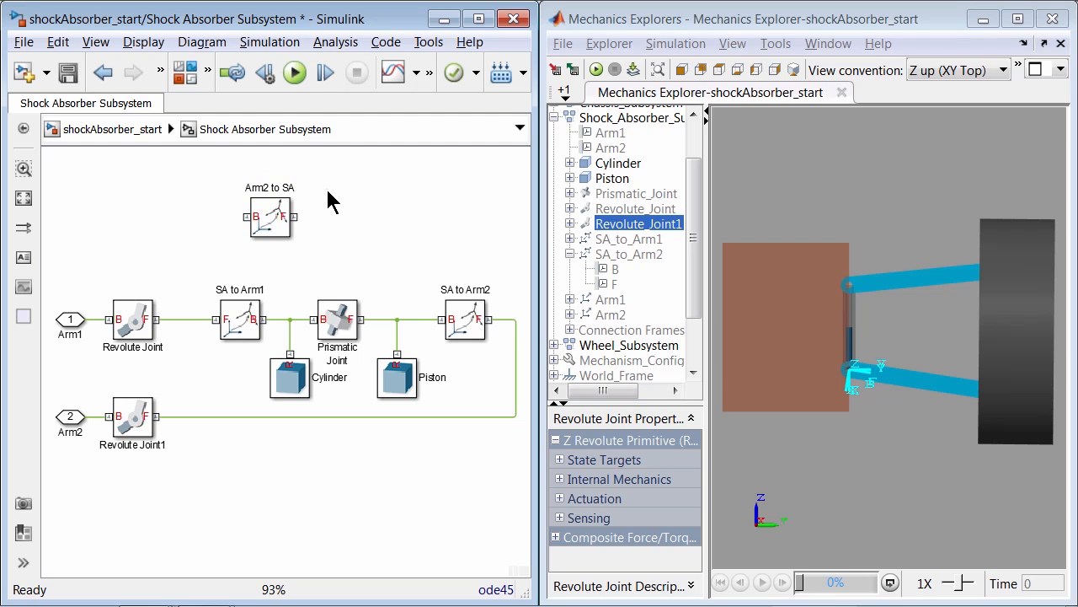
pyautogui.moveTo(144, 414); pyautogui.dragTo(249, 421)
pyautogui.moveTo(264, 224); pyautogui.dragTo(124, 434)
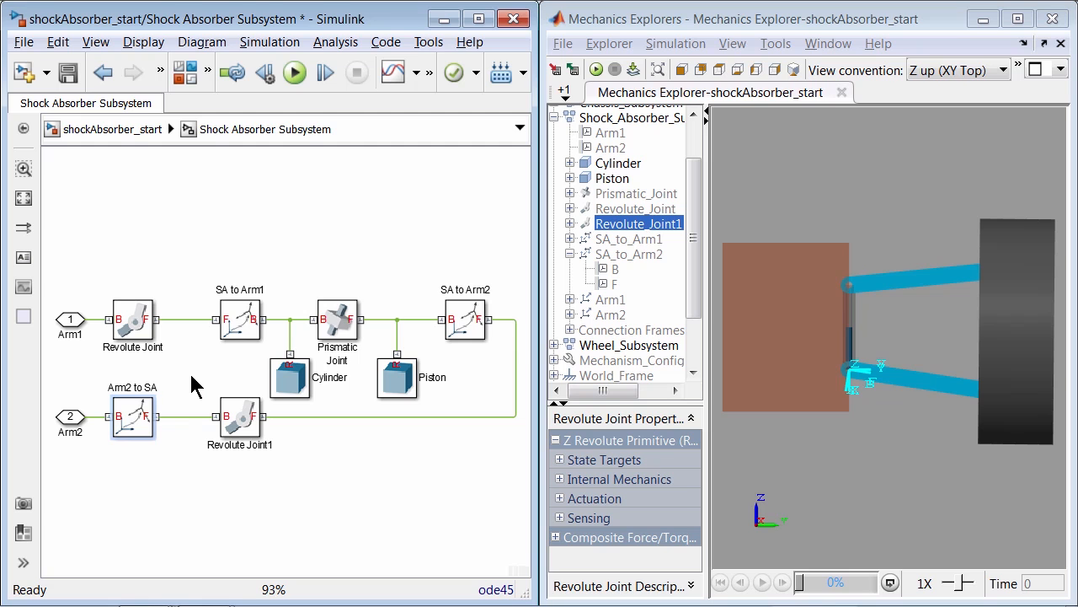
# Set the Arm2 to SA transform's translation method to Standard Axis along +Y, using the Arm2_Subsystem frames as reference
pyautogui.click(138, 418)
pyautogui.doubleClick(138, 421)
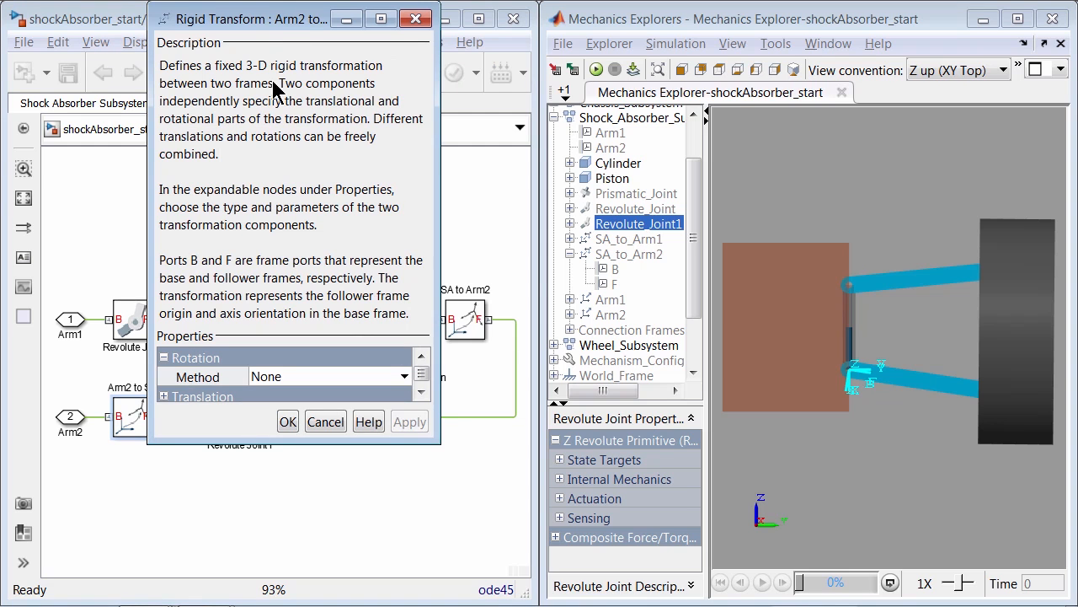
pyautogui.moveTo(271, 32); pyautogui.dragTo(2, 17)
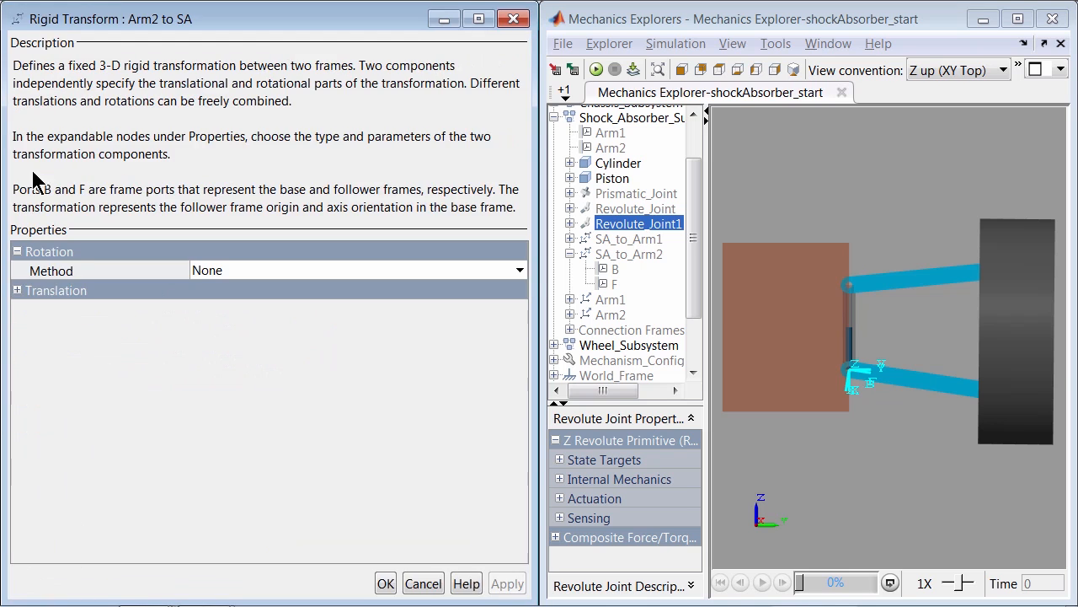
pyautogui.click(17, 251)
pyautogui.click(17, 272)
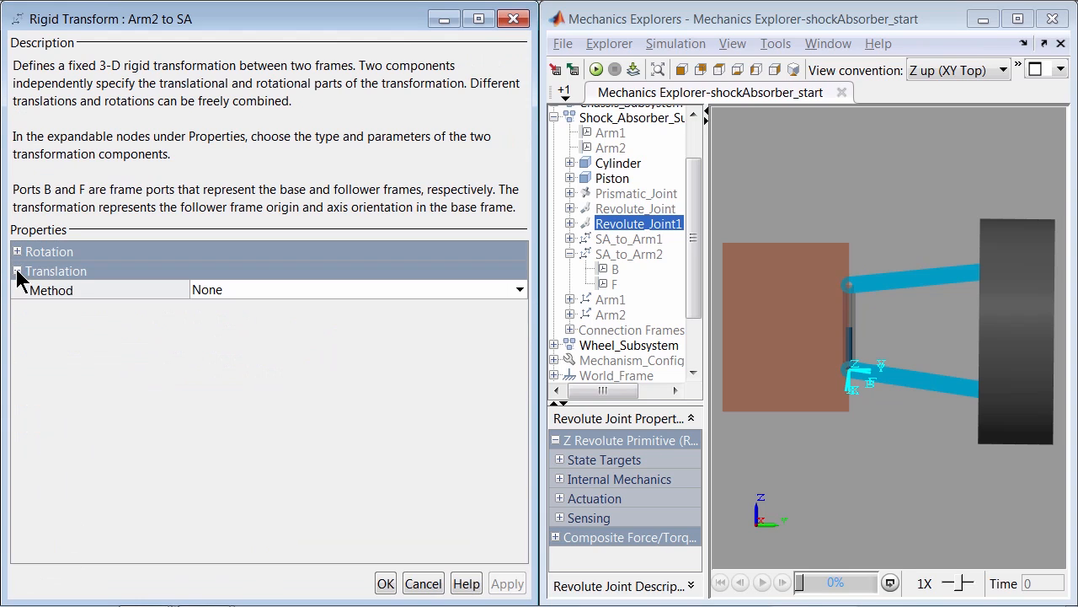
pyautogui.click(284, 292)
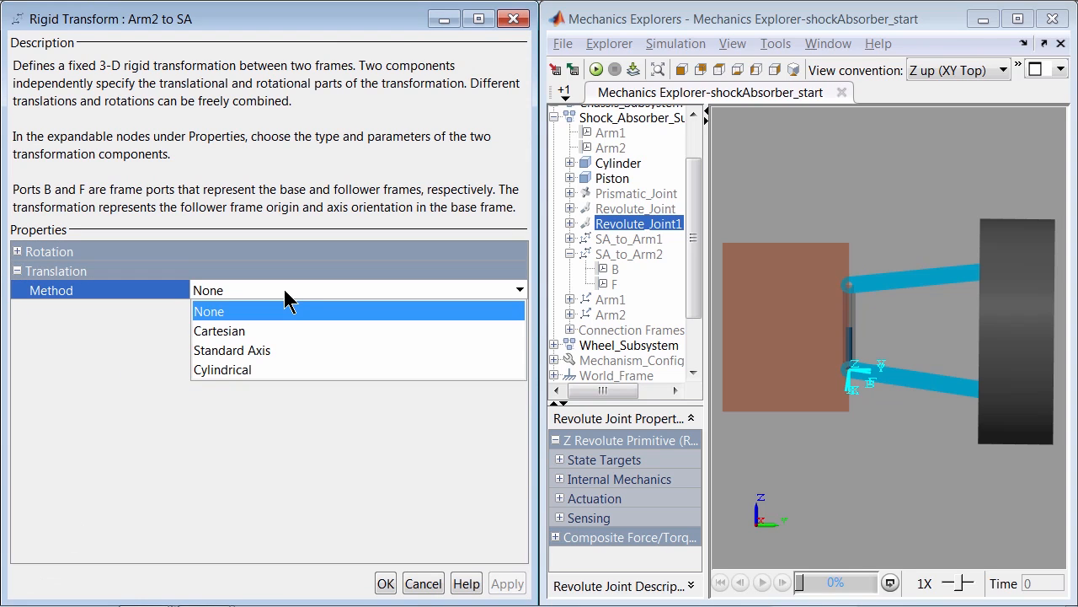
pyautogui.click(284, 352)
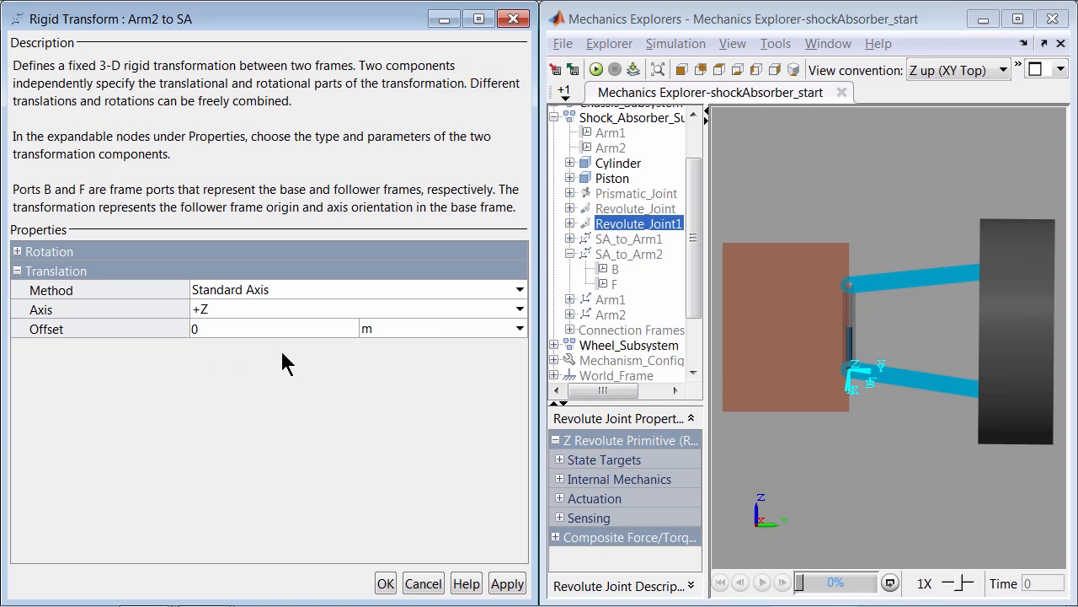
pyautogui.scroll(2, 687, 244)
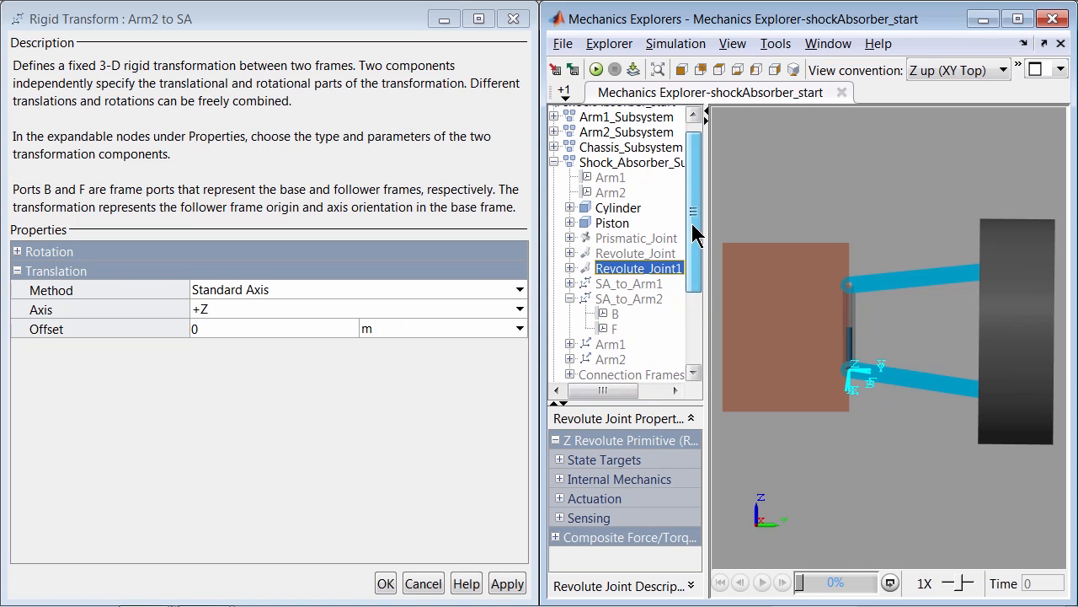
pyautogui.click(631, 148)
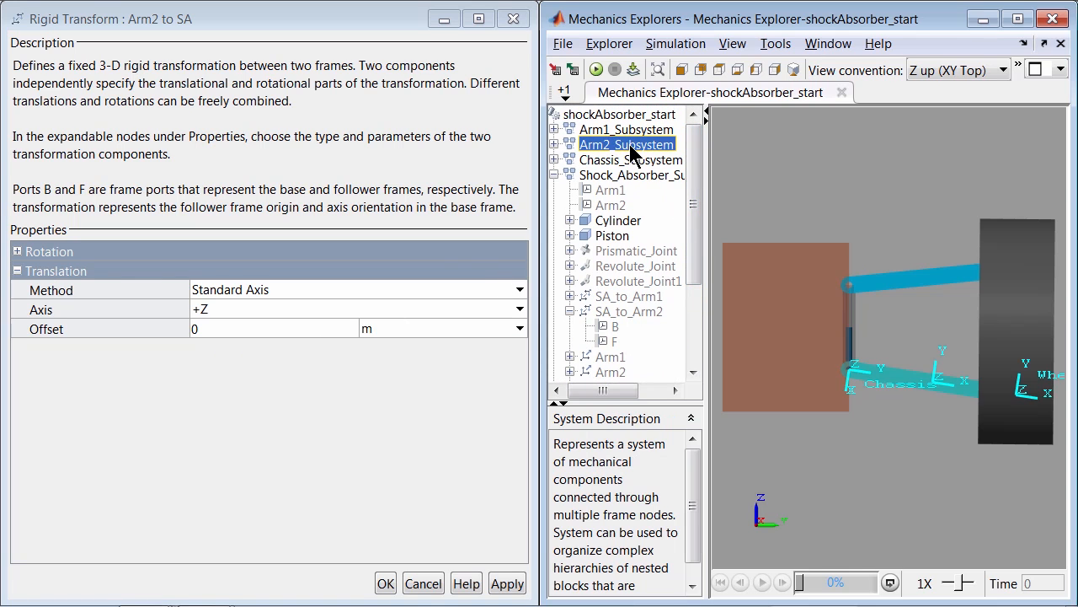
pyautogui.click(235, 310)
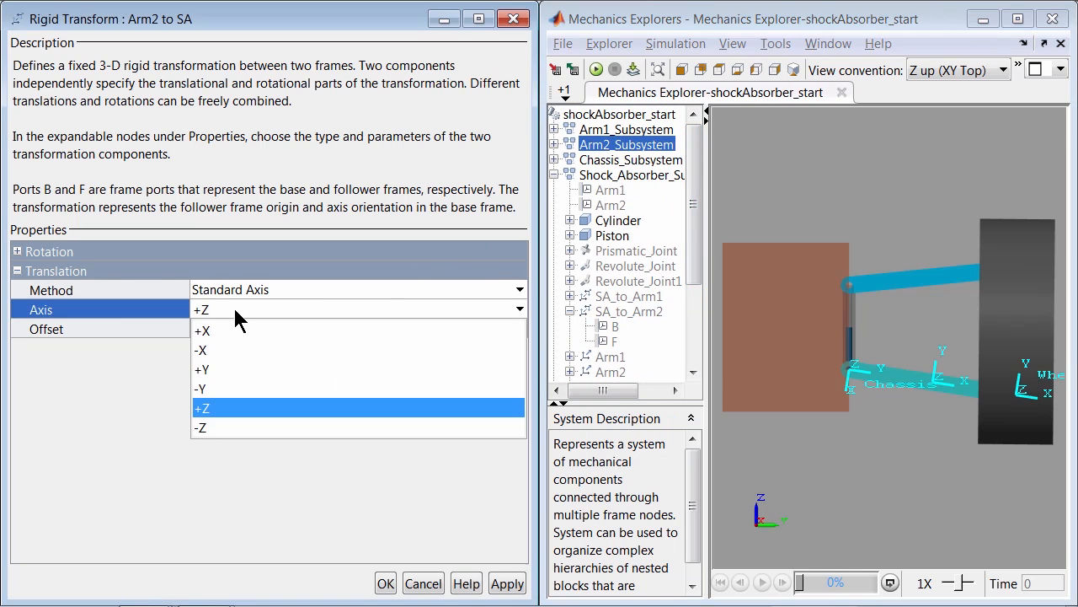
pyautogui.click(231, 371)
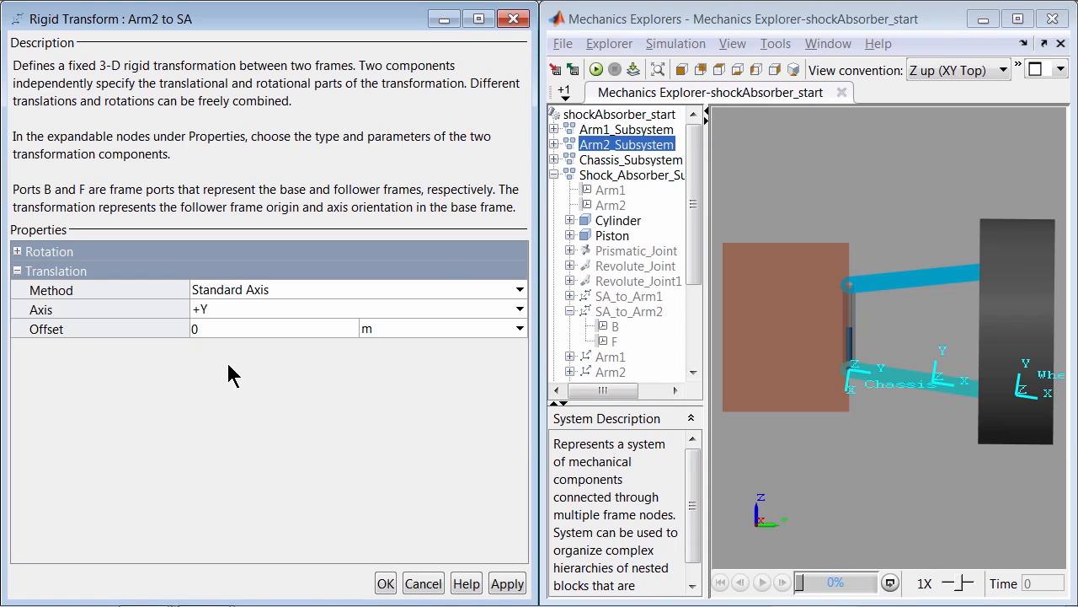
# Set the Arm2 to SA translation offset to sa_dist in cm, accept the settings, and update the diagram
pyautogui.click(221, 329)
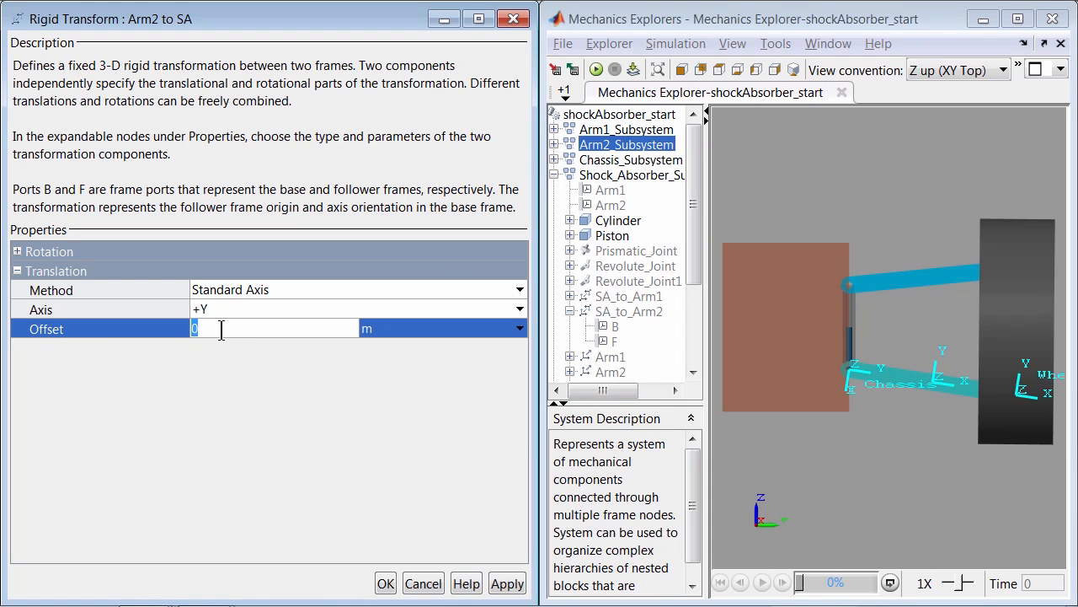
pyautogui.write('sa_dist')
pyautogui.click(393, 333)
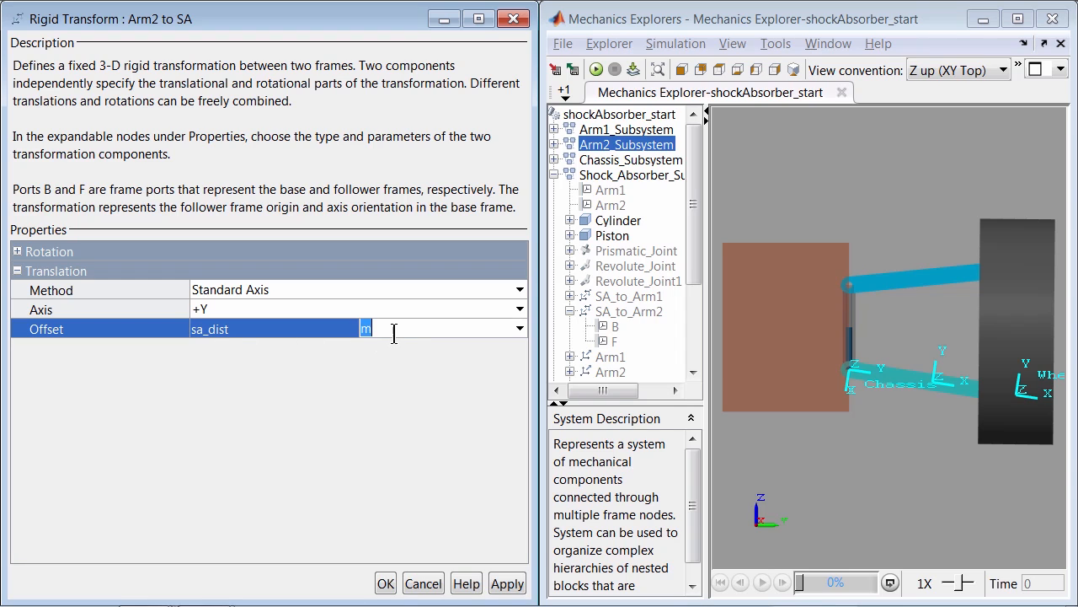
pyautogui.write('cm')
pyautogui.click(289, 357)
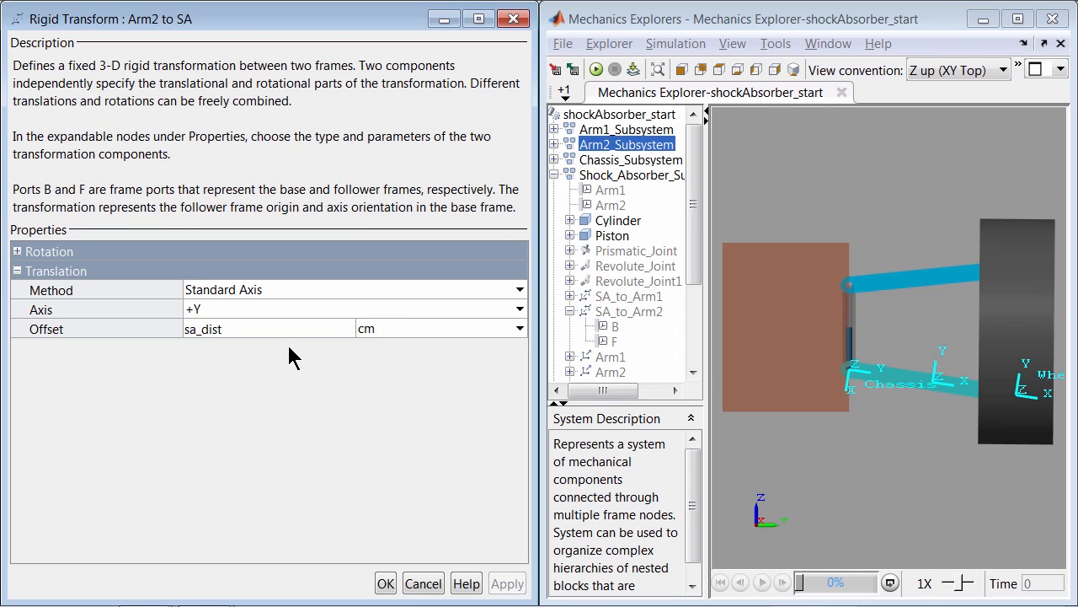
pyautogui.click(385, 583)
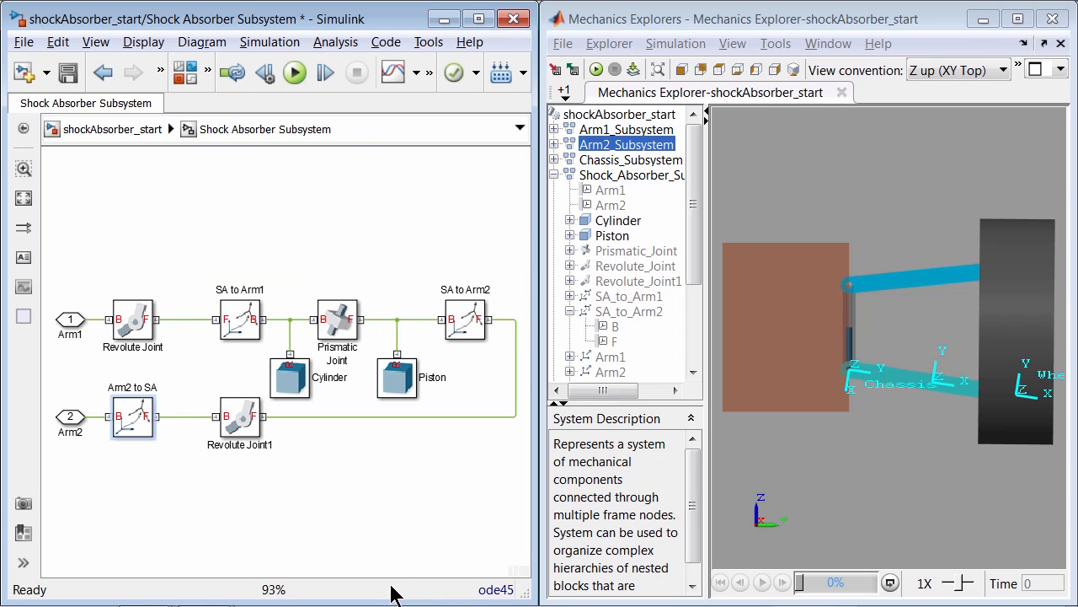
pyautogui.click(634, 72)
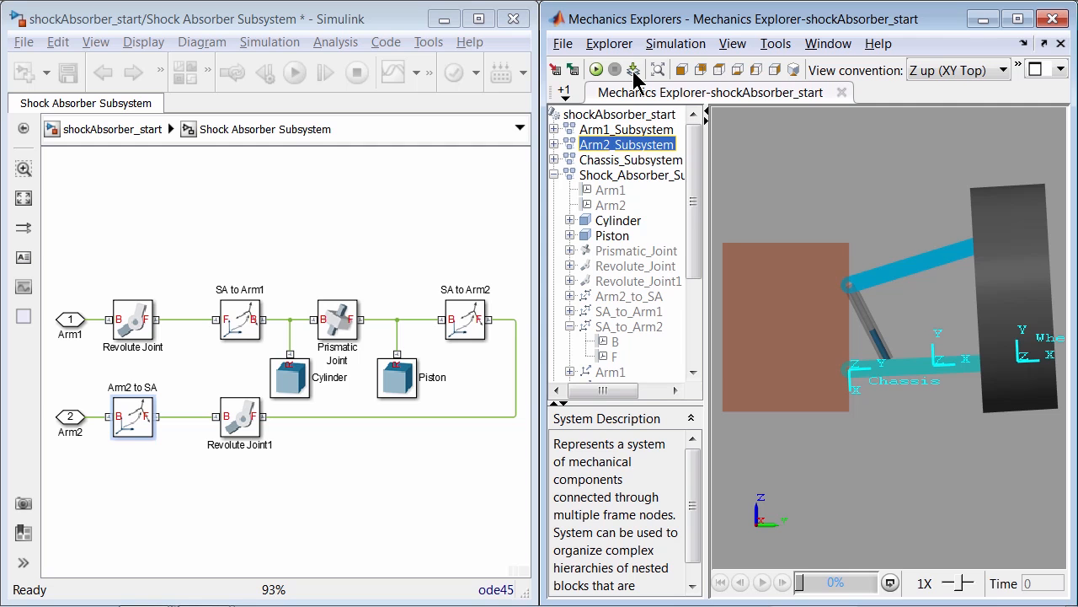
# Specify a position target of eq_pos in cm for the Prismatic Joint, accept the settings, and update the diagram
pyautogui.click(333, 319)
pyautogui.doubleClick(333, 319)
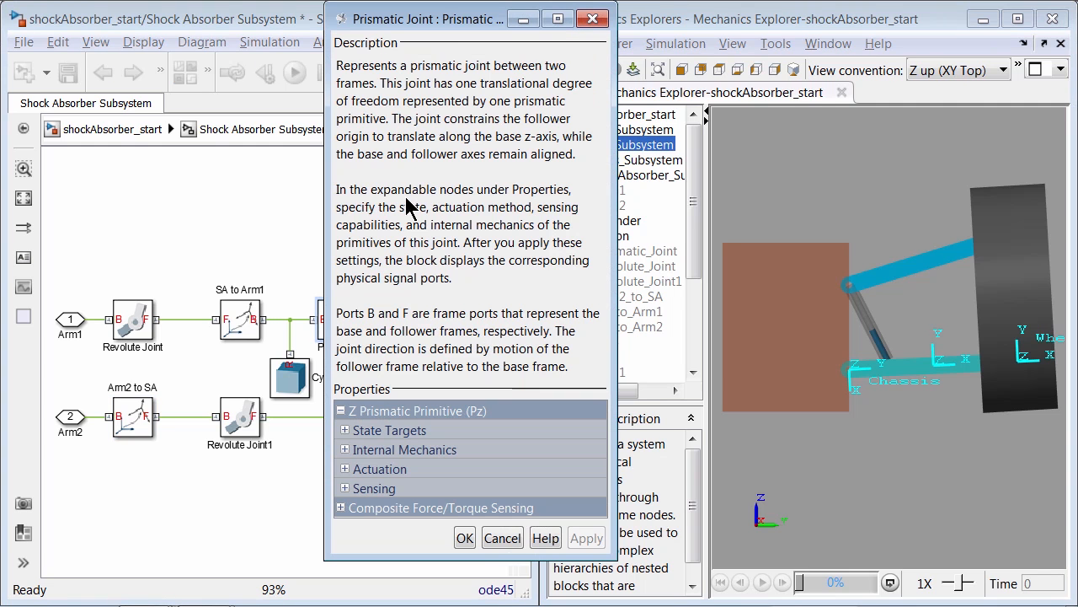
pyautogui.moveTo(455, 27); pyautogui.dragTo(2, 26)
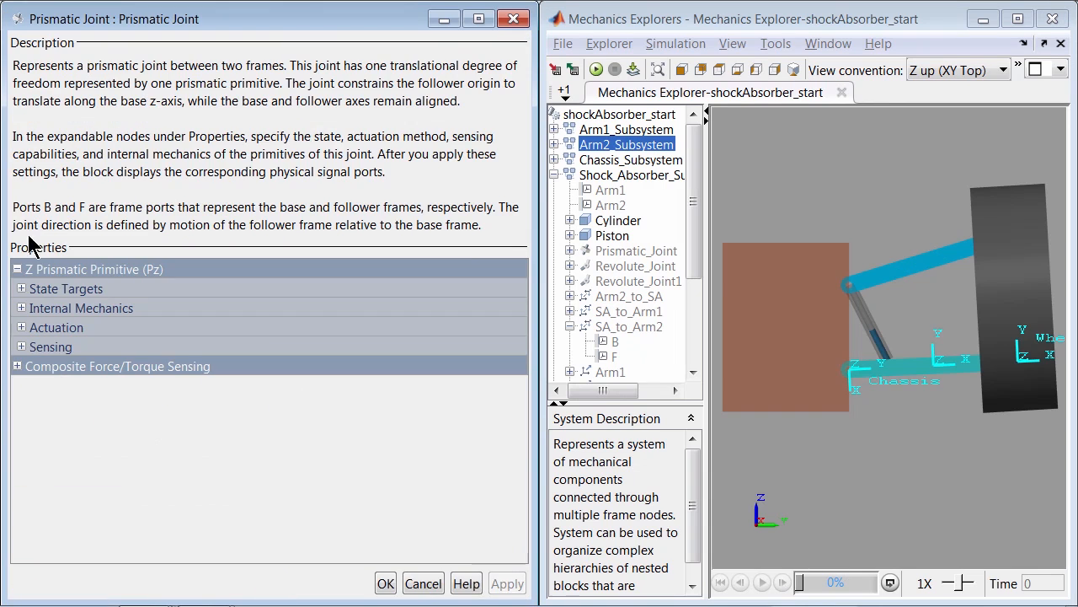
pyautogui.click(21, 288)
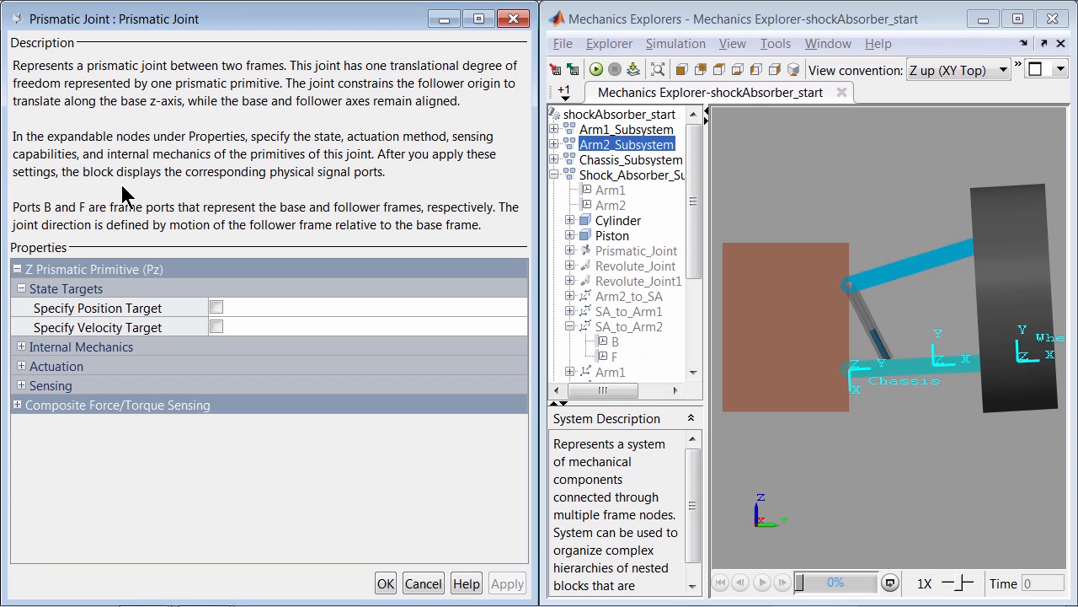
pyautogui.click(216, 307)
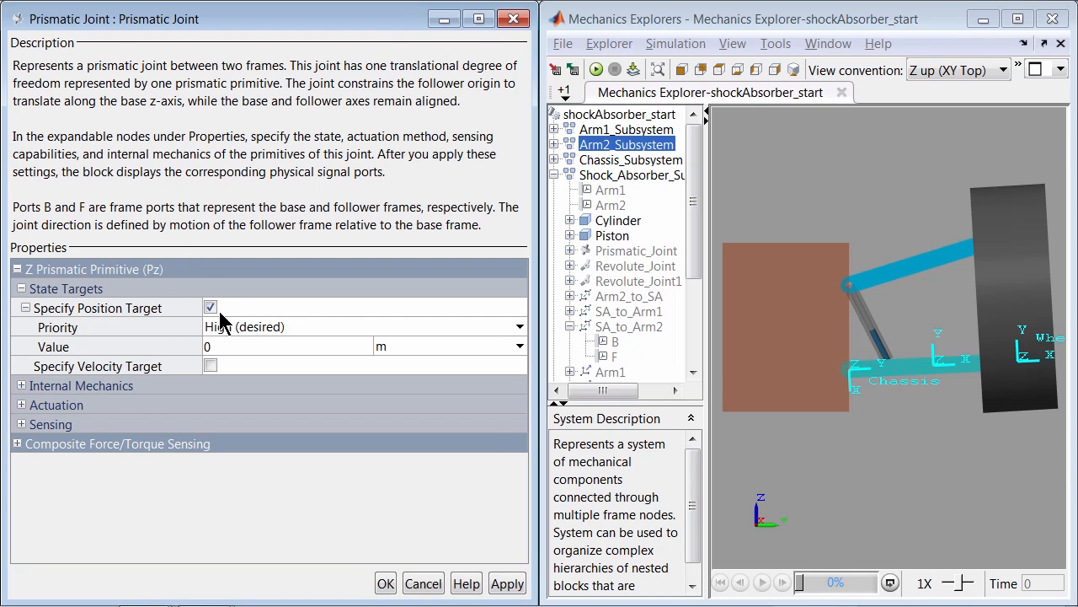
pyautogui.click(268, 347)
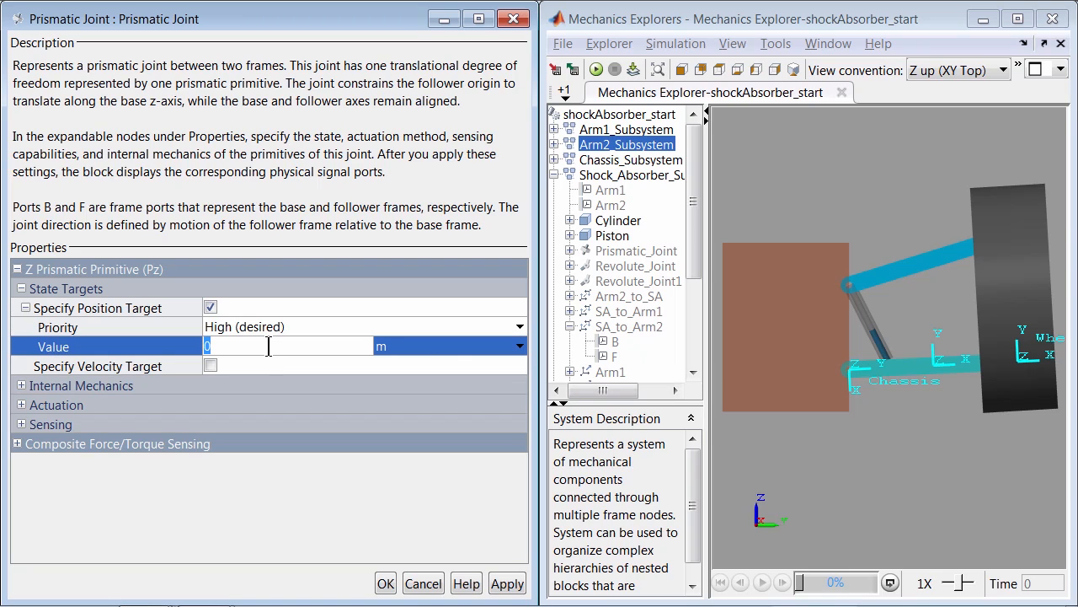
pyautogui.write('eq_pos')
pyautogui.click(393, 346)
pyautogui.write('cm')
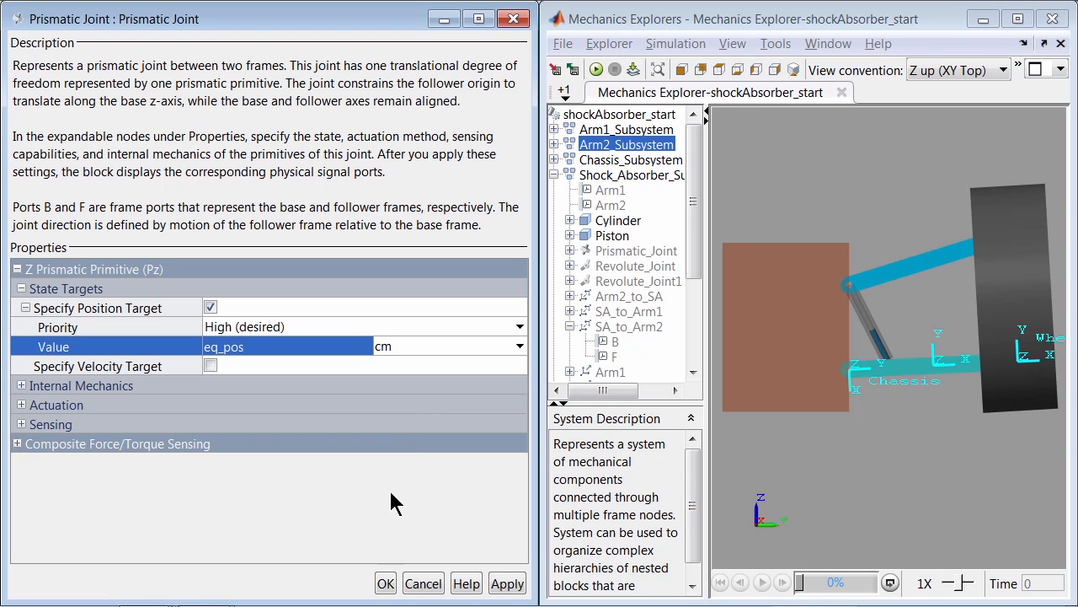
pyautogui.click(386, 583)
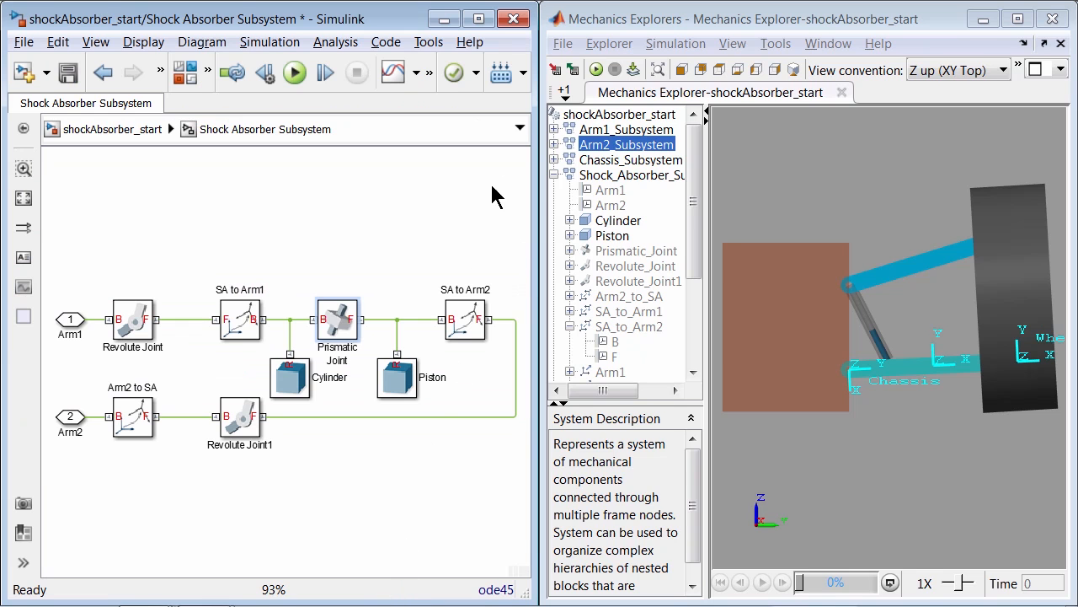
pyautogui.click(635, 71)
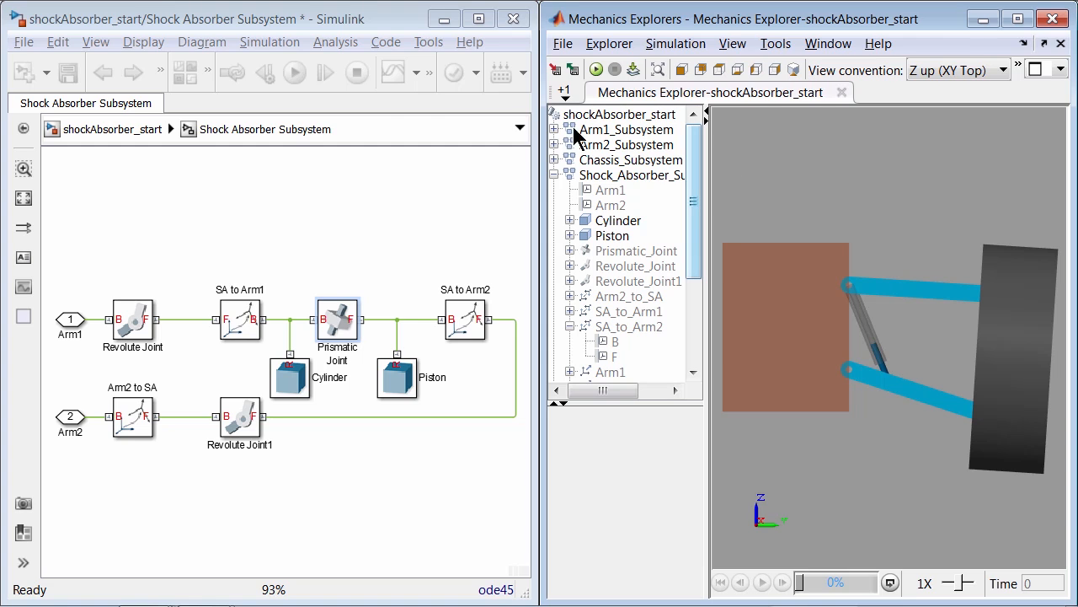
# Check the joints' targets and start values in the Simscape Variable Viewer, and close it
pyautogui.click(325, 50)
pyautogui.click(323, 43)
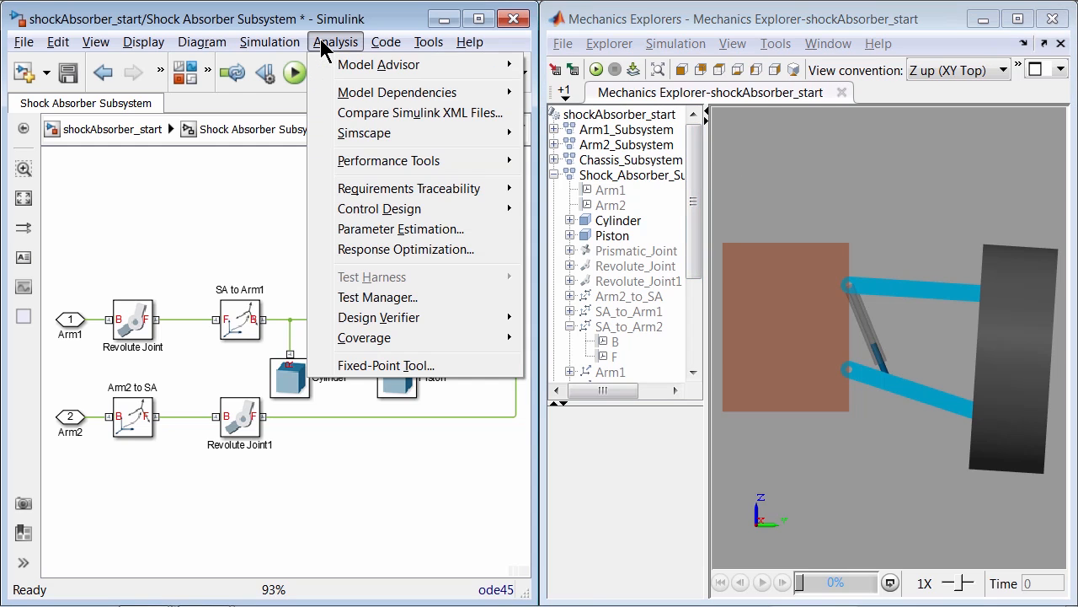
pyautogui.moveTo(405, 135)
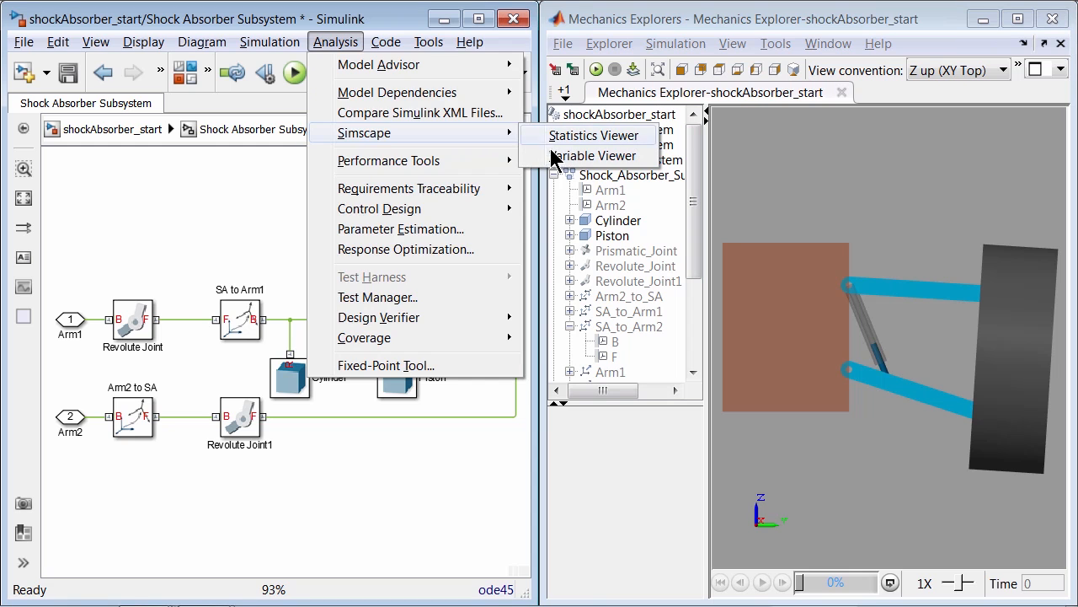
pyautogui.click(594, 155)
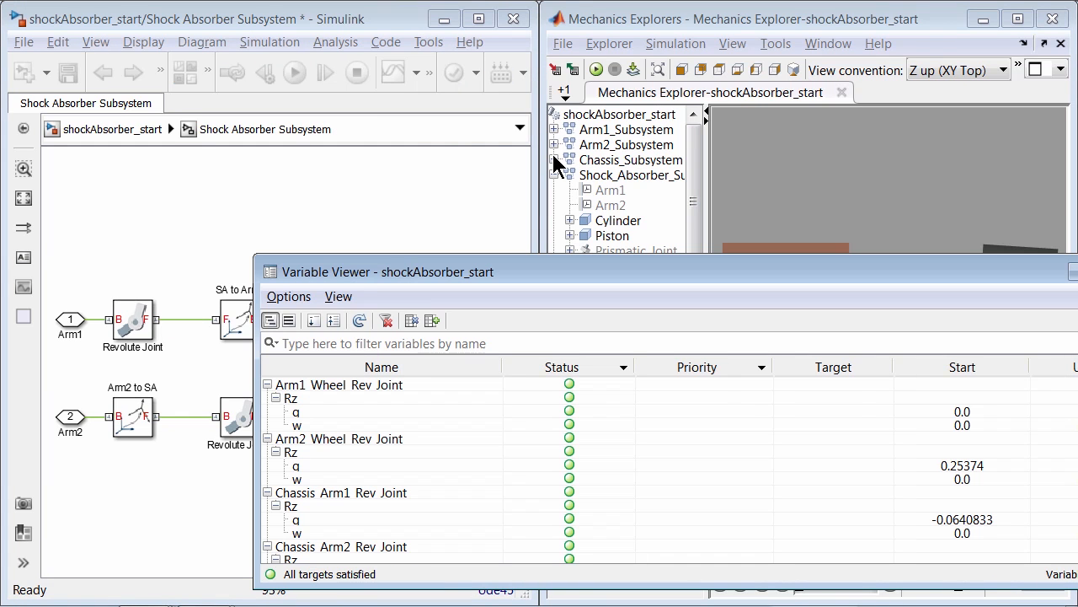
pyautogui.moveTo(610, 272); pyautogui.dragTo(8, 86)
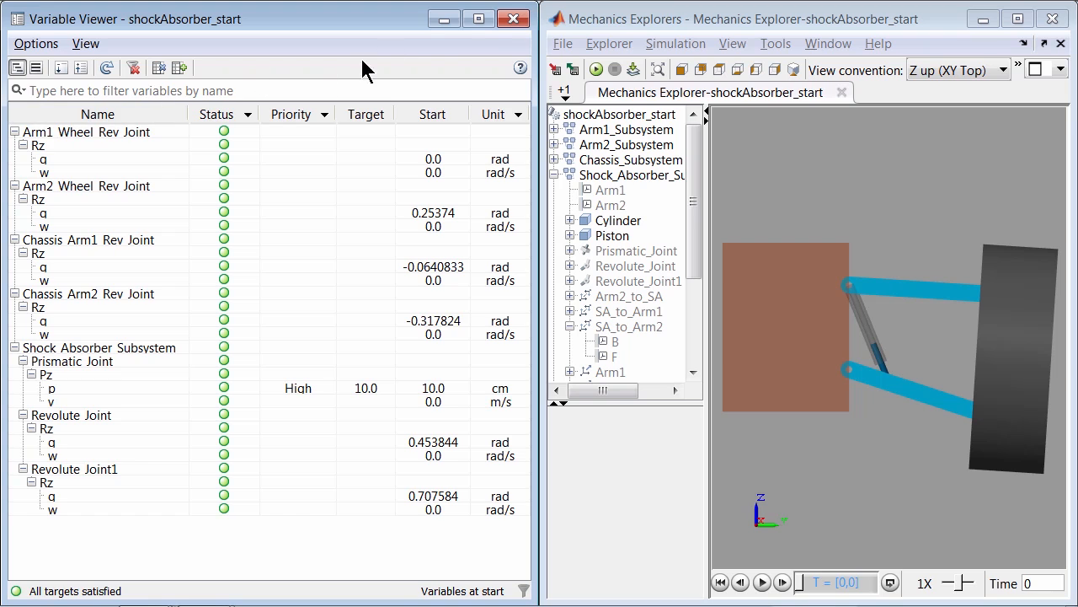
pyautogui.click(511, 21)
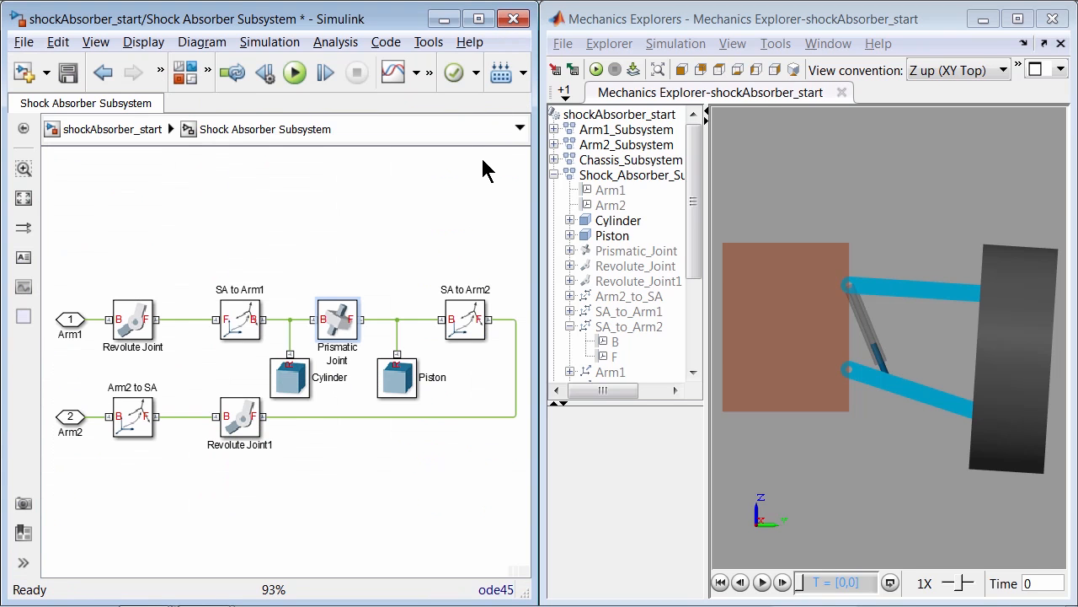
# Simulate the model and replay the animation from time 0 with only the Shock Absorber Subsystem shown
pyautogui.click(596, 70)
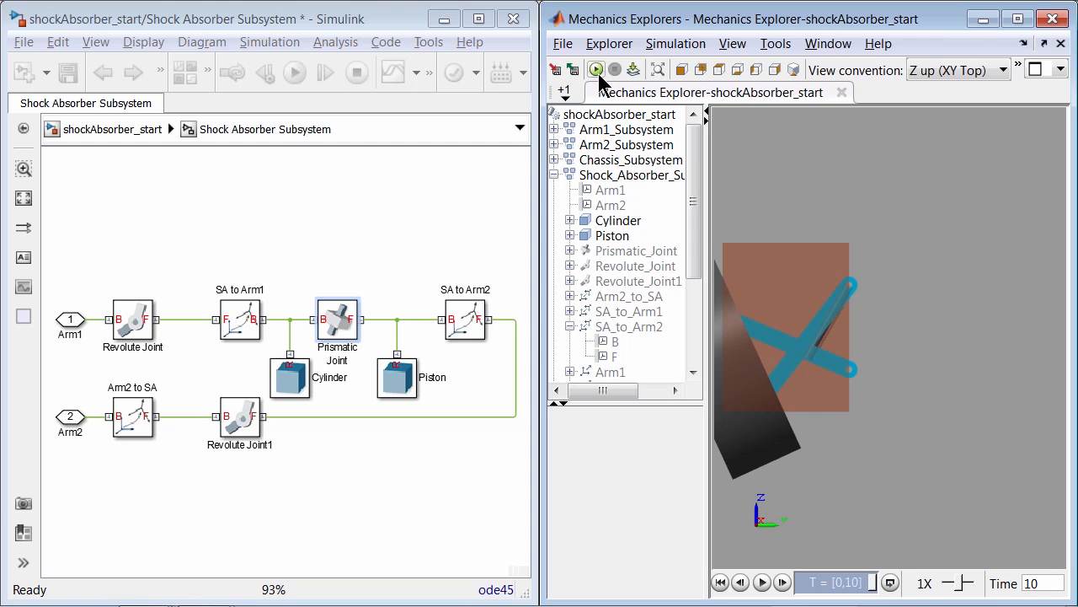
pyautogui.rightClick(607, 173)
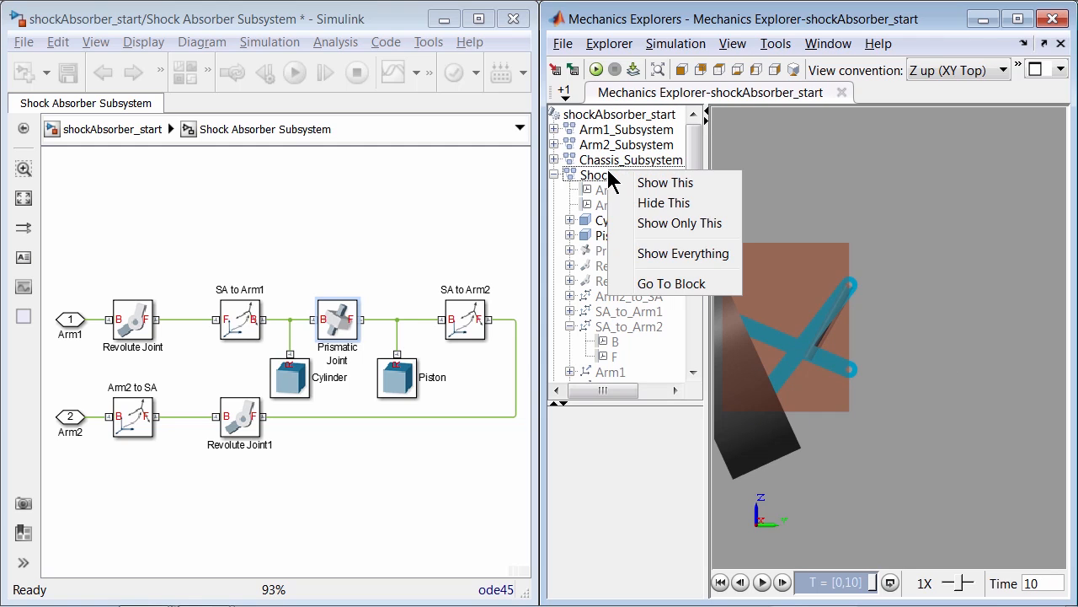
pyautogui.click(649, 223)
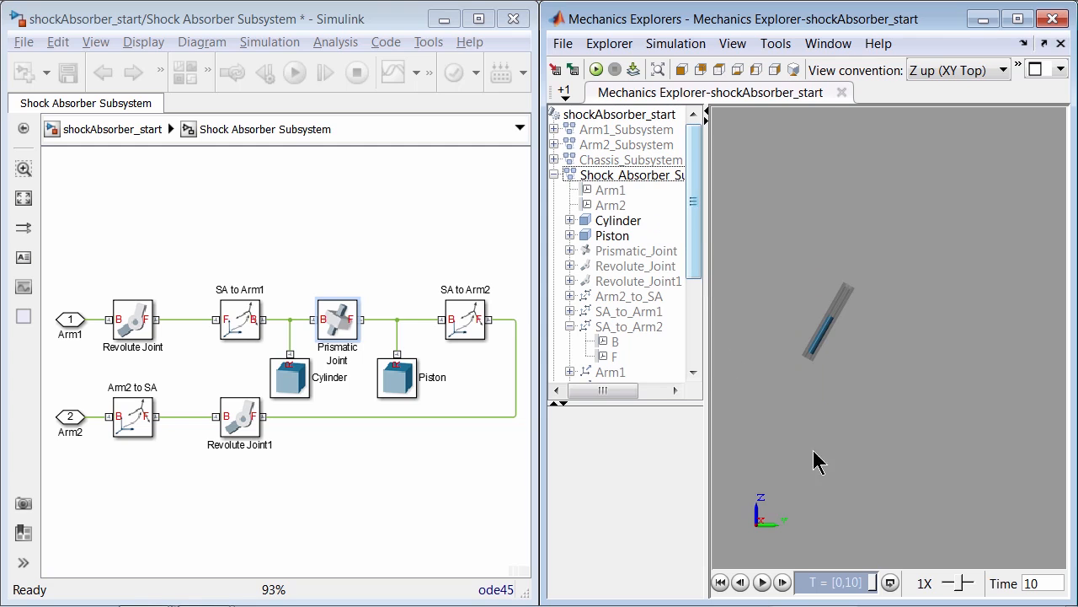
pyautogui.moveTo(865, 583); pyautogui.dragTo(792, 592)
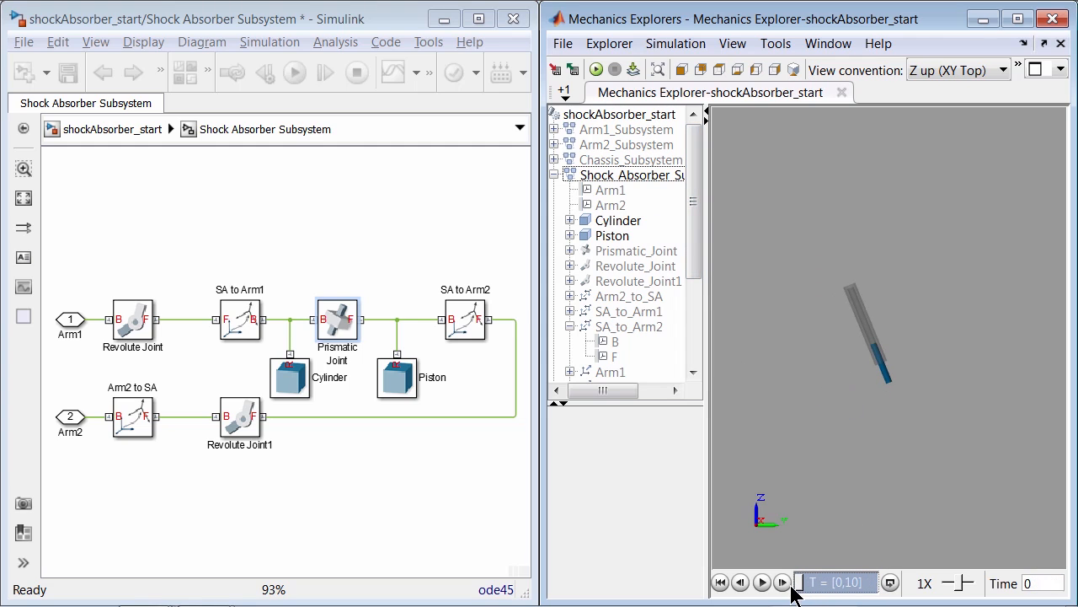
pyautogui.click(764, 584)
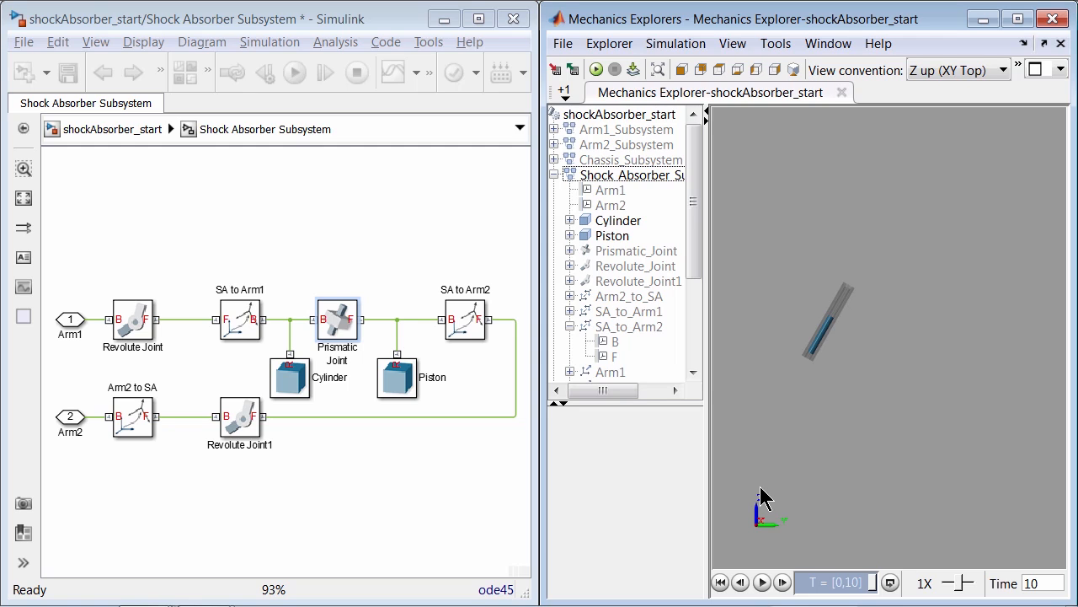
# Enable position sensing on the Prismatic Joint and accept the settings
pyautogui.doubleClick(347, 322)
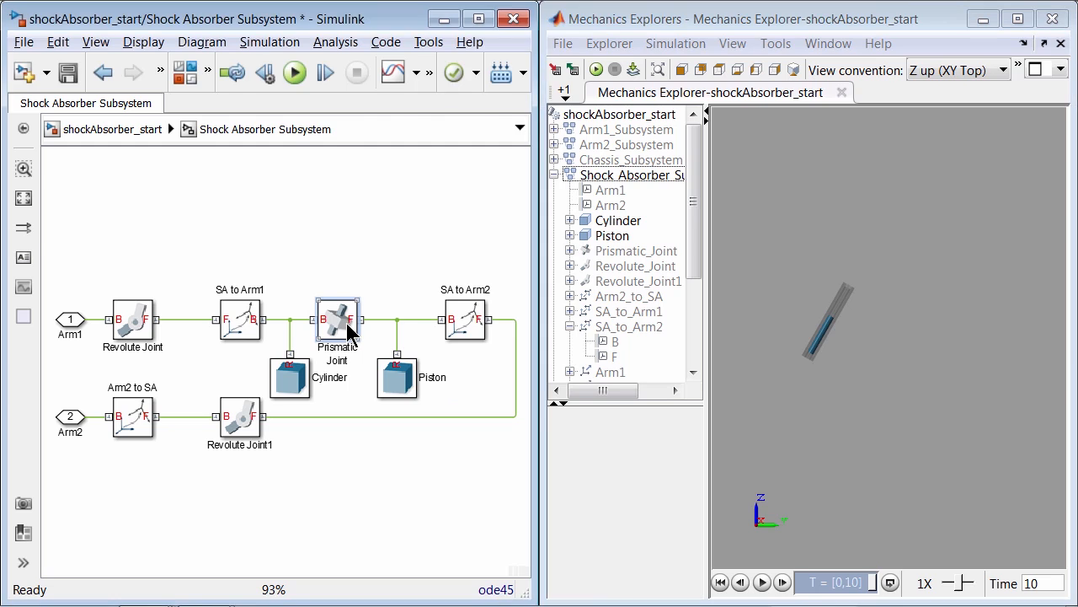
pyautogui.moveTo(348, 330); pyautogui.dragTo(352, 331)
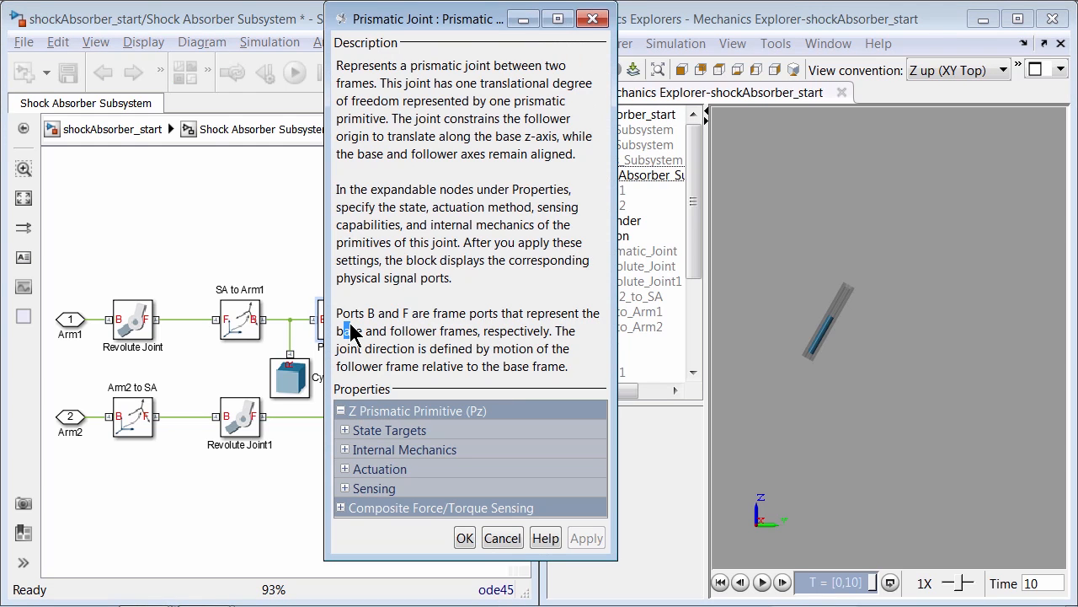
pyautogui.moveTo(459, 19); pyautogui.dragTo(2, 20)
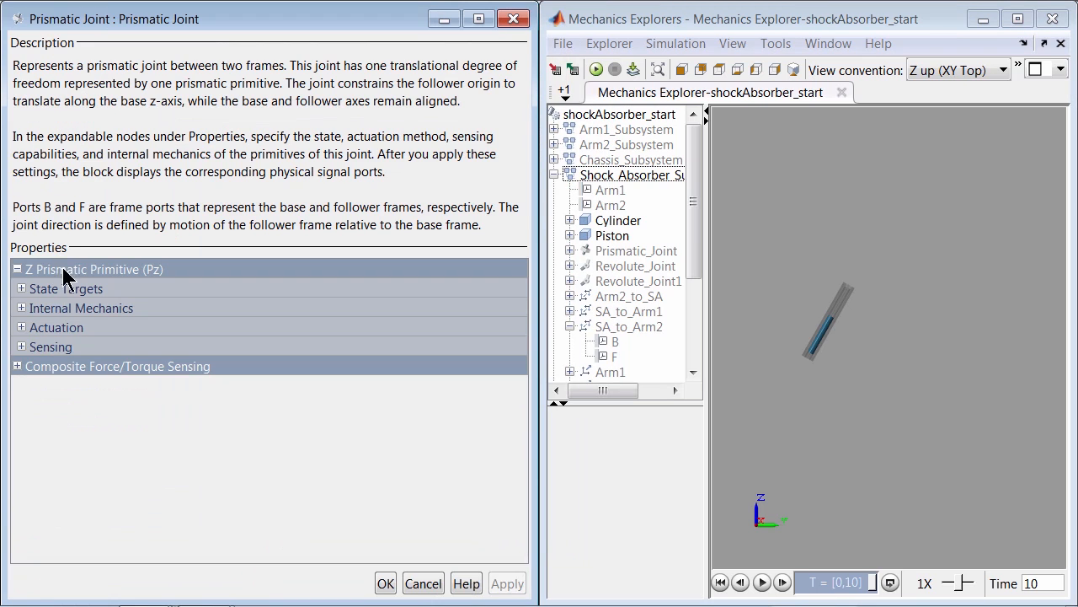
pyautogui.click(22, 348)
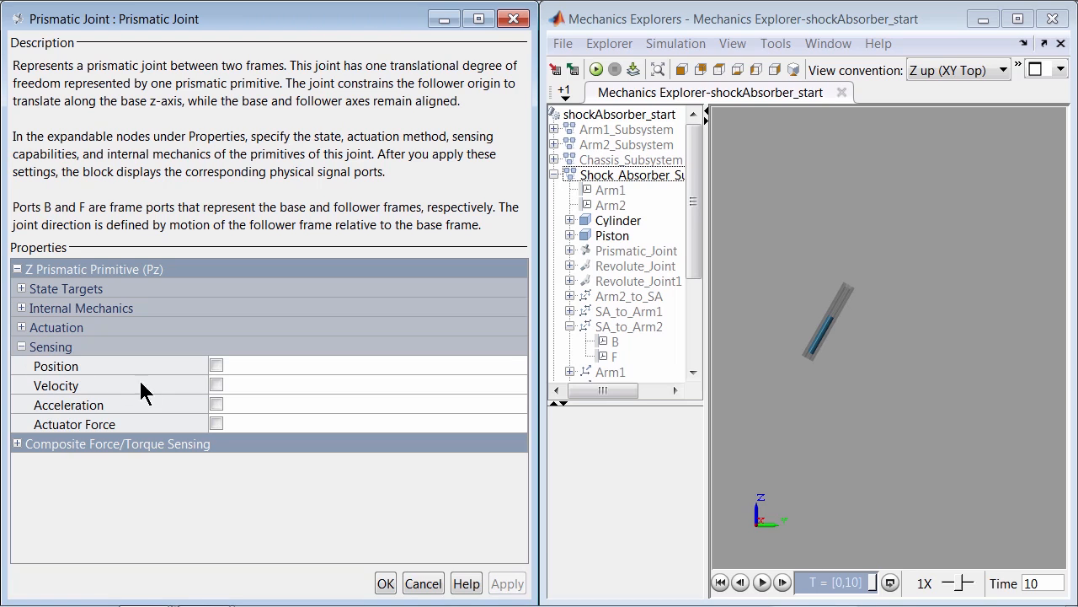
pyautogui.click(215, 365)
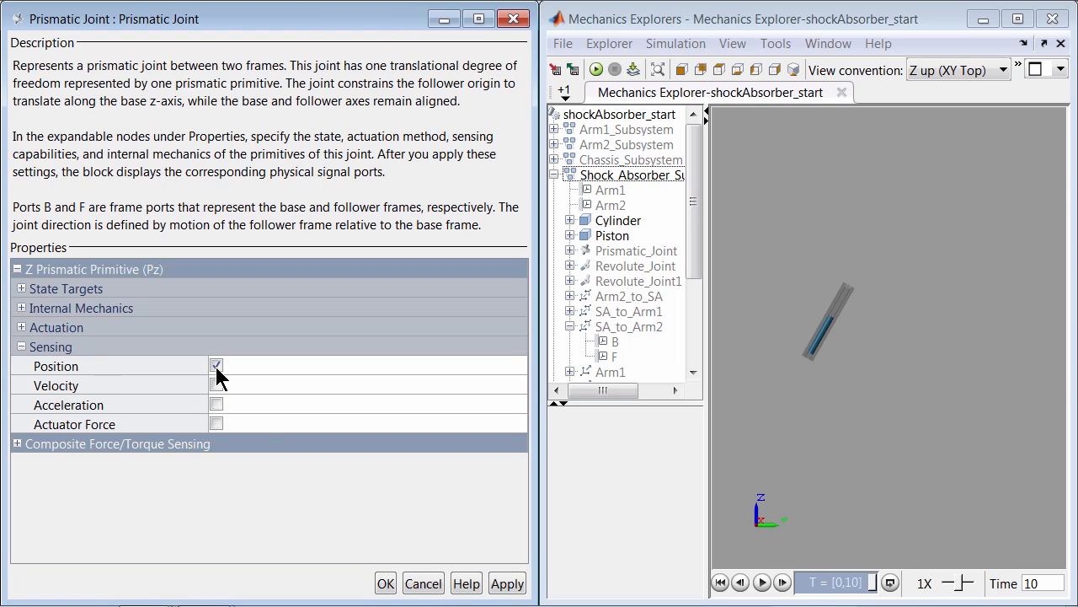
pyautogui.click(385, 583)
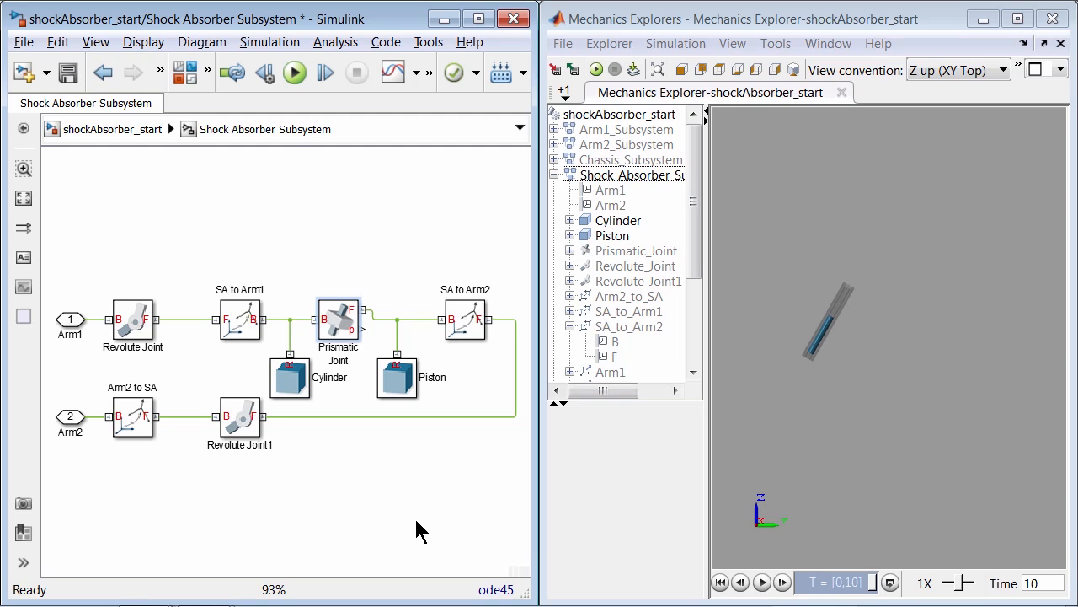
# Add a PS-Simulink Converter from the Simscape Utilities library above the Piston and set its output signal unit to cm
pyautogui.click(192, 70)
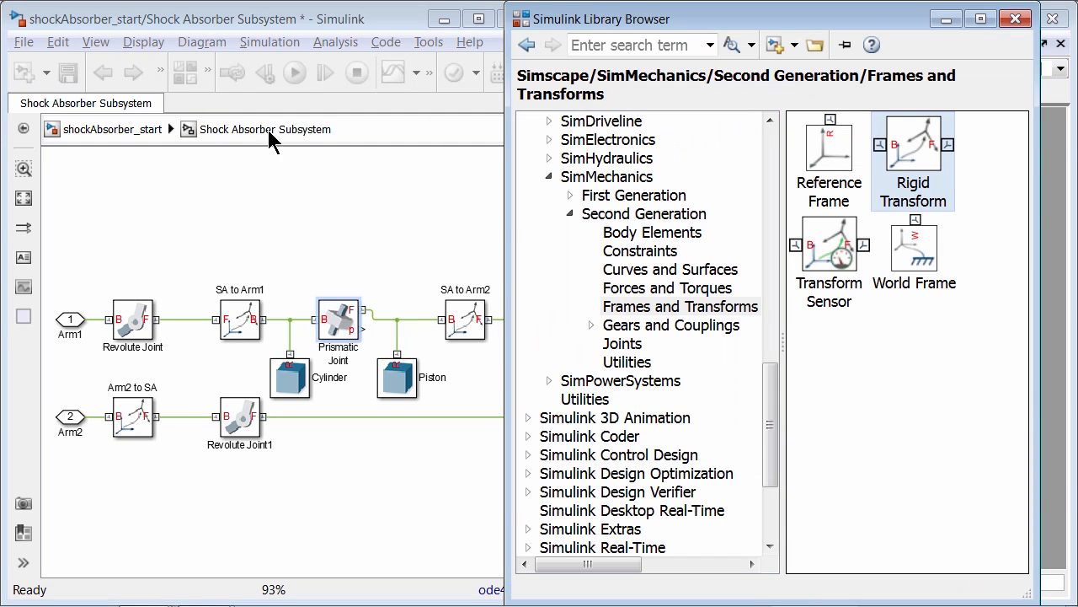
pyautogui.click(576, 401)
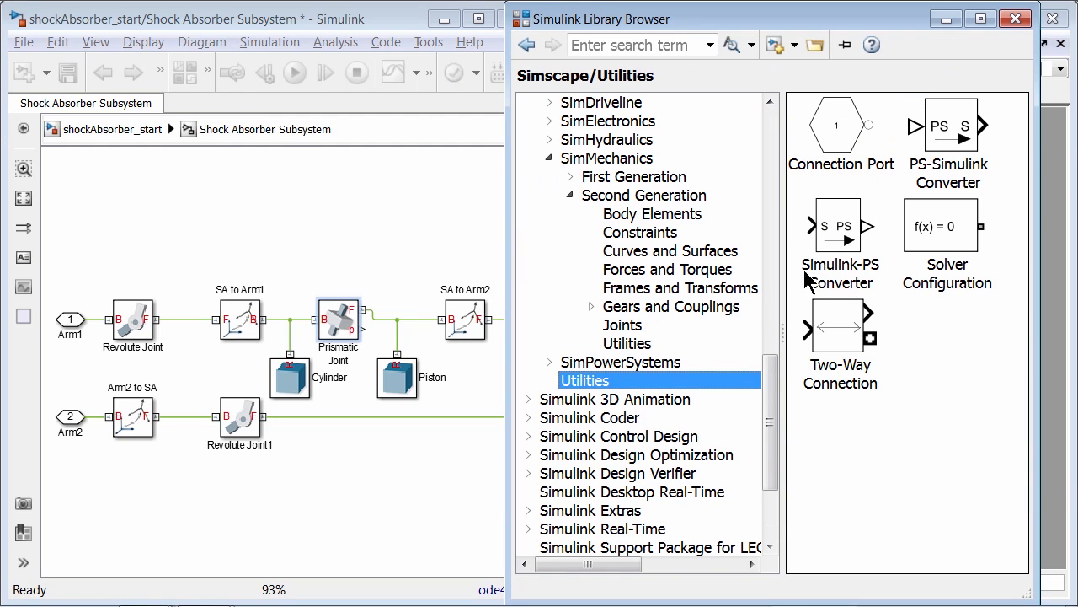
pyautogui.moveTo(938, 135); pyautogui.dragTo(390, 278)
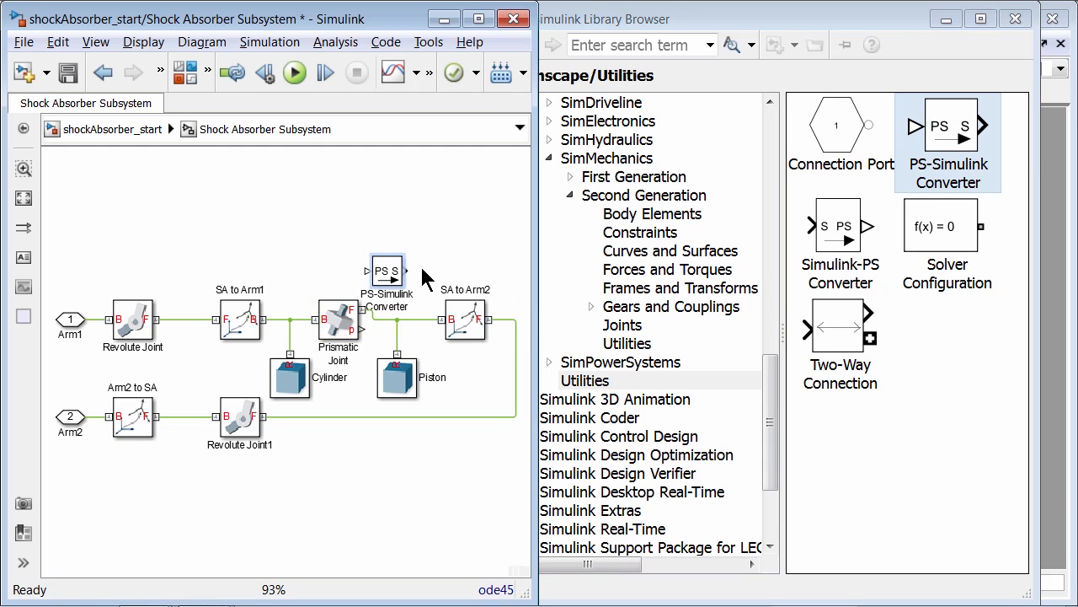
pyautogui.doubleClick(388, 271)
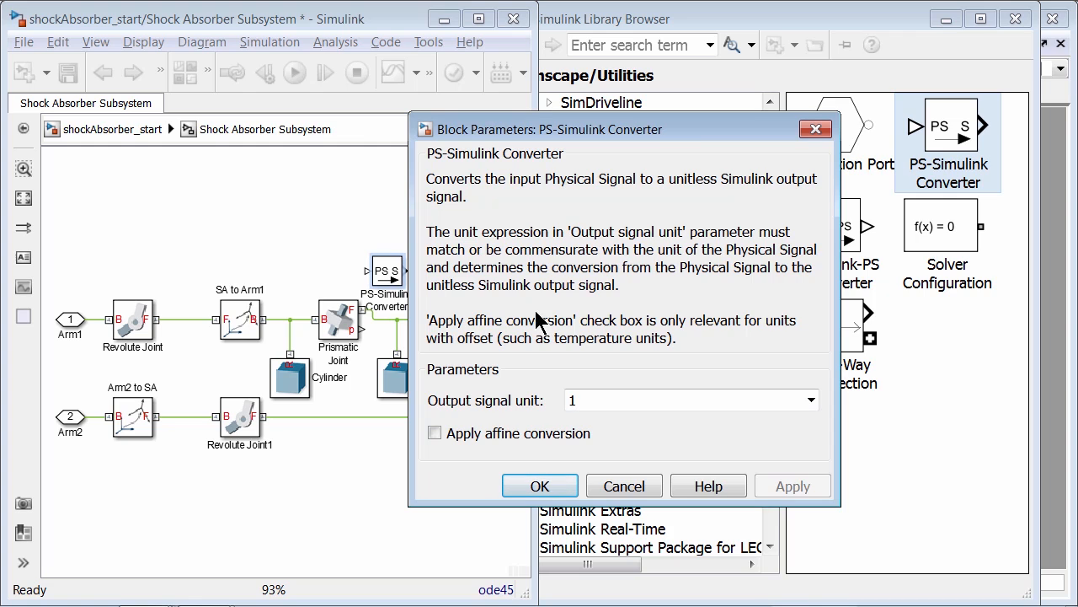
pyautogui.doubleClick(584, 399)
pyautogui.write('cm')
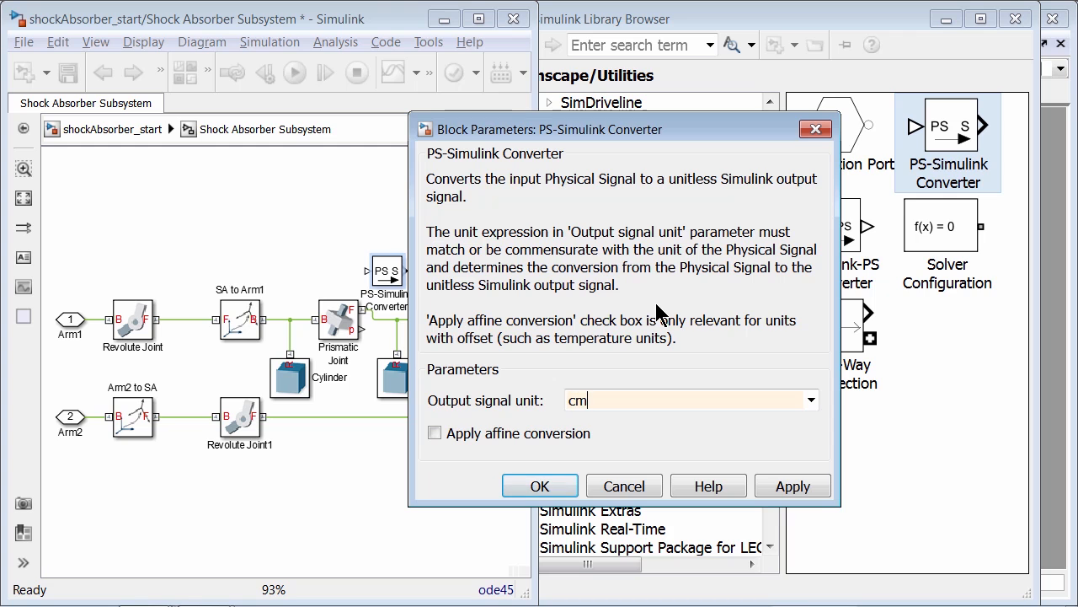
pyautogui.click(532, 486)
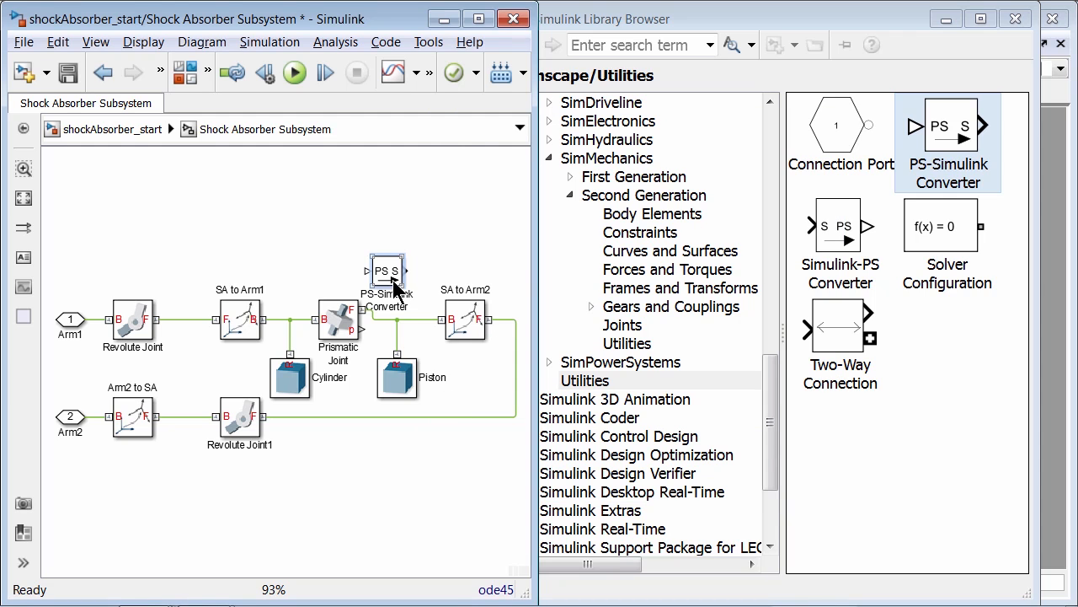
pyautogui.moveTo(393, 279); pyautogui.dragTo(402, 270)
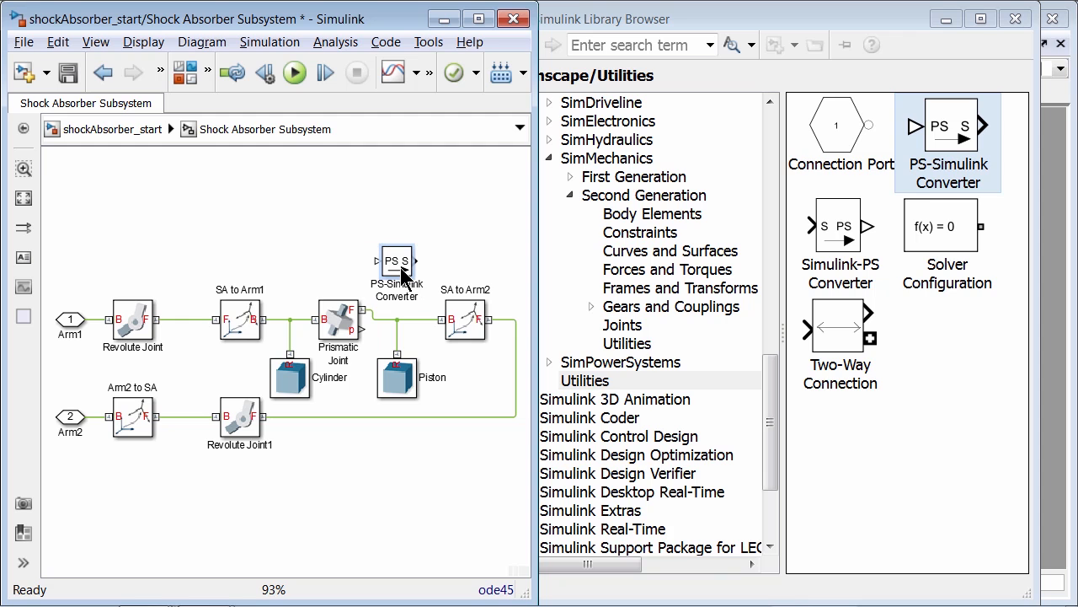
# Add a Scope from Simulink Sinks, wire the Prismatic Joint's p output through the converter to it, and place both blocks' names above them
pyautogui.moveTo(770, 424); pyautogui.dragTo(763, 126)
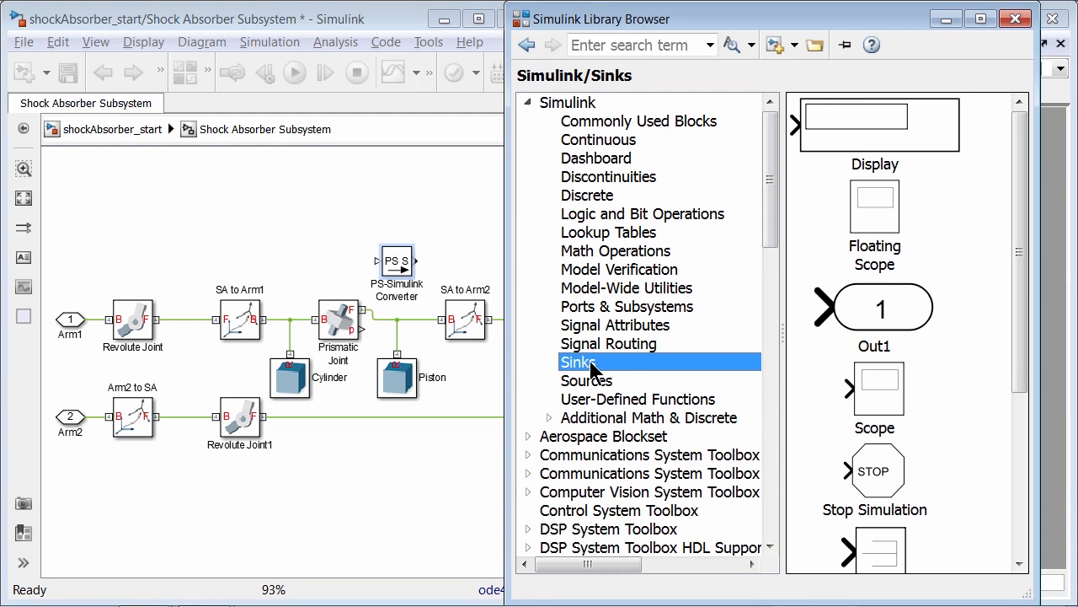
pyautogui.moveTo(884, 390); pyautogui.dragTo(468, 264)
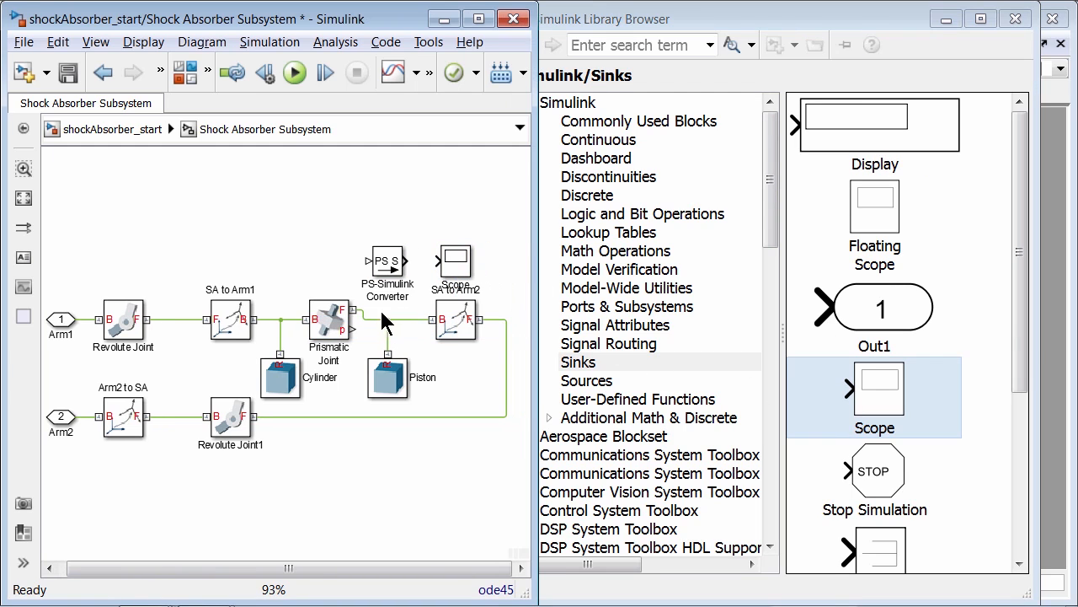
pyautogui.moveTo(354, 327)
pyautogui.mouseDown()
pyautogui.moveTo(365, 261)
pyautogui.moveTo(437, 261)
pyautogui.moveTo(388, 227)
pyautogui.mouseUp()
pyautogui.moveTo(453, 287); pyautogui.dragTo(455, 234)
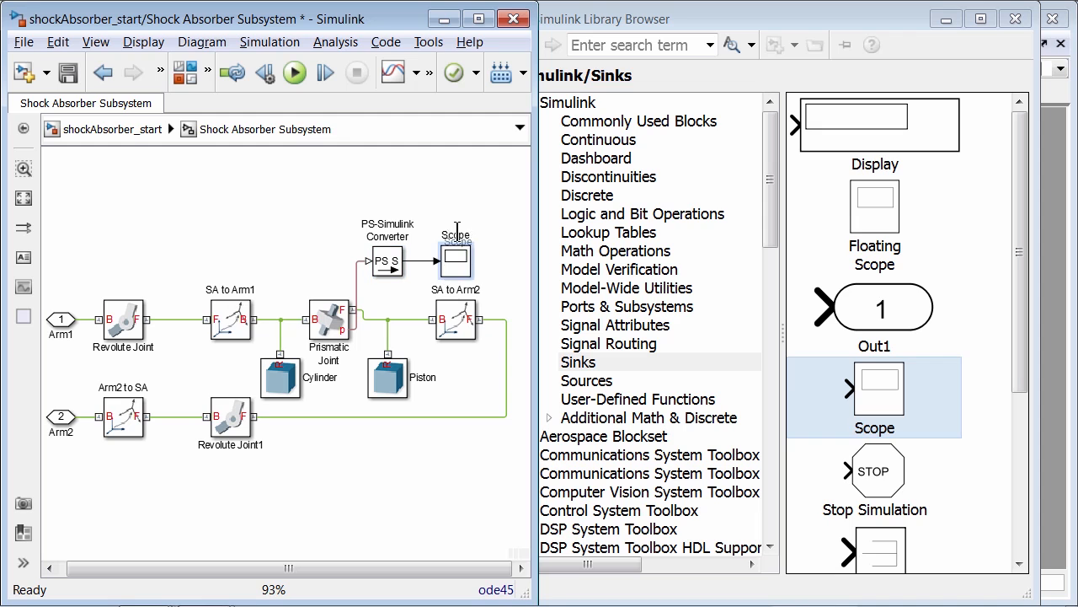
pyautogui.click(495, 264)
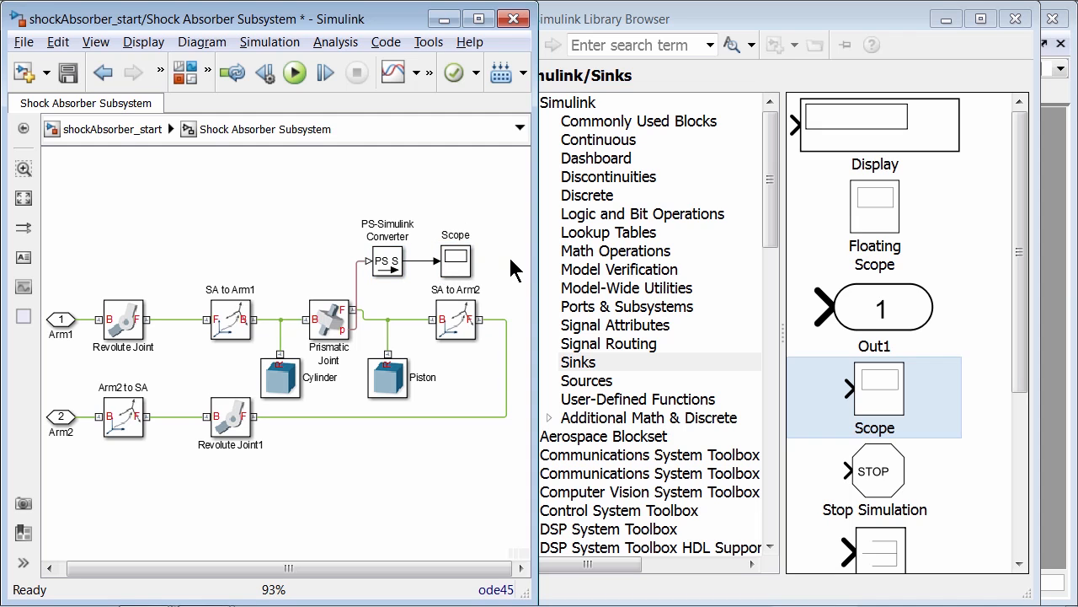
# Simulate the model and open the Scope beside the diagram to view the Prismatic Joint's position
pyautogui.click(294, 72)
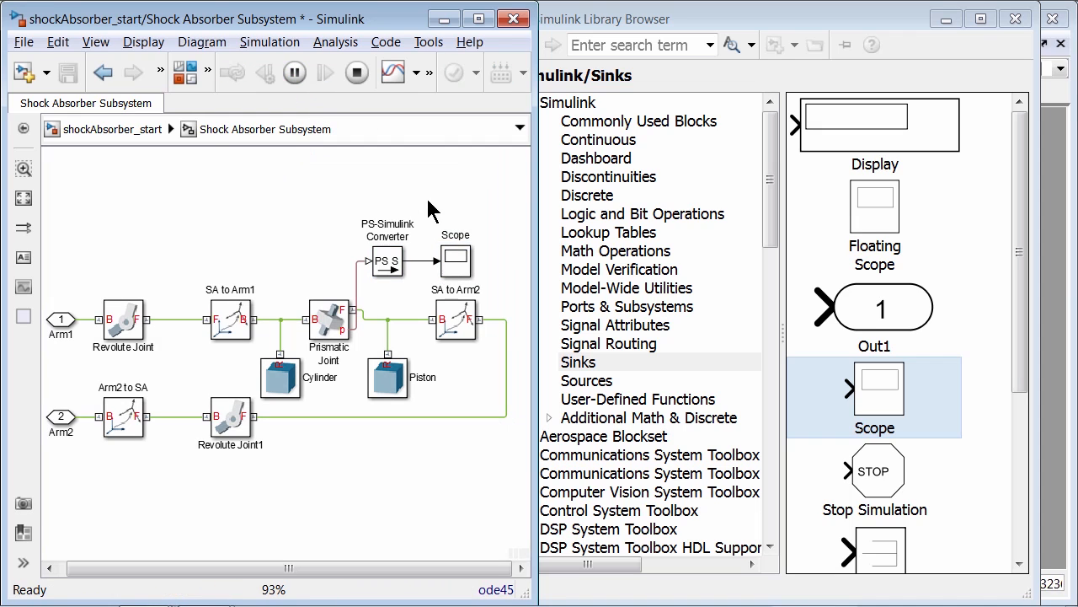
pyautogui.doubleClick(459, 261)
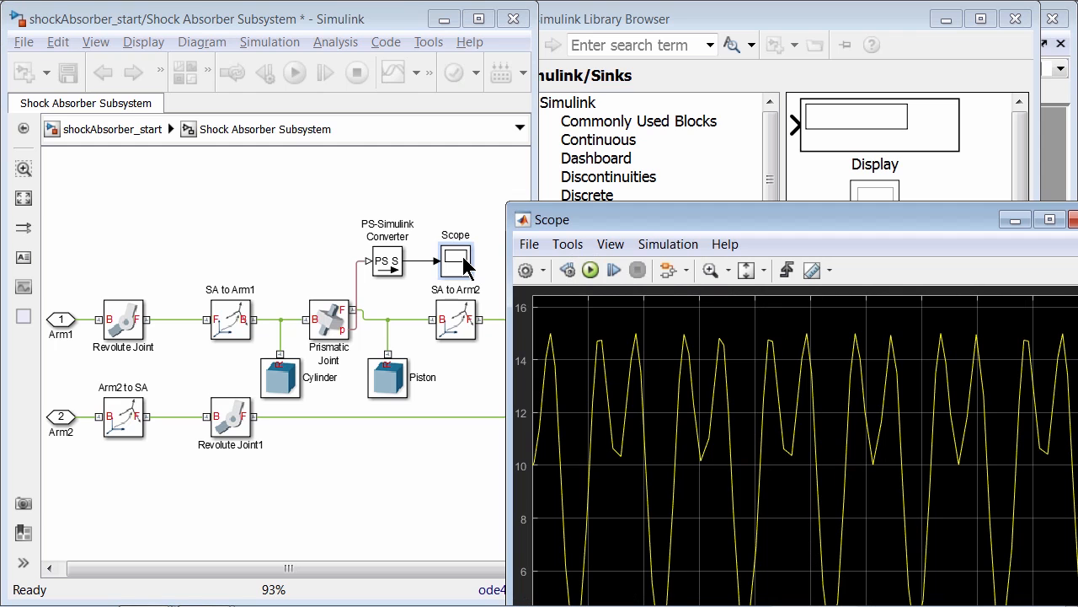
pyautogui.moveTo(543, 221); pyautogui.dragTo(1068, 168)
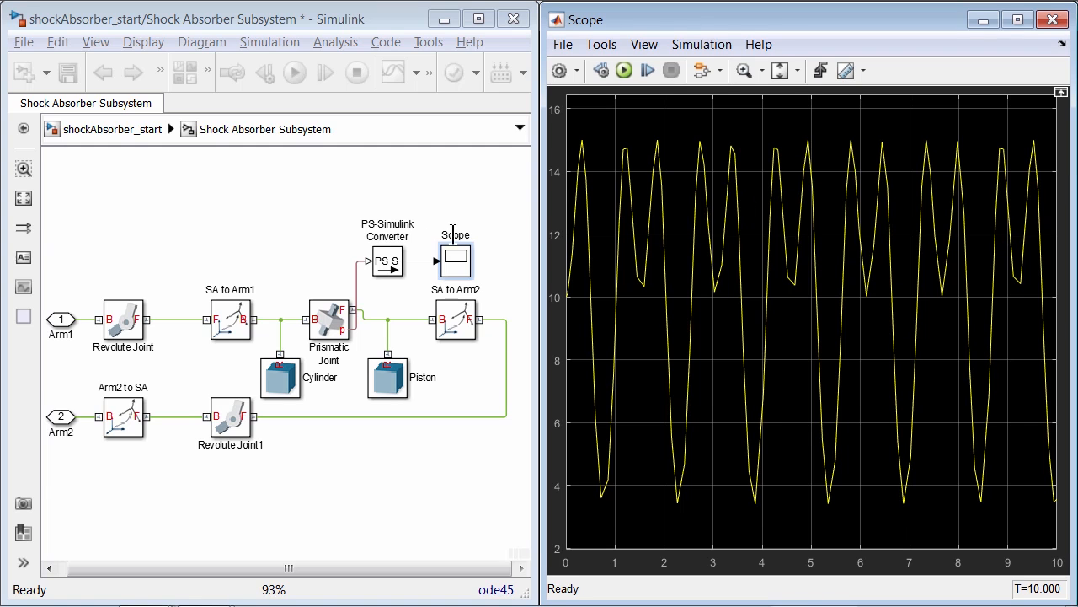
# In the Prismatic Joint's internal mechanics, set the equilibrium position to eq_pos with cm as the unit
pyautogui.click(333, 321)
pyautogui.doubleClick(333, 321)
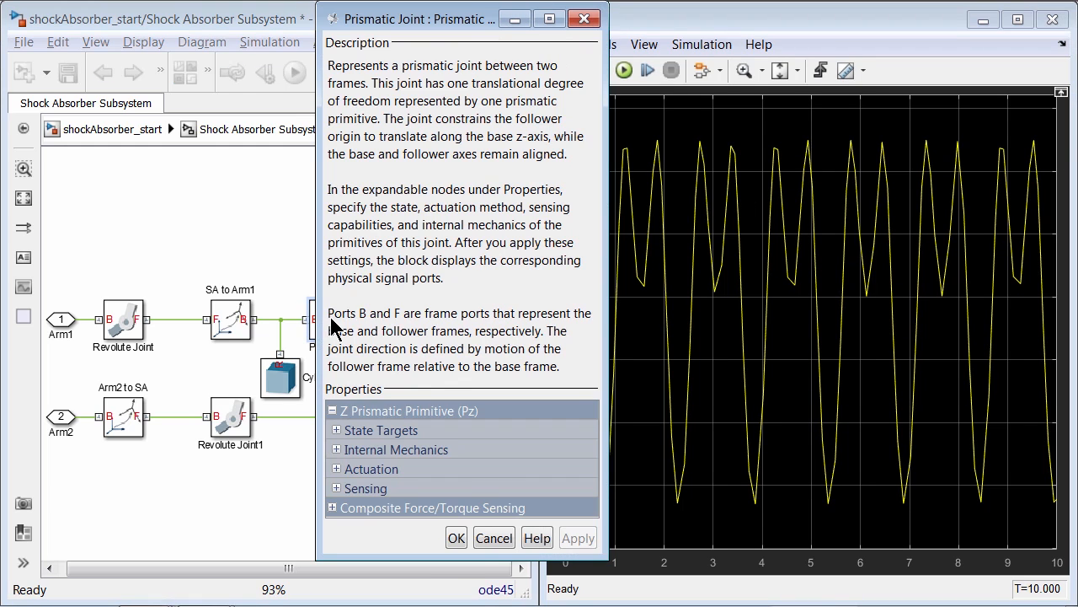
pyautogui.moveTo(432, 29); pyautogui.dragTo(15, 67)
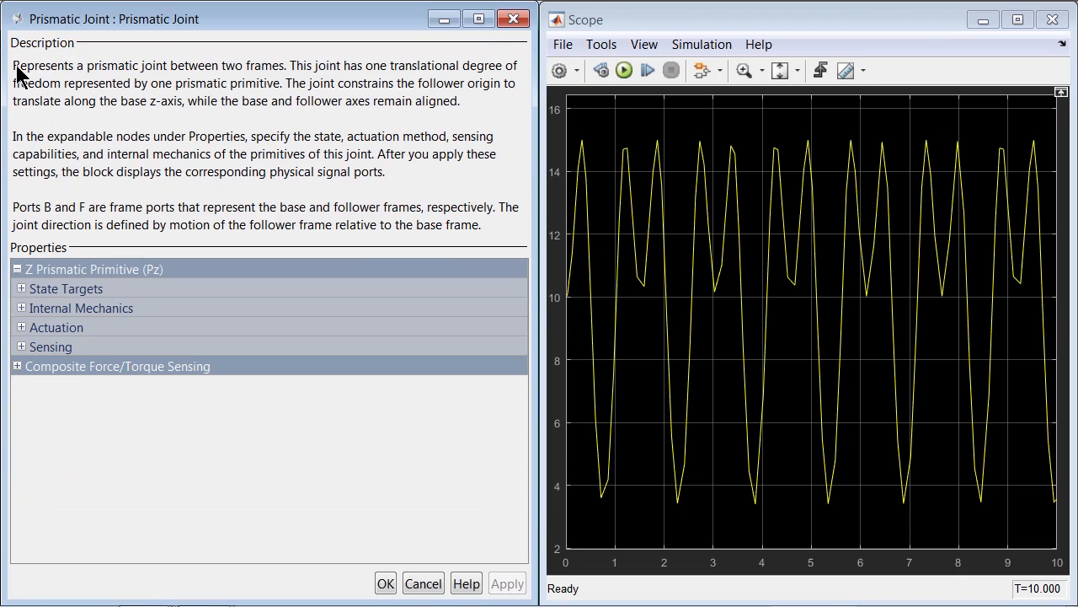
pyautogui.click(21, 307)
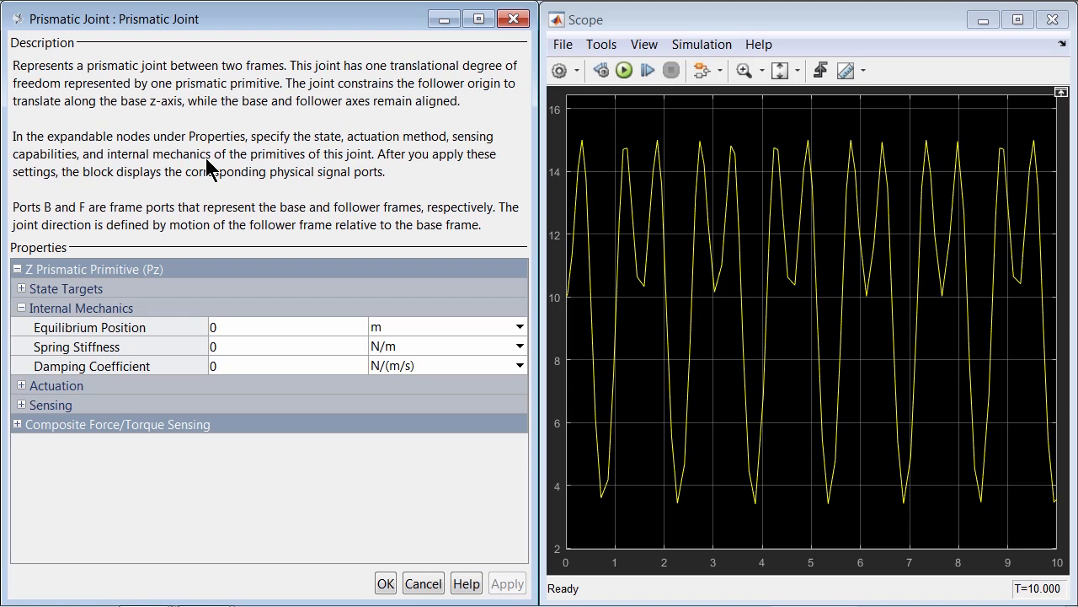
pyautogui.click(247, 332)
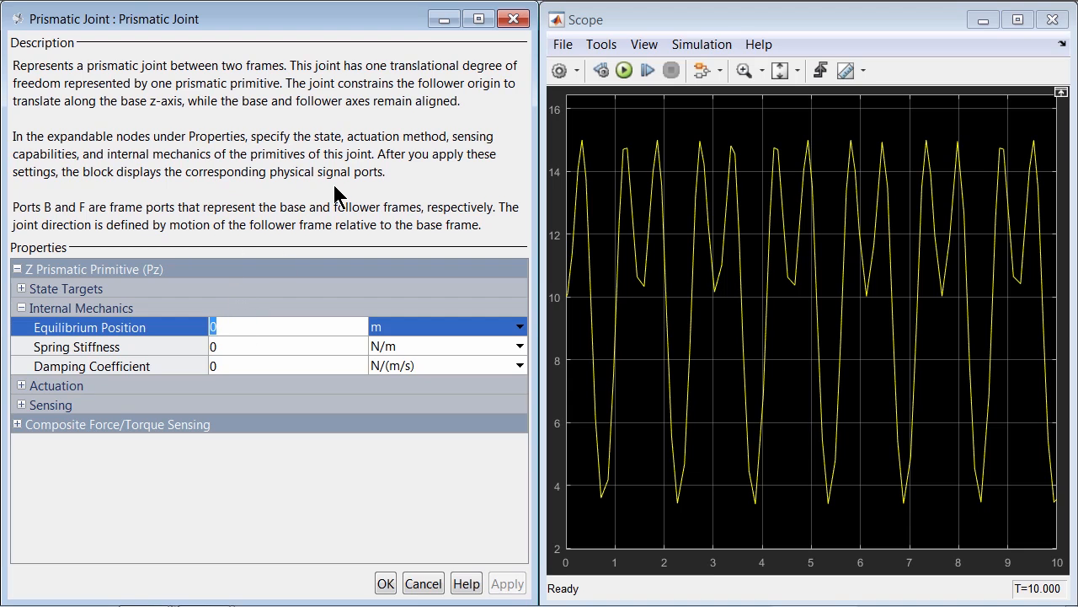
pyautogui.write('eq_pos')
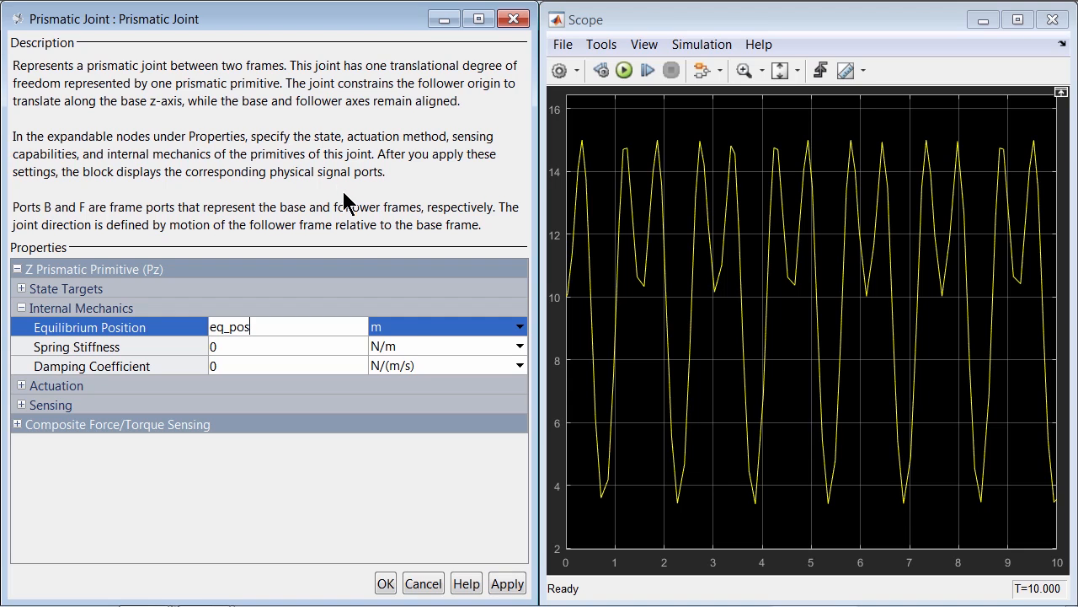
pyautogui.click(404, 325)
pyautogui.write('cm')
# Set the Prismatic Joint's spring stiffness to Ks and damping coefficient to Ds, and accept the settings
pyautogui.click(308, 345)
pyautogui.write('Ks')
pyautogui.click(278, 367)
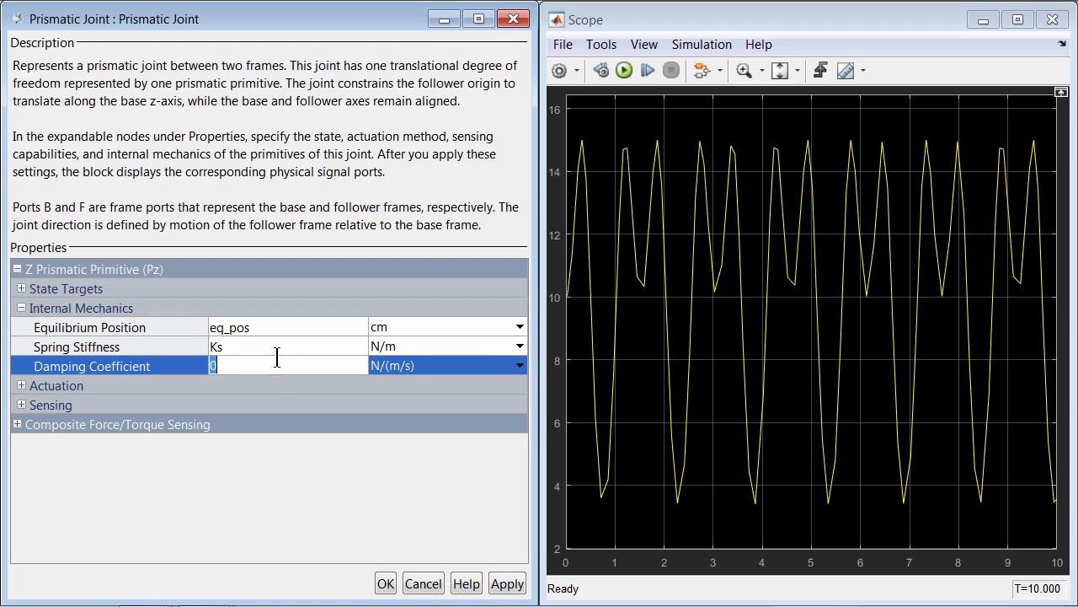
pyautogui.write('Ds')
pyautogui.click(381, 582)
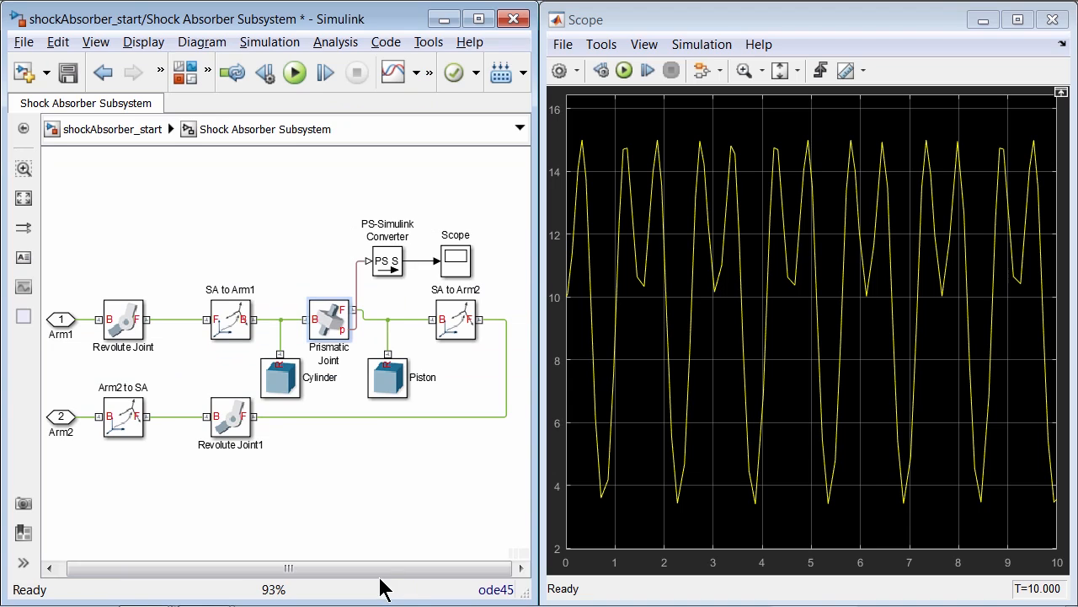
# Put the Scope and library windows away, show everything in Mechanics Explorer and collapse the Shock Absorber Subsystem in the model tree
pyautogui.click(984, 19)
pyautogui.click(946, 19)
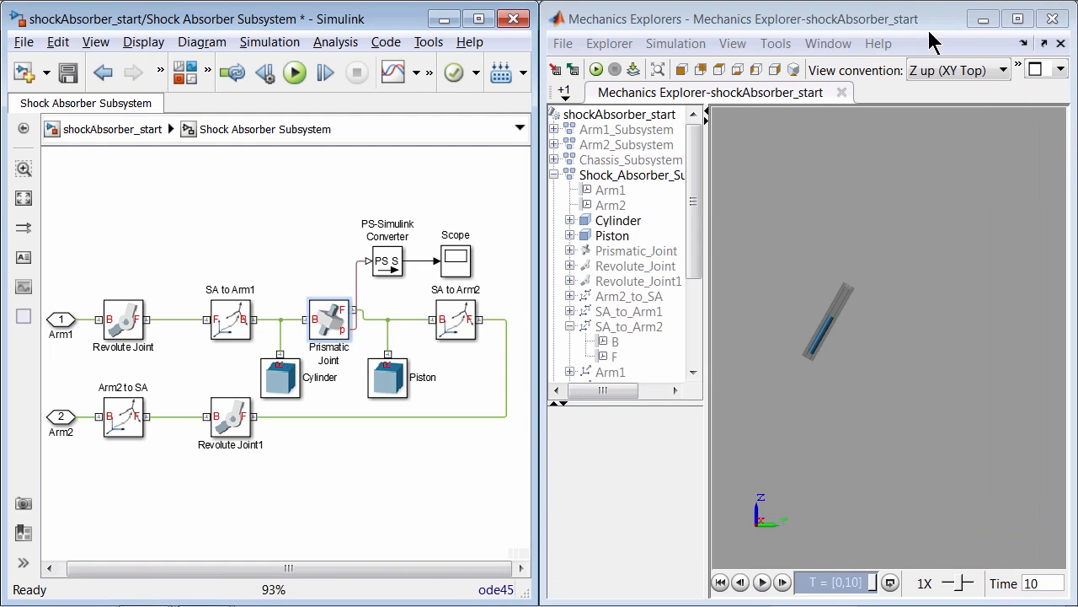
pyautogui.rightClick(625, 178)
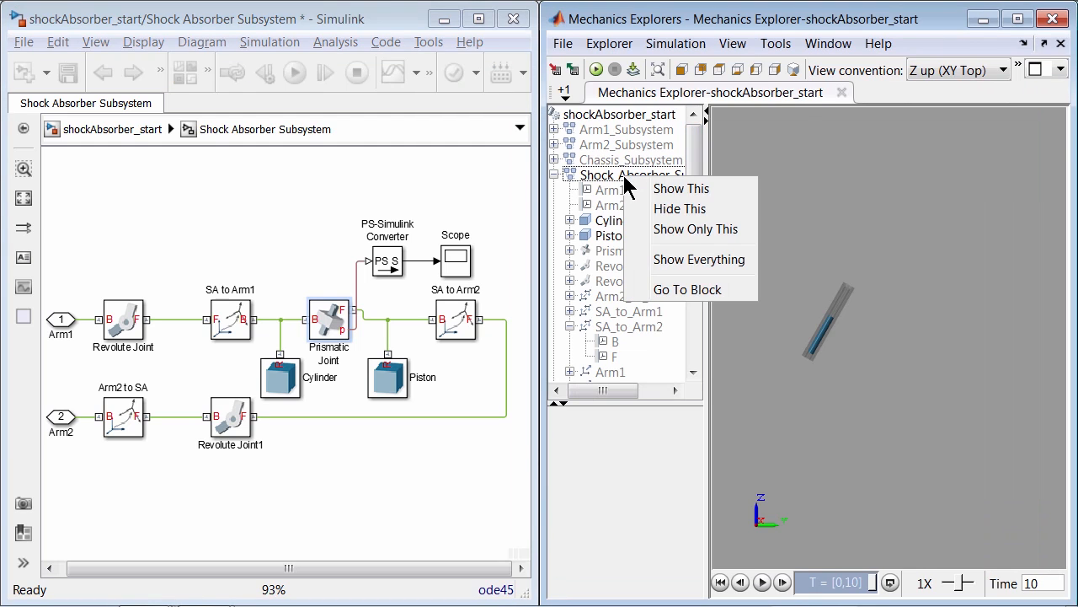
pyautogui.click(693, 260)
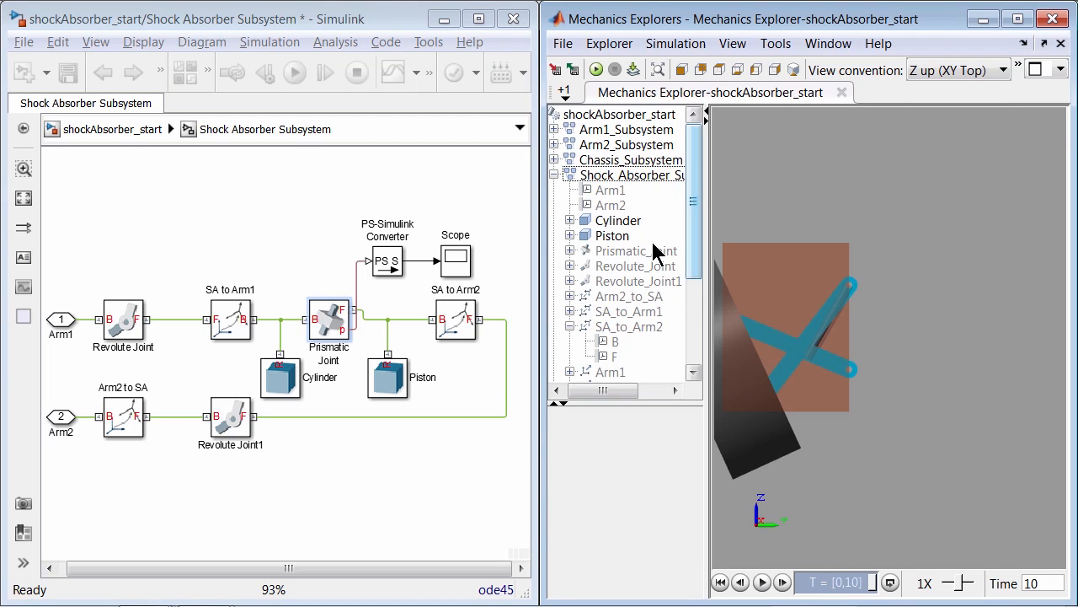
pyautogui.click(555, 175)
# Update and simulate the model, and reopen the Scope to view the damped position of the Prismatic Joint
pyautogui.click(634, 70)
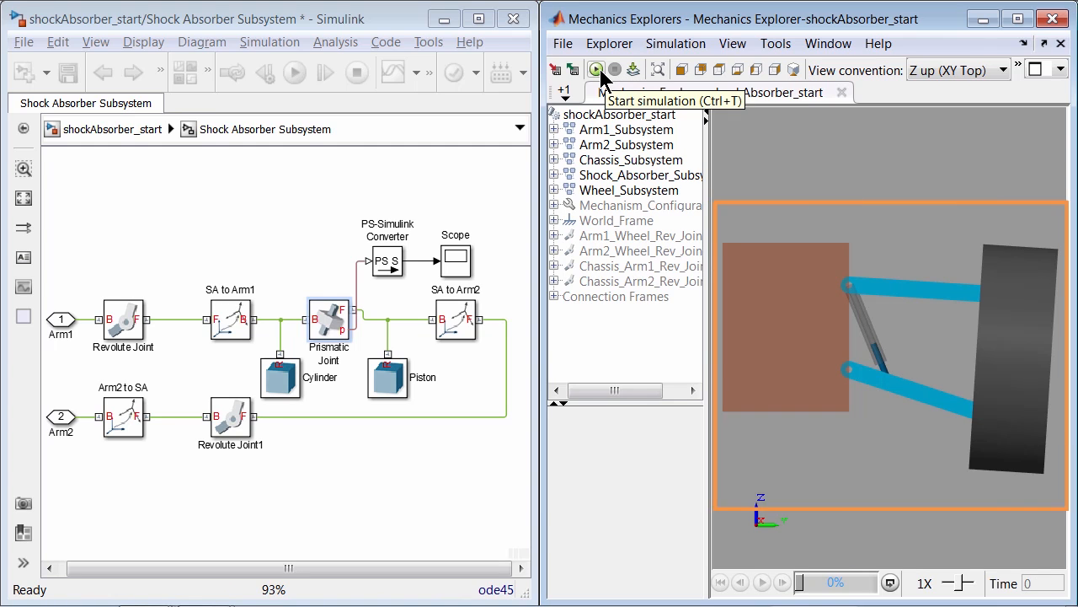
pyautogui.click(596, 71)
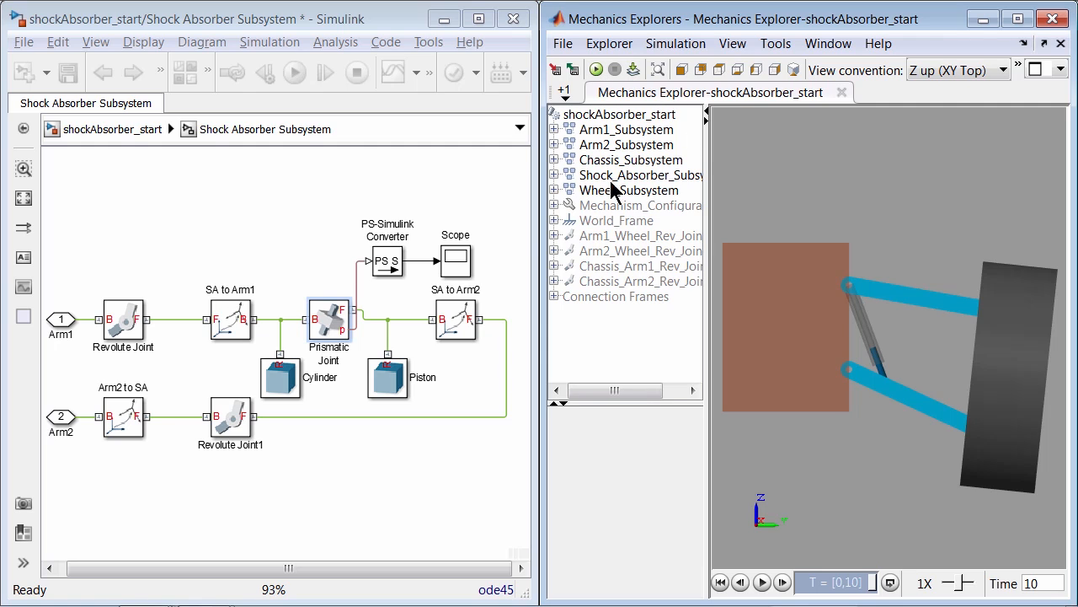
pyautogui.doubleClick(462, 262)
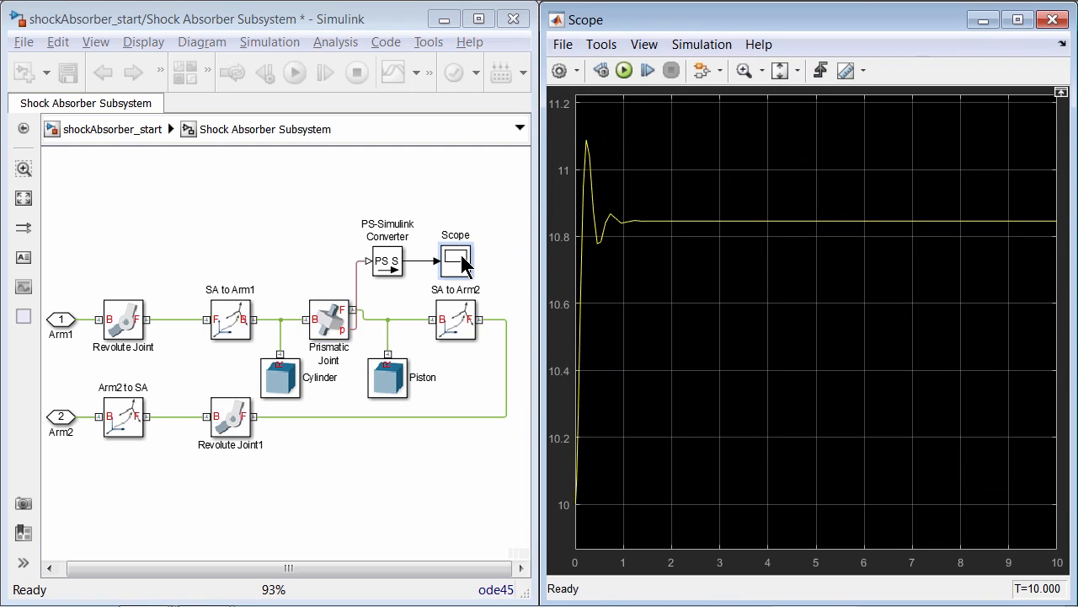
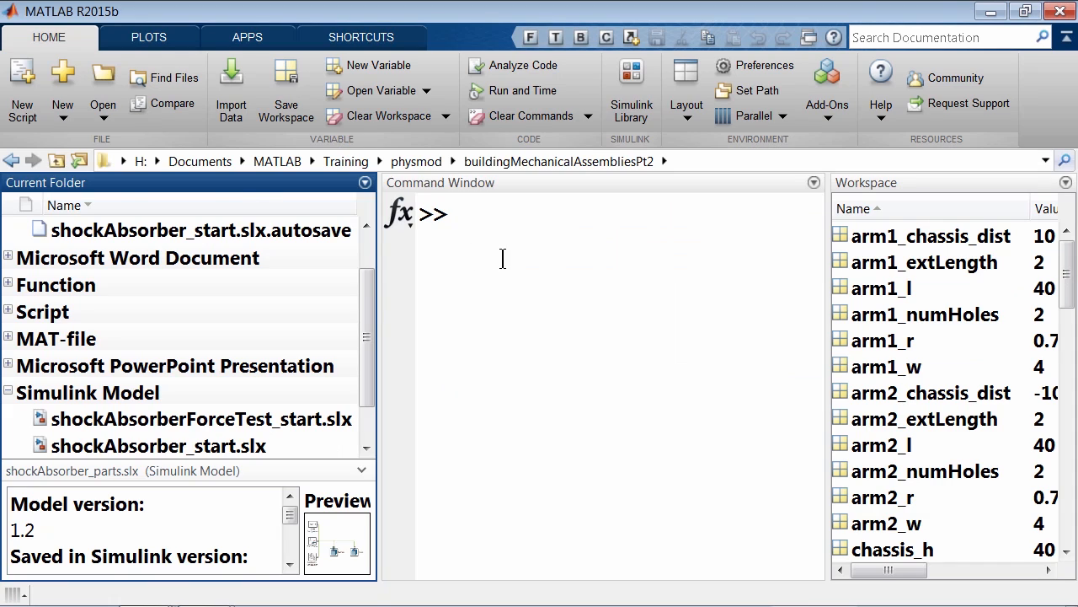
# Switch to MATLAB and open the model shockAbsorberForceTest_start.slx from the current folder
pyautogui.click(503, 259)
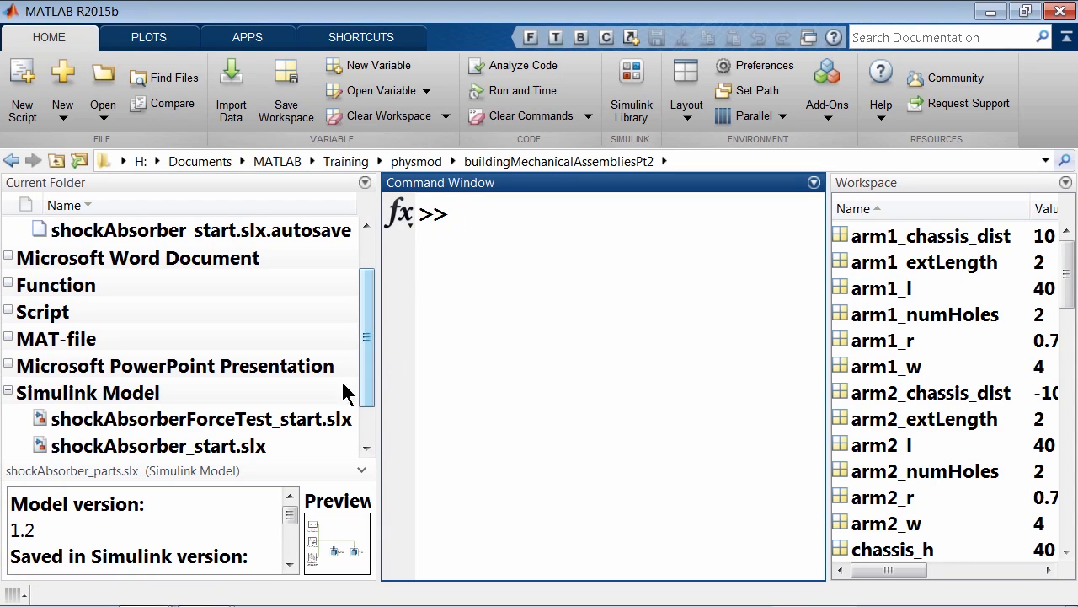
pyautogui.click(305, 421)
pyautogui.doubleClick(305, 421)
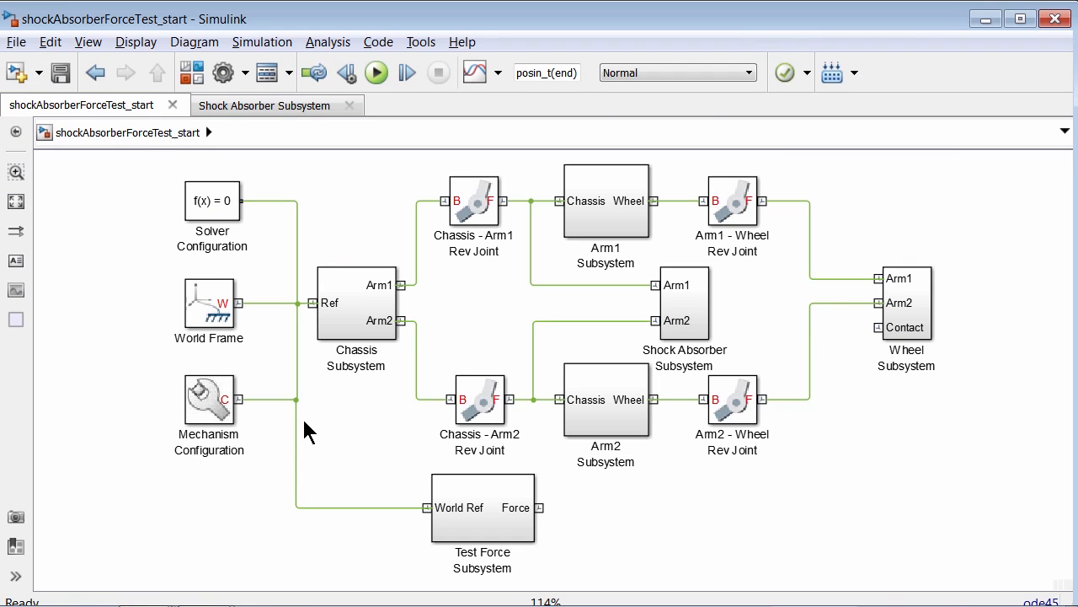
# Update the force test model, show the mechanism from the side in the Y-Z plane, and fit the block diagram beside it
pyautogui.hotkey('ctrl', 't')
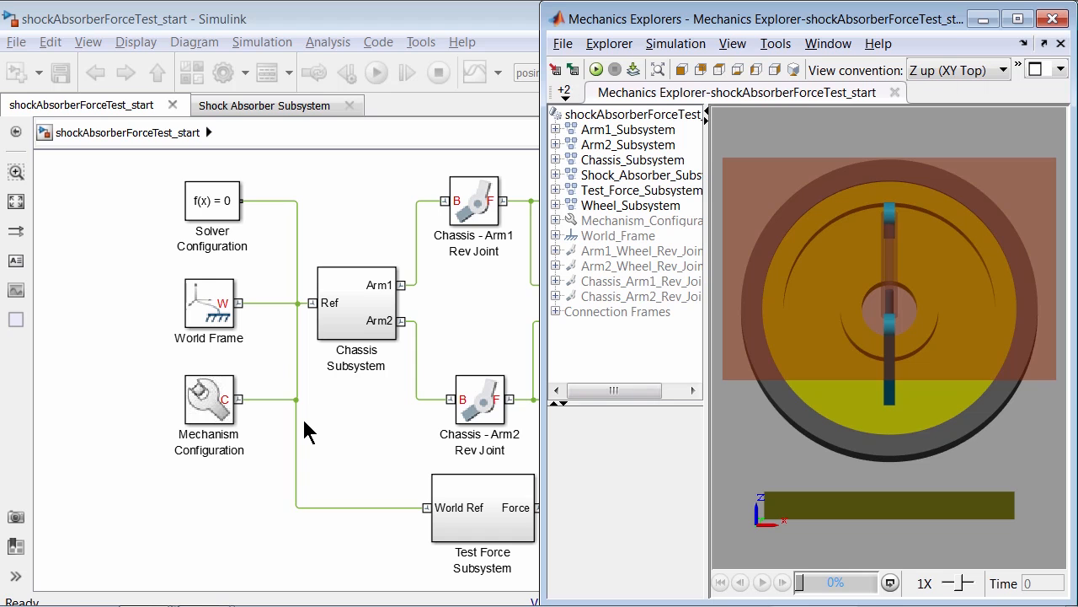
pyautogui.click(757, 71)
pyautogui.moveTo(479, 24); pyautogui.dragTo(2, 7)
pyautogui.press('space')
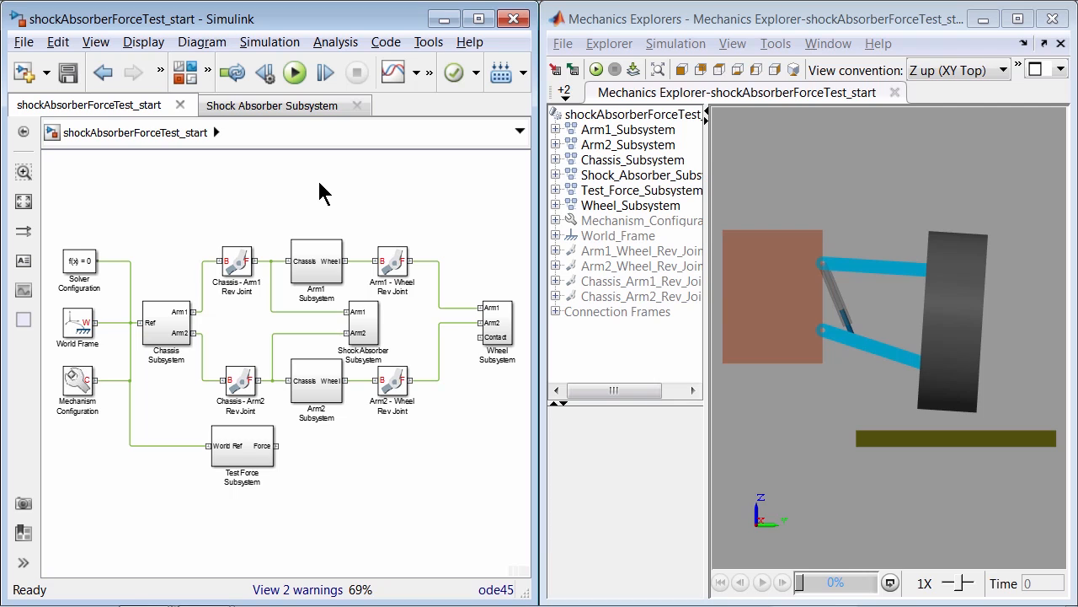
# Highlight the Test Force Subsystem and the Wheel Subsystem's contact transform in the model tree to locate their frames
pyautogui.click(590, 194)
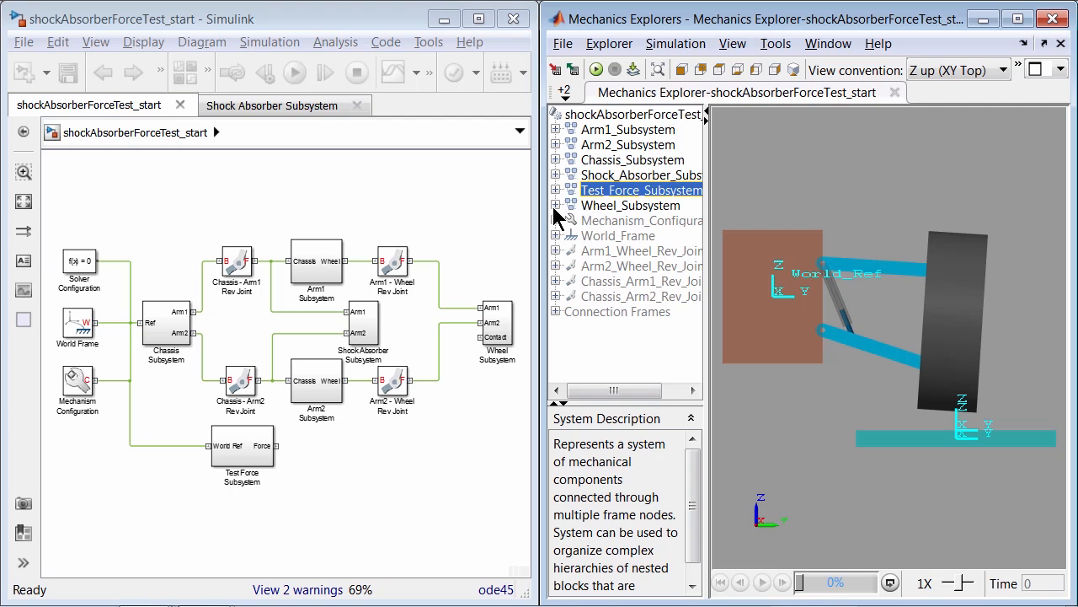
pyautogui.click(555, 206)
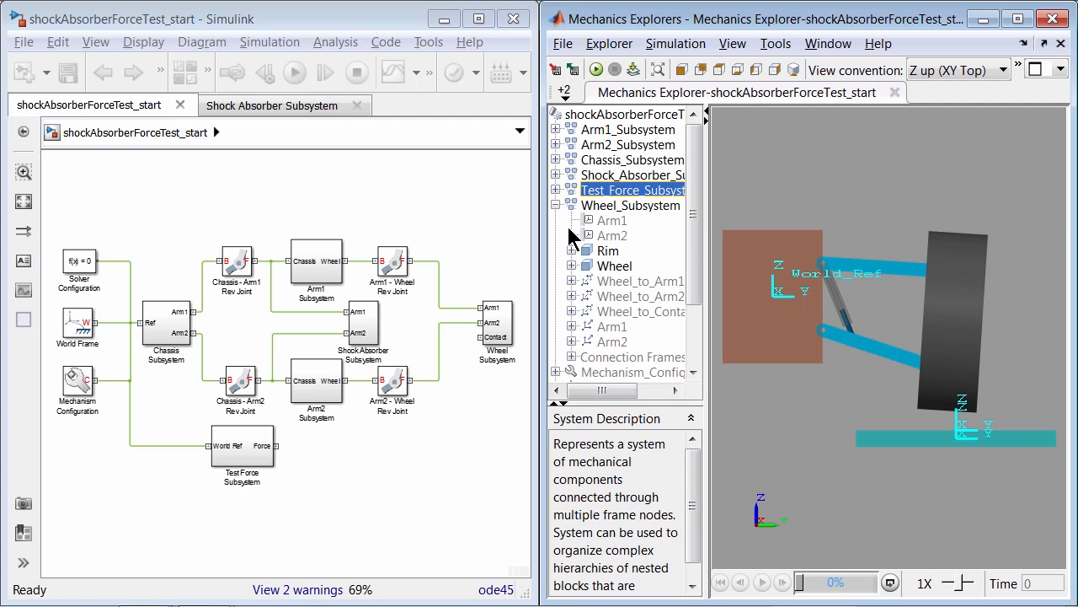
pyautogui.click(604, 320)
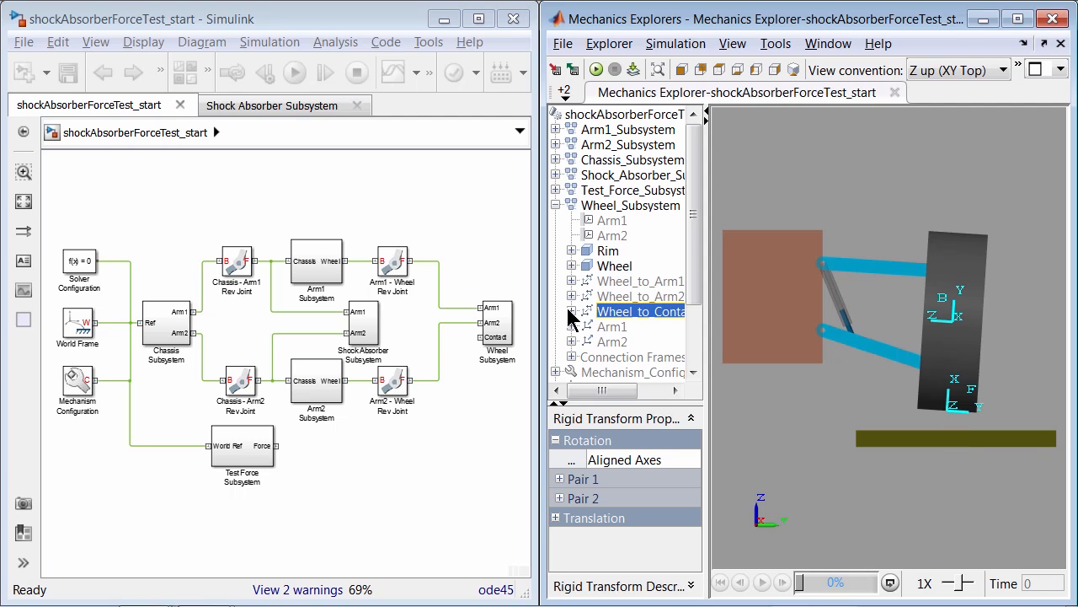
# In the Test Force Subsystem, insert a Prismatic Joint from the SimMechanics Joints library between World to Platform and the Platform Subsystem
pyautogui.doubleClick(262, 451)
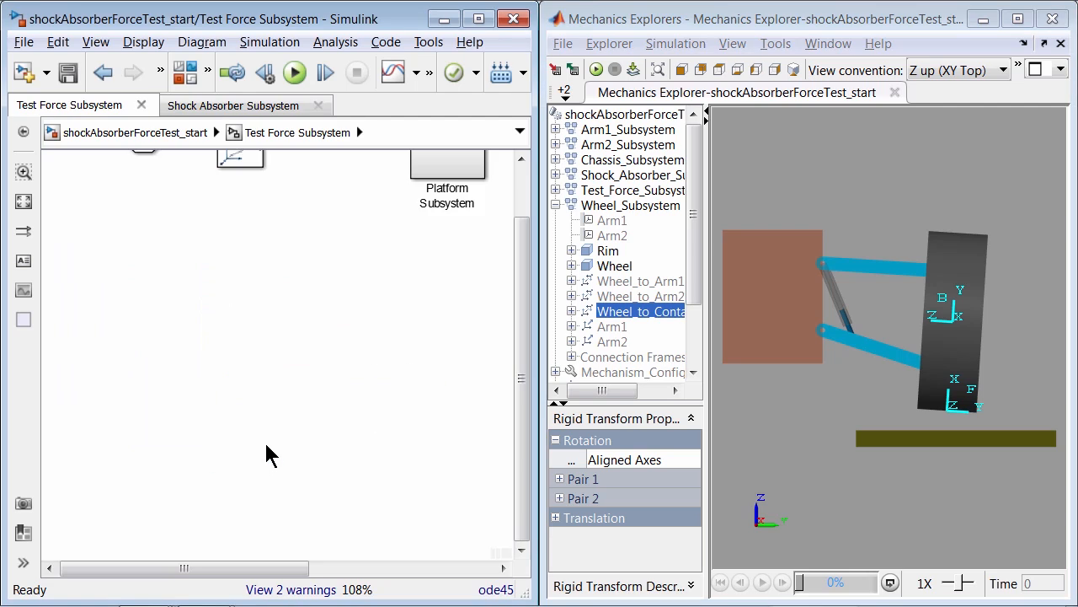
pyautogui.press('space')
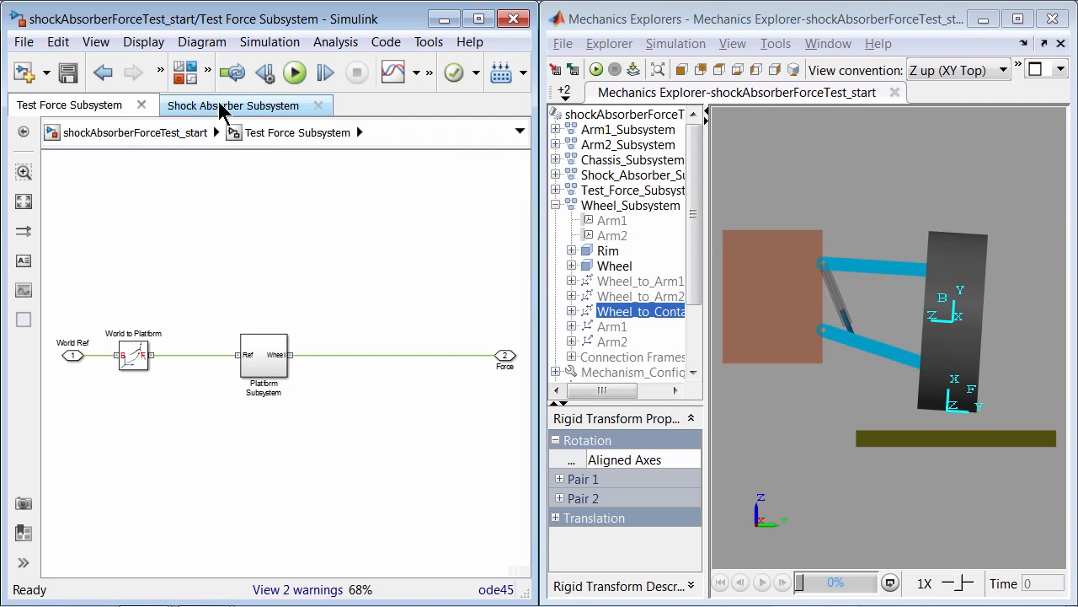
pyautogui.click(185, 74)
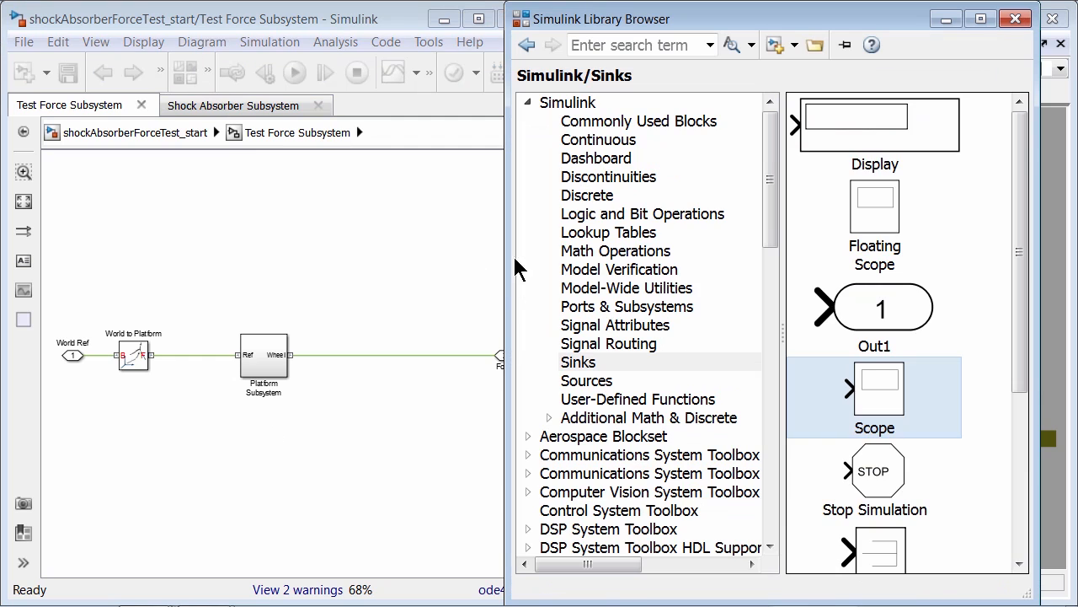
pyautogui.moveTo(773, 241); pyautogui.dragTo(775, 493)
pyautogui.click(633, 307)
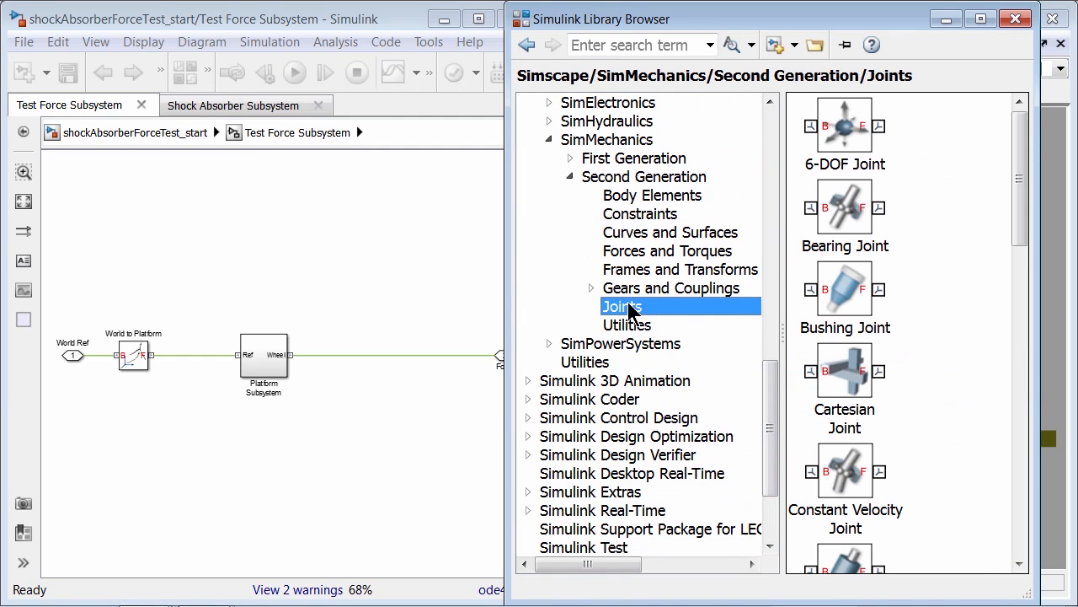
pyautogui.click(859, 455)
pyautogui.scroll(-5, 860, 460)
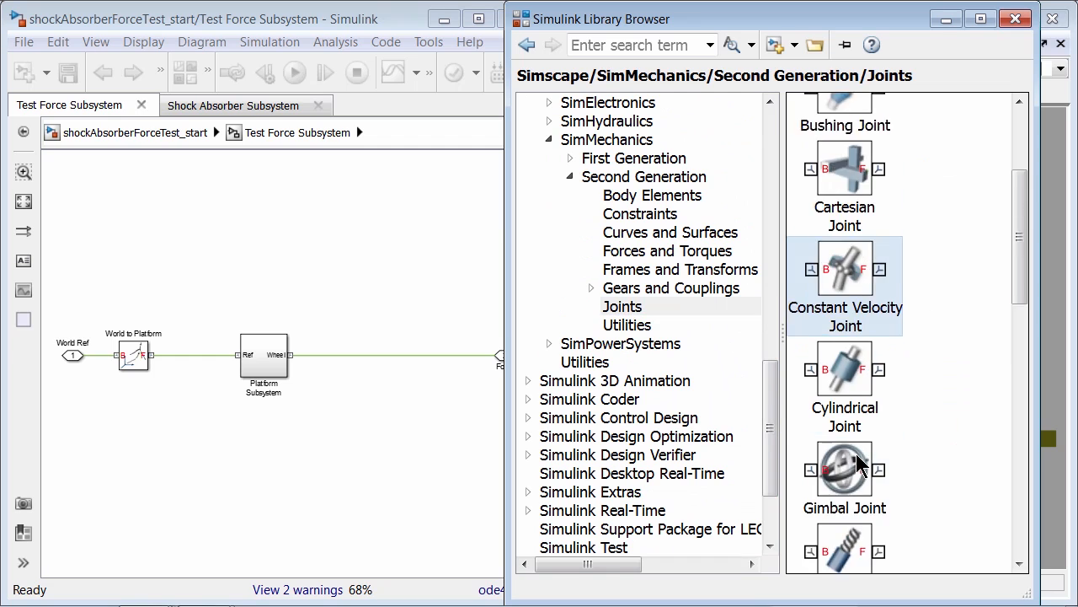
pyautogui.scroll(-2, 859, 459)
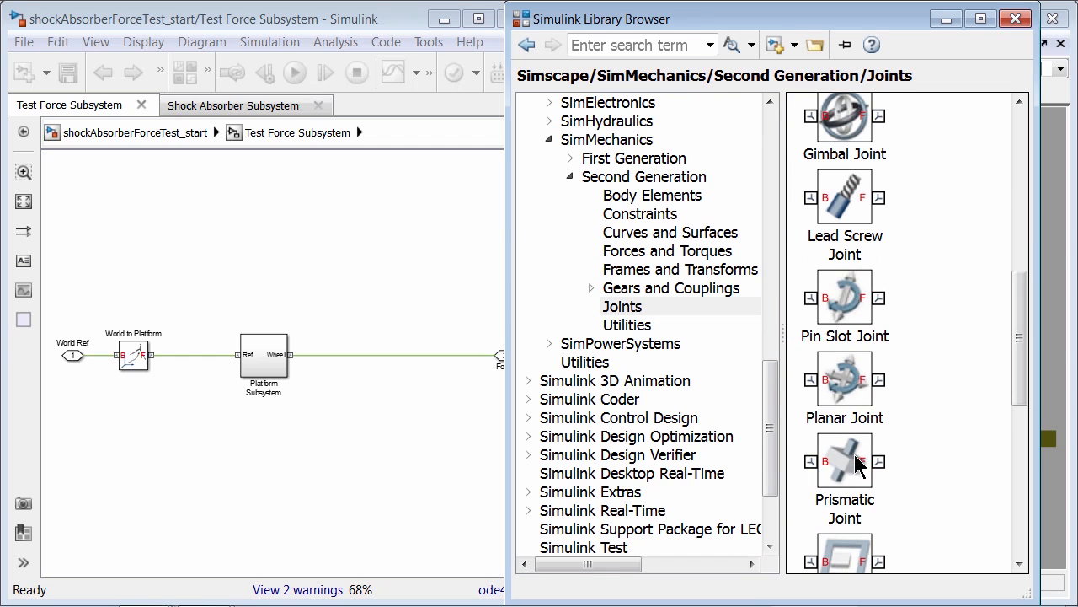
pyautogui.moveTo(860, 460); pyautogui.dragTo(192, 428)
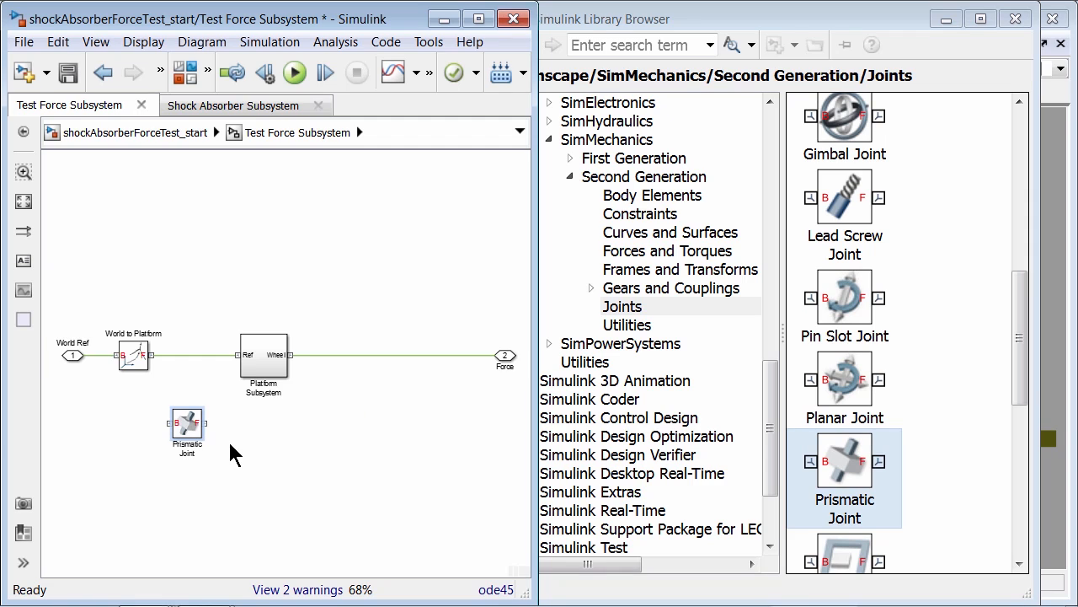
pyautogui.scroll(1, 232, 450)
pyautogui.moveTo(176, 434); pyautogui.dragTo(202, 364)
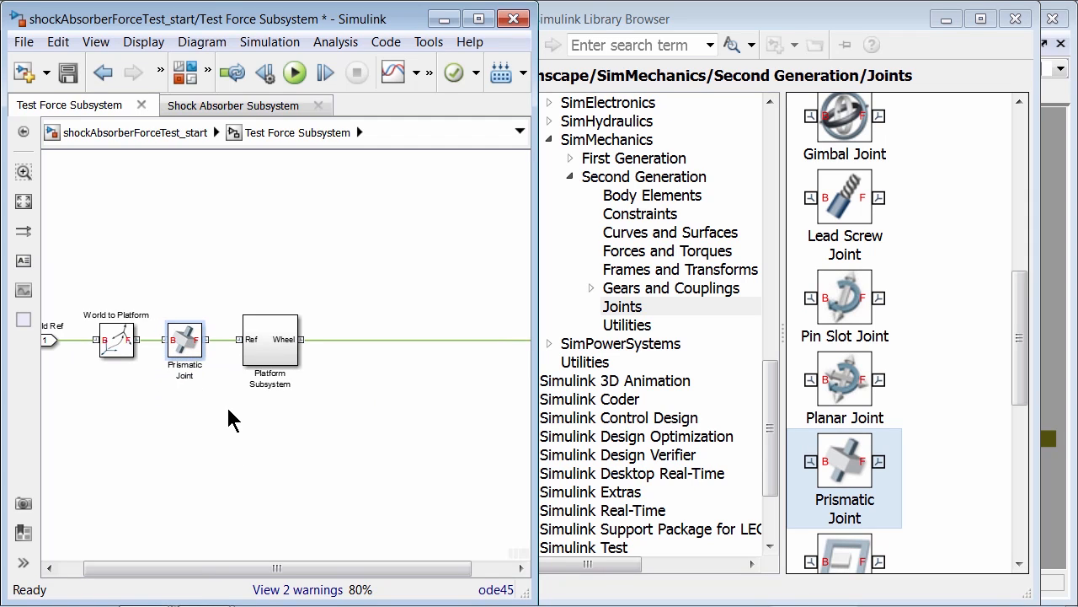
# Open the properties of the Prismatic Joint in the Test Force Subsystem and expand its Z primitive's Actuation settings
pyautogui.doubleClick(193, 346)
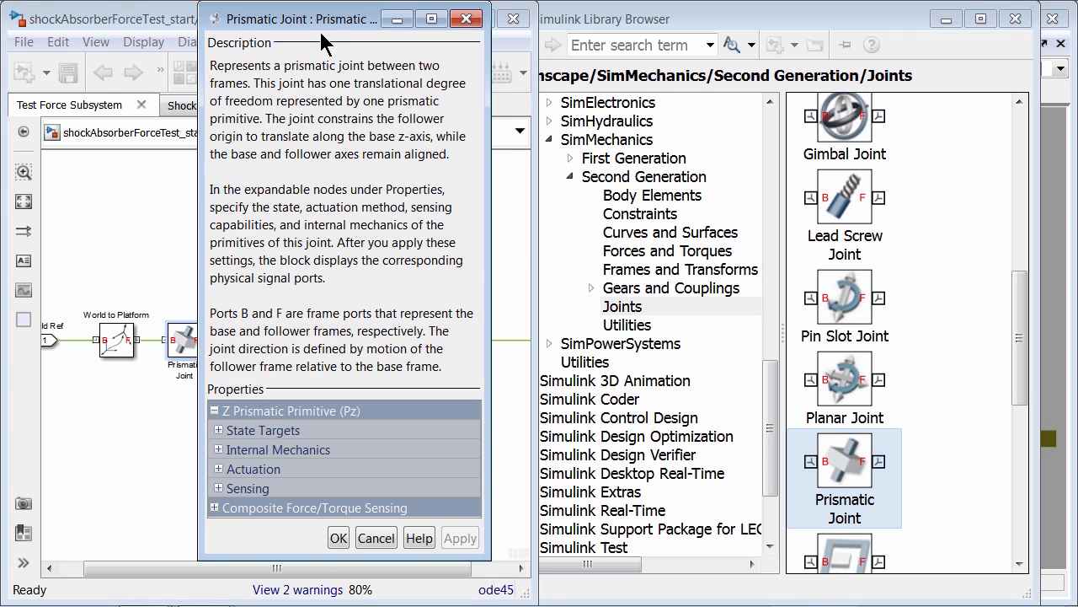
pyautogui.moveTo(310, 20); pyautogui.dragTo(2, 6)
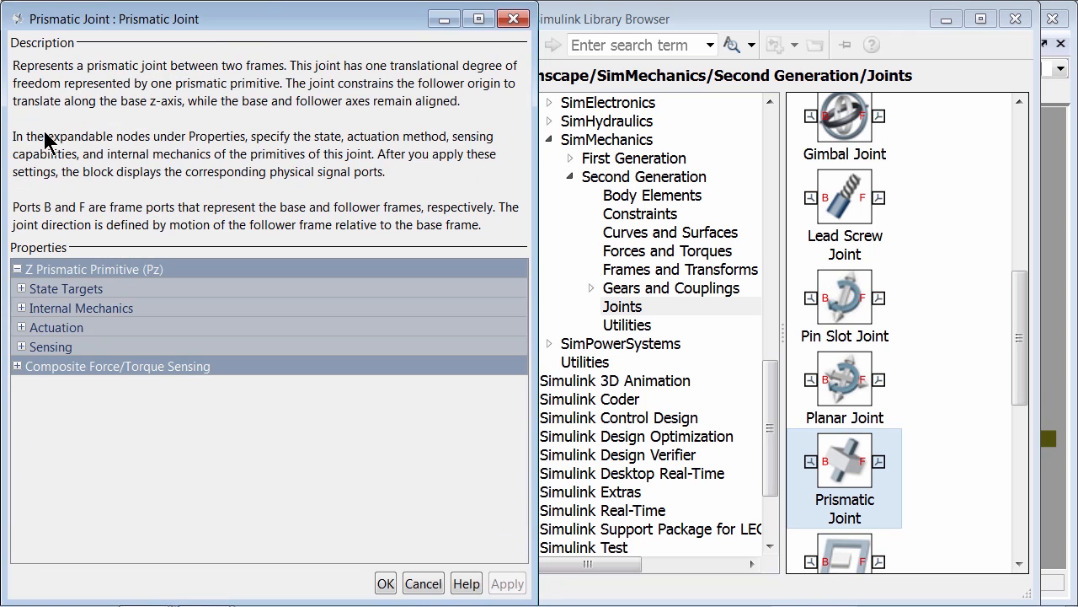
pyautogui.click(22, 327)
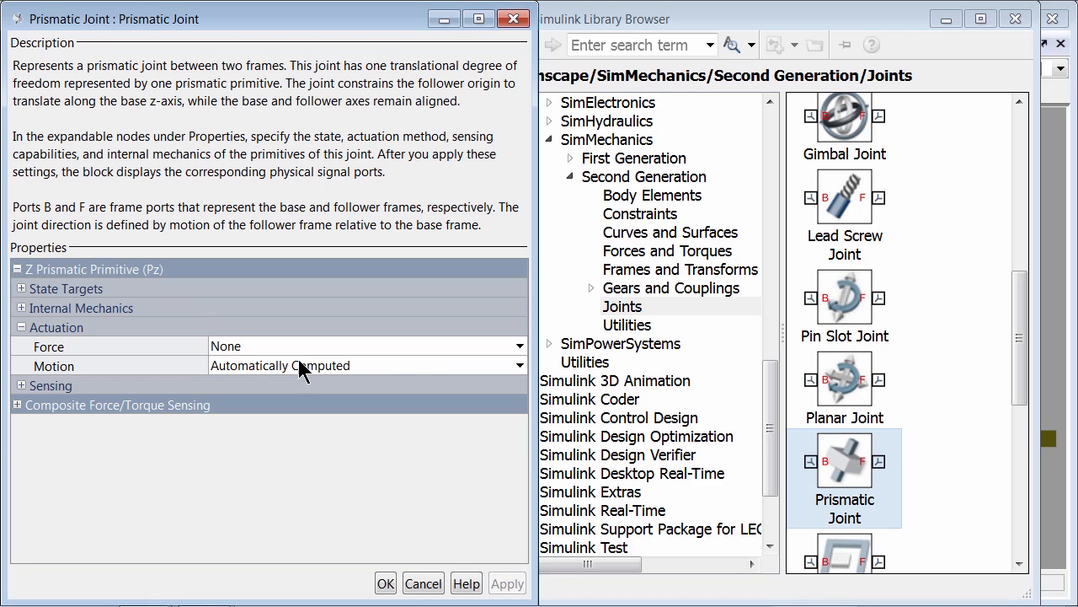
# Try setting the joint's actuation Force to Provided by Input, apply it, and inspect the block's ports in the diagram
pyautogui.click(420, 366)
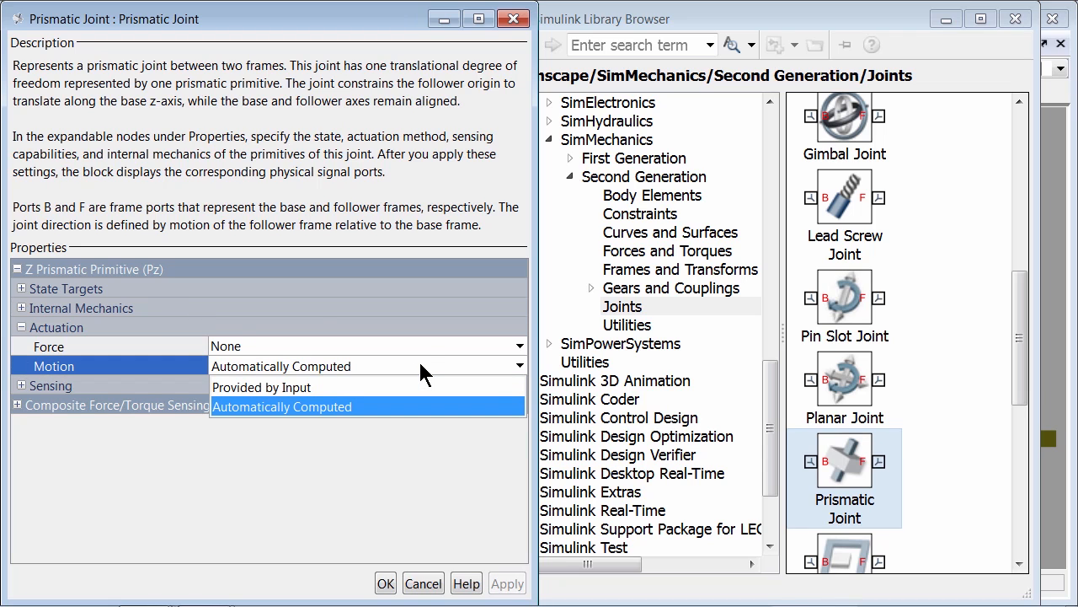
pyautogui.click(420, 365)
pyautogui.click(432, 347)
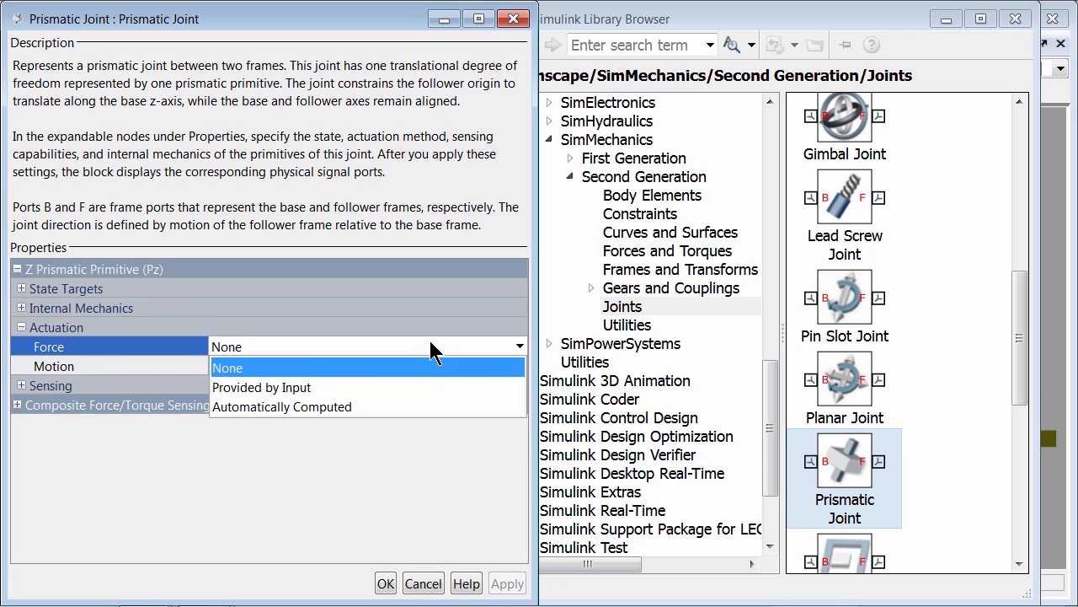
pyautogui.click(415, 387)
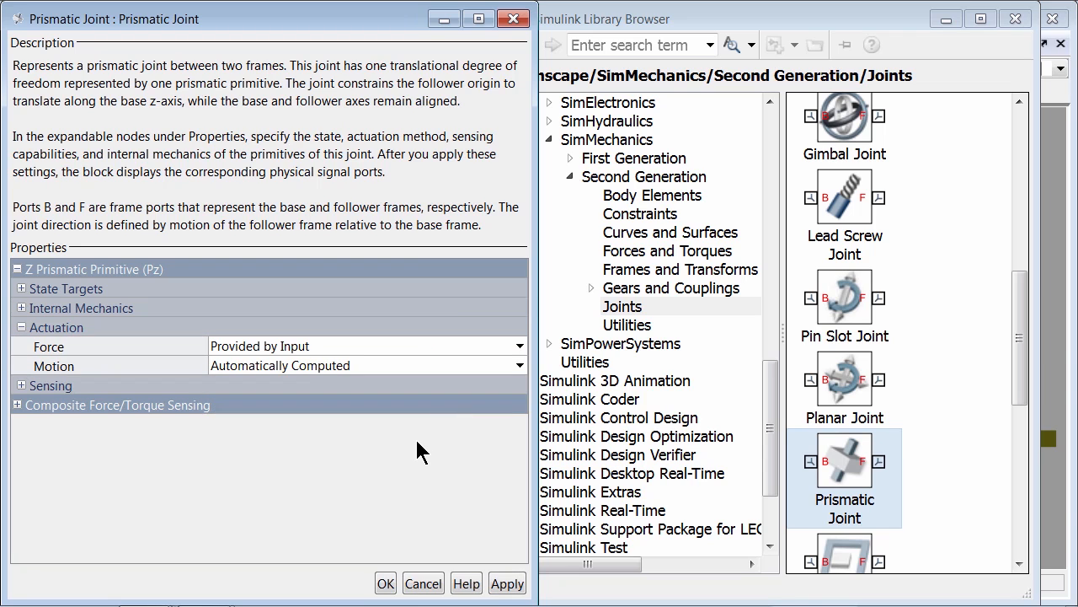
pyautogui.click(507, 581)
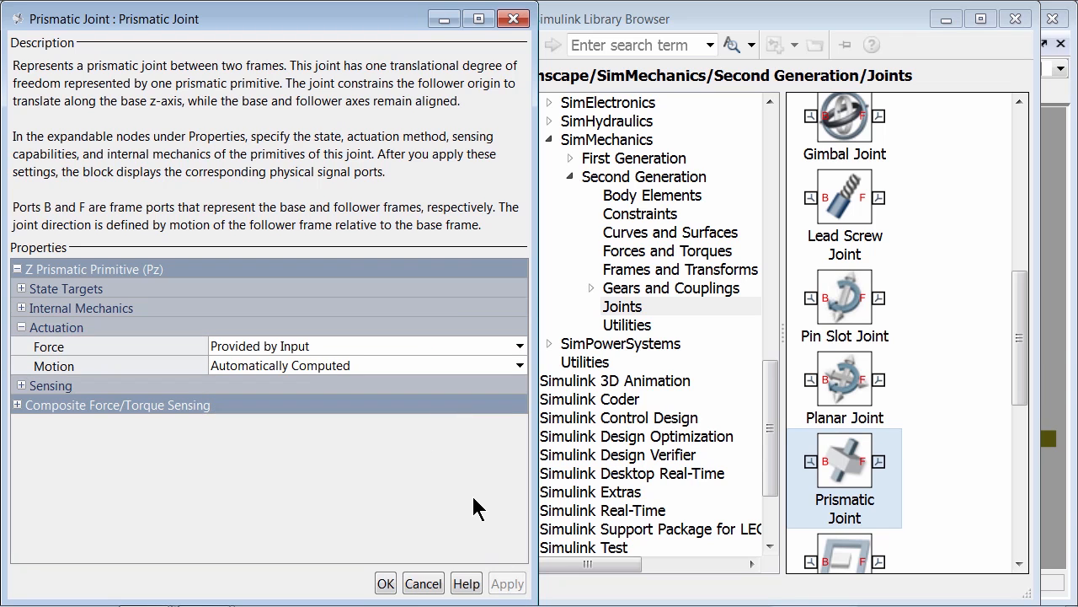
pyautogui.hotkey('alt', 'Tab')
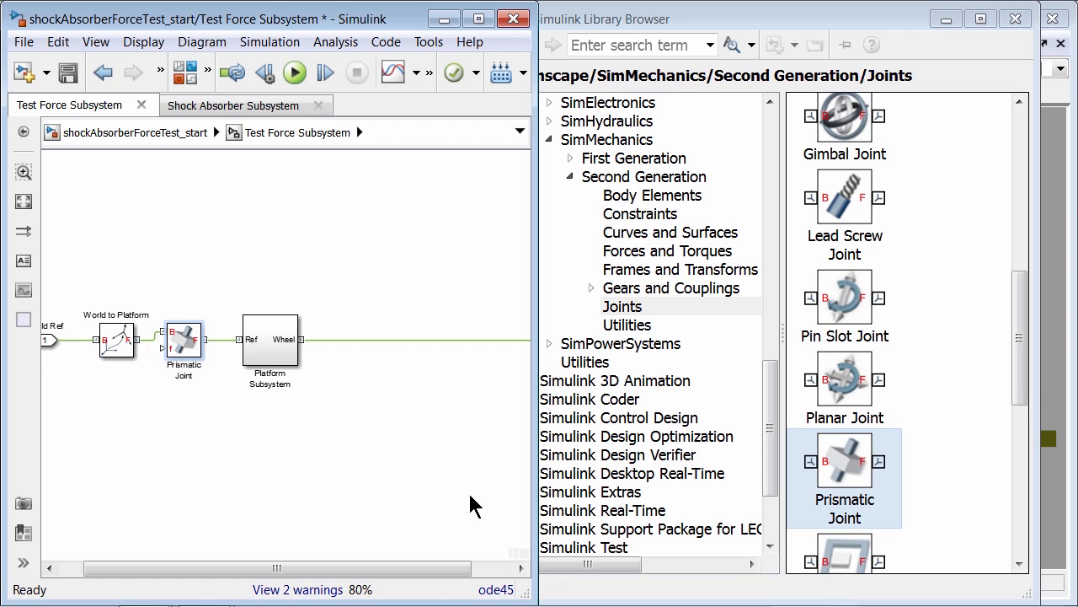
pyautogui.hotkey('alt', 'Tab')
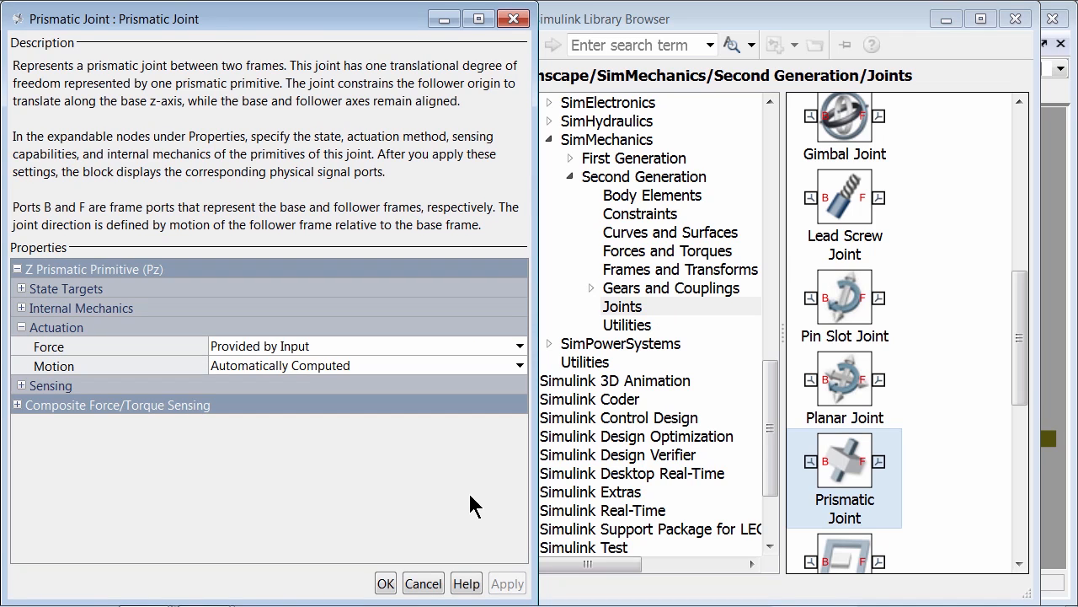
# Set the joint's actuation Motion to Provided by Input and Force to Automatically Computed, then check the block's ports and the mechanism view
pyautogui.click(380, 367)
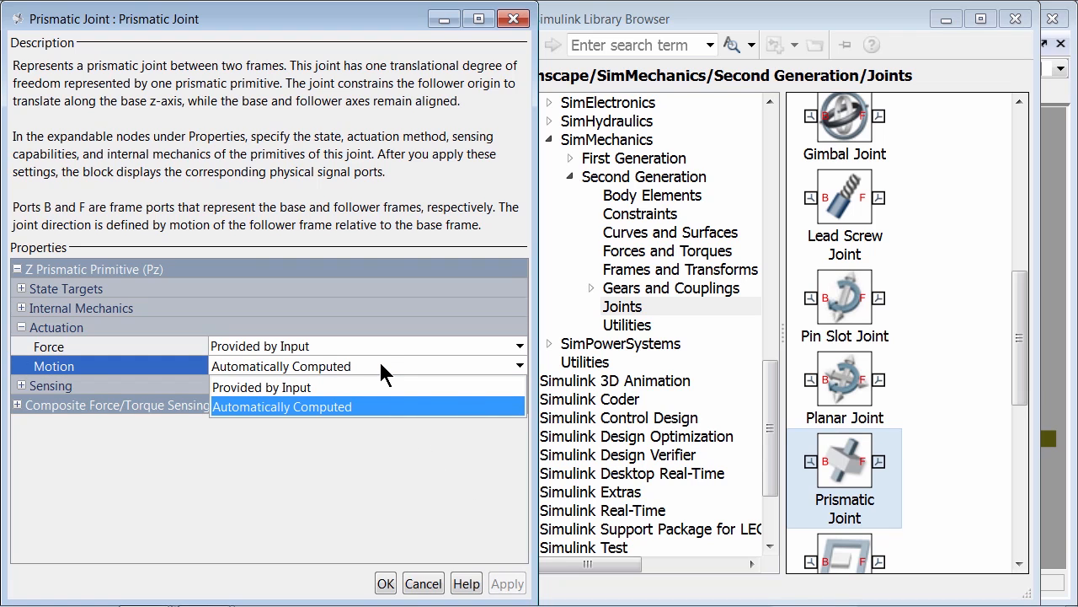
pyautogui.click(369, 387)
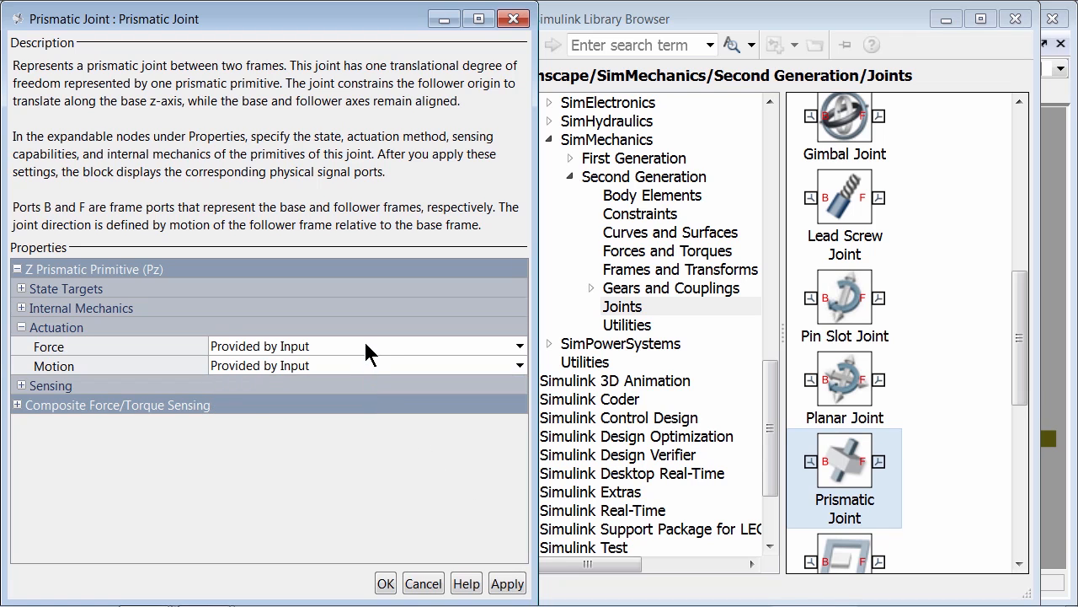
pyautogui.click(365, 345)
pyautogui.click(364, 407)
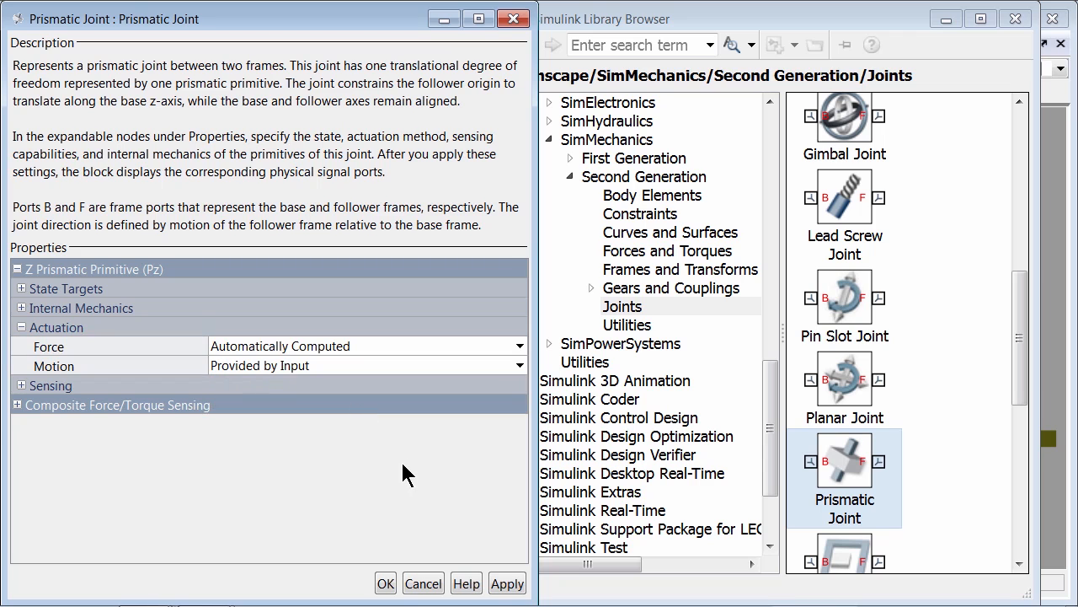
pyautogui.click(504, 583)
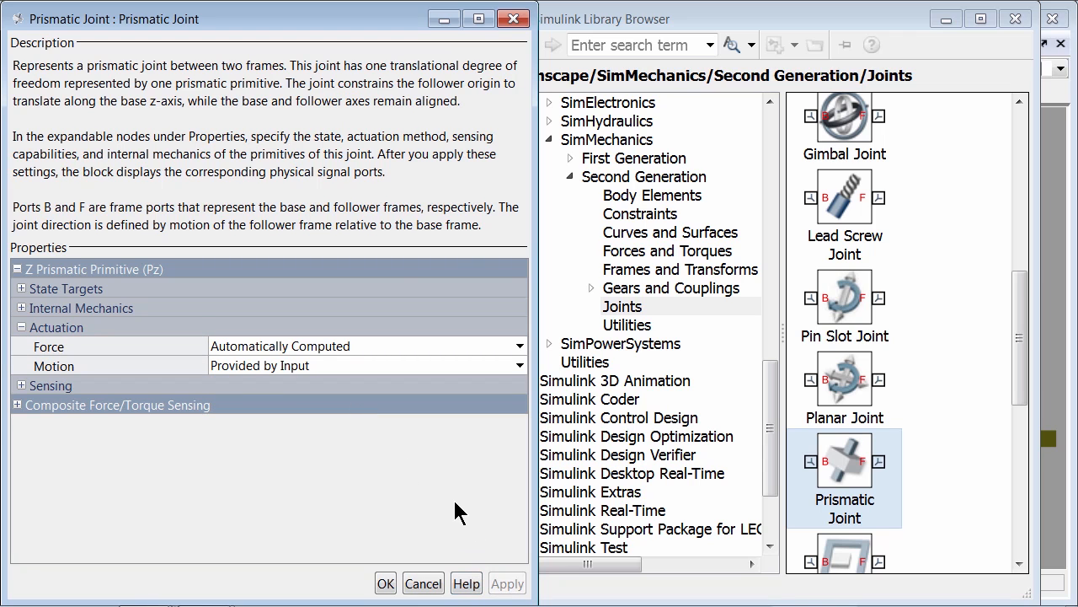
pyautogui.hotkey('alt', 'Tab')
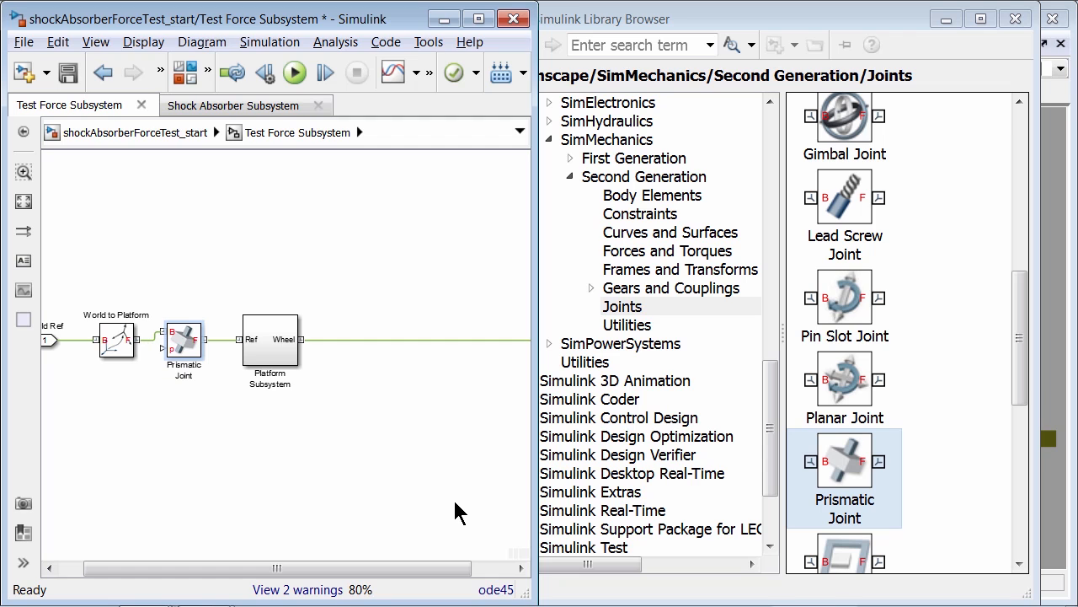
pyautogui.hotkey('alt', 'Tab')
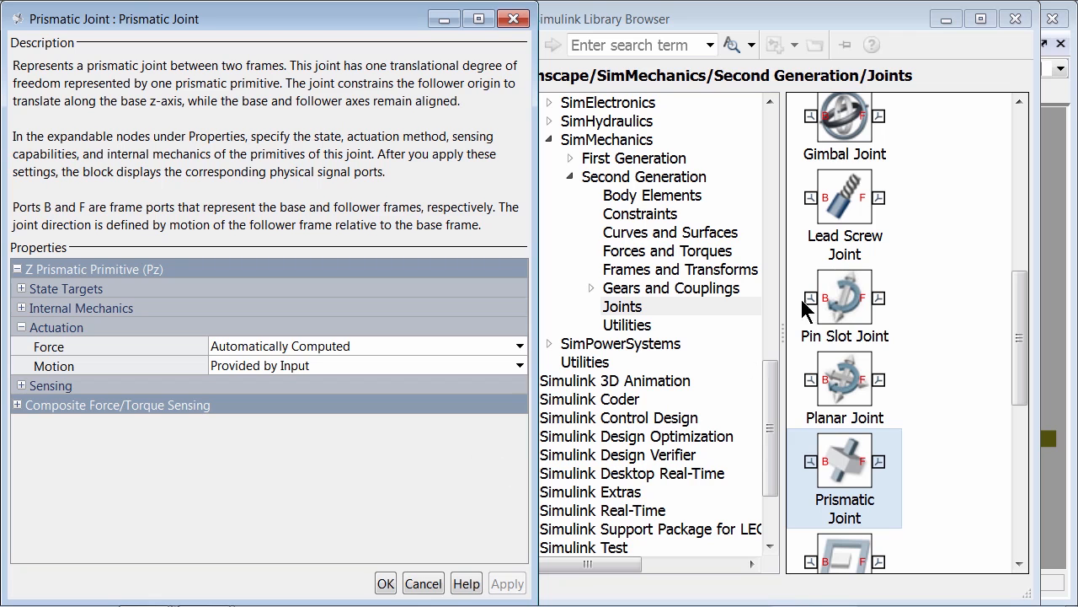
pyautogui.click(947, 18)
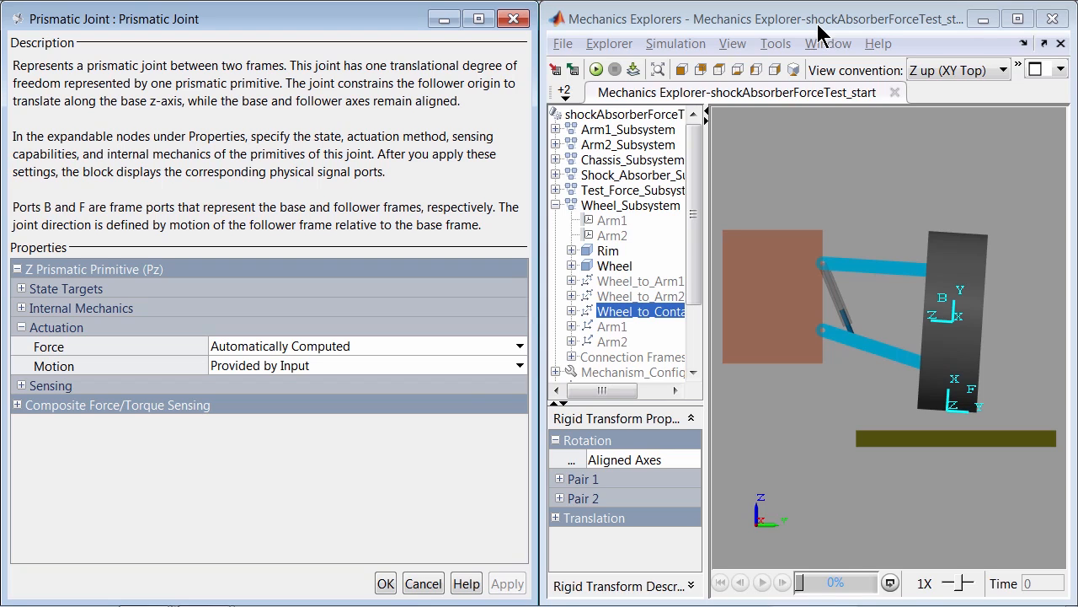
pyautogui.click(386, 583)
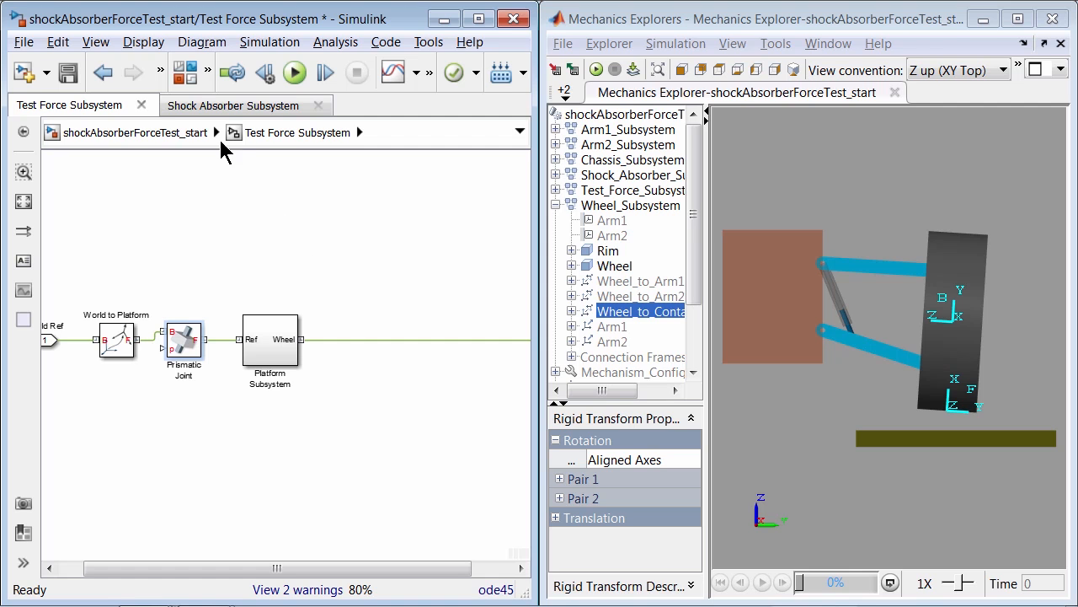
# Add a Pulse Generator from the Simulink Sources library to the Test Force Subsystem, below the World Ref port
pyautogui.click(185, 73)
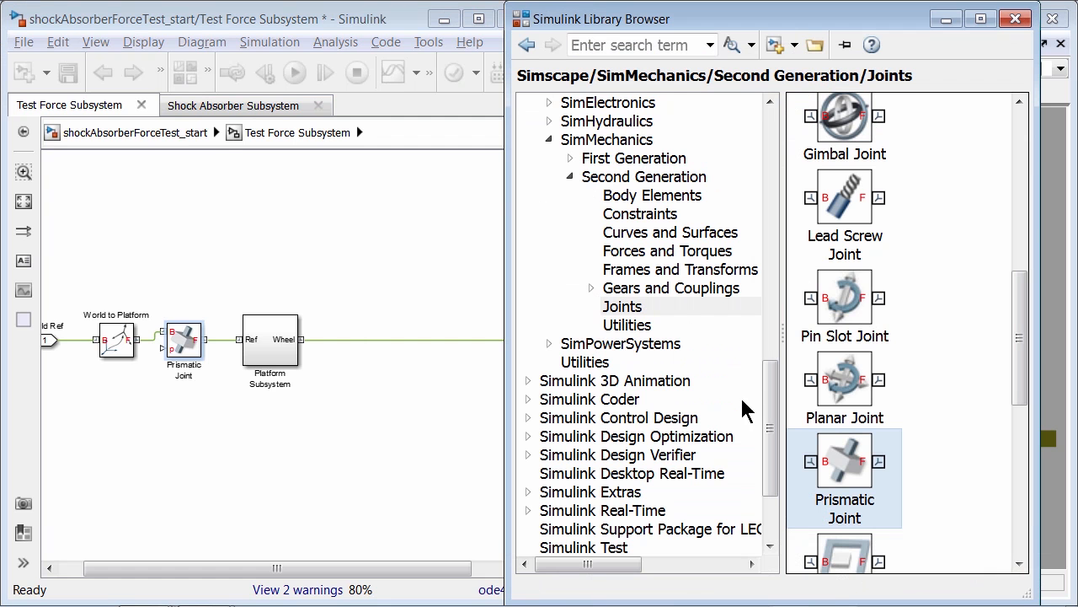
pyautogui.moveTo(770, 433); pyautogui.dragTo(767, 139)
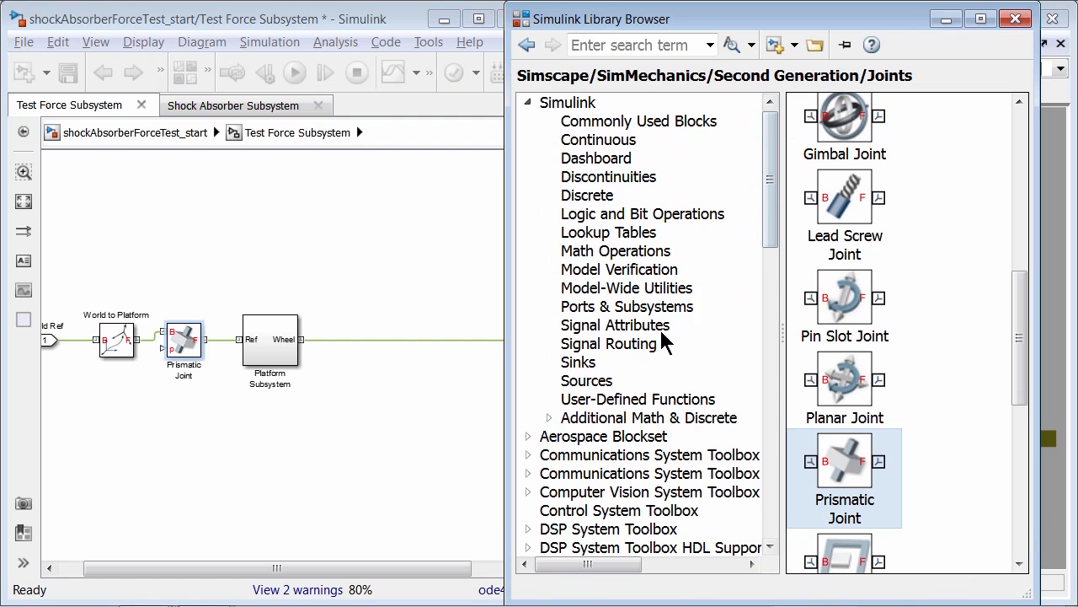
pyautogui.click(610, 380)
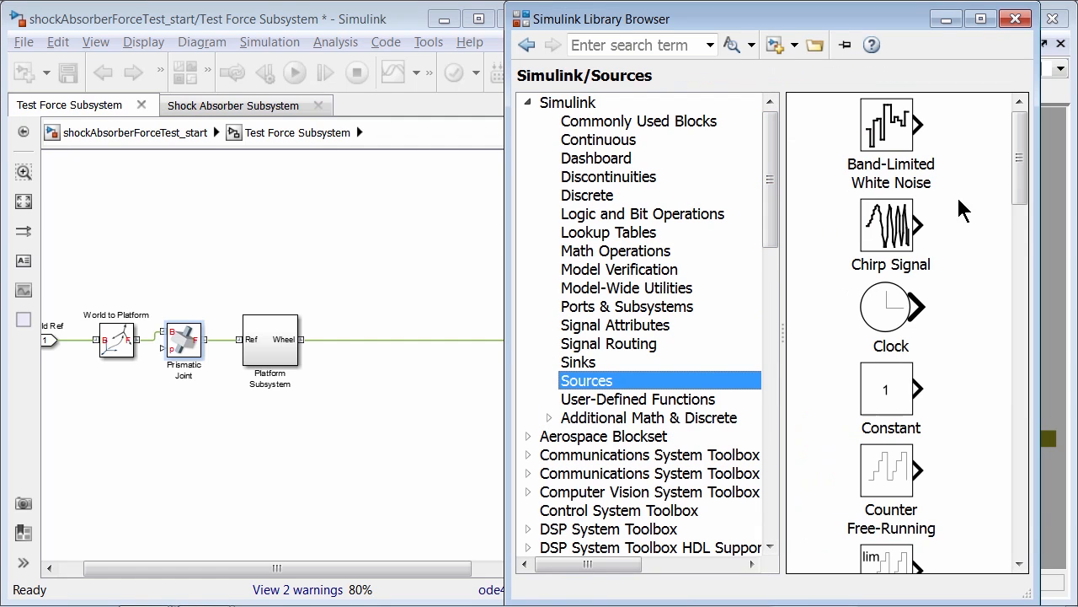
pyautogui.moveTo(1021, 135); pyautogui.dragTo(1022, 312)
pyautogui.click(889, 331)
pyautogui.moveTo(888, 332); pyautogui.dragTo(61, 420)
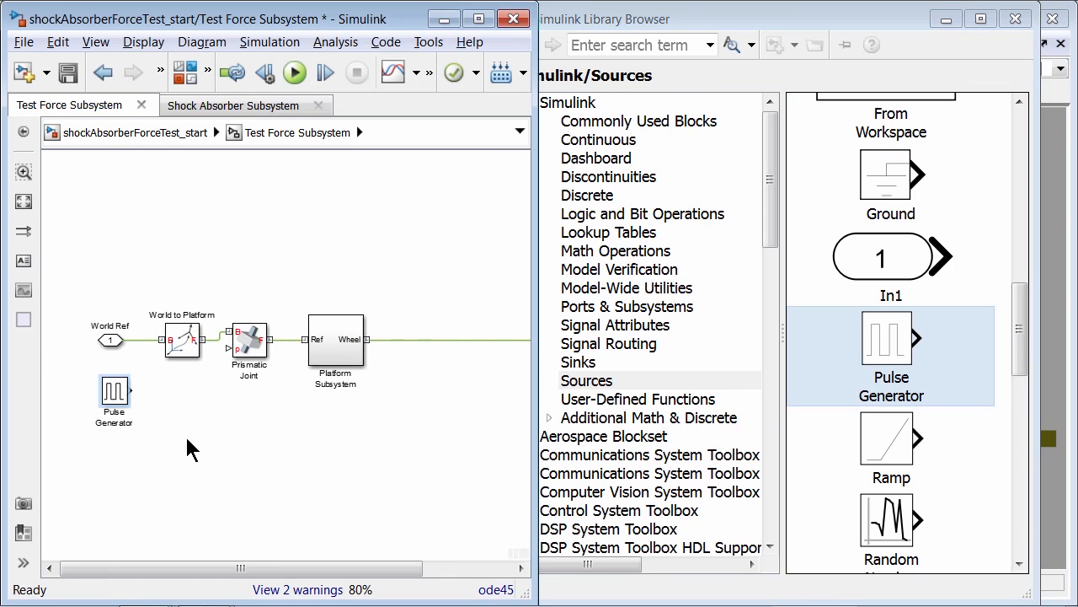
# Configure the Pulse Generator with an amplitude of 0.05, a period of 2 seconds and a pulse width of 50% of the period
pyautogui.doubleClick(118, 390)
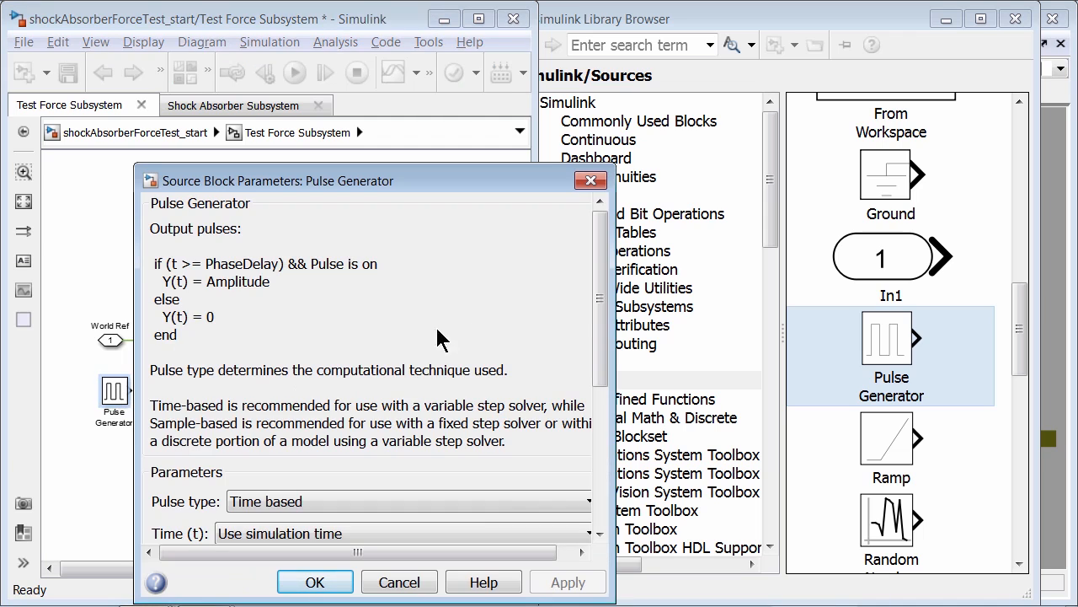
pyautogui.moveTo(602, 300); pyautogui.dragTo(600, 462)
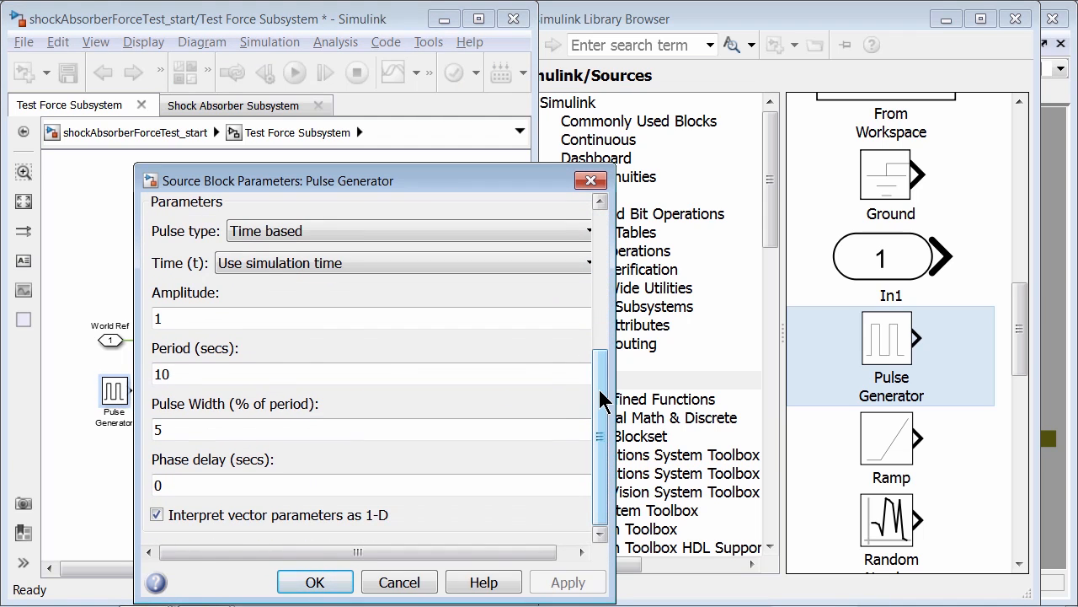
pyautogui.doubleClick(313, 310)
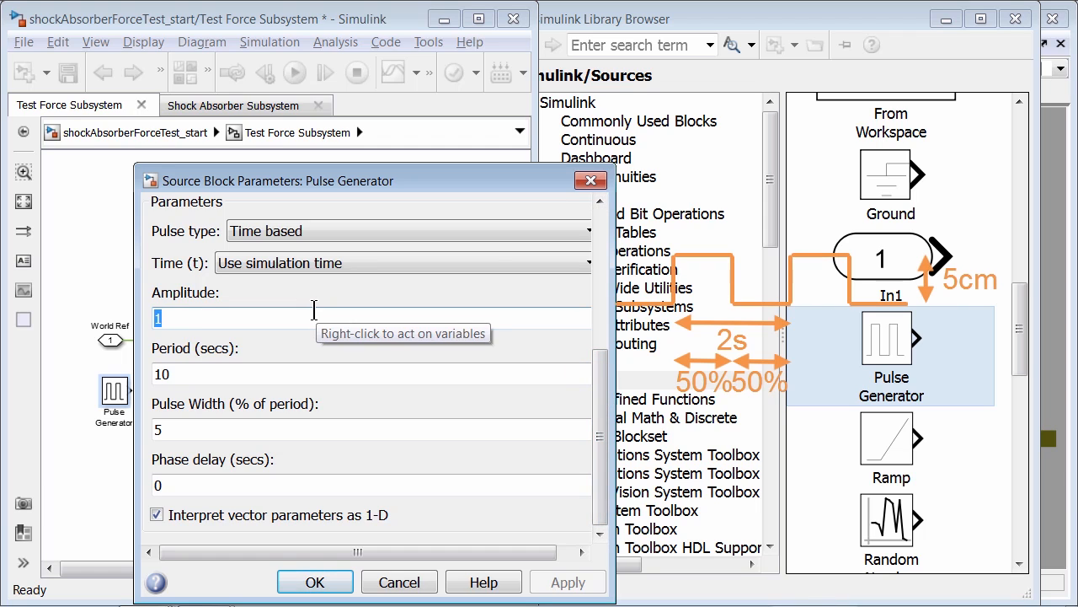
pyautogui.write('0.05')
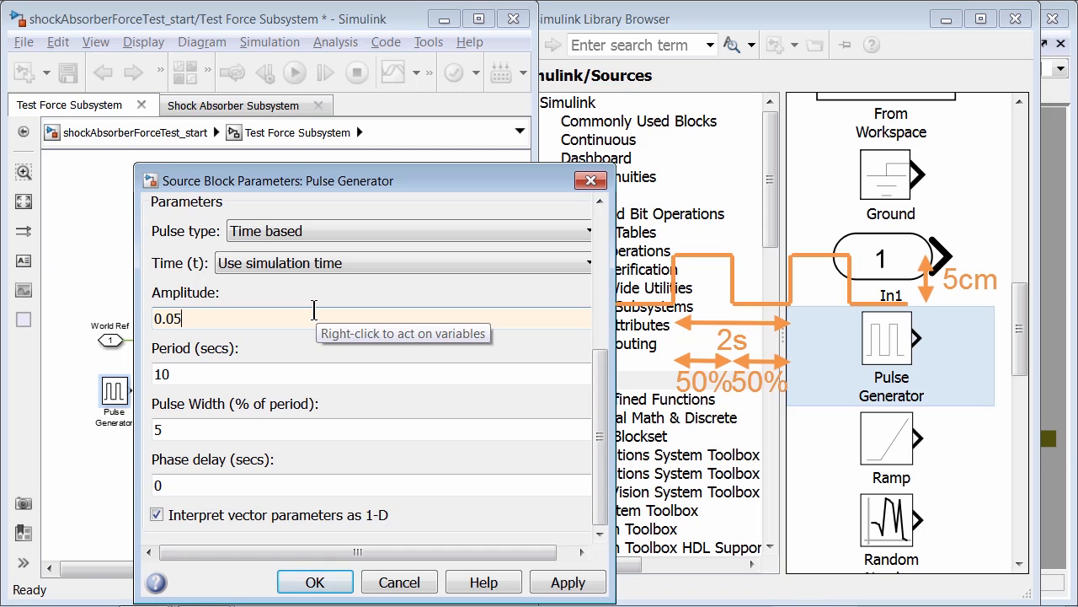
pyautogui.doubleClick(250, 374)
pyautogui.write('2')
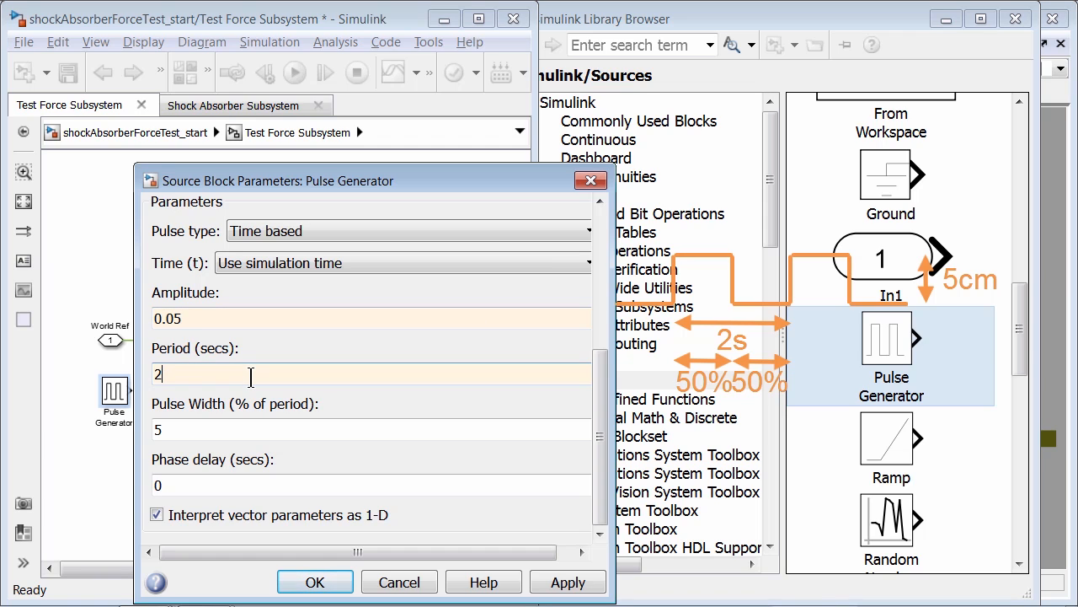
pyautogui.doubleClick(242, 426)
pyautogui.write('5')
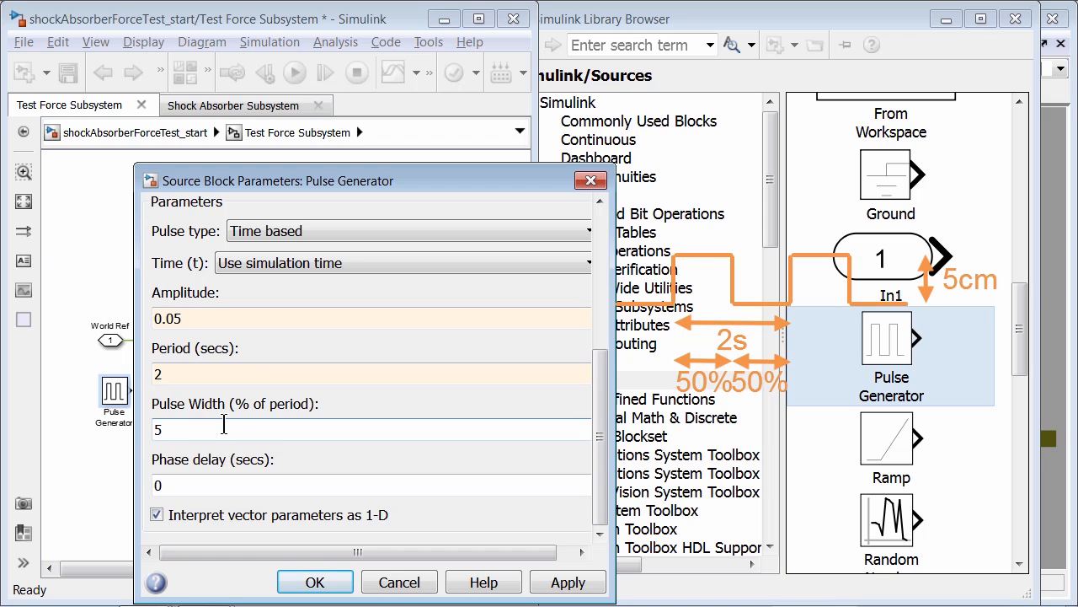
pyautogui.write('0')
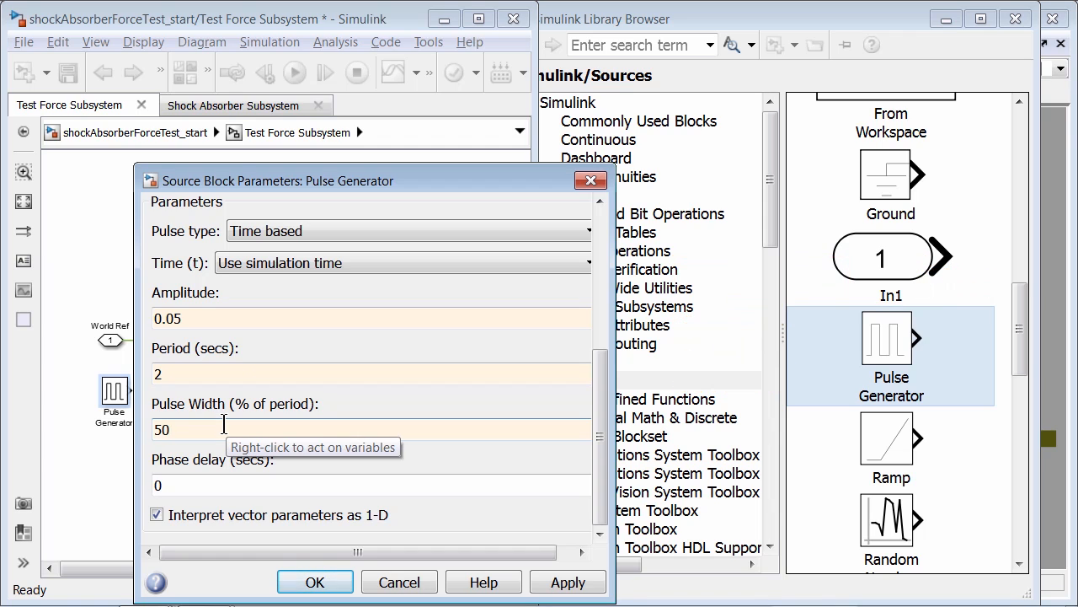
pyautogui.click(312, 582)
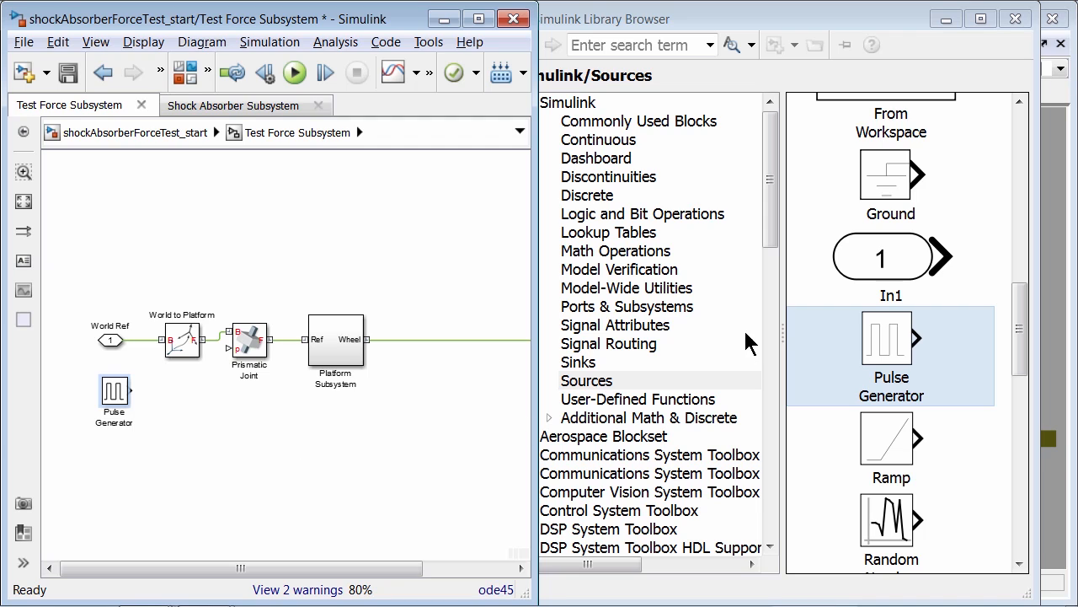
# Add a Simulink-PS Converter from the Simscape Utilities library and connect the Pulse Generator through it to the Prismatic Joint's p port
pyautogui.moveTo(767, 221); pyautogui.dragTo(766, 464)
pyautogui.click(581, 381)
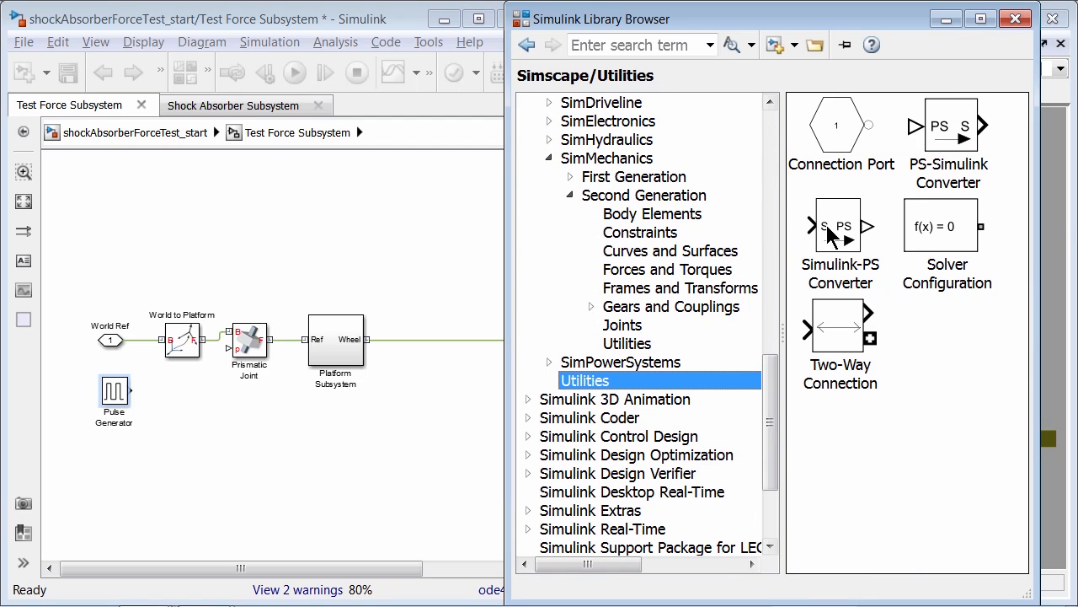
pyautogui.moveTo(845, 228); pyautogui.dragTo(181, 402)
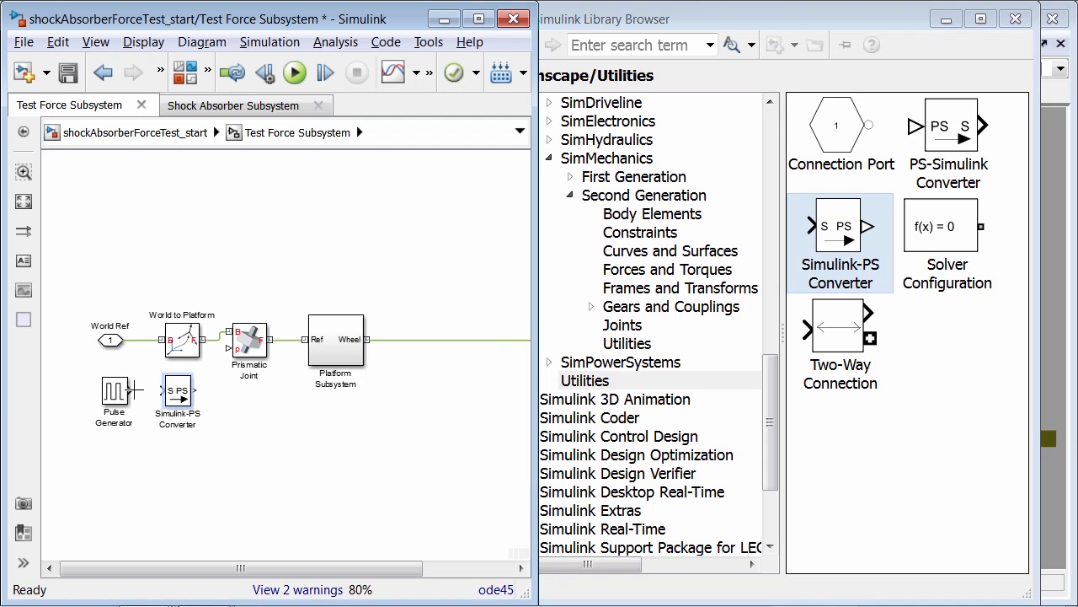
pyautogui.moveTo(131, 390); pyautogui.dragTo(228, 347)
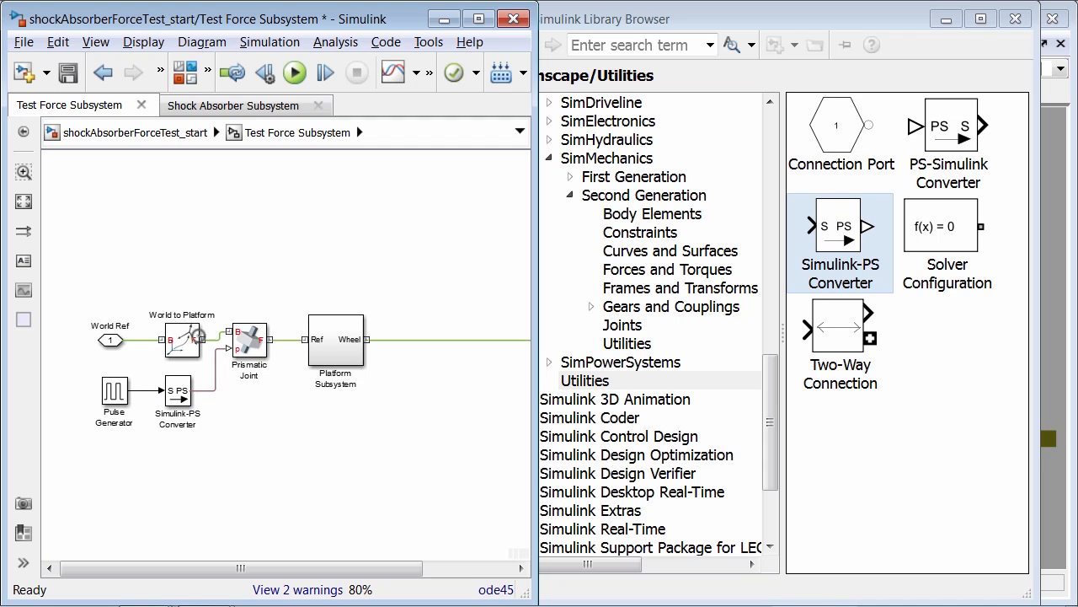
# Shift World Ref and World to Platform together so their connection runs straight into the Prismatic Joint's B port
pyautogui.moveTo(84, 305); pyautogui.dragTo(220, 381)
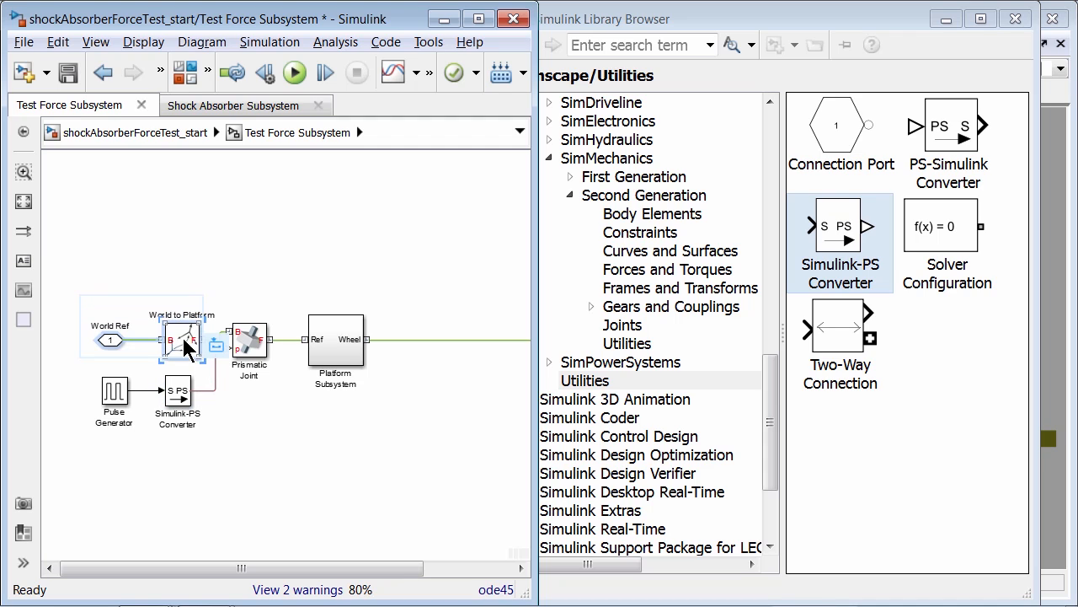
pyautogui.moveTo(183, 340); pyautogui.dragTo(180, 331)
pyautogui.click(233, 416)
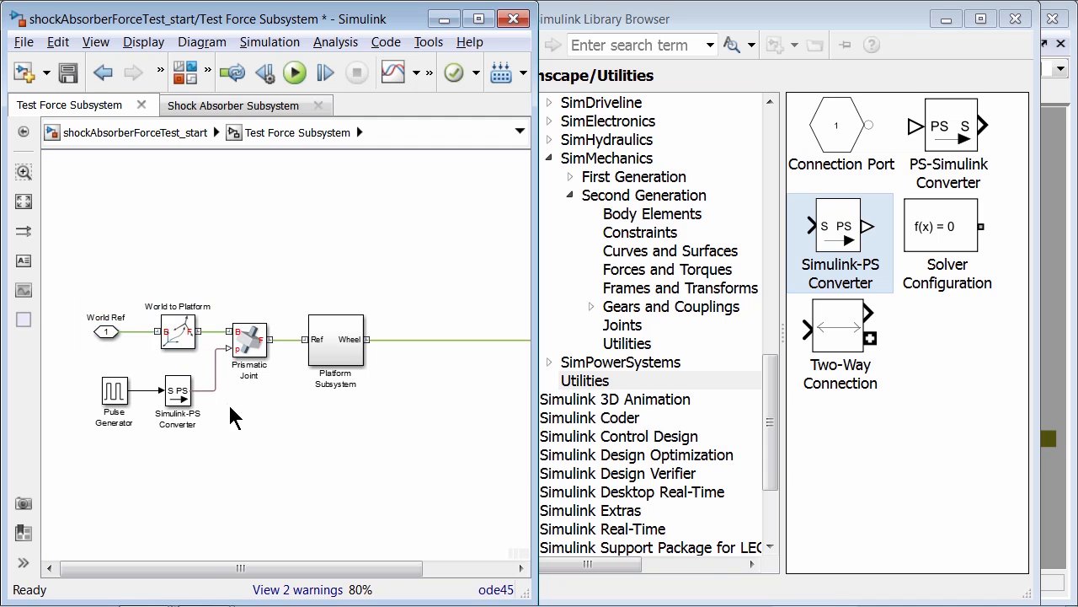
# Configure the Simulink-PS Converter's input handling to filter the input with second-order filtering
pyautogui.doubleClick(178, 390)
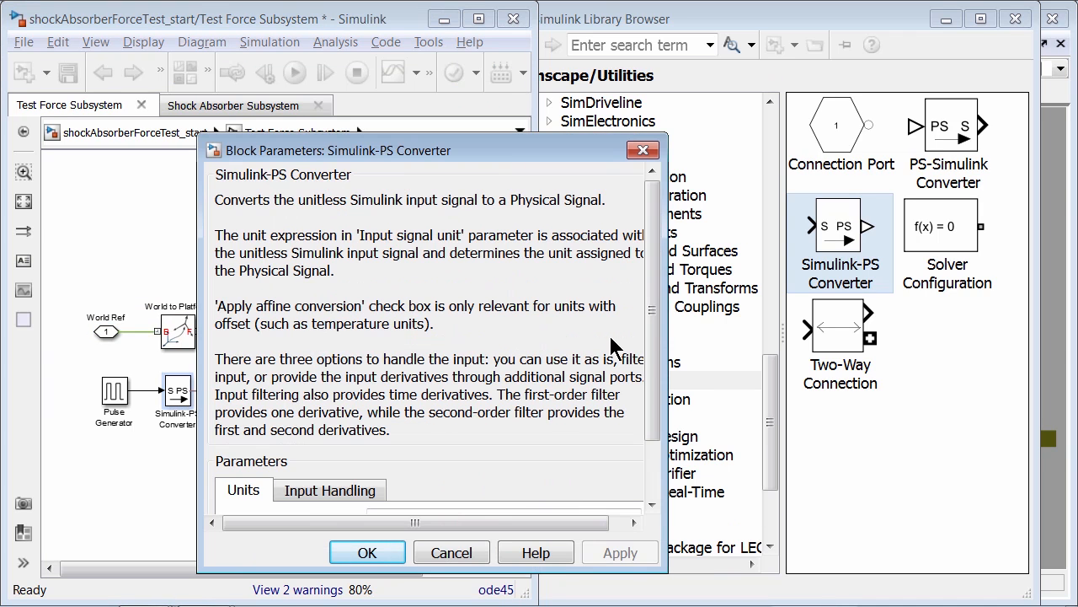
pyautogui.moveTo(652, 253); pyautogui.dragTo(651, 464)
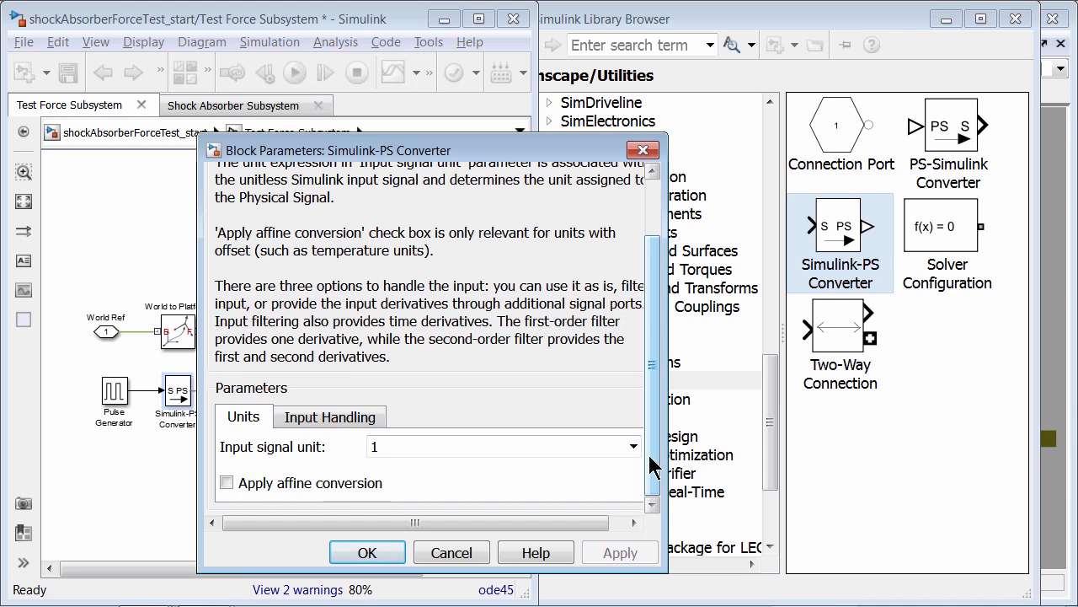
pyautogui.click(358, 424)
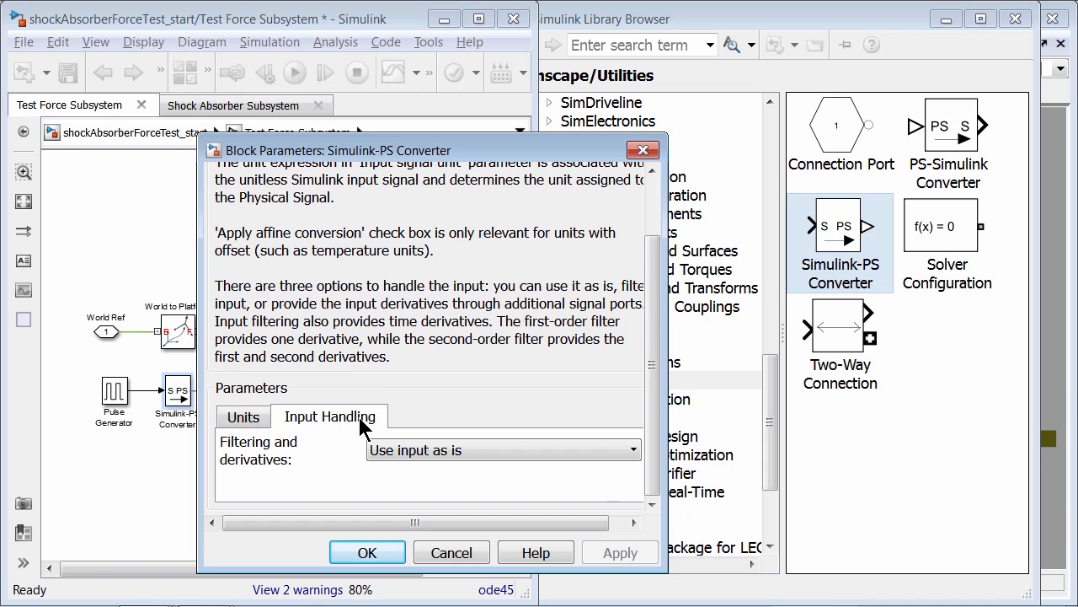
pyautogui.click(523, 455)
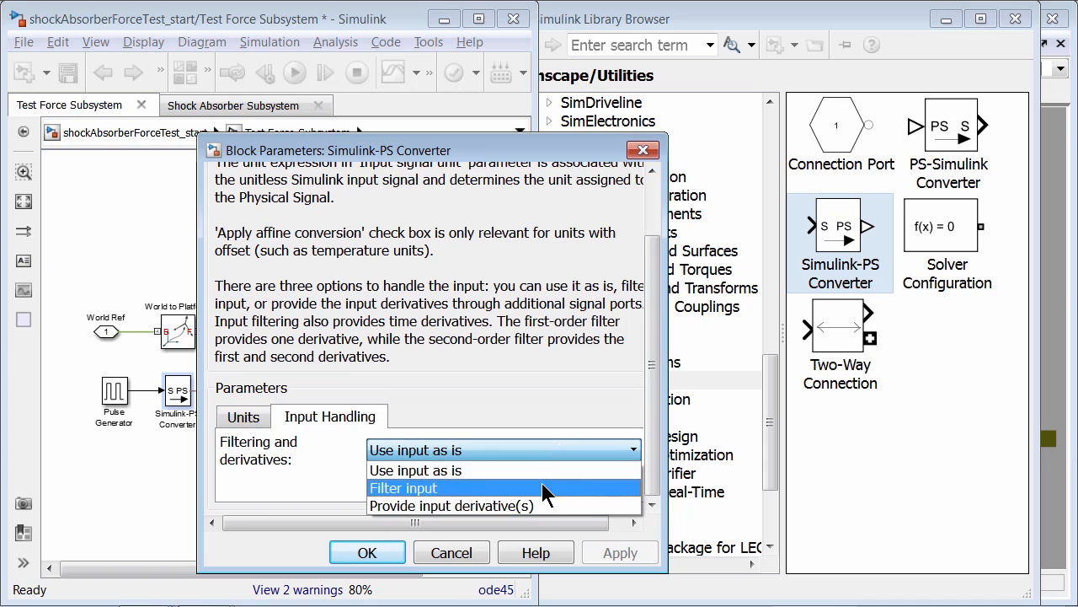
pyautogui.click(542, 486)
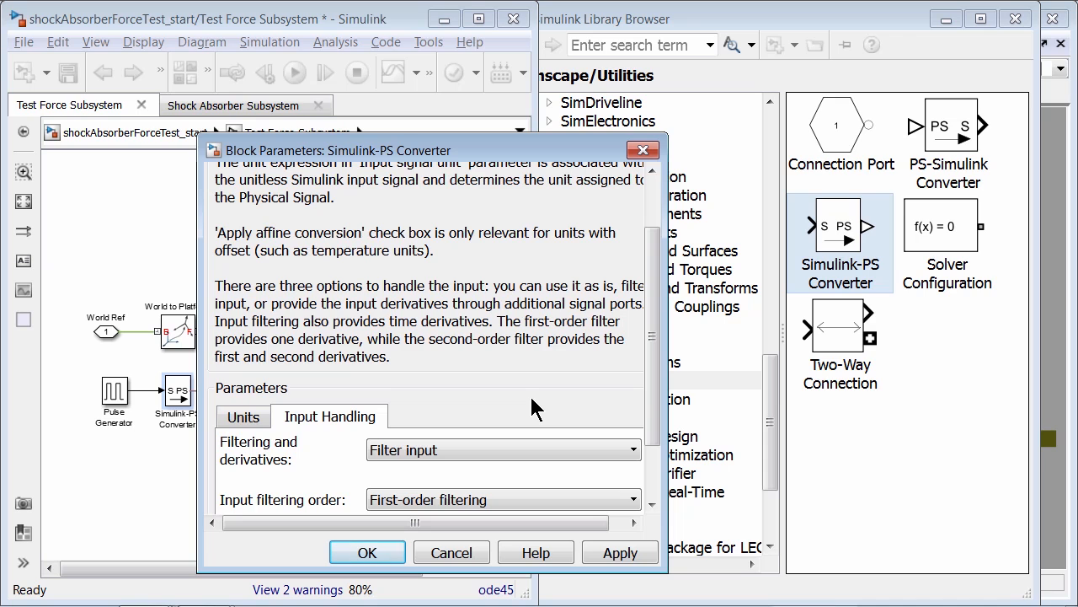
pyautogui.click(560, 449)
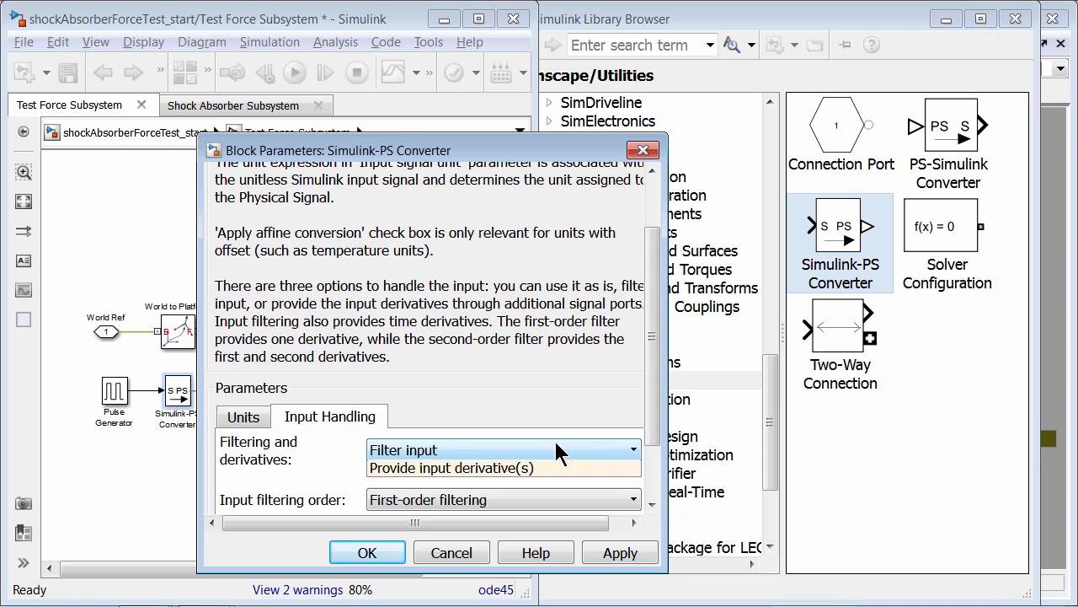
pyautogui.click(560, 506)
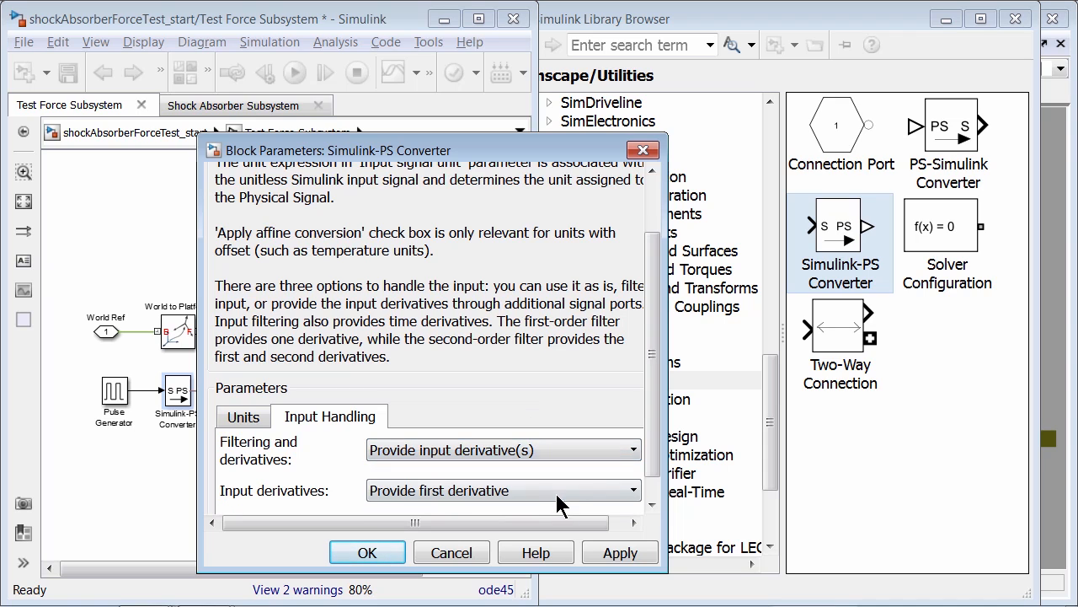
pyautogui.click(544, 453)
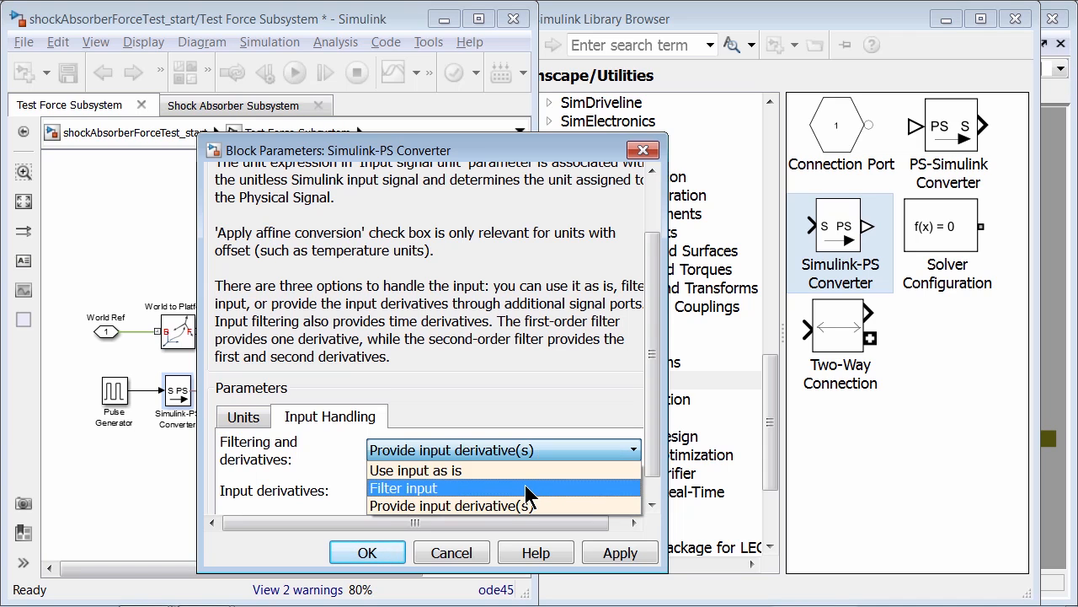
pyautogui.click(530, 487)
pyautogui.click(598, 500)
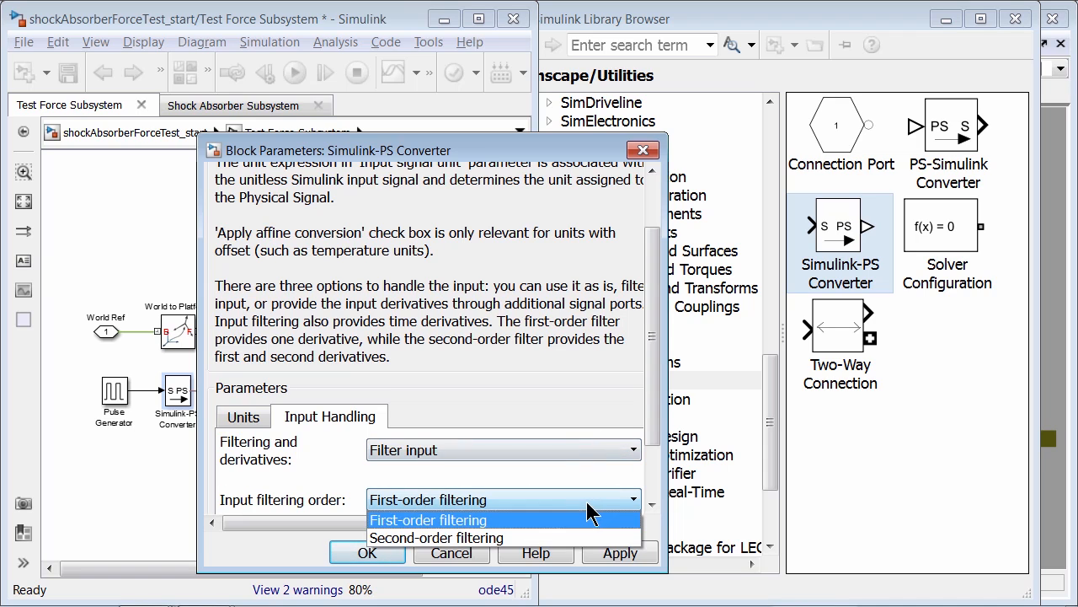
pyautogui.click(547, 538)
pyautogui.moveTo(651, 444); pyautogui.dragTo(653, 497)
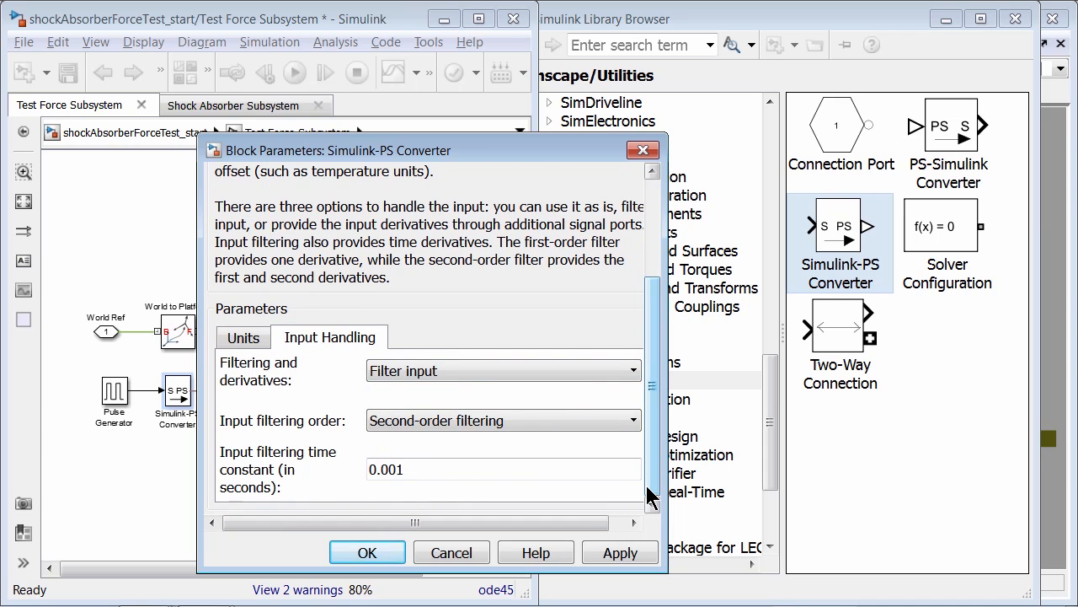
pyautogui.click(366, 552)
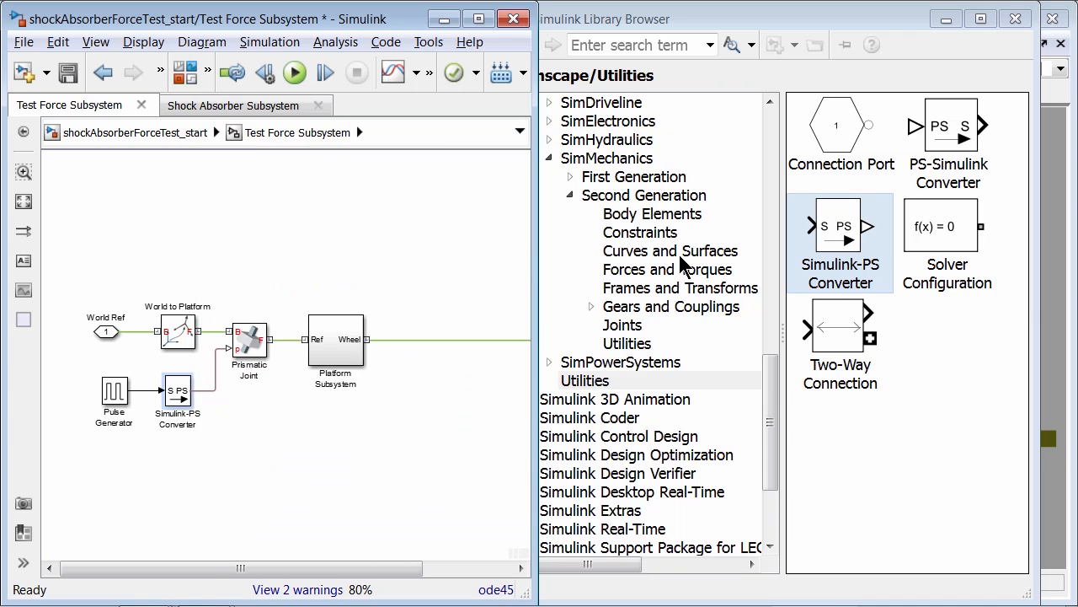
# Switch to Mechanics Explorer, refresh the model and highlight the Prismatic Joint of the Test Force Subsystem in the 3D view
pyautogui.click(946, 19)
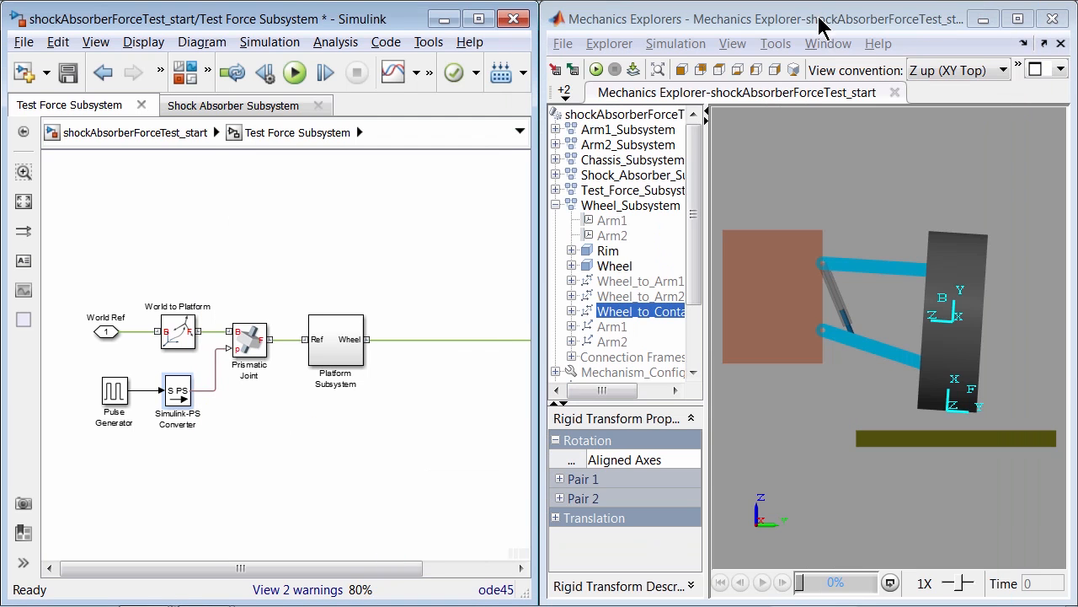
pyautogui.click(635, 73)
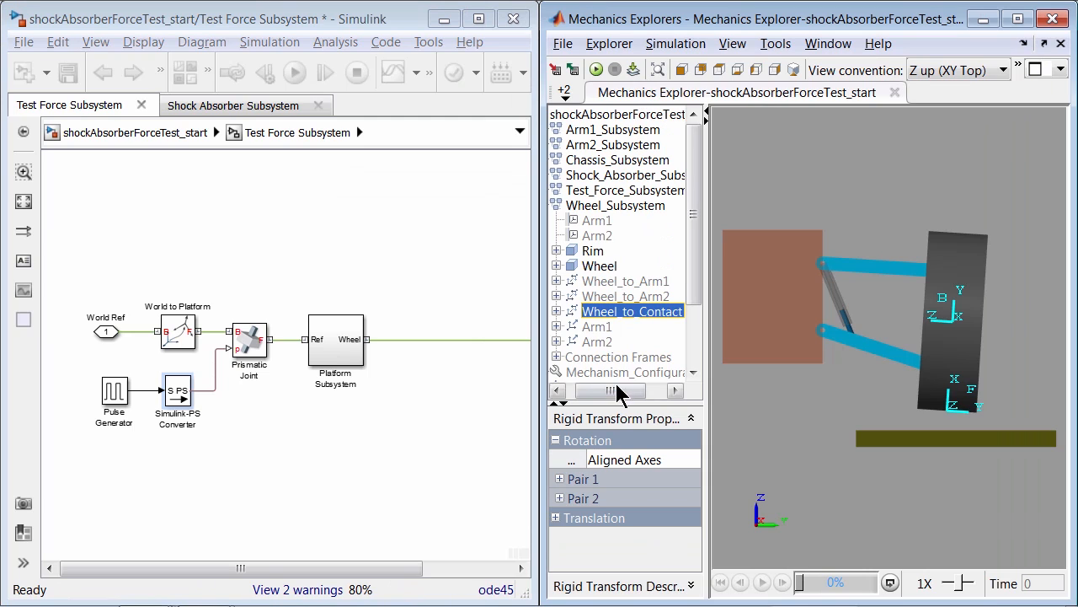
pyautogui.moveTo(616, 386); pyautogui.dragTo(603, 387)
pyautogui.click(555, 190)
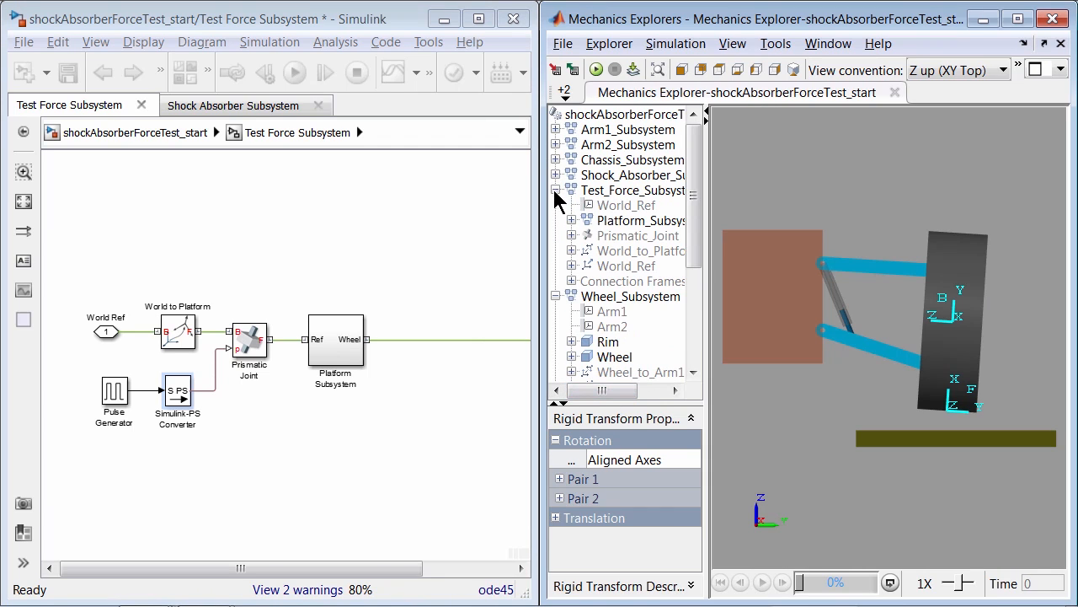
pyautogui.click(634, 236)
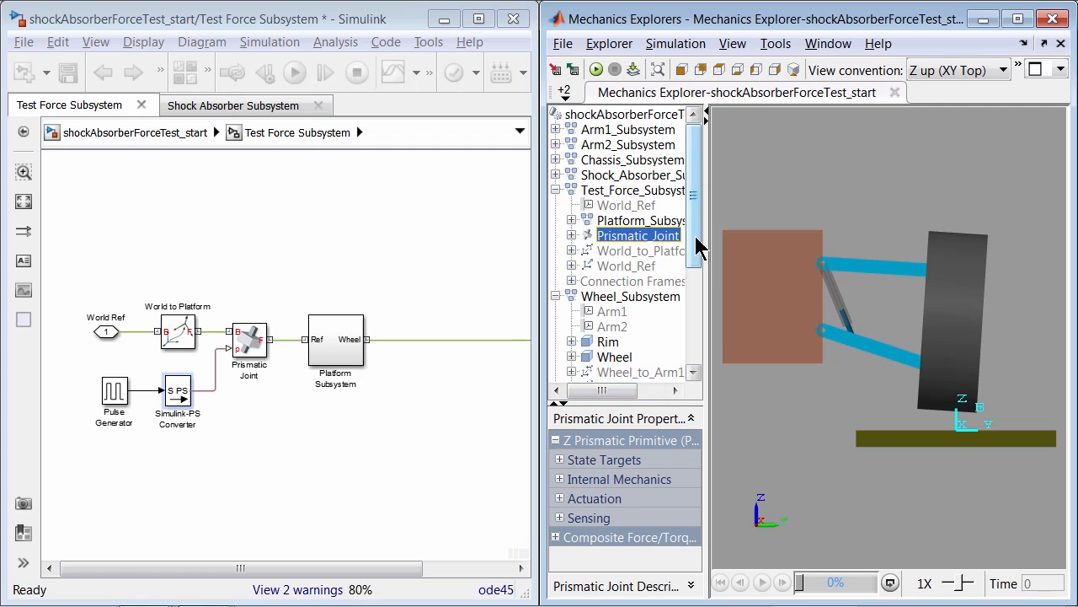
# Run the simulation and examine the platform's pulse motion beneath the wheel up close
pyautogui.click(597, 70)
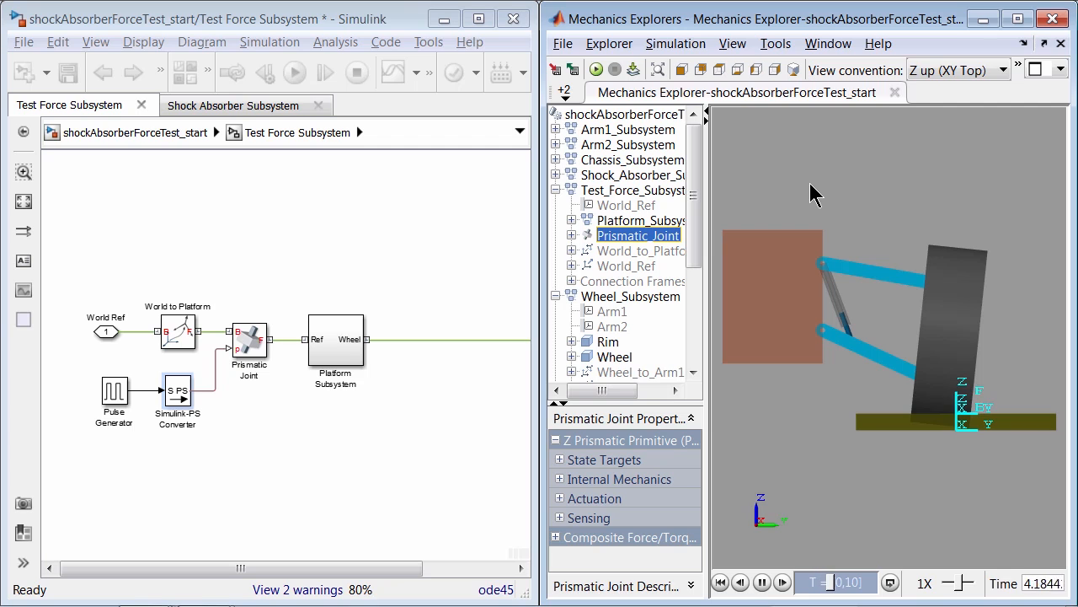
pyautogui.click(1052, 413)
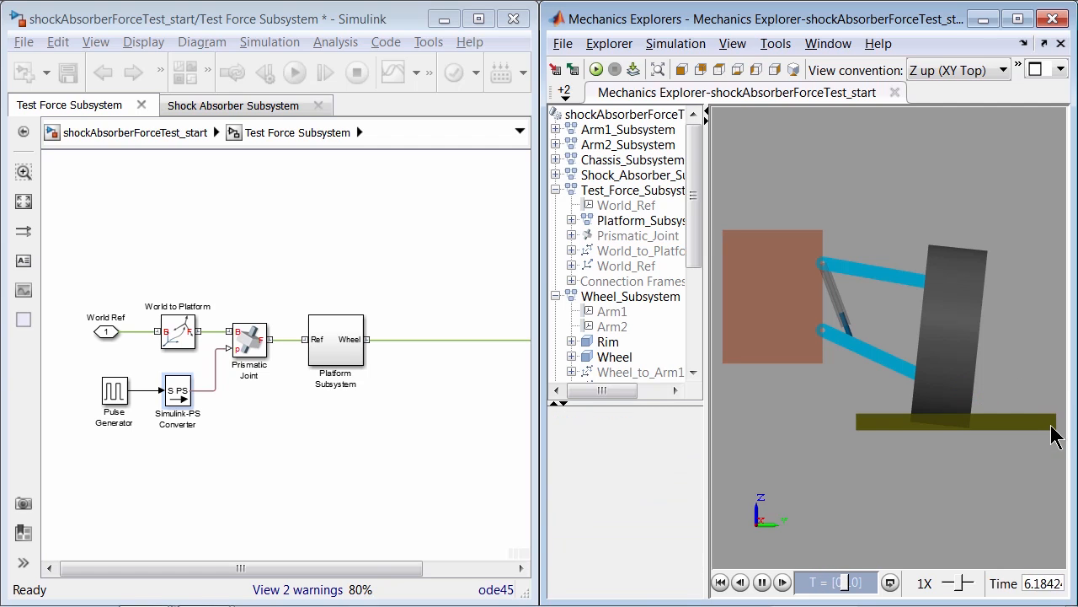
pyautogui.scroll(3, 1056, 434)
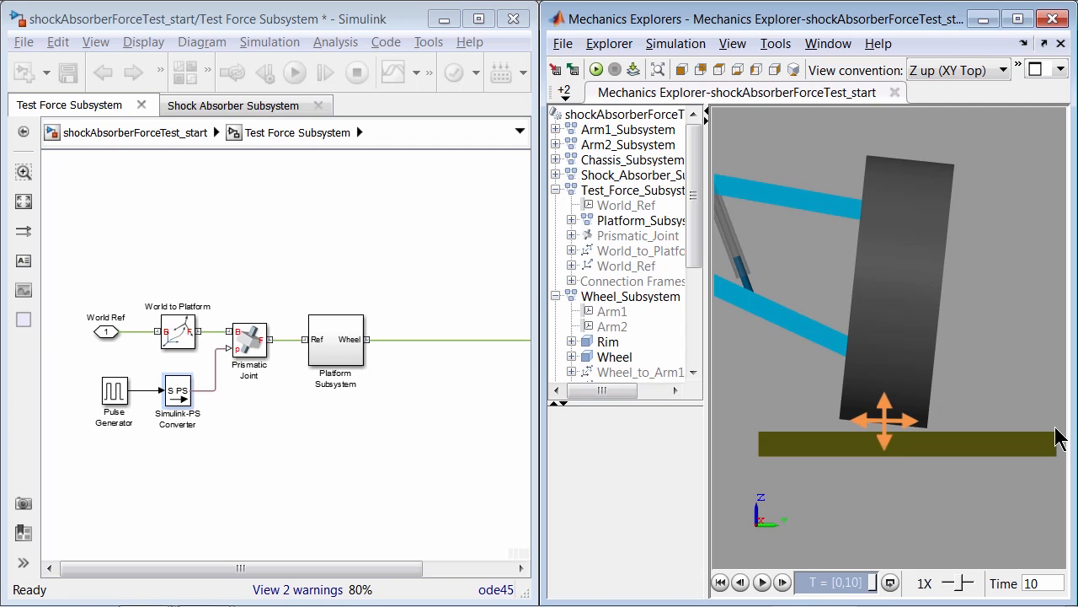
# Insert a Planar Joint from the SimMechanics Second Generation Joints library into the line between Platform Subsystem and the Force port
pyautogui.click(364, 255)
pyautogui.click(187, 74)
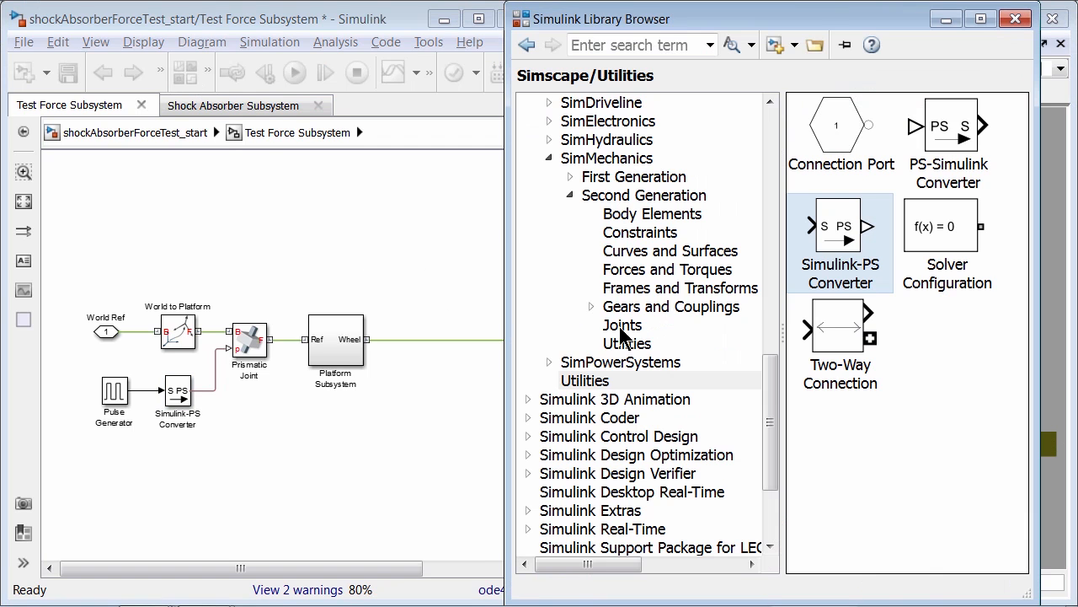
pyautogui.click(626, 327)
pyautogui.moveTo(1020, 246); pyautogui.dragTo(1027, 401)
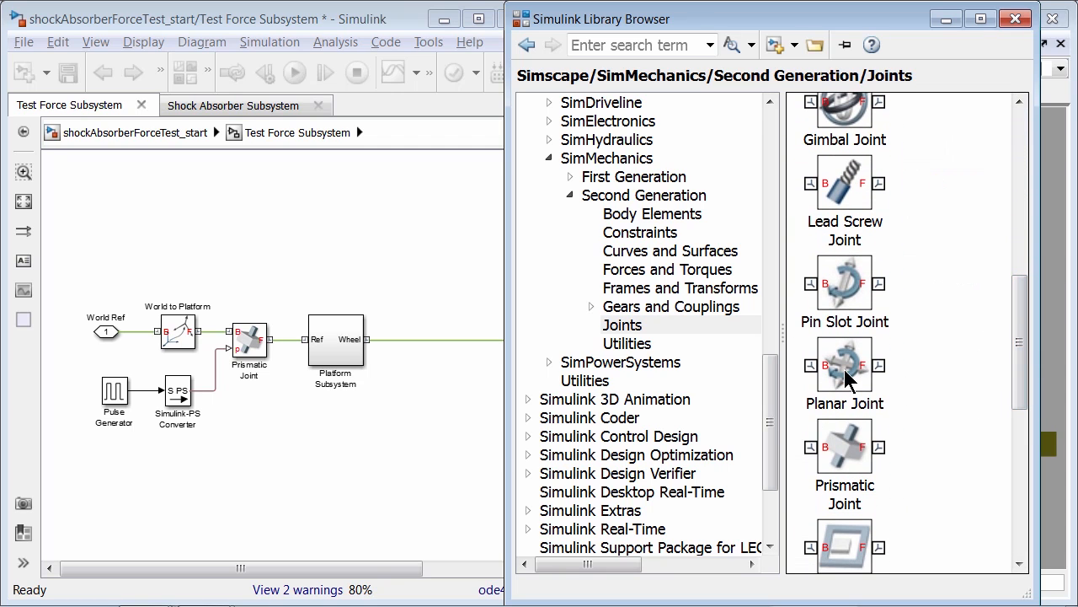
pyautogui.moveTo(844, 369); pyautogui.dragTo(447, 374)
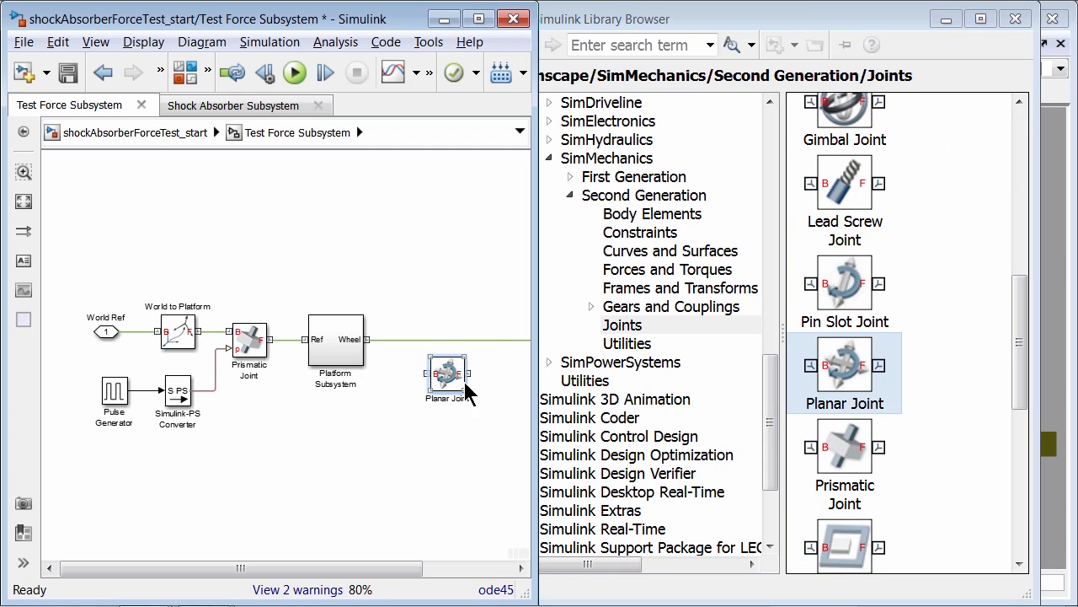
pyautogui.moveTo(392, 568); pyautogui.dragTo(465, 568)
pyautogui.moveTo(347, 376); pyautogui.dragTo(373, 342)
pyautogui.click(404, 416)
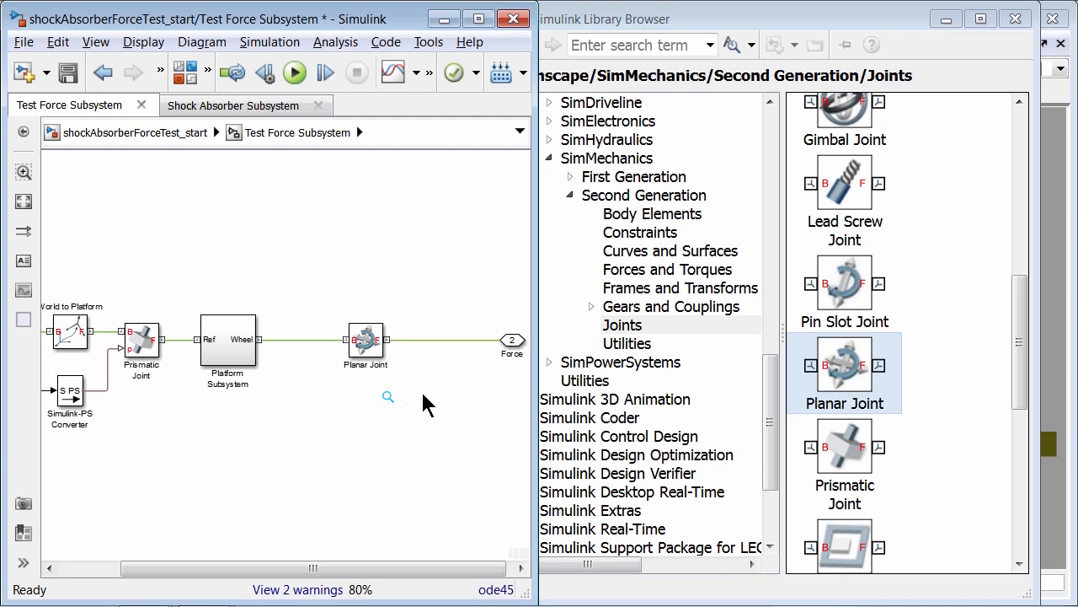
# Add an External Force and Torque block from the SimMechanics Forces and Torques library below the Planar Joint
pyautogui.click(930, 19)
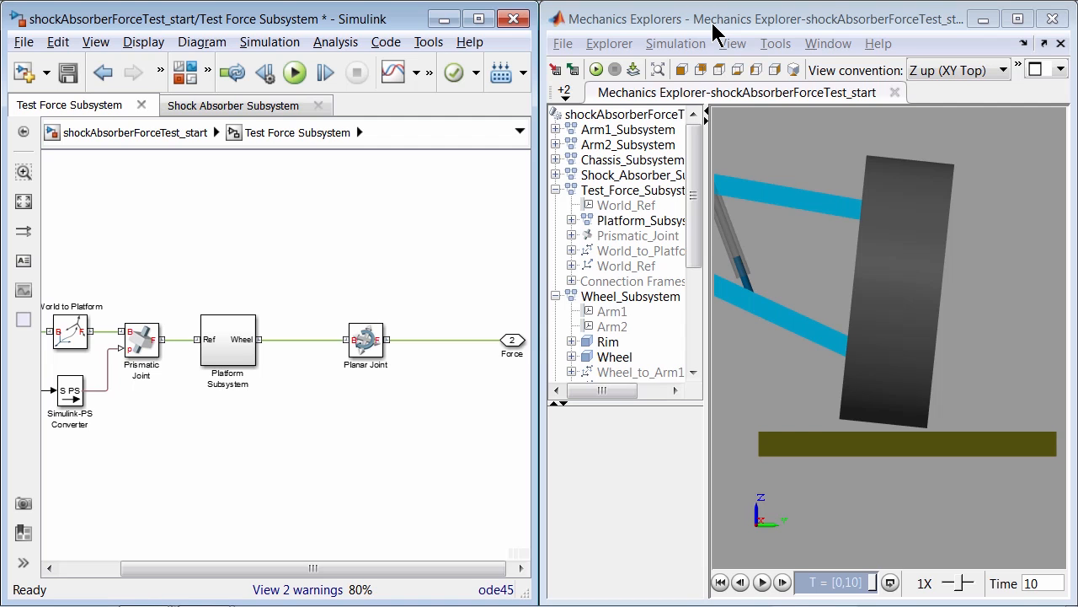
pyautogui.click(184, 72)
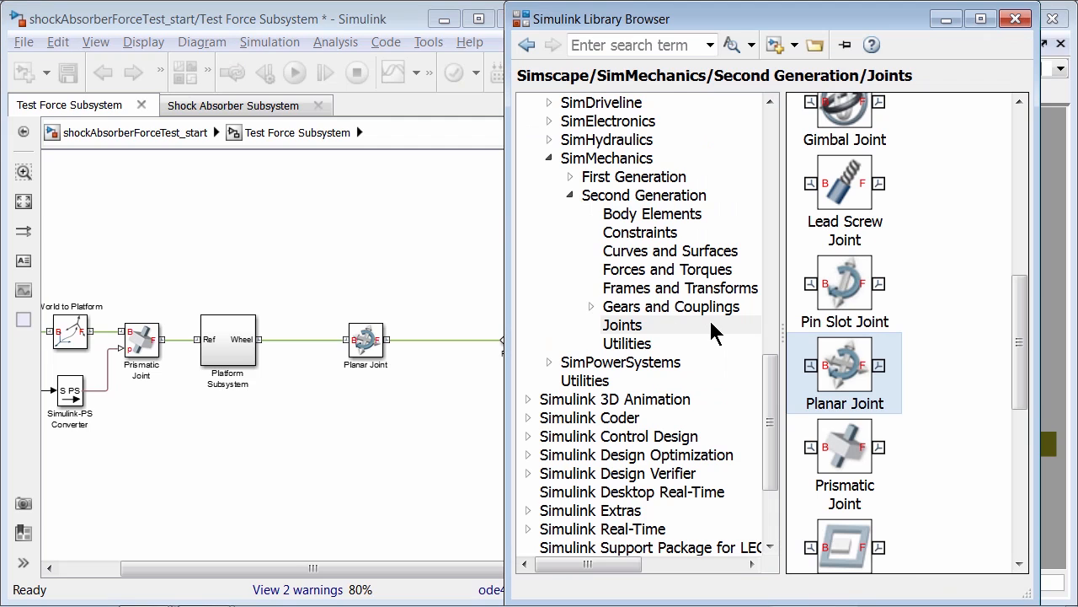
pyautogui.click(710, 276)
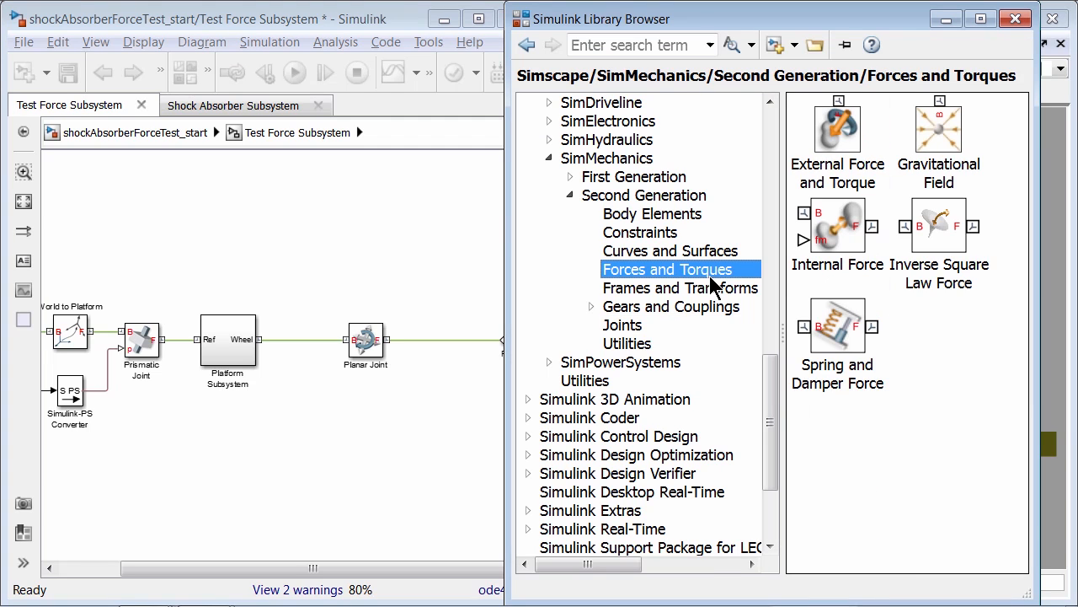
pyautogui.click(834, 140)
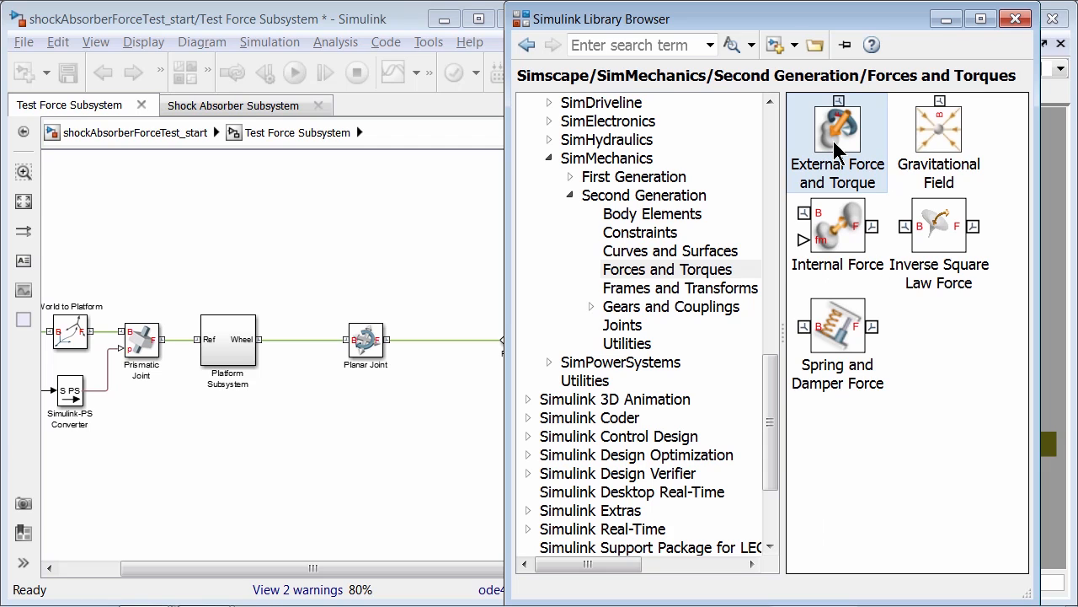
pyautogui.moveTo(834, 140); pyautogui.dragTo(446, 430)
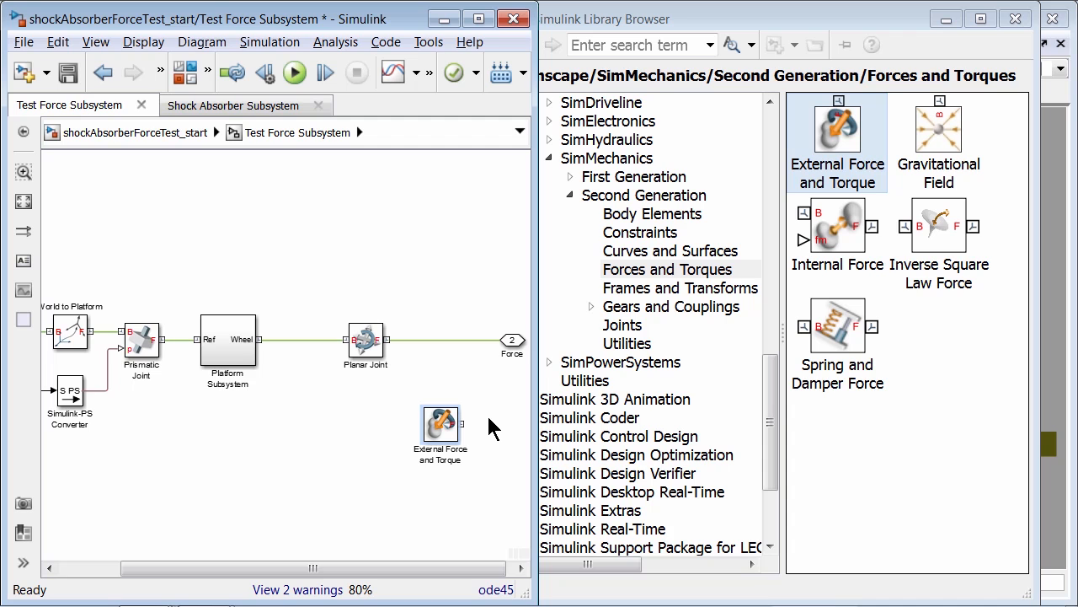
# Enable Force (Z) on the External Force and Torque block and set its force resolution frame to World
pyautogui.click(452, 428)
pyautogui.doubleClick(452, 427)
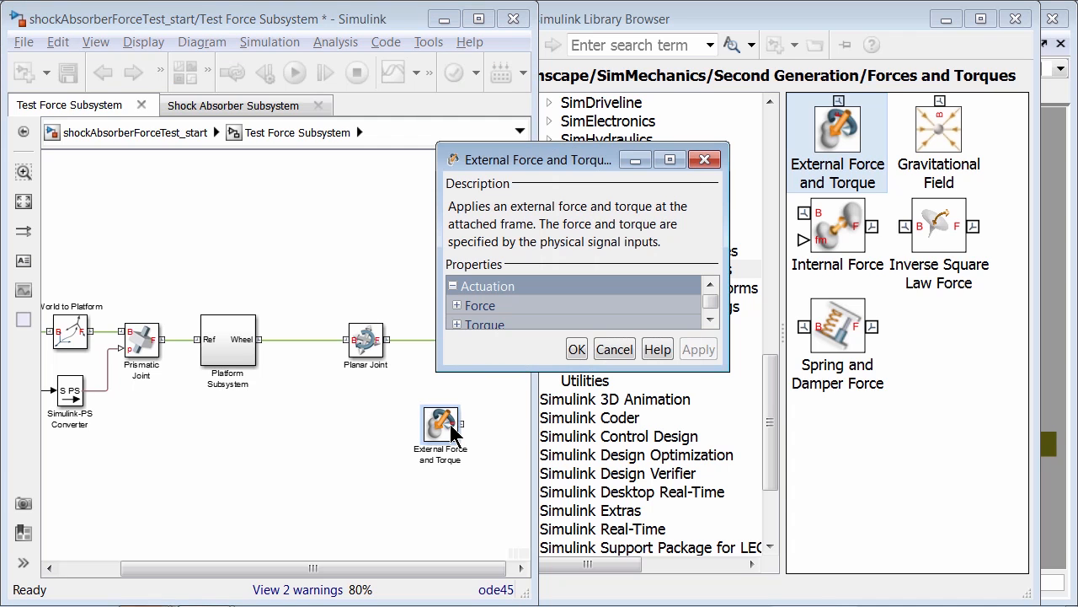
pyautogui.moveTo(539, 159); pyautogui.dragTo(0, 42)
pyautogui.click(21, 147)
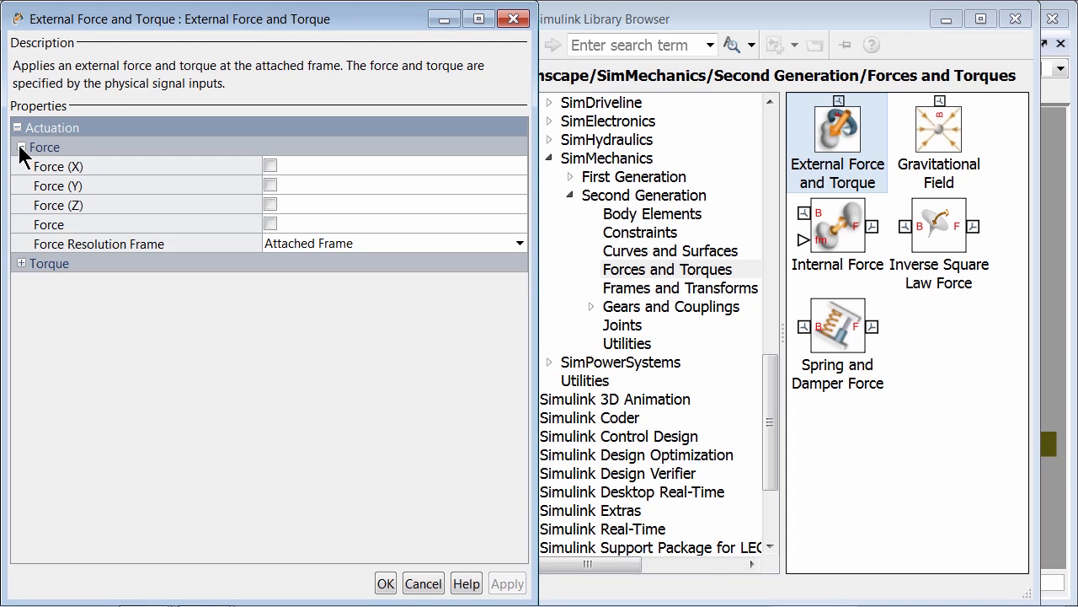
pyautogui.click(1058, 240)
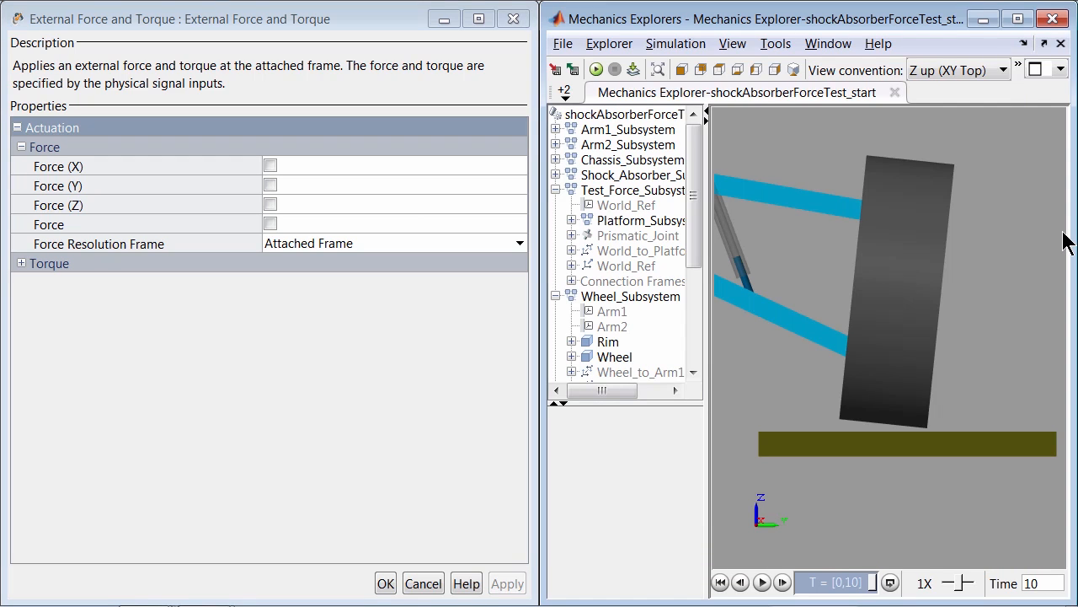
pyautogui.click(270, 205)
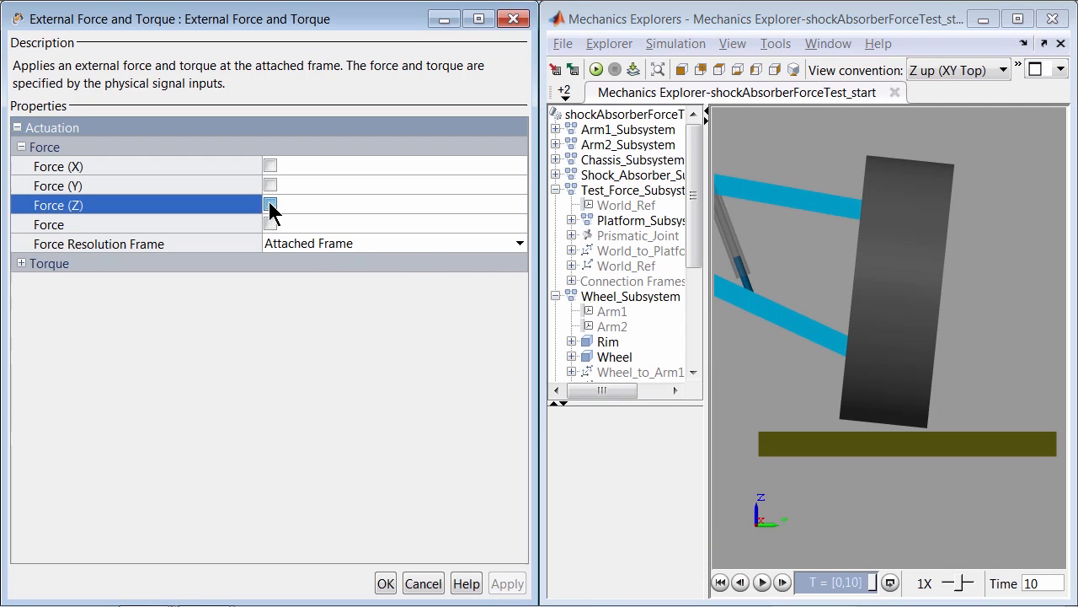
pyautogui.click(312, 251)
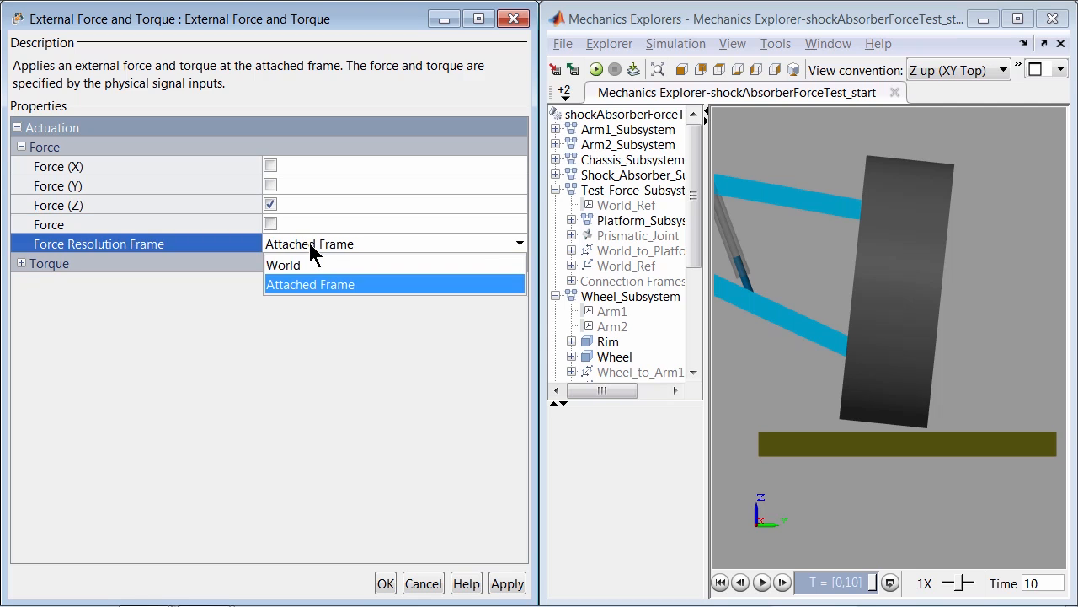
pyautogui.click(308, 267)
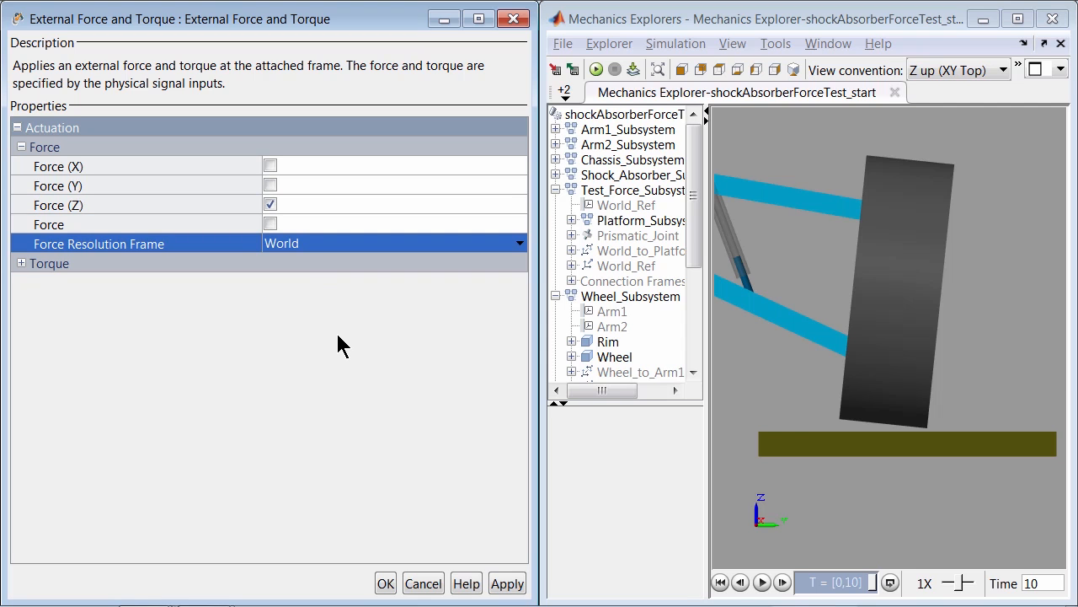
pyautogui.click(385, 583)
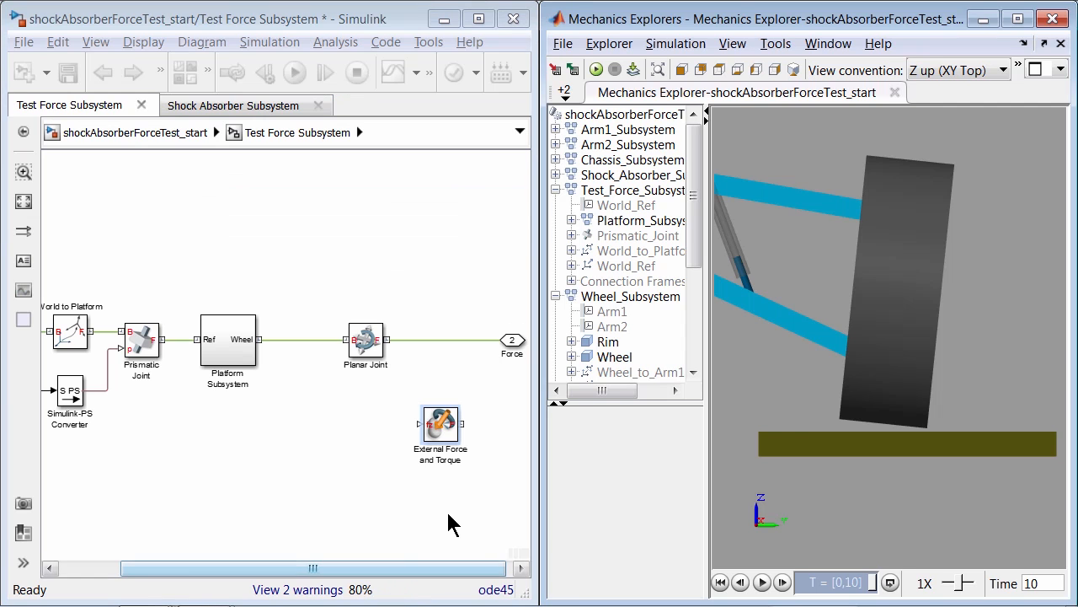
pyautogui.scroll(4, 485, 462)
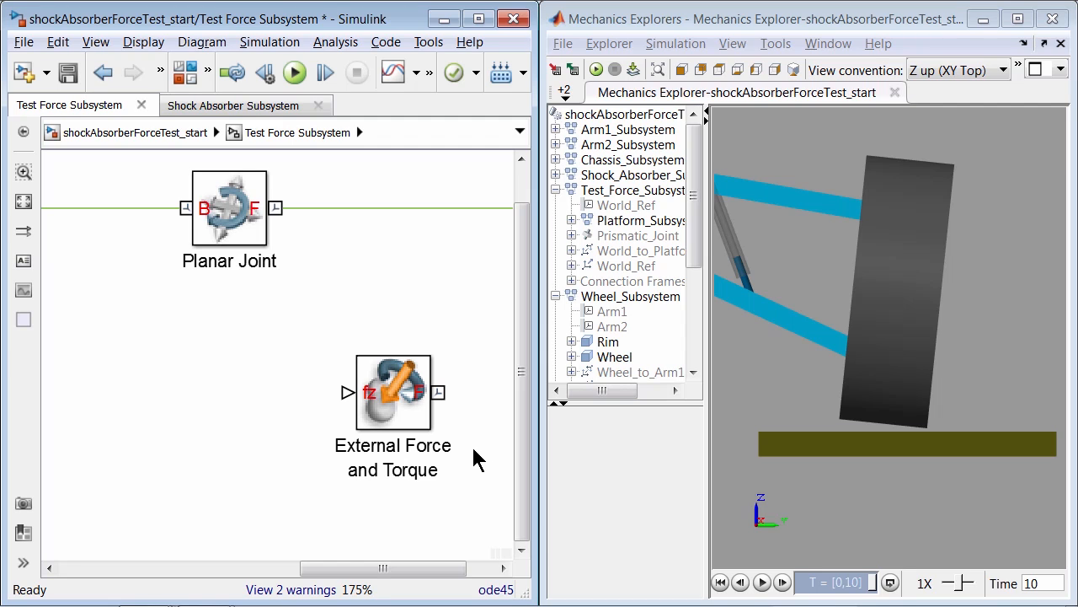
# Add a Transform Sensor from the SimMechanics Frames and Transforms library below the Planar Joint and connect its B and F ports across the joint
pyautogui.click(192, 69)
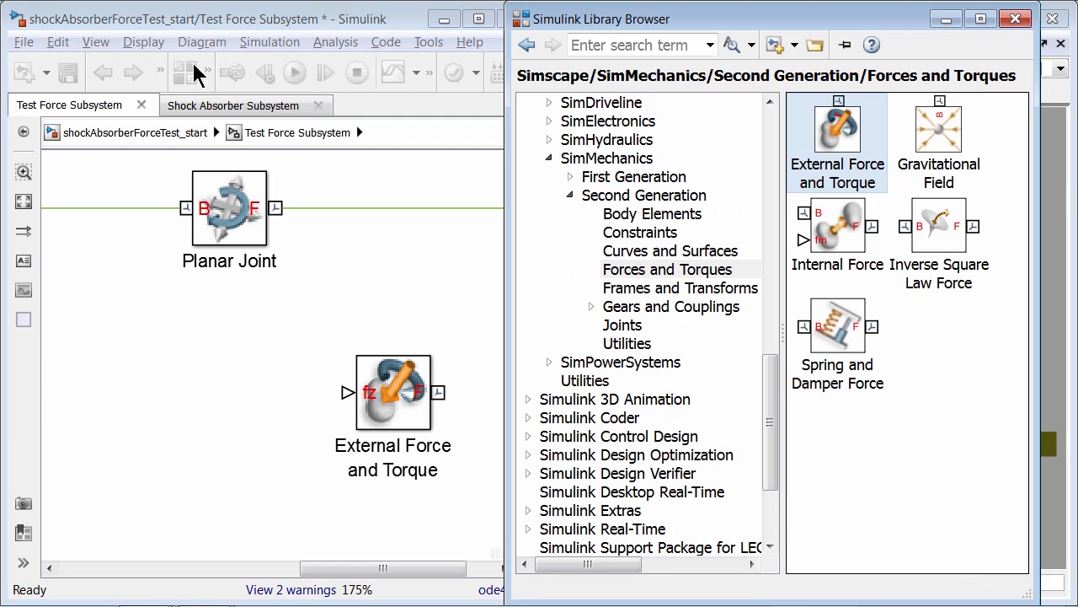
pyautogui.click(642, 290)
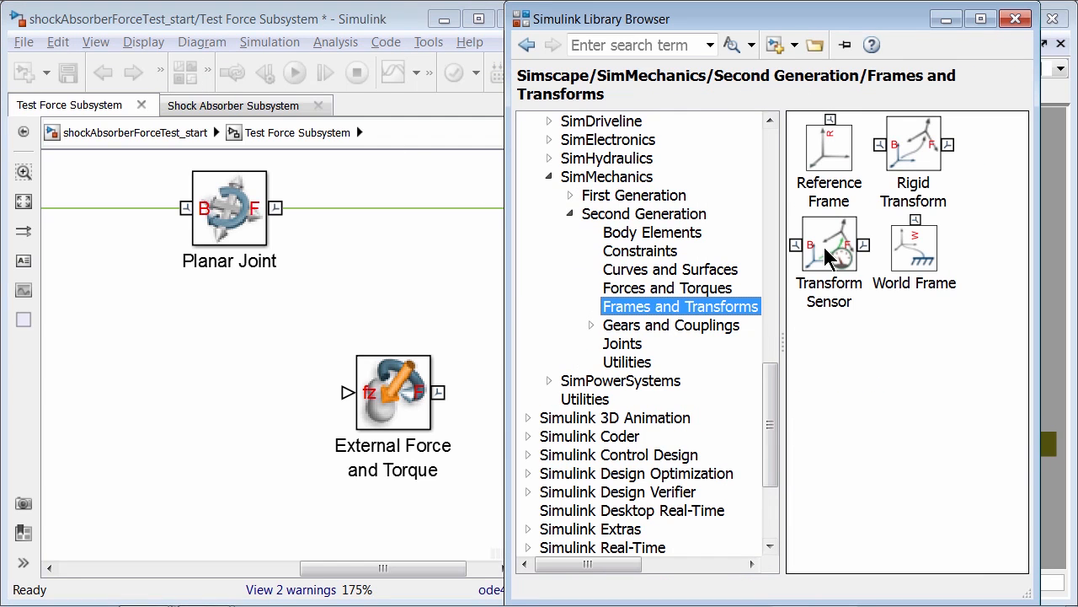
pyautogui.moveTo(824, 249); pyautogui.dragTo(232, 416)
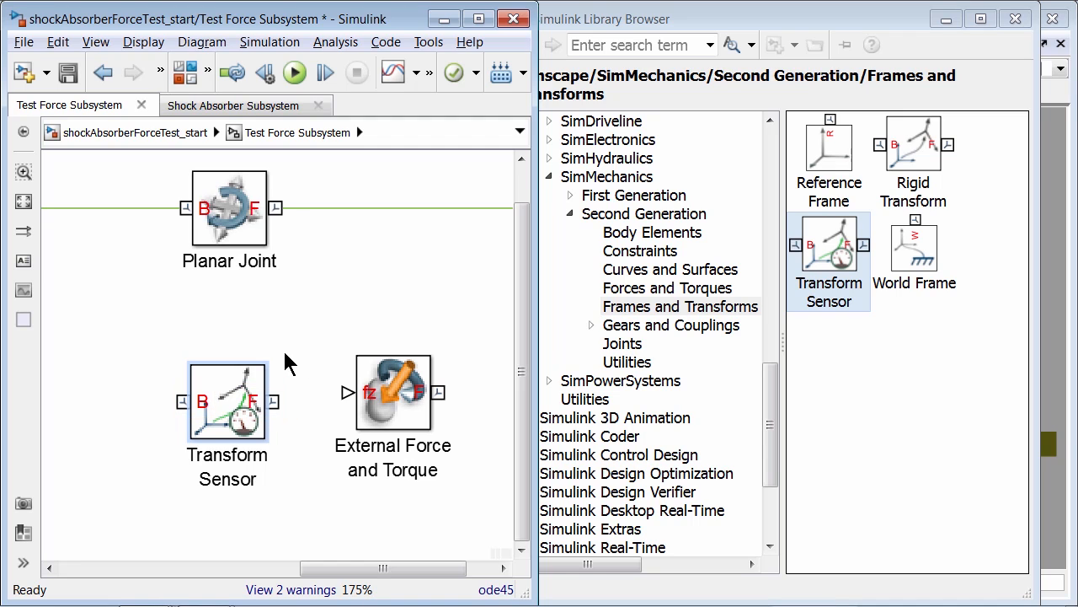
pyautogui.moveTo(182, 401)
pyautogui.mouseDown()
pyautogui.moveTo(135, 376)
pyautogui.moveTo(117, 208)
pyautogui.mouseUp()
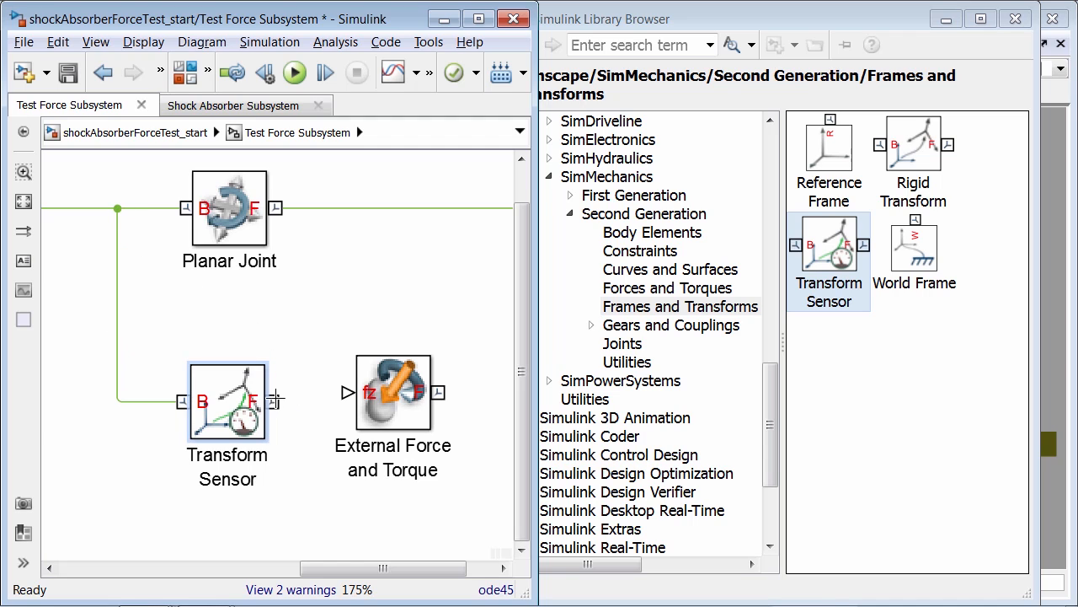
pyautogui.moveTo(276, 400); pyautogui.dragTo(329, 208)
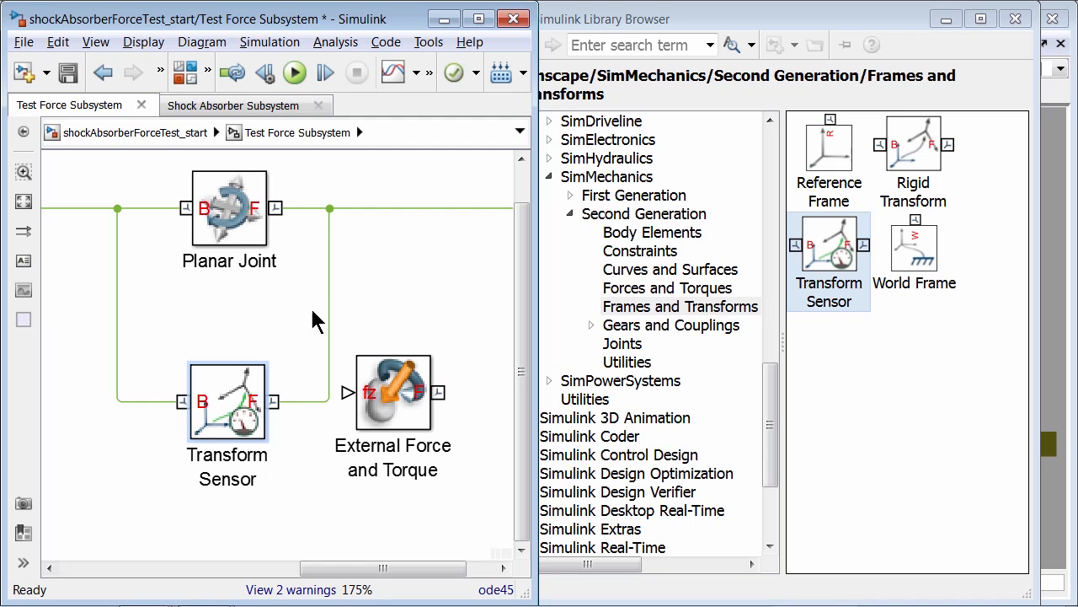
# Configure the Transform Sensor to measure Z translation and Z velocity, keeping World as the measurement frame
pyautogui.doubleClick(217, 411)
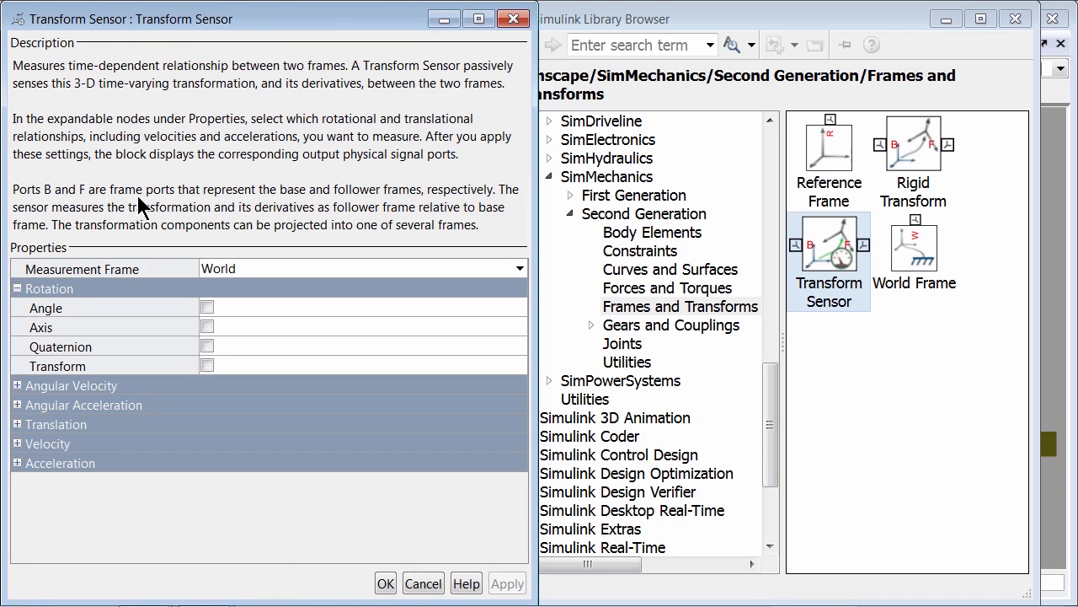
pyautogui.click(17, 288)
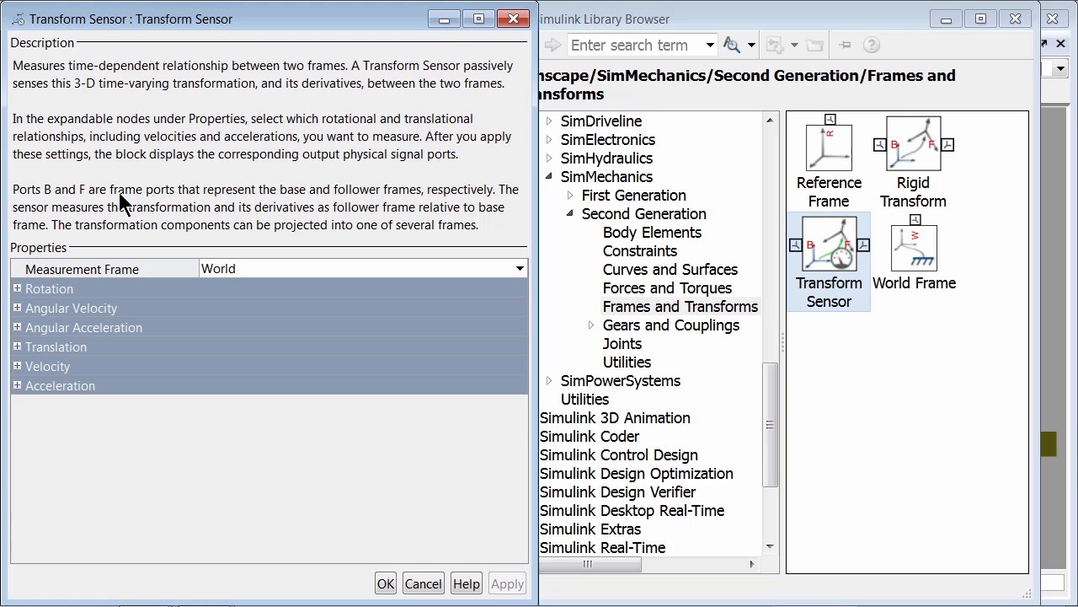
pyautogui.click(303, 271)
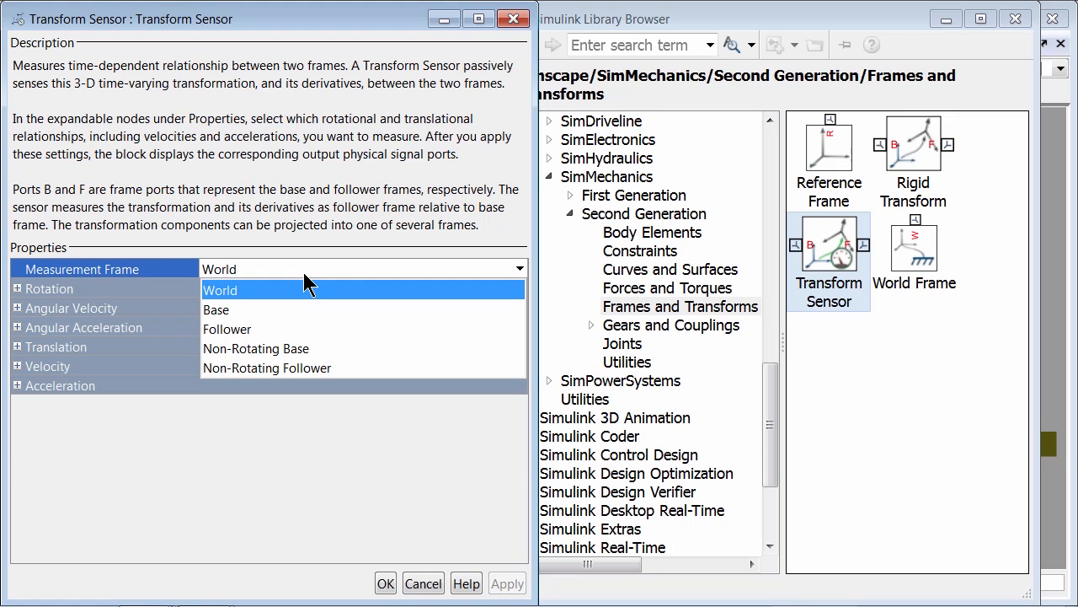
pyautogui.click(305, 272)
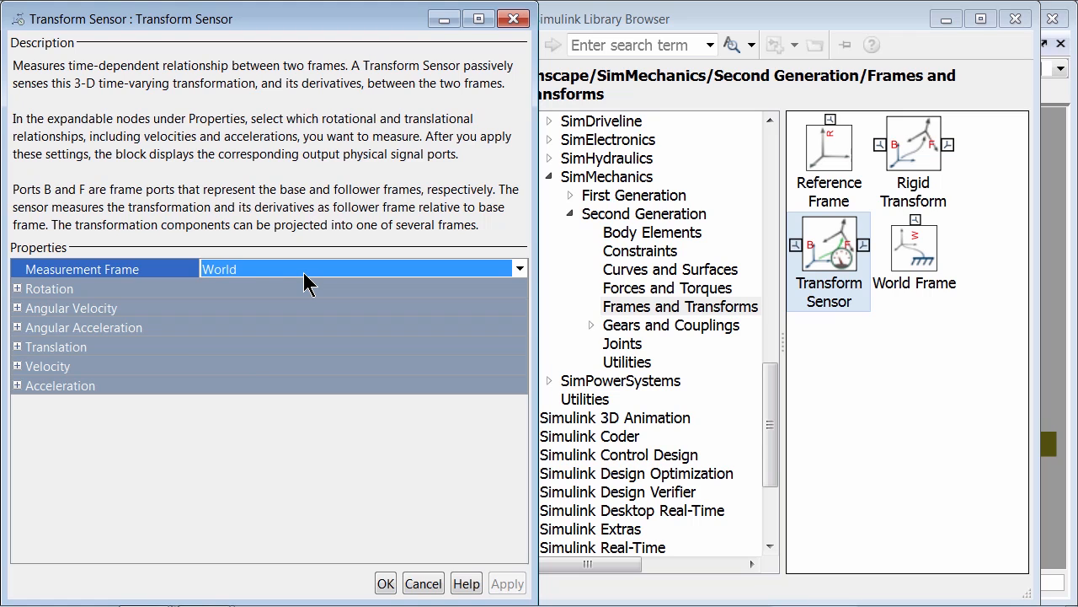
pyautogui.click(17, 346)
pyautogui.click(209, 406)
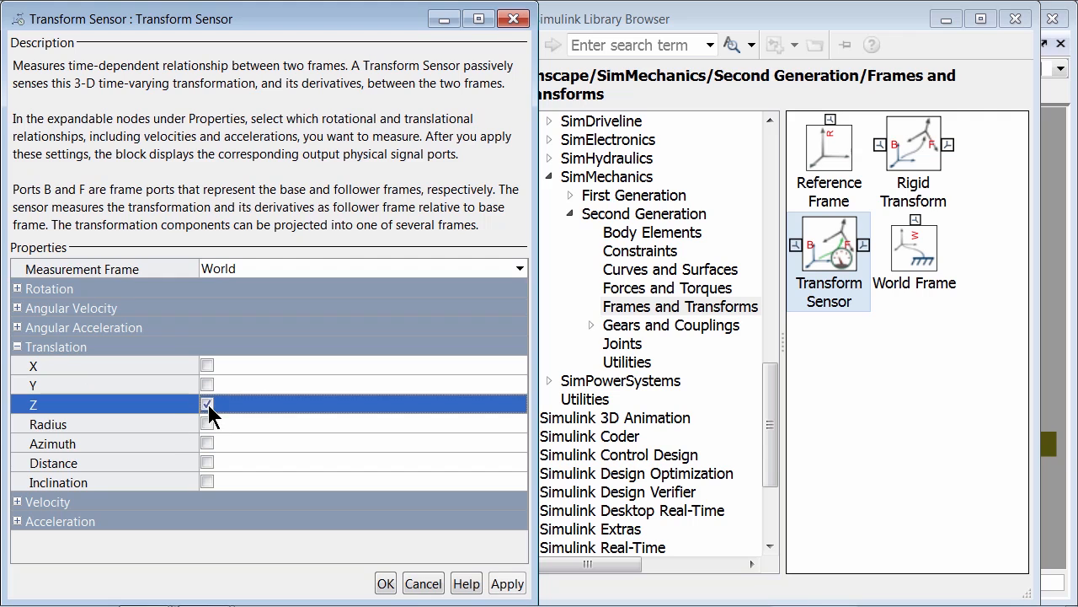
pyautogui.click(16, 346)
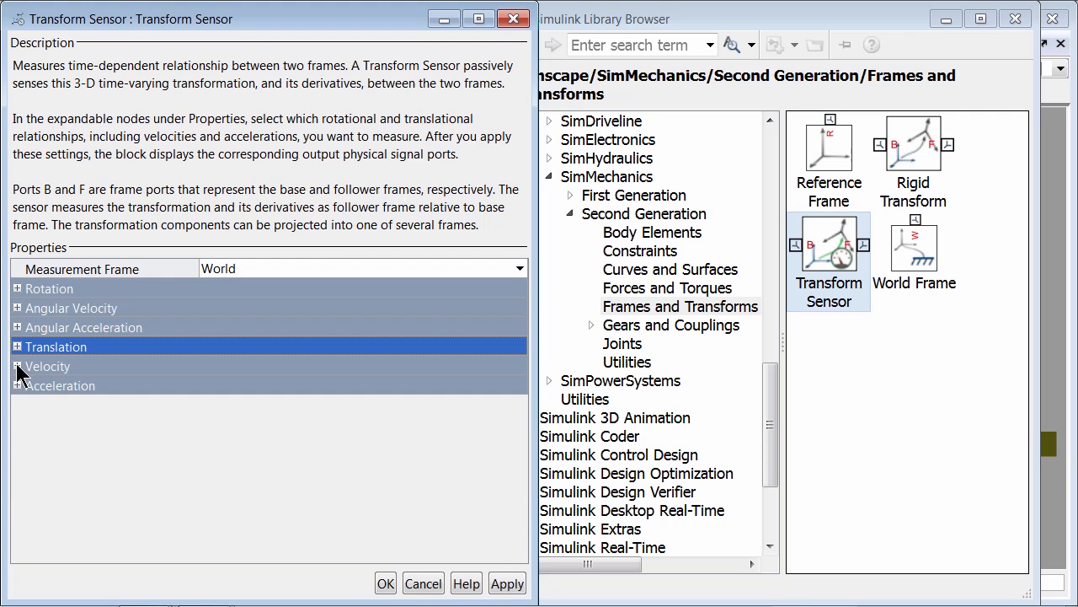
pyautogui.click(17, 366)
pyautogui.click(207, 423)
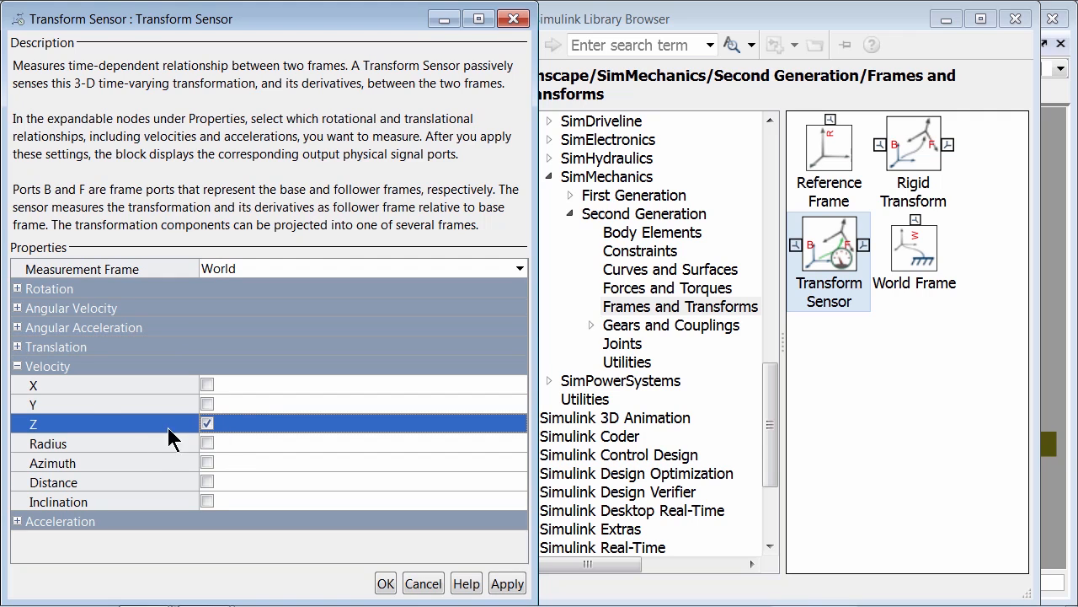
pyautogui.click(17, 366)
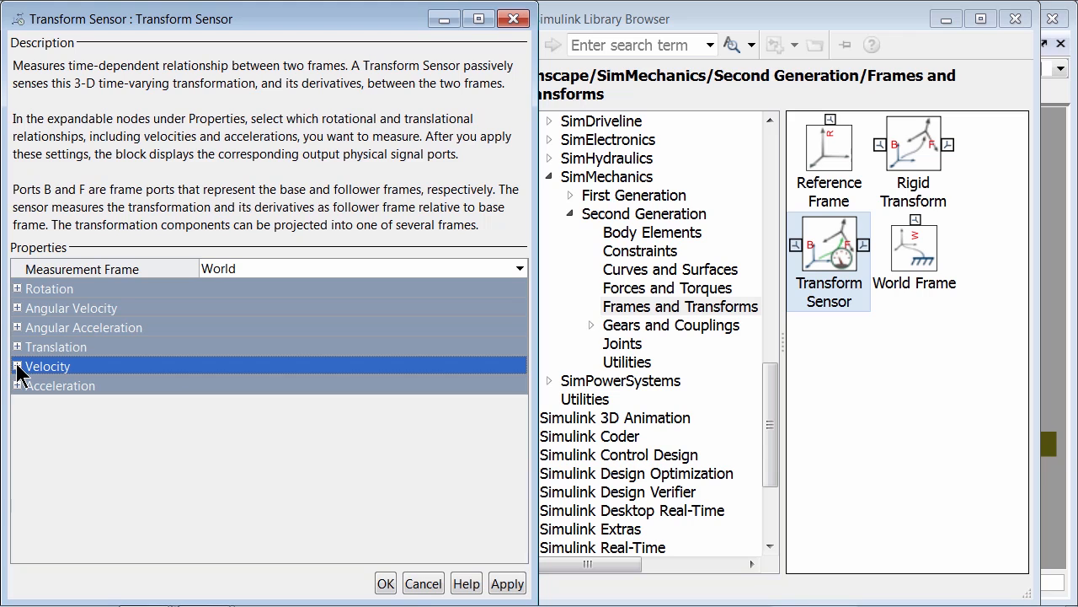
pyautogui.click(386, 583)
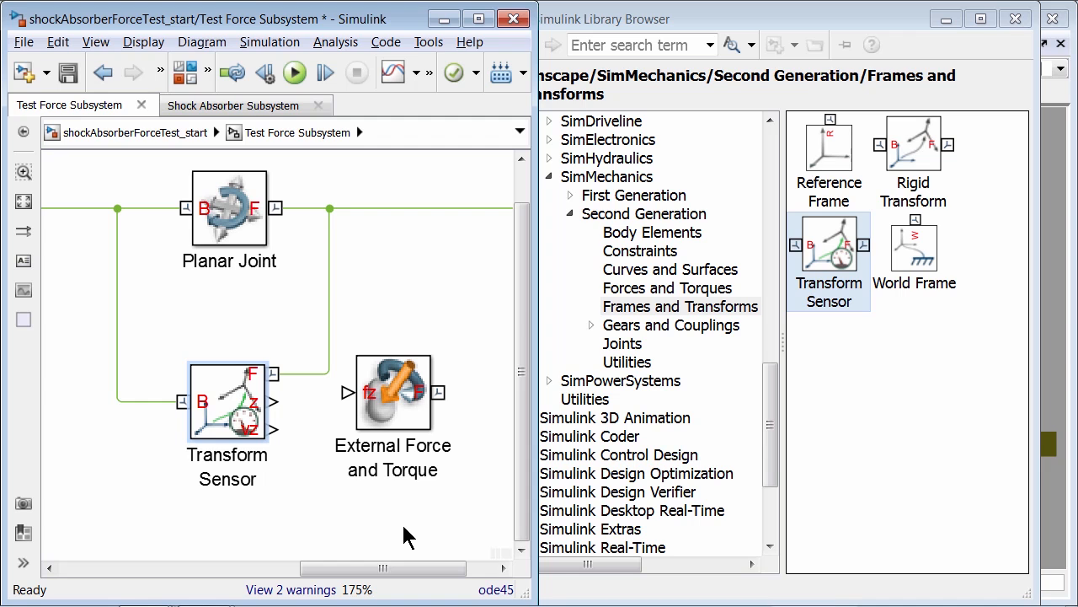
# Switch to MATLAB, open the shockAbsorber_calcForce.slx model and inspect the force logic inside its Calculate Force Subsystem
pyautogui.hotkey('alt', 'Tab')
pyautogui.hotkey('alt', 'Tab')
pyautogui.hotkey('alt', 'Tab')
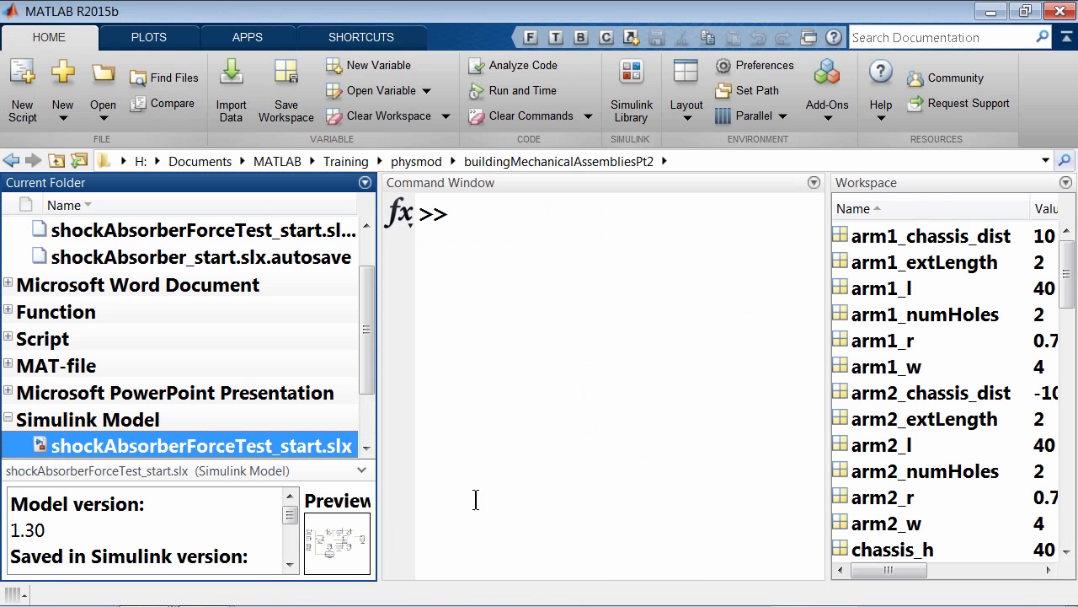
pyautogui.moveTo(367, 373); pyautogui.dragTo(311, 439)
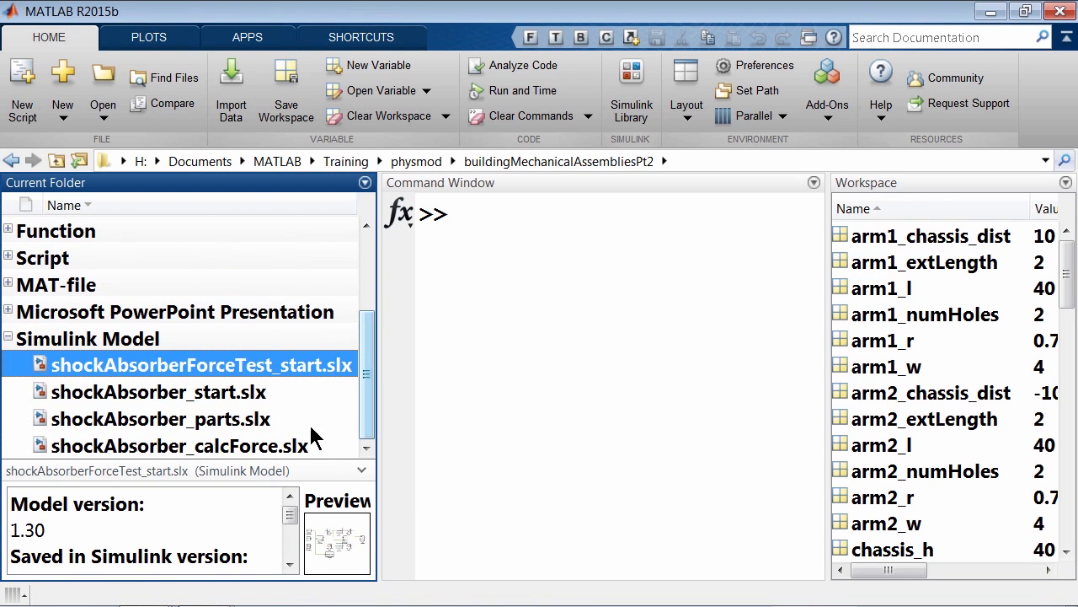
pyautogui.doubleClick(270, 446)
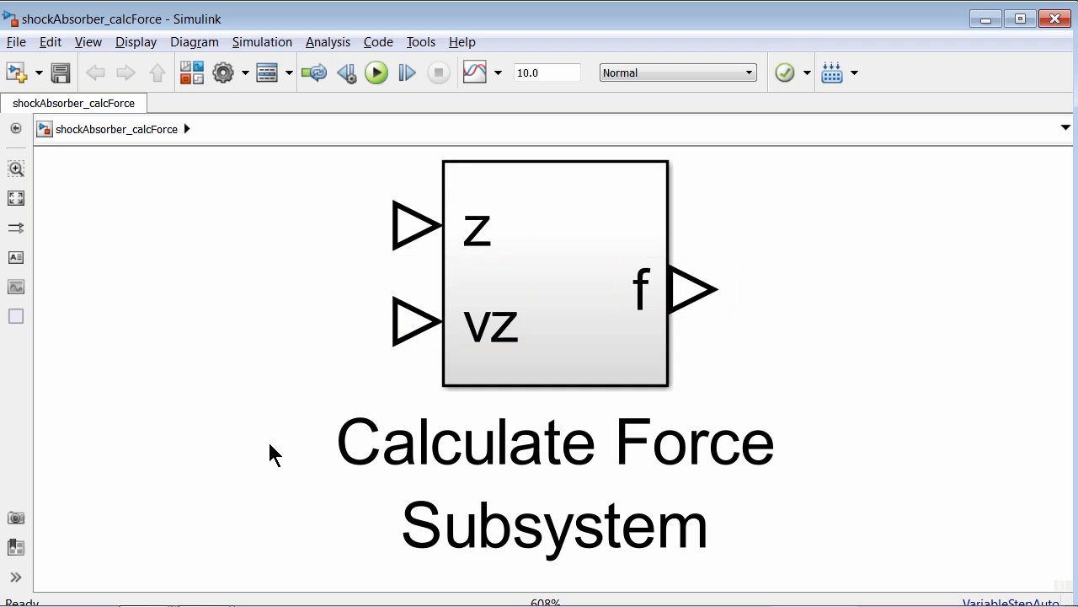
pyautogui.click(518, 327)
pyautogui.doubleClick(518, 325)
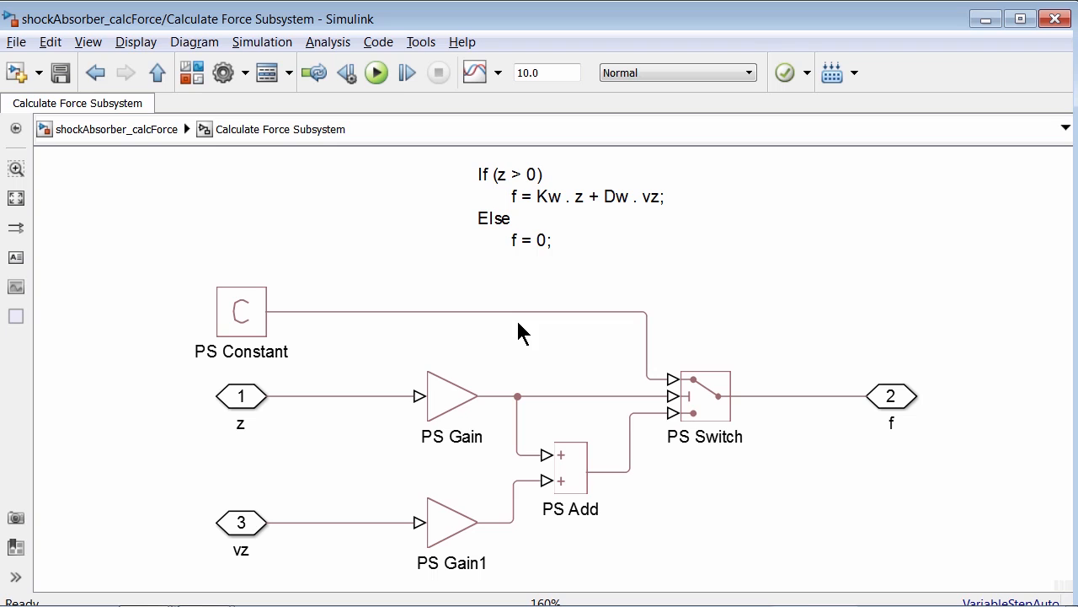
pyautogui.click(135, 137)
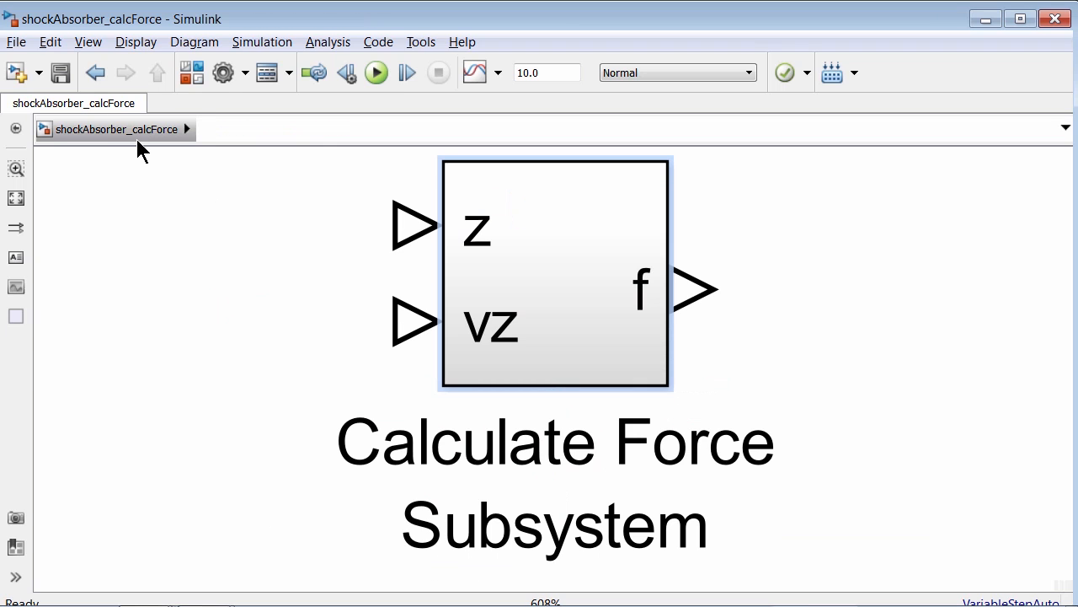
# Copy the Calculate Force Subsystem into the Test Force Subsystem, placing it above the External Force and Torque block
pyautogui.click(482, 265)
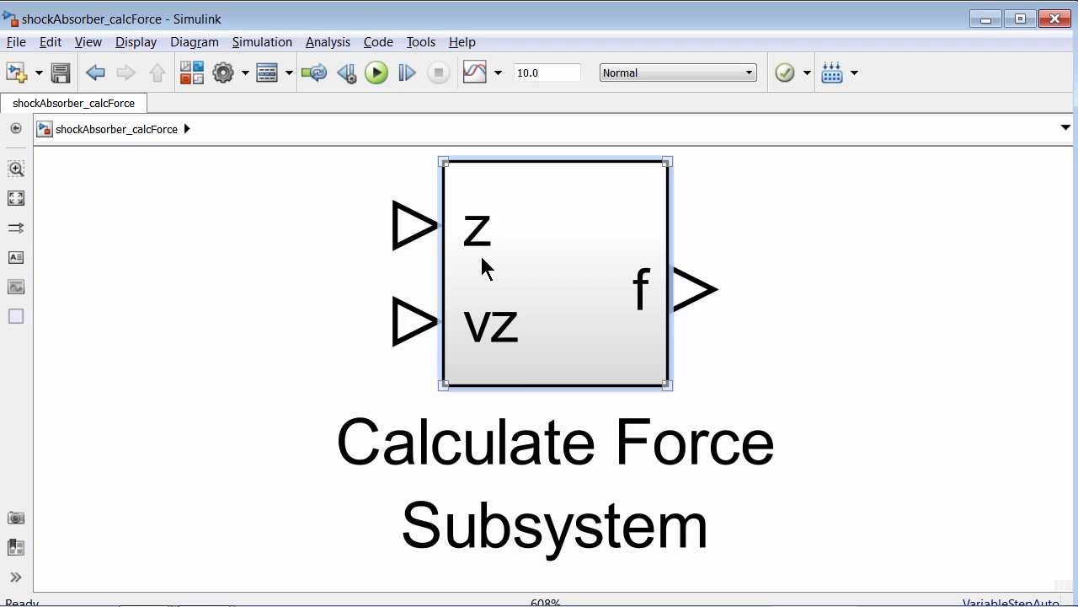
pyautogui.hotkey('alt', 'Tab')
pyautogui.hotkey('alt', 'Tab')
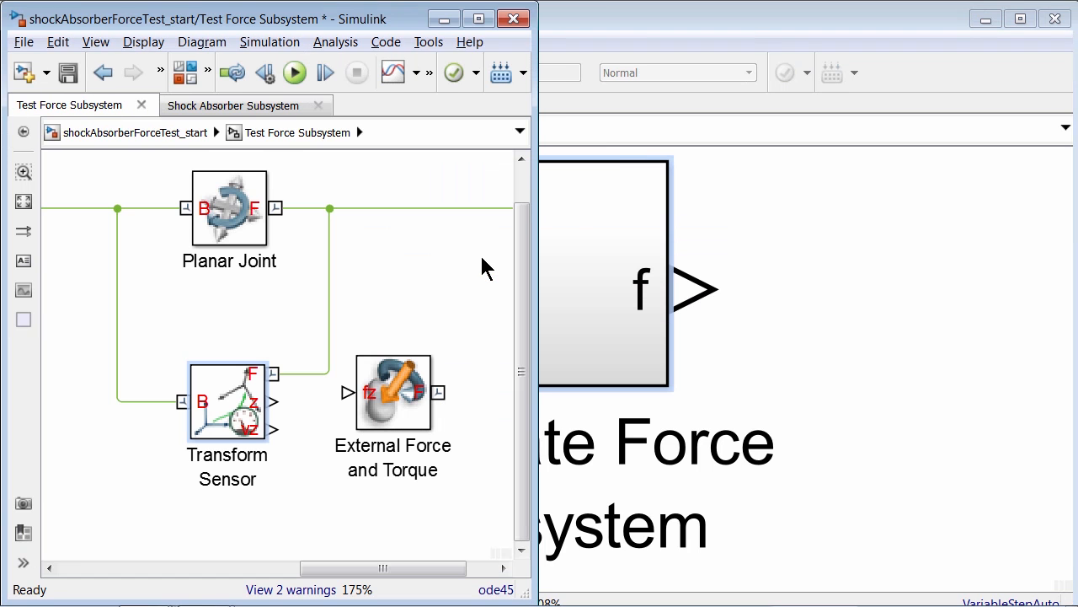
pyautogui.click(454, 293)
pyautogui.hotkey('ctrl', 'v')
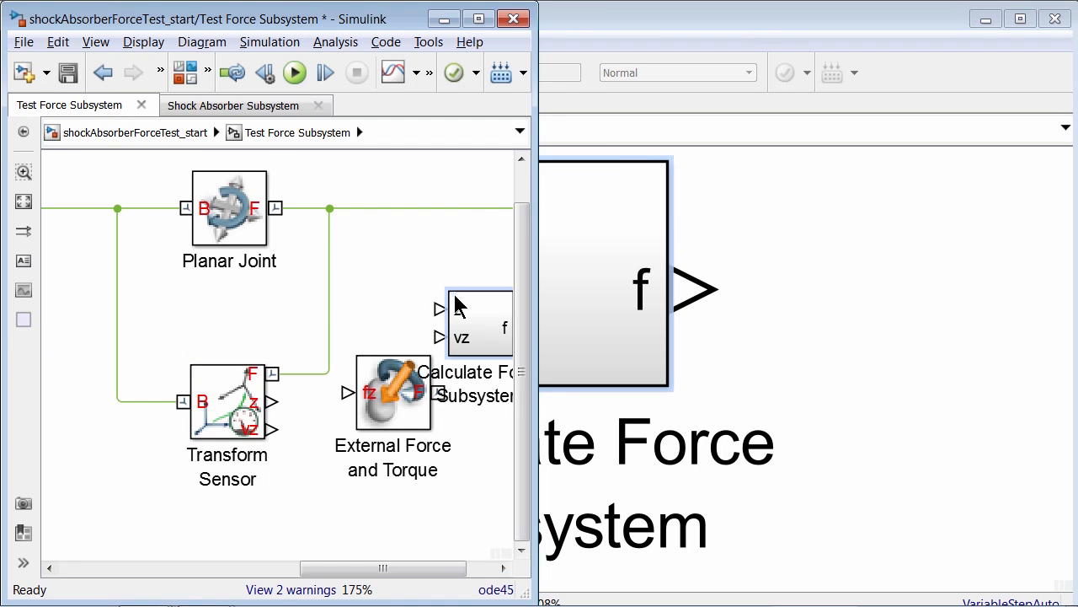
pyautogui.moveTo(471, 315); pyautogui.dragTo(405, 252)
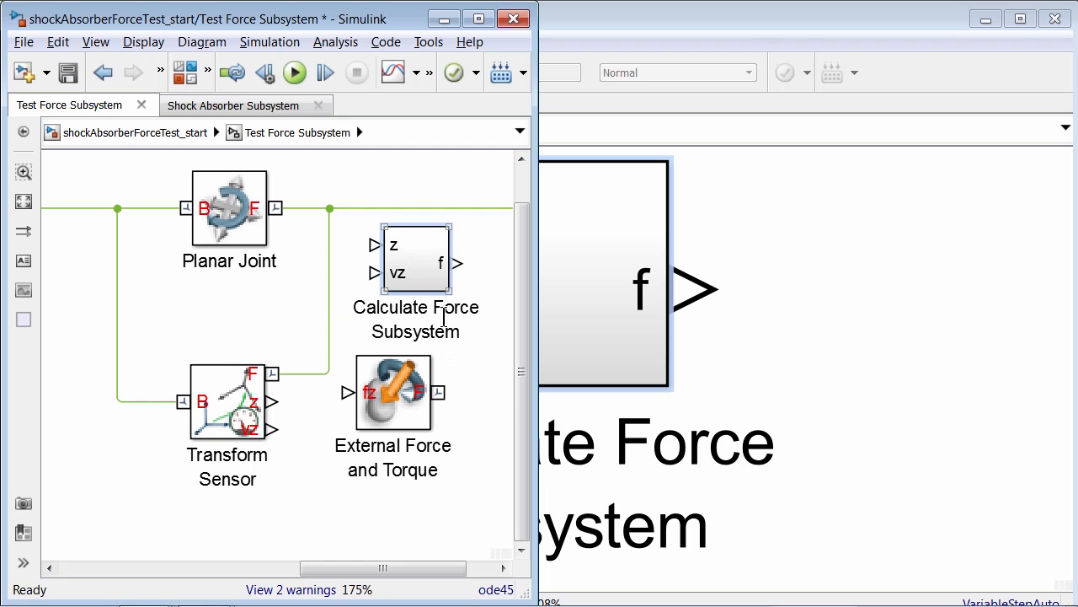
# Wire the Calculate Force Subsystem between the Transform Sensor's z and vz outputs and the External Force and Torque block's fz input
pyautogui.press('space')
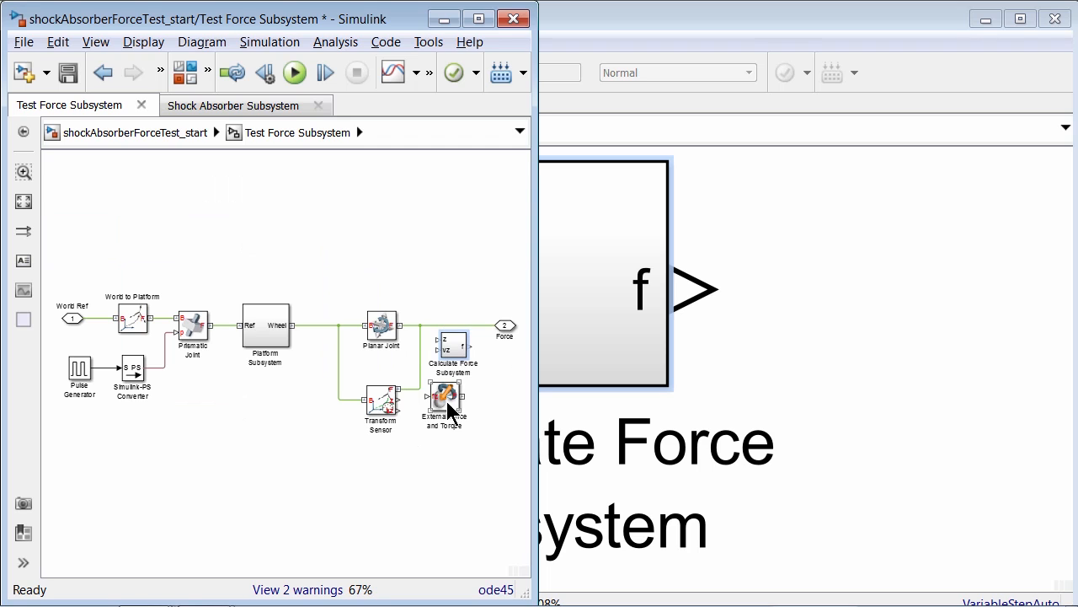
pyautogui.moveTo(459, 400); pyautogui.dragTo(509, 403)
pyautogui.moveTo(459, 354); pyautogui.dragTo(445, 411)
pyautogui.scroll(3, 444, 411)
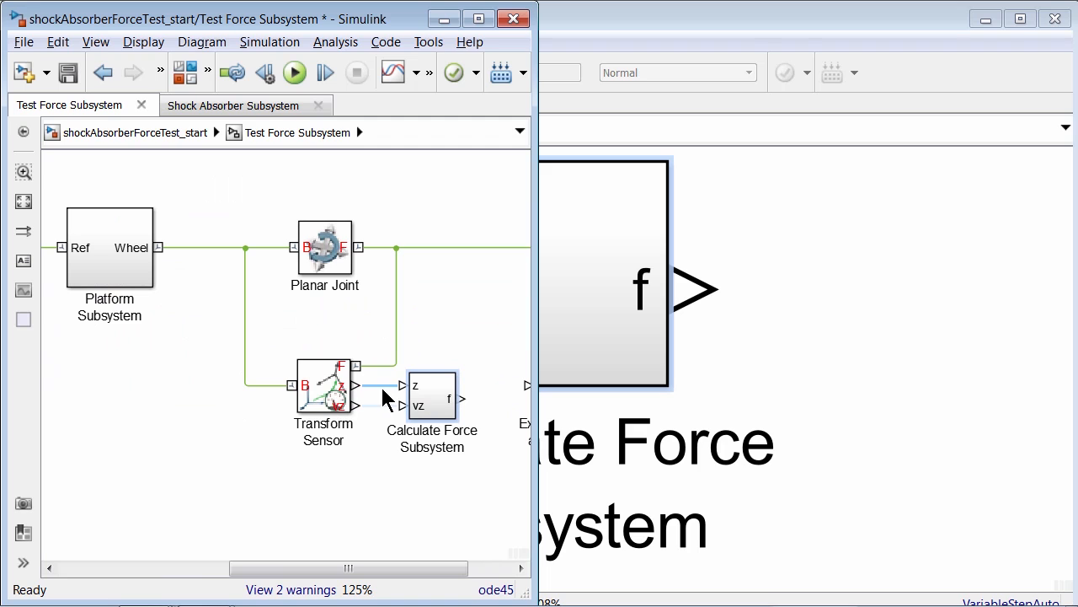
pyautogui.moveTo(445, 568); pyautogui.dragTo(489, 569)
pyautogui.moveTo(465, 413); pyautogui.dragTo(439, 413)
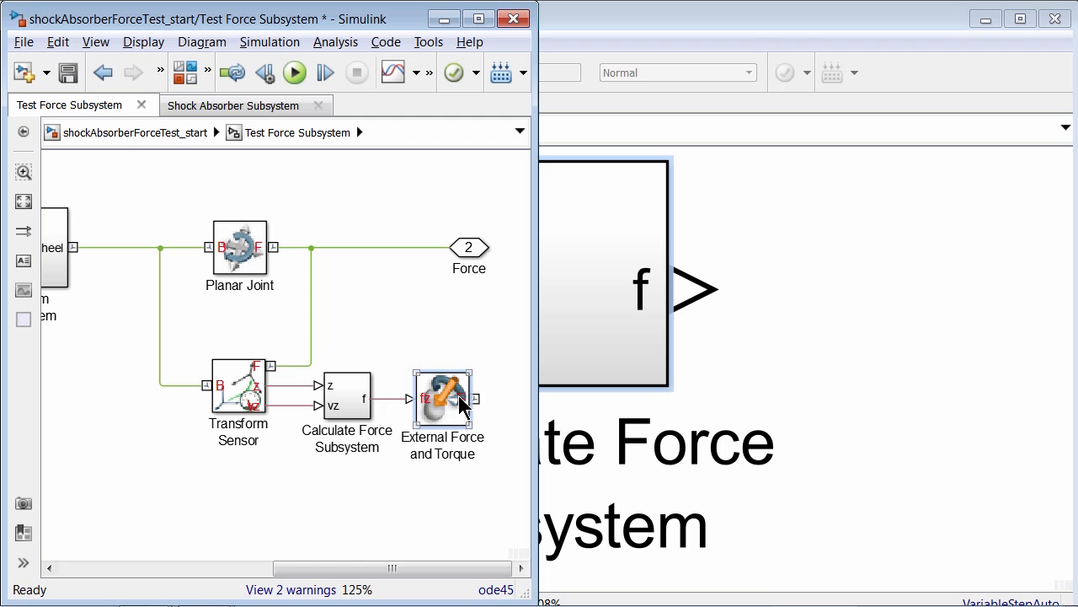
# Move the Force port farther from the Planar Joint and connect the External Force and Torque block's F port to the line leading into it
pyautogui.press('space')
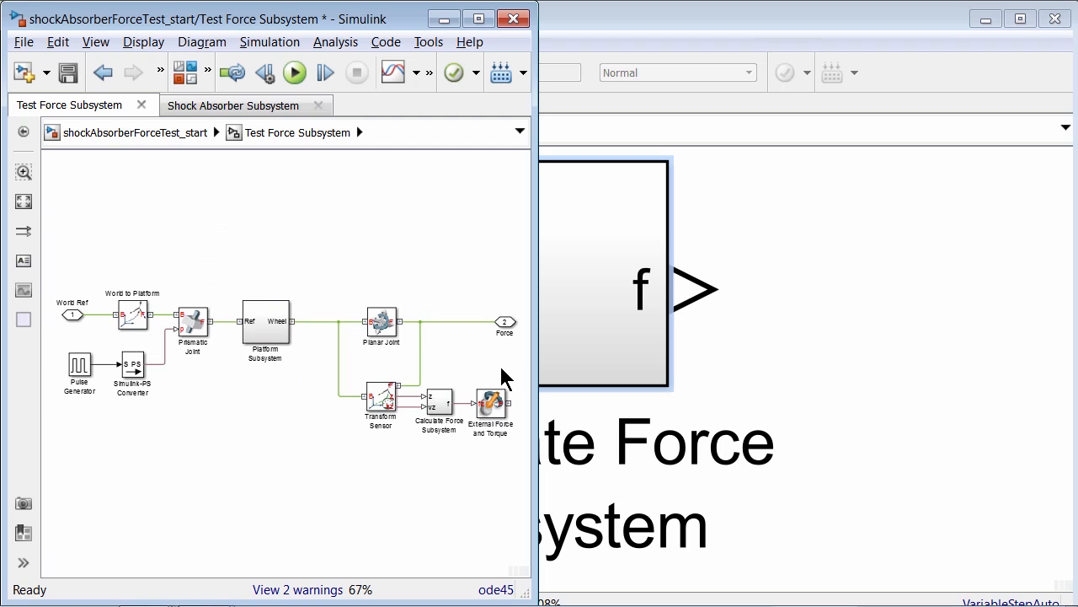
pyautogui.hscroll(2, 446, 362)
pyautogui.click(415, 322)
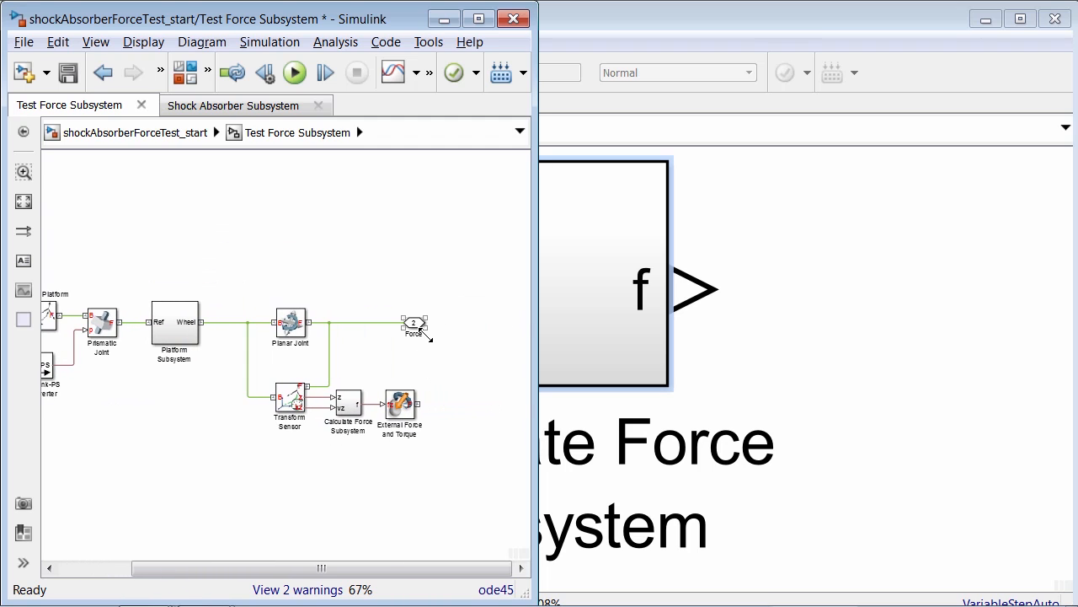
pyautogui.moveTo(415, 328); pyautogui.dragTo(479, 327)
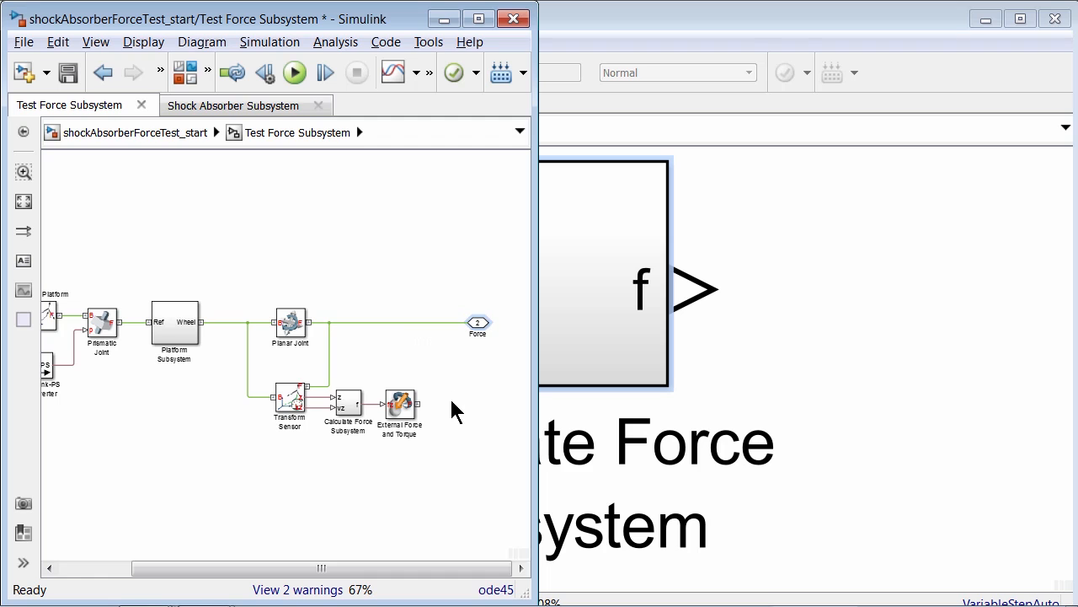
pyautogui.moveTo(421, 405); pyautogui.dragTo(441, 322)
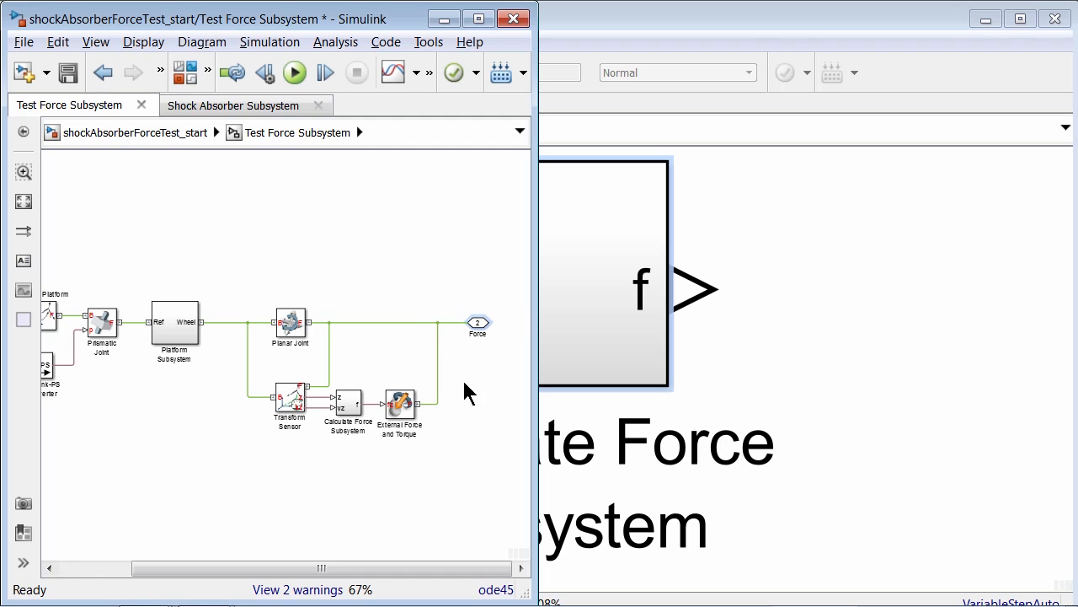
pyautogui.press('space')
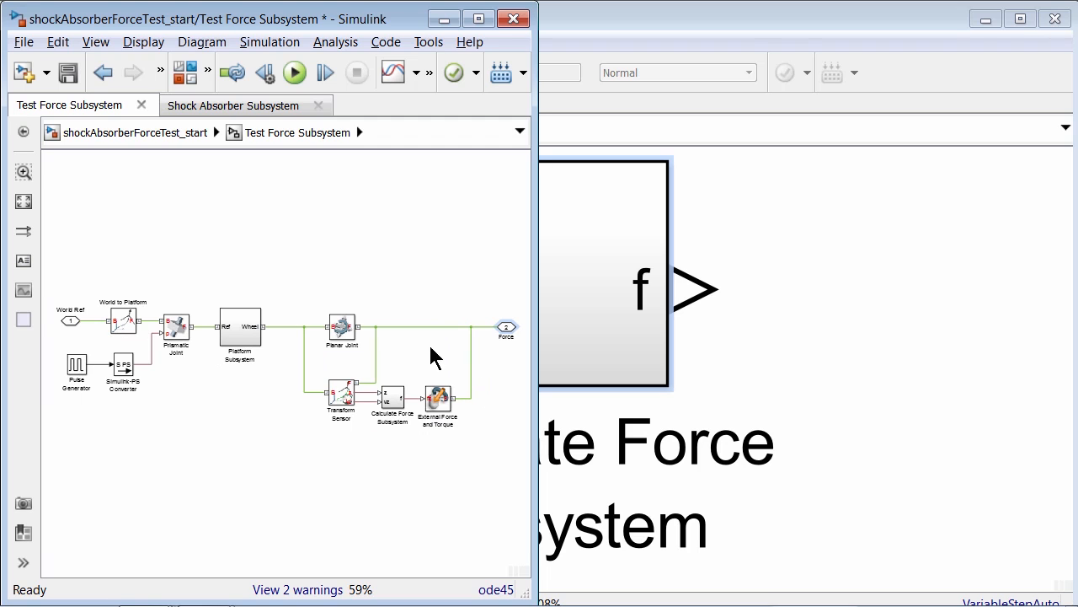
# Connect the Test Force Subsystem's Force port to the Wheel Subsystem's Contact port in the top-level model, and switch to Mechanics Explorer
pyautogui.click(169, 136)
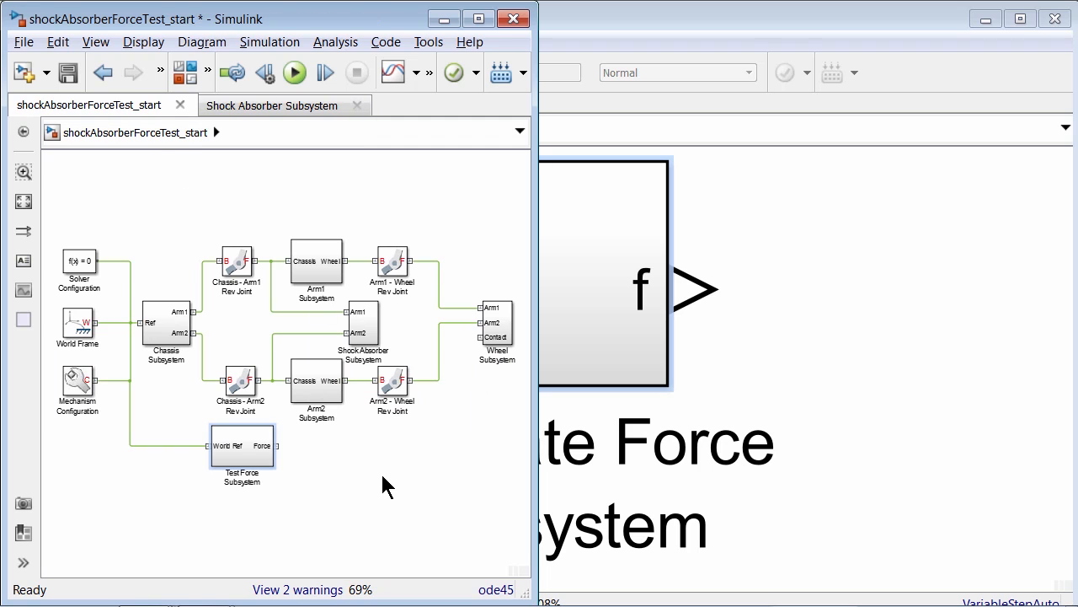
pyautogui.moveTo(276, 445); pyautogui.dragTo(478, 337)
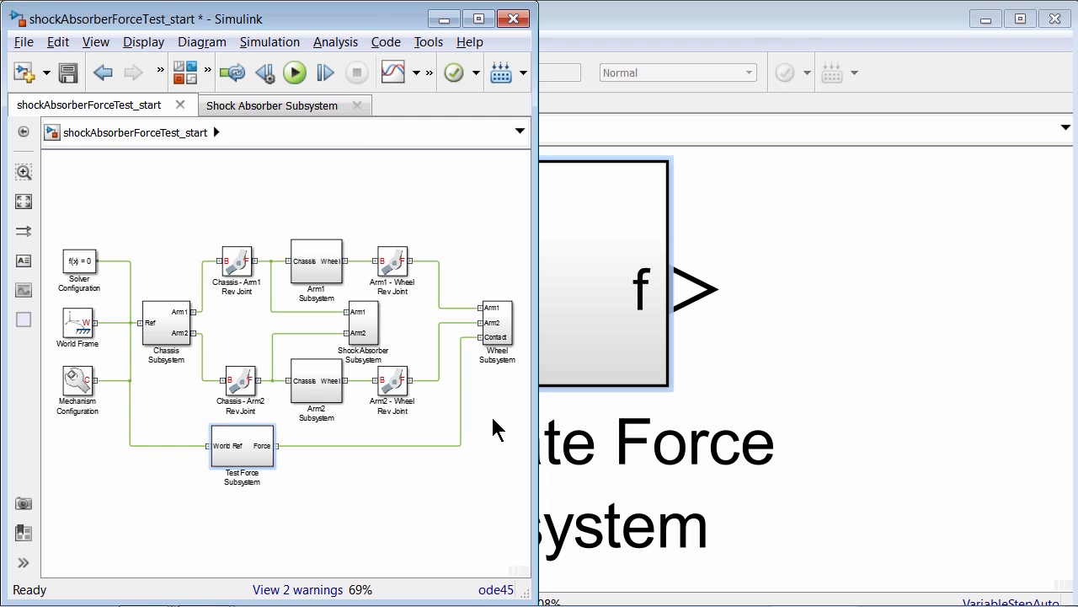
pyautogui.hotkey('alt', 'Tab')
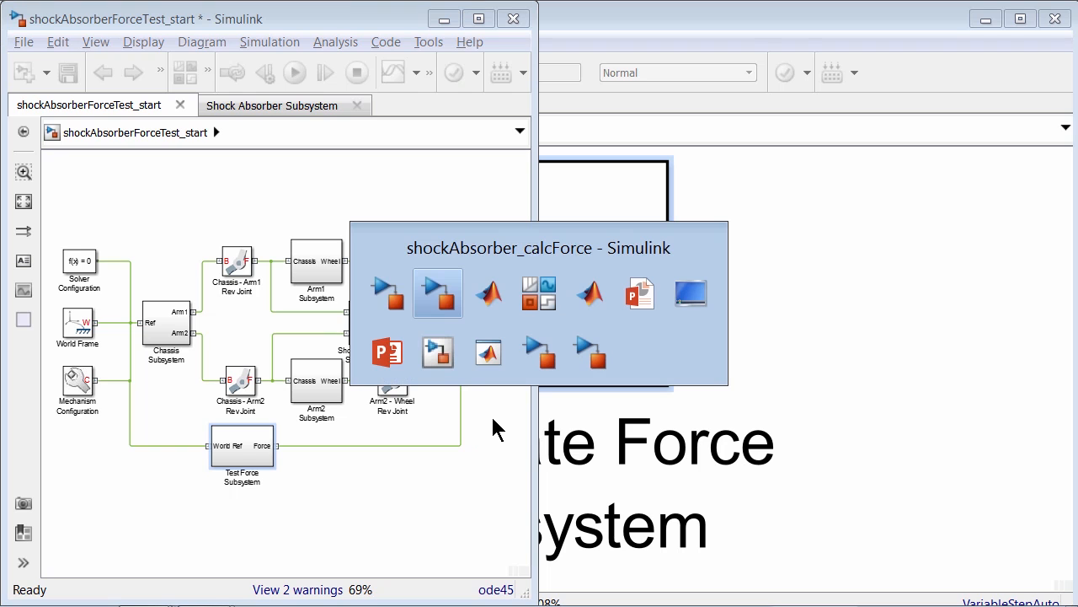
pyautogui.hotkey('alt', 'Tab')
pyautogui.hotkey('alt', 'Tab')
pyautogui.hotkey('alt', 'Tab')
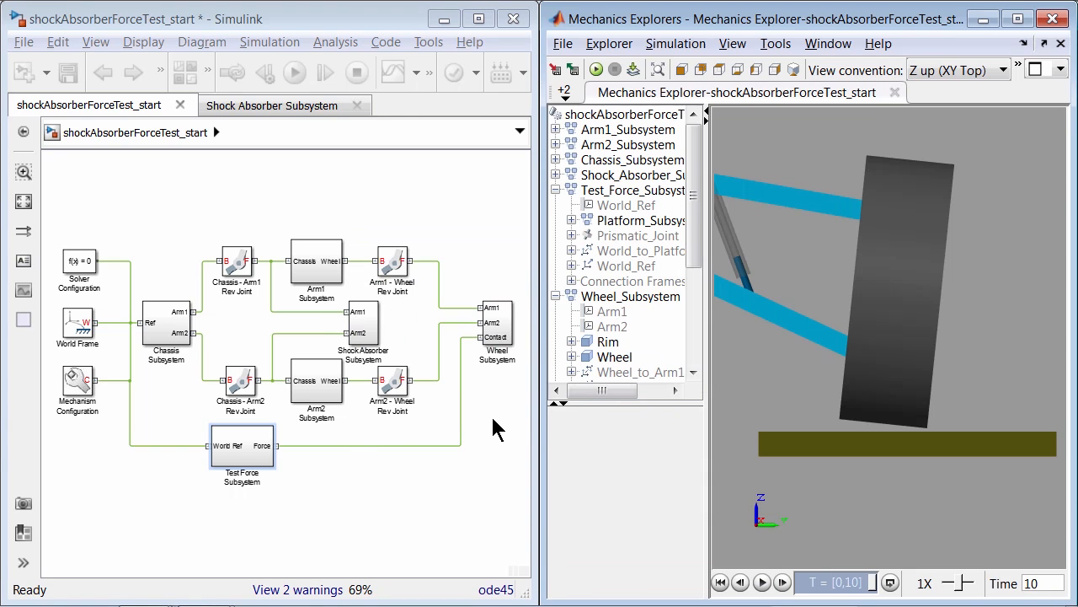
# Update the model, run the force test simulation viewed from the wheel's side, and highlight the Planar Joint in Mechanics Explorer
pyautogui.click(634, 69)
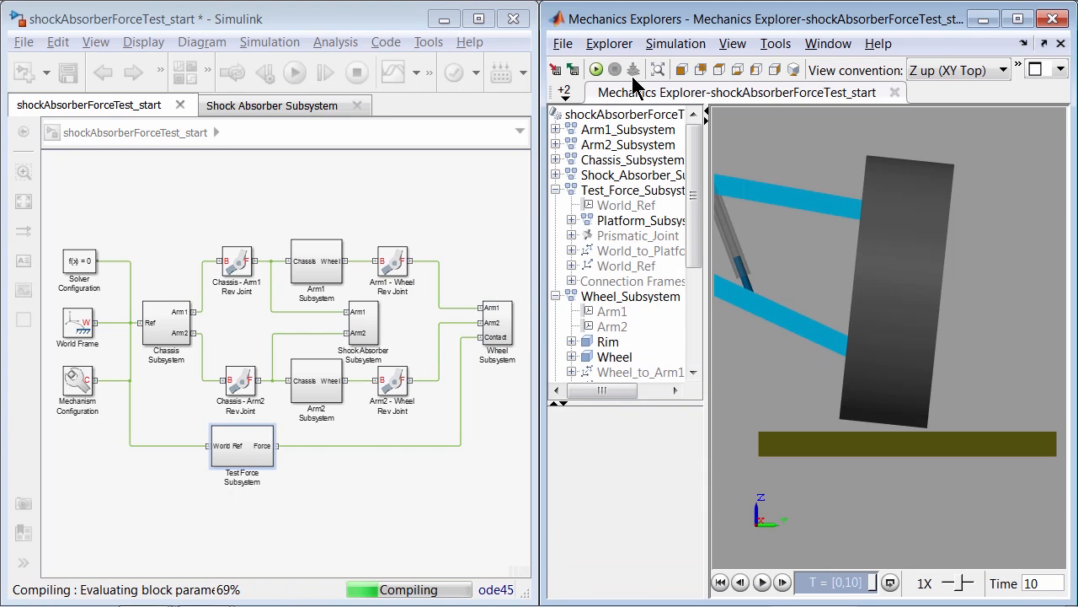
pyautogui.click(773, 74)
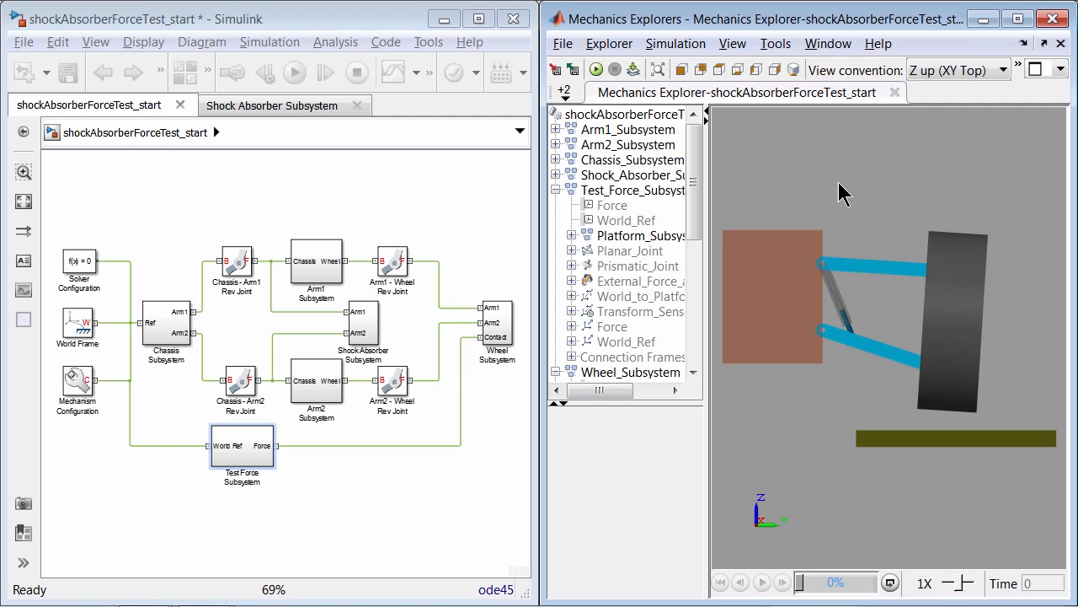
pyautogui.click(596, 69)
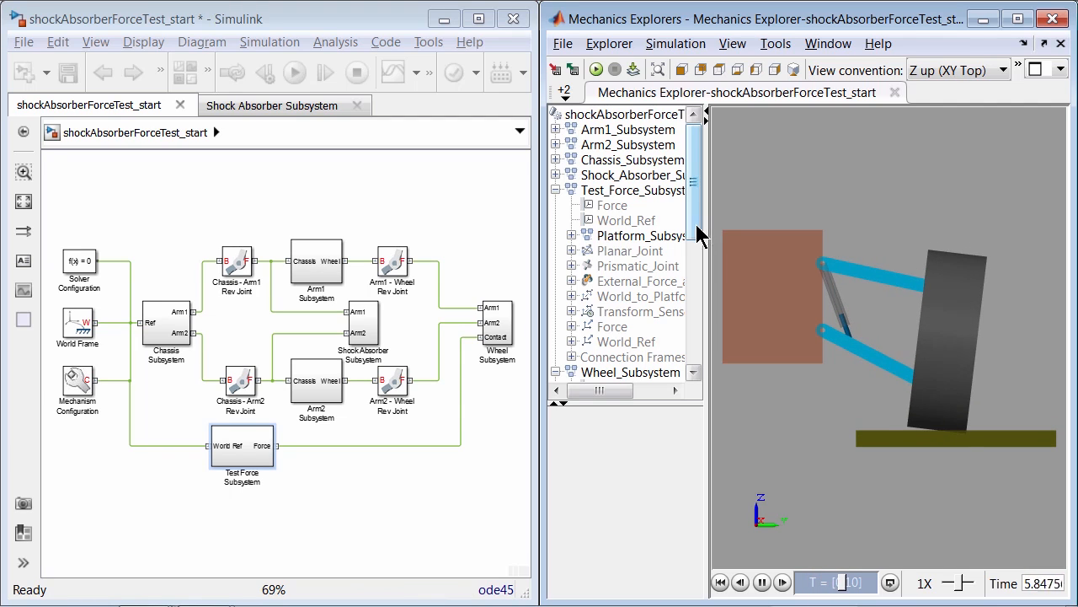
pyautogui.click(629, 251)
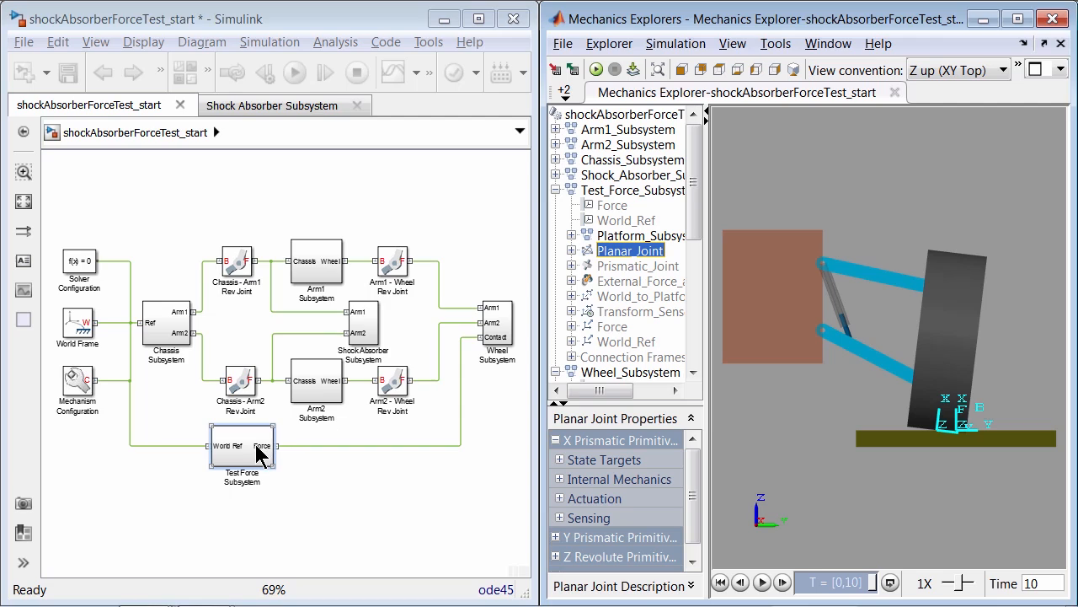
# Open the Test Force Subsystem and examine the Pulse Generator that drives the Prismatic Joint through the Simulink-PS Converter
pyautogui.doubleClick(258, 447)
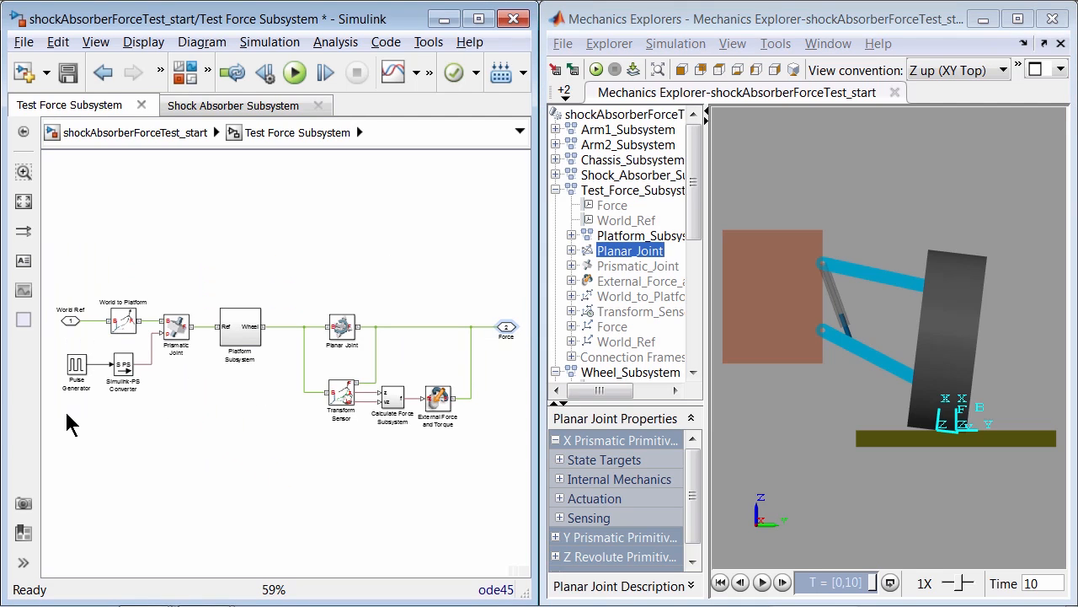
pyautogui.scroll(3, 66, 421)
pyautogui.scroll(3, 67, 413)
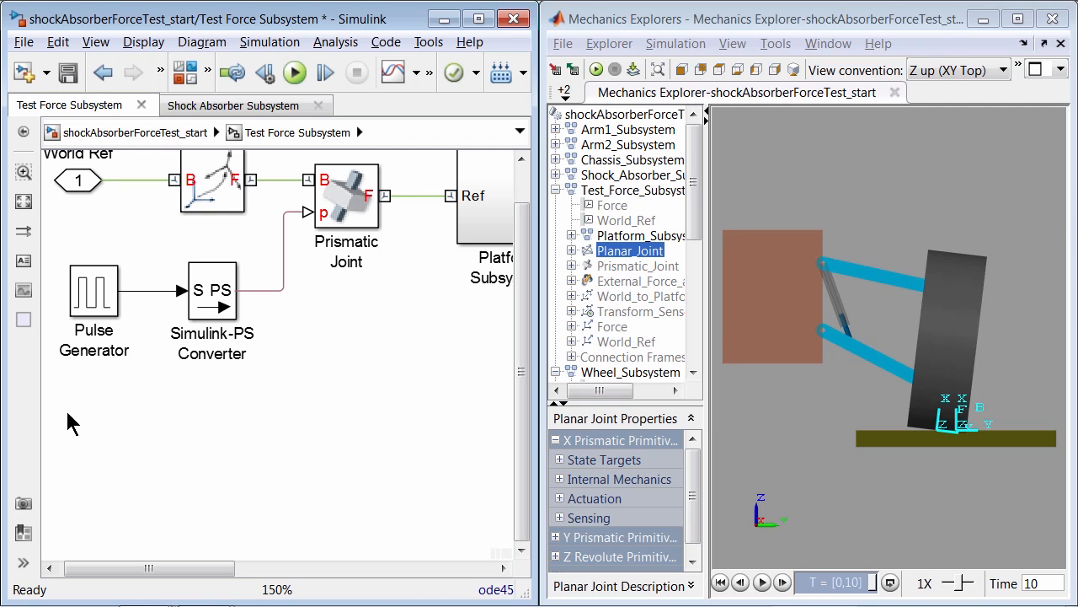
# Switch to the MATLAB Command Window and plot the recorded motion data with plot(posin_t,posin_r)
pyautogui.hotkey('alt', 'Tab')
pyautogui.hotkey('alt', 'Tab')
pyautogui.hotkey('alt', 'Tab')
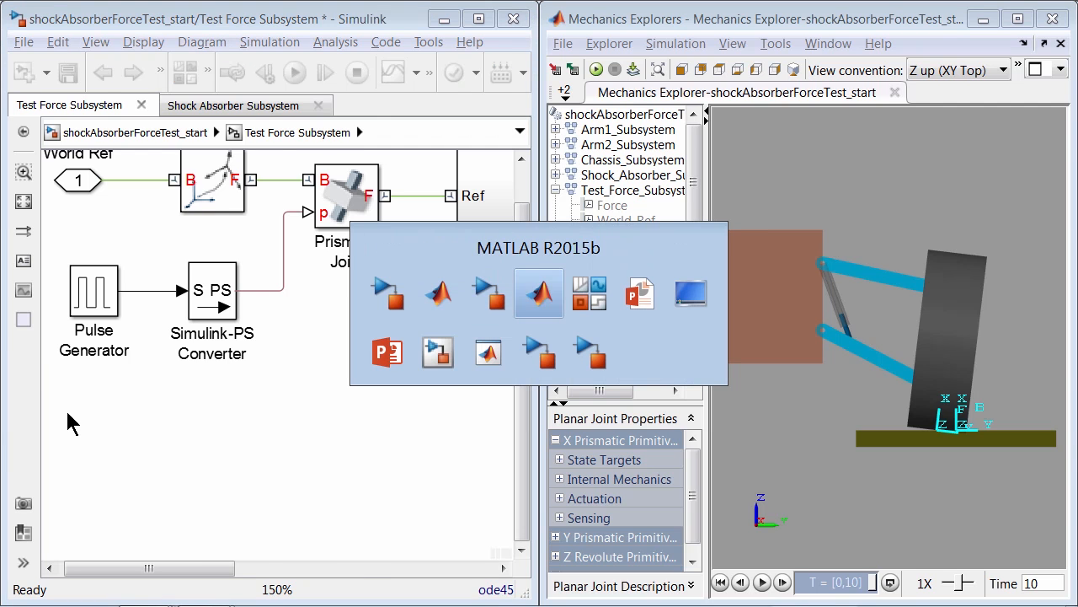
pyautogui.click(508, 345)
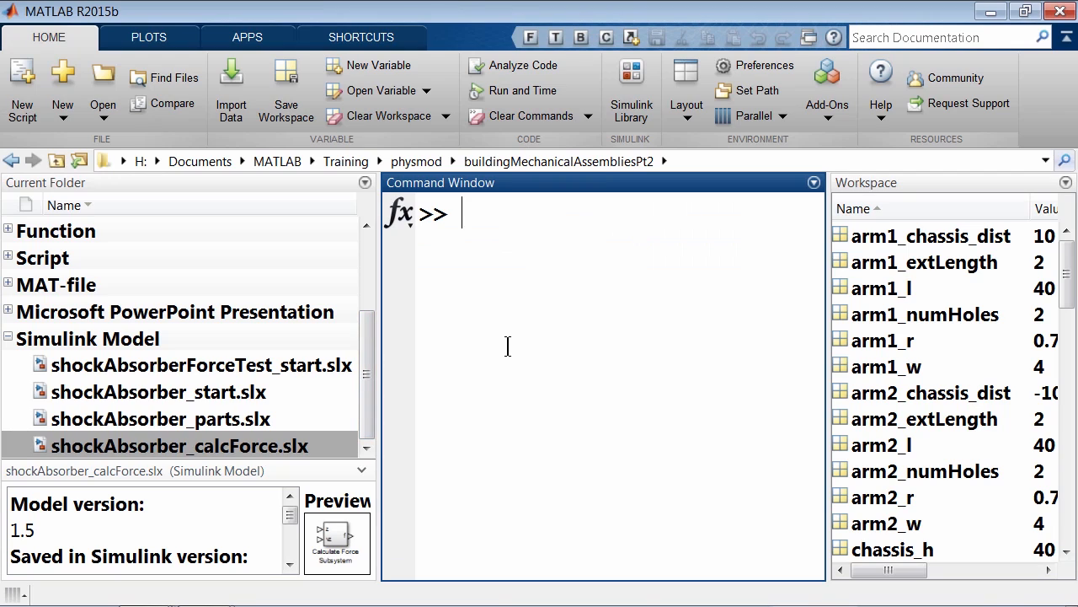
pyautogui.write('plot(pos')
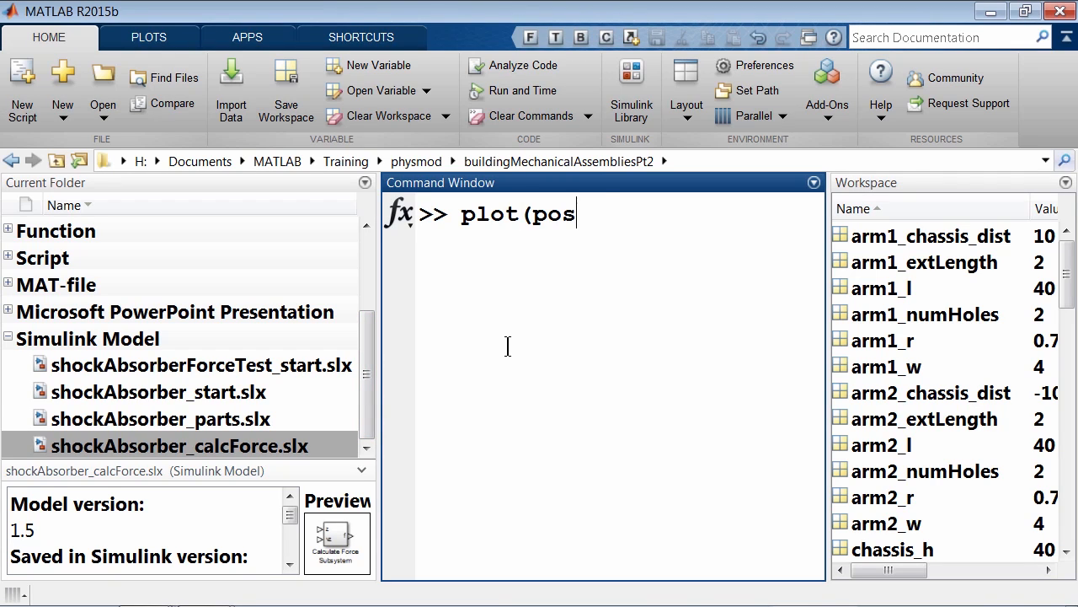
pyautogui.write('in_t,p')
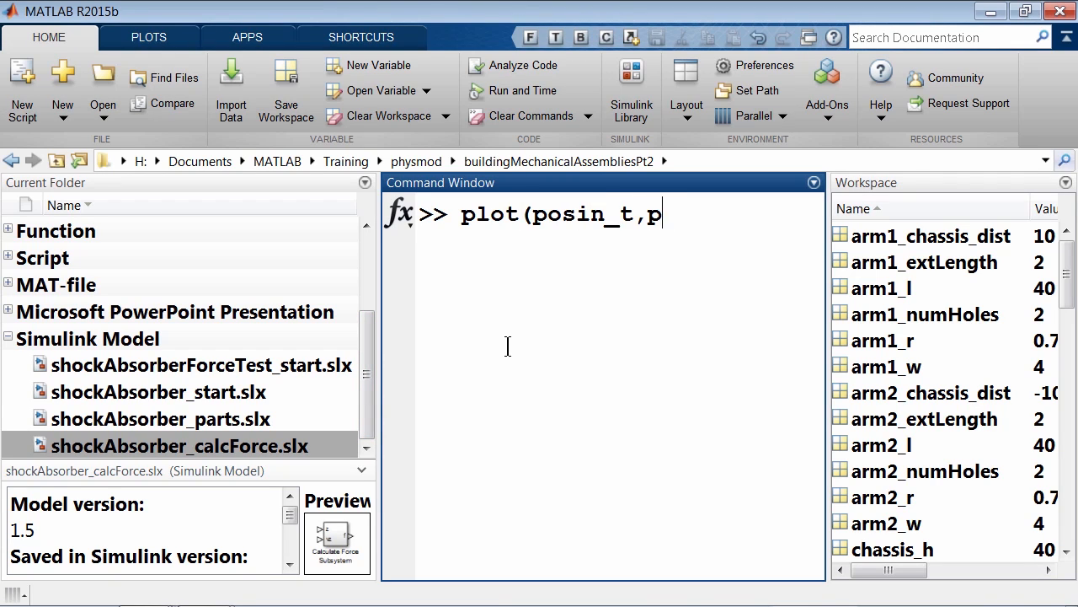
pyautogui.write('osin_r)')
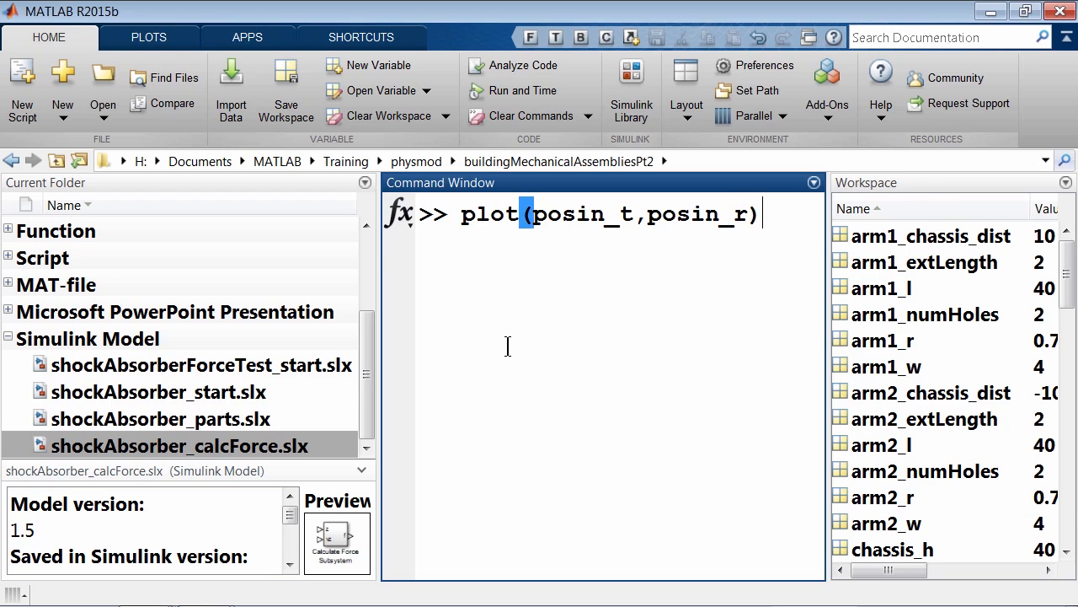
pyautogui.press('Return')
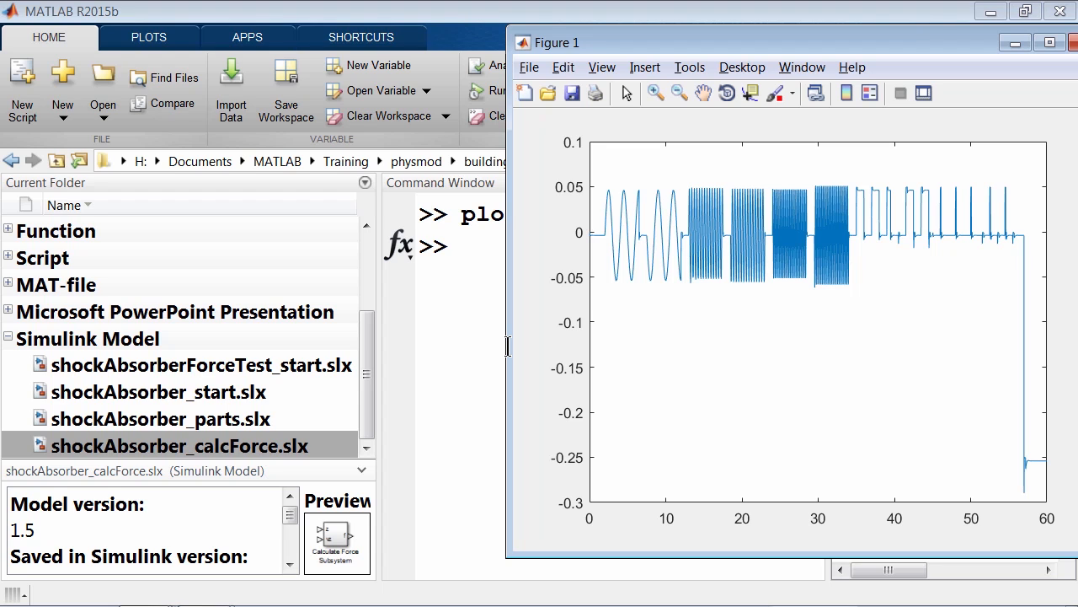
# Return to Simulink and add an In1 block from Simulink/Sources to the top-level model, beside the Test Force Subsystem's input side
pyautogui.hotkey('alt', 'Tab')
pyautogui.hotkey('alt', 'Tab')
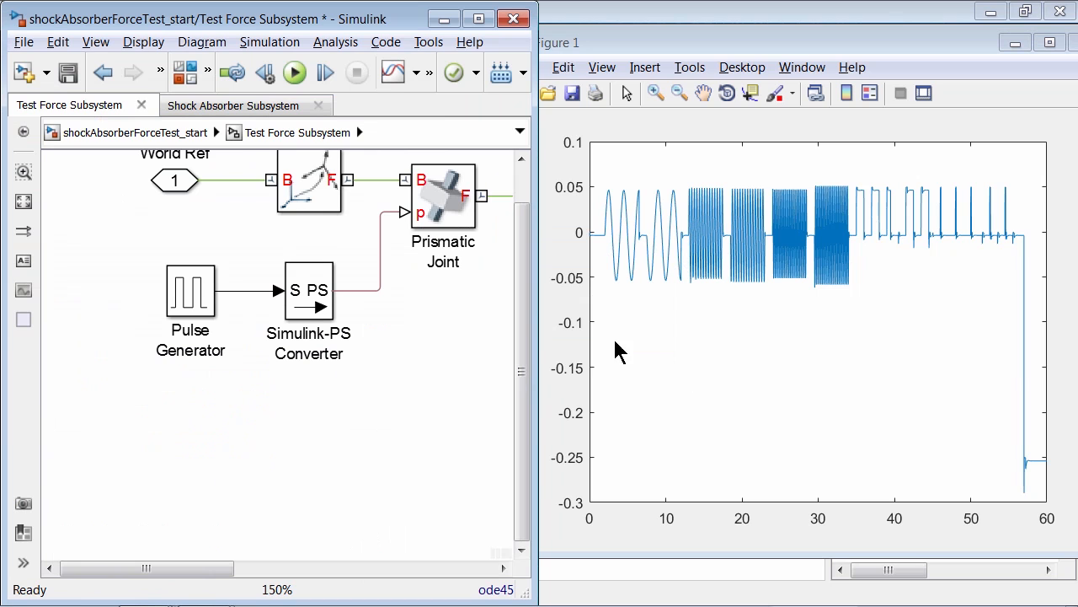
pyautogui.click(190, 80)
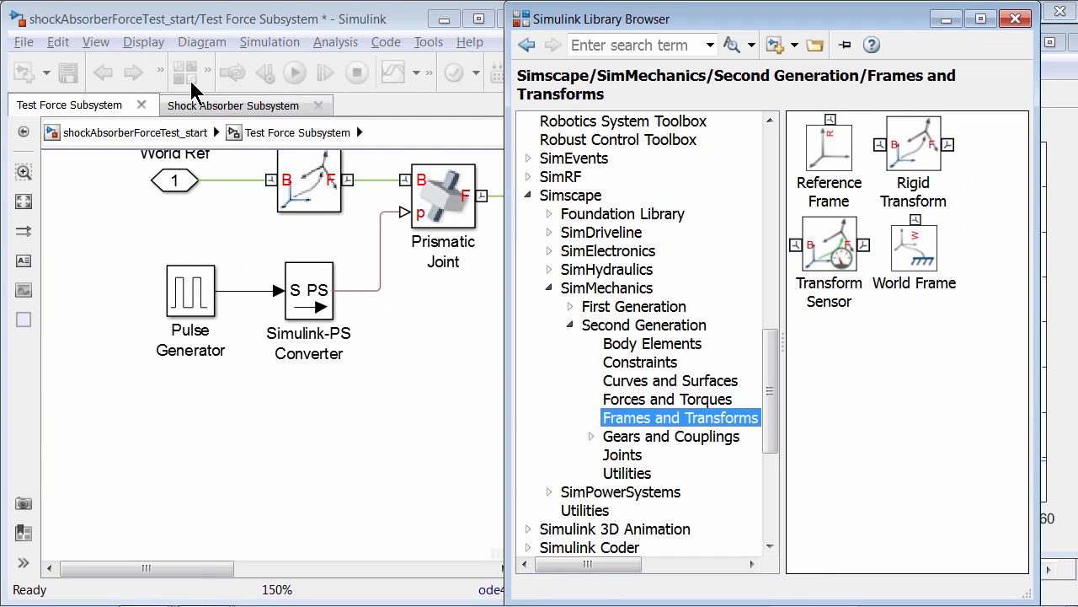
pyautogui.moveTo(772, 391); pyautogui.dragTo(771, 156)
pyautogui.click(606, 401)
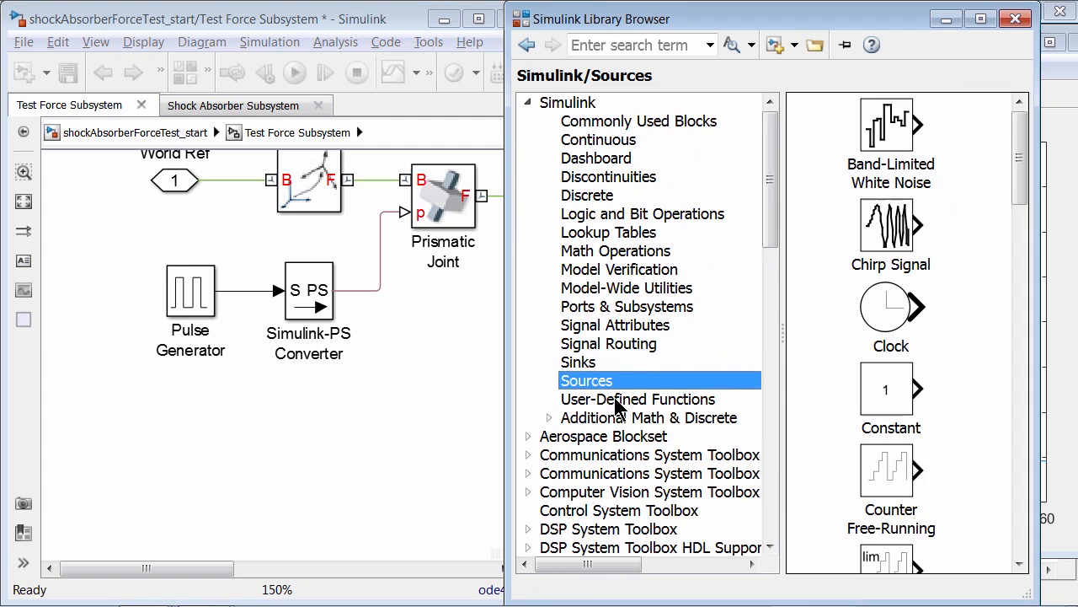
pyautogui.scroll(-10, 927, 220)
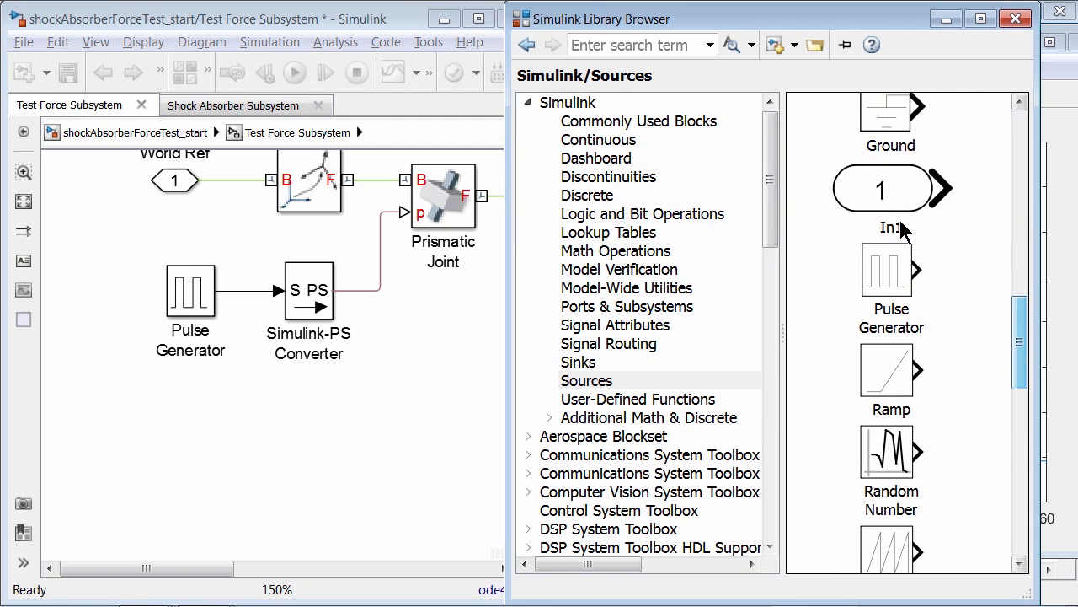
pyautogui.click(885, 189)
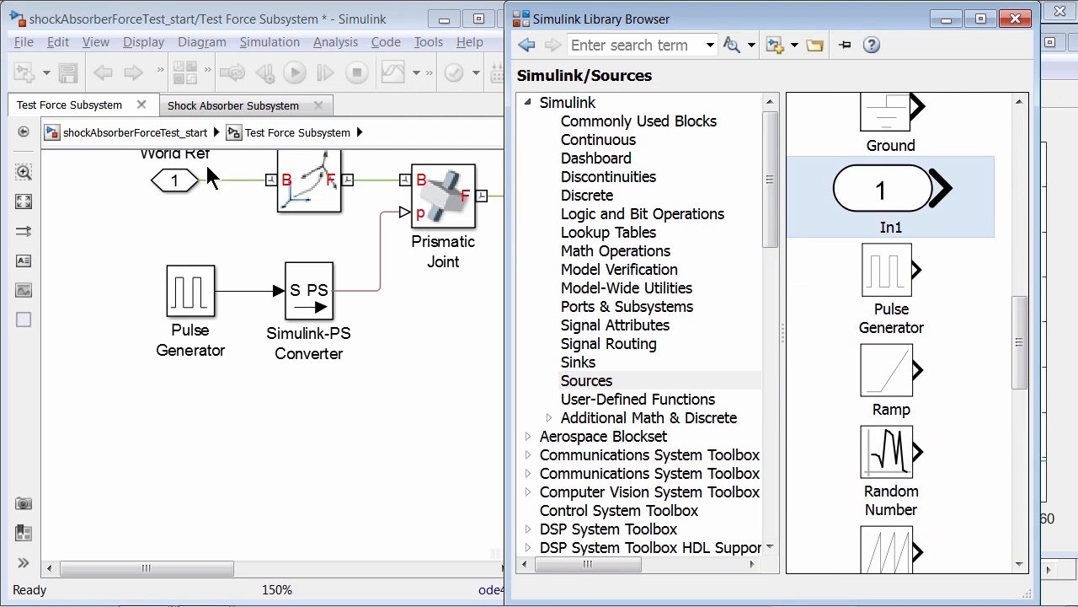
pyautogui.click(137, 134)
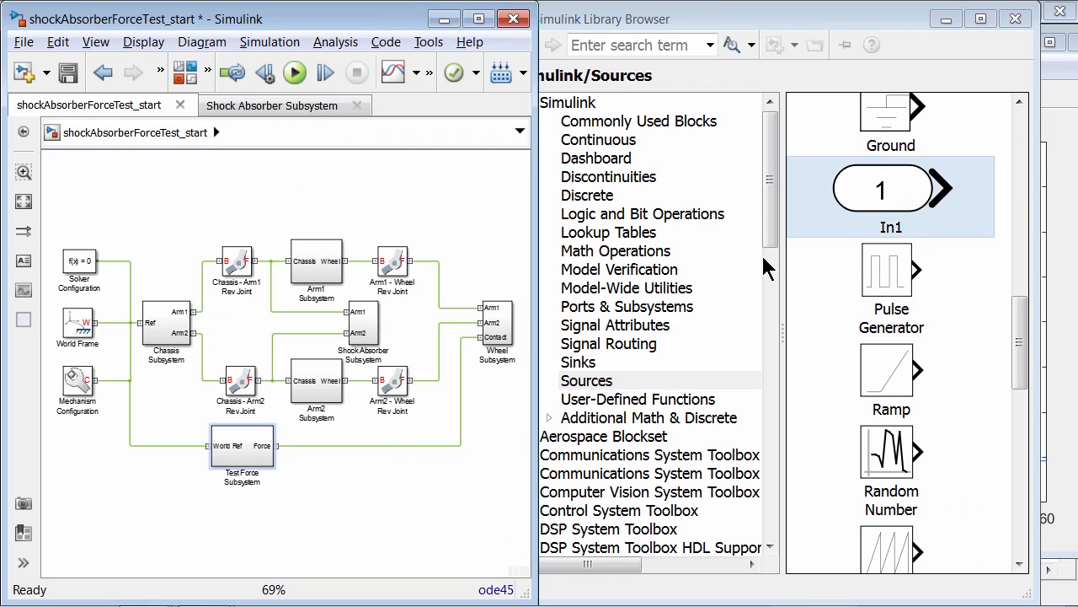
pyautogui.moveTo(895, 202); pyautogui.dragTo(178, 453)
# Rename the new In1 block Motion Profile and position it just ahead of the Test Force Subsystem
pyautogui.scroll(3, 178, 455)
pyautogui.scroll(5, 178, 450)
pyautogui.moveTo(165, 411); pyautogui.dragTo(159, 411)
pyautogui.doubleClick(165, 432)
pyautogui.write('Motion Profile')
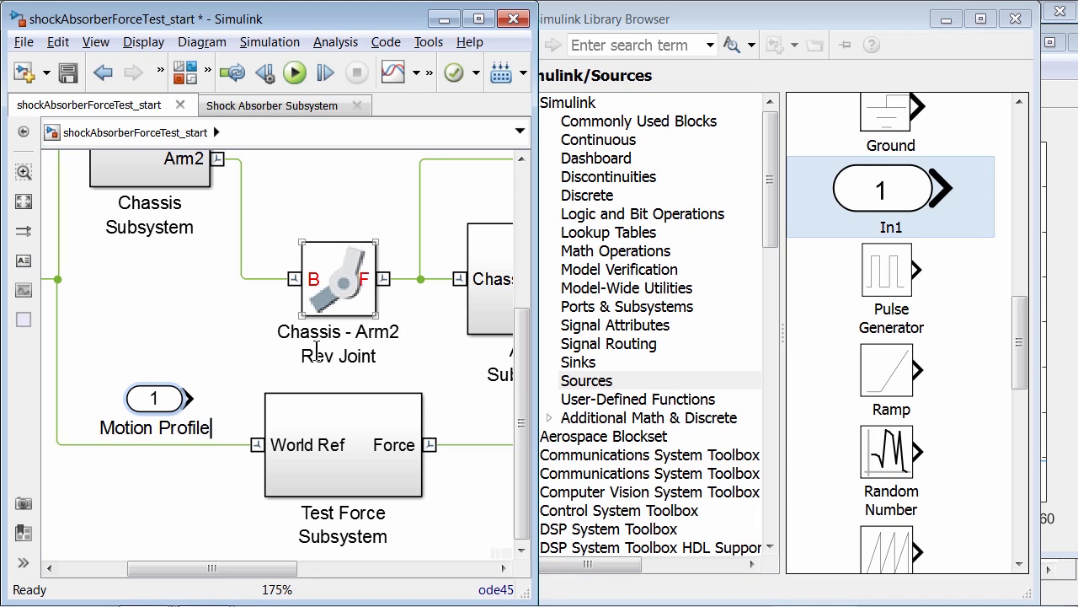
pyautogui.click(257, 358)
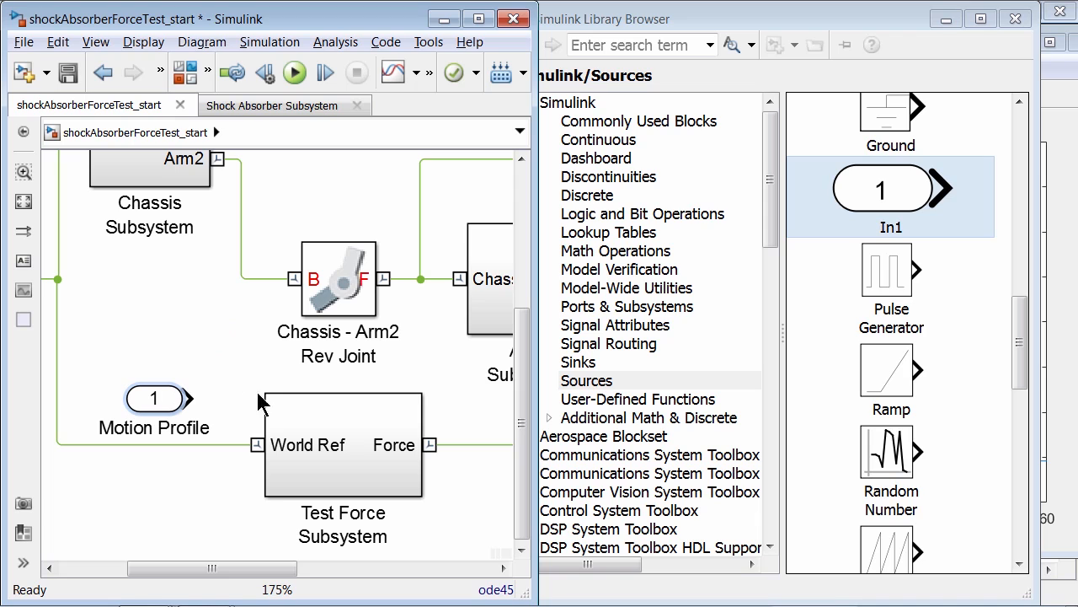
# Replace the Pulse Generator in the Test Force Subsystem with a copy of the Motion Profile inport, connected to the Simulink-PS Converter
pyautogui.click(306, 432)
pyautogui.doubleClick(306, 432)
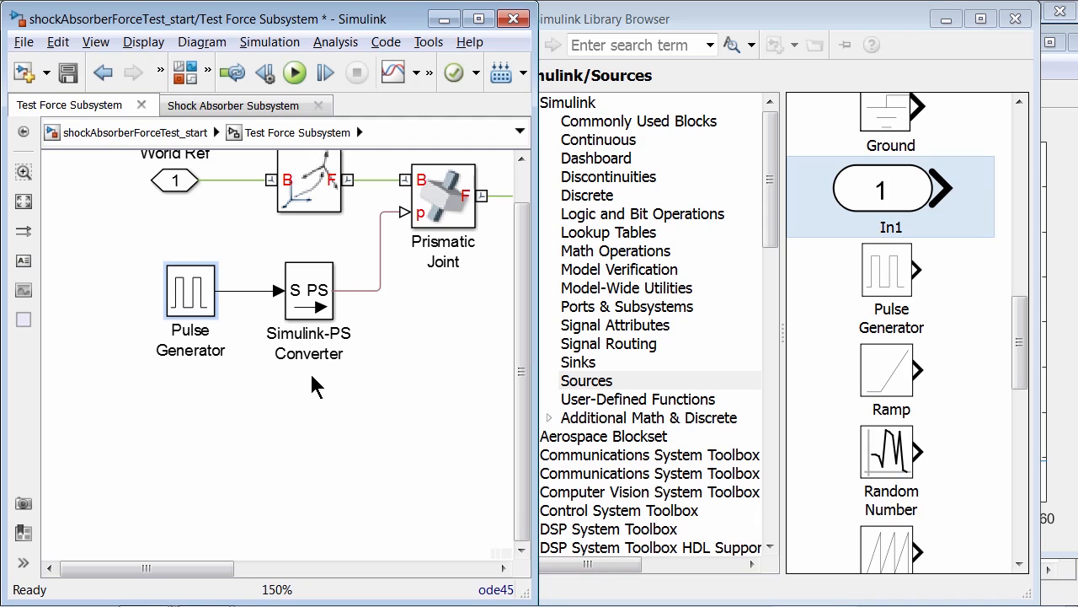
pyautogui.press('Delete')
pyautogui.hotkey('ctrl', 'v')
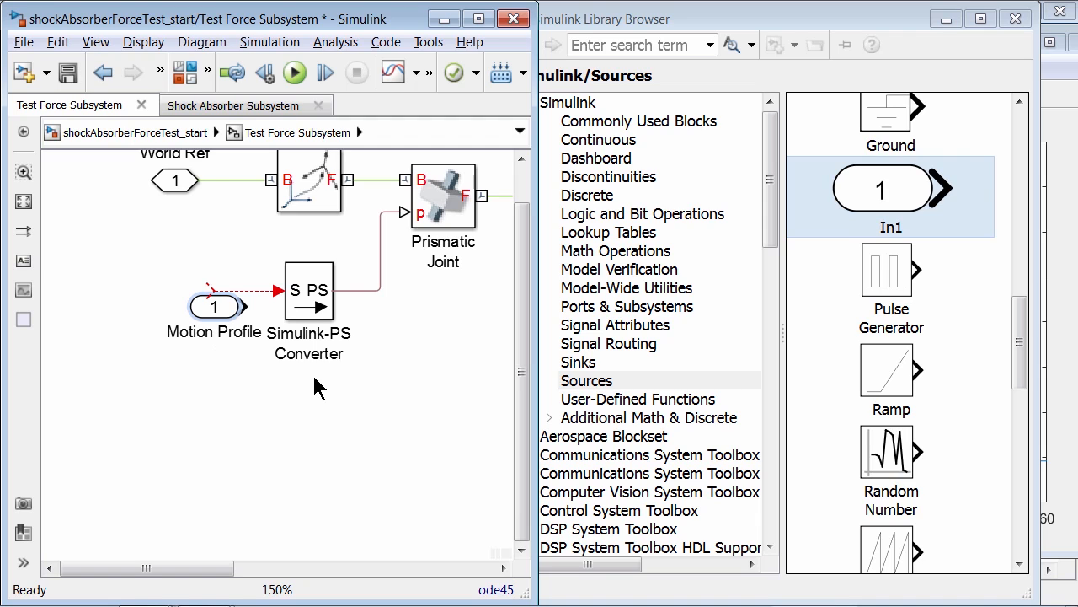
pyautogui.moveTo(220, 312); pyautogui.dragTo(161, 295)
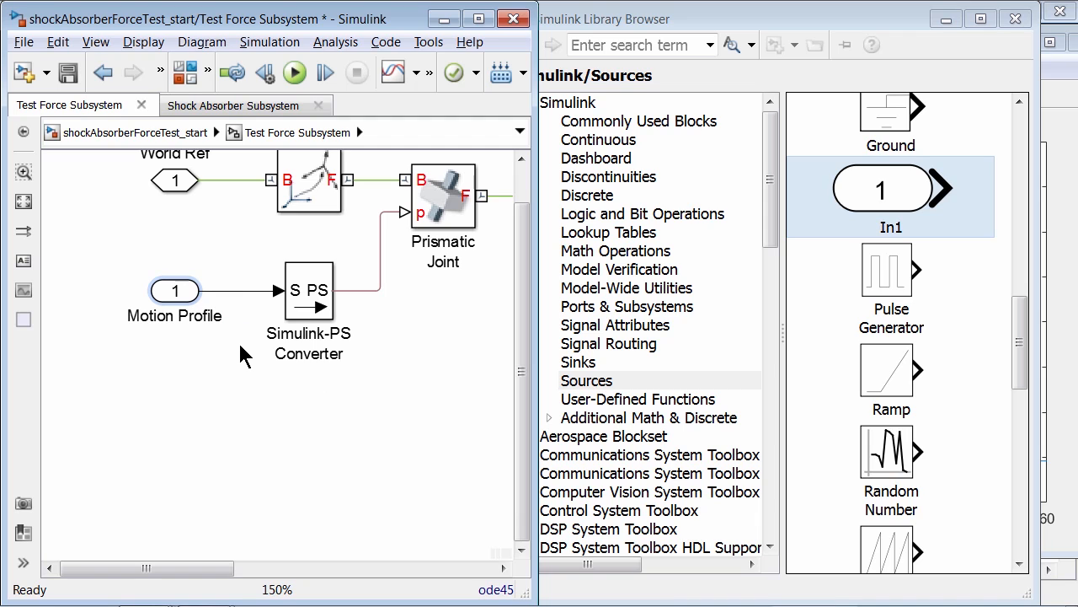
# Connect the top-level Motion Profile inport to the Test Force Subsystem's Motion Profile input
pyautogui.click(156, 133)
pyautogui.moveTo(173, 399); pyautogui.dragTo(177, 416)
pyautogui.click(220, 416)
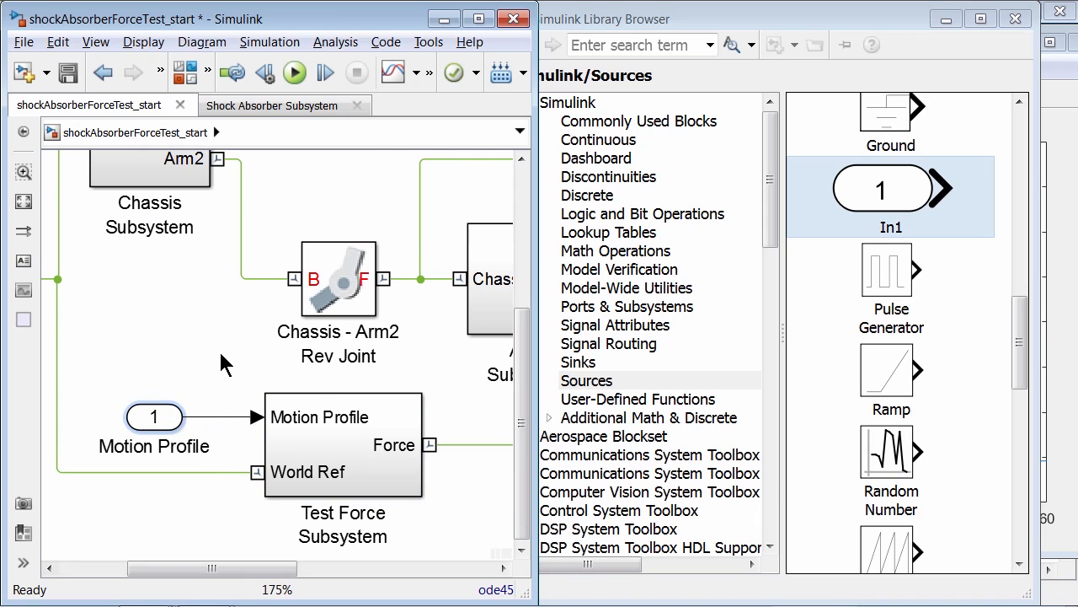
pyautogui.press('space')
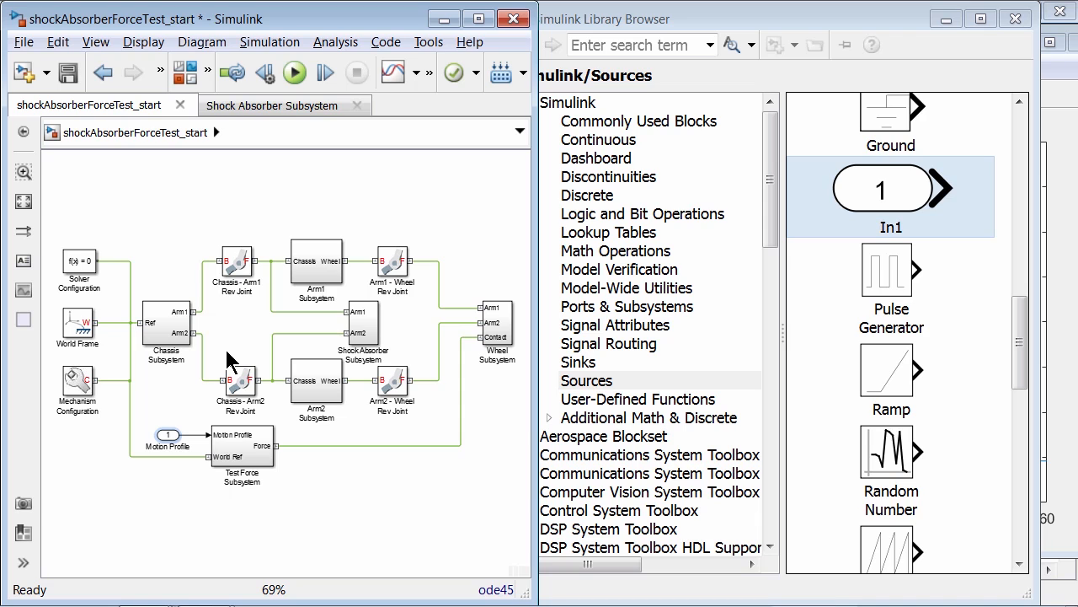
# Enable loading external input from the workspace in the model's Data Import/Export configuration and set Input to [posin_t, posin_r]
pyautogui.click(207, 74)
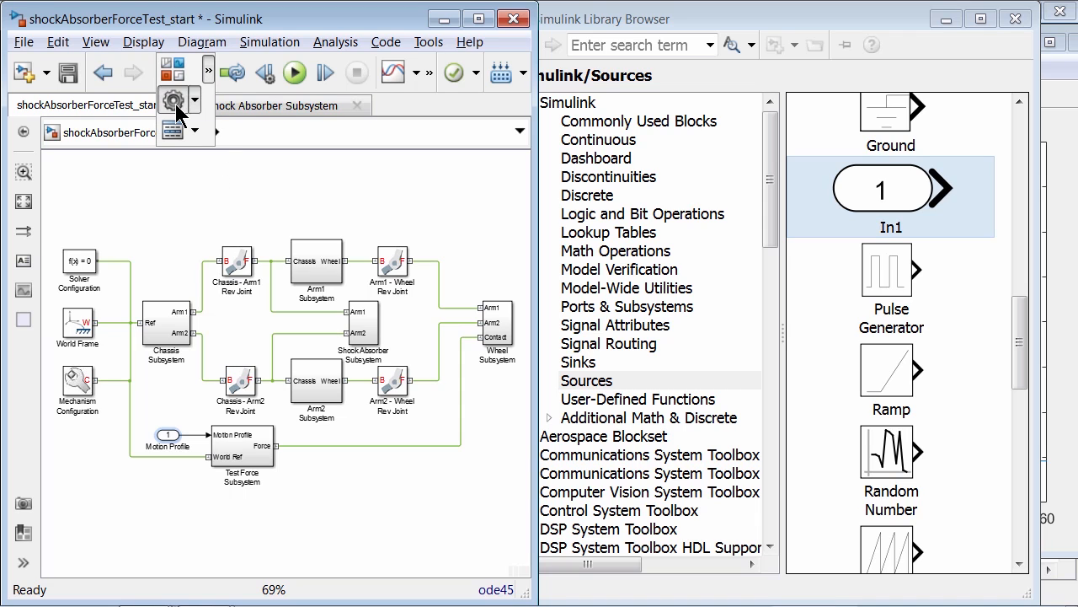
pyautogui.click(172, 100)
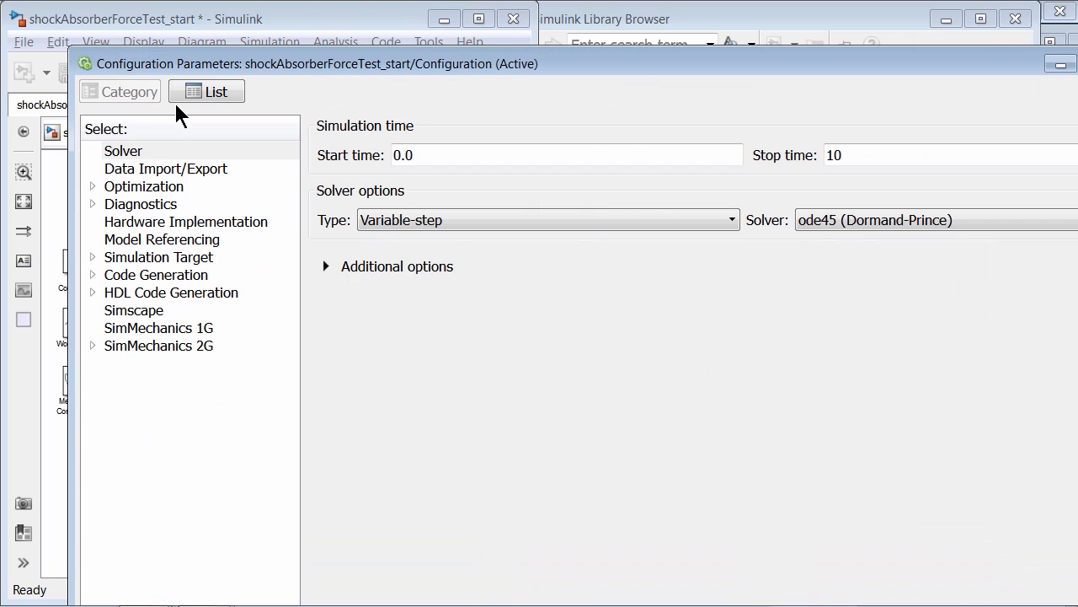
pyautogui.doubleClick(201, 63)
pyautogui.click(110, 119)
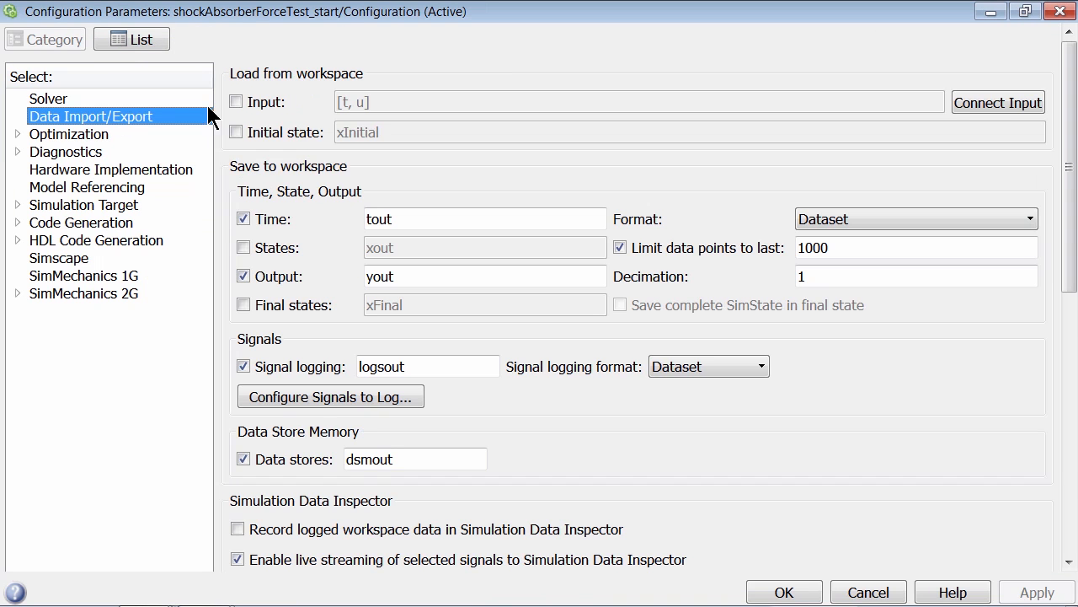
pyautogui.click(242, 105)
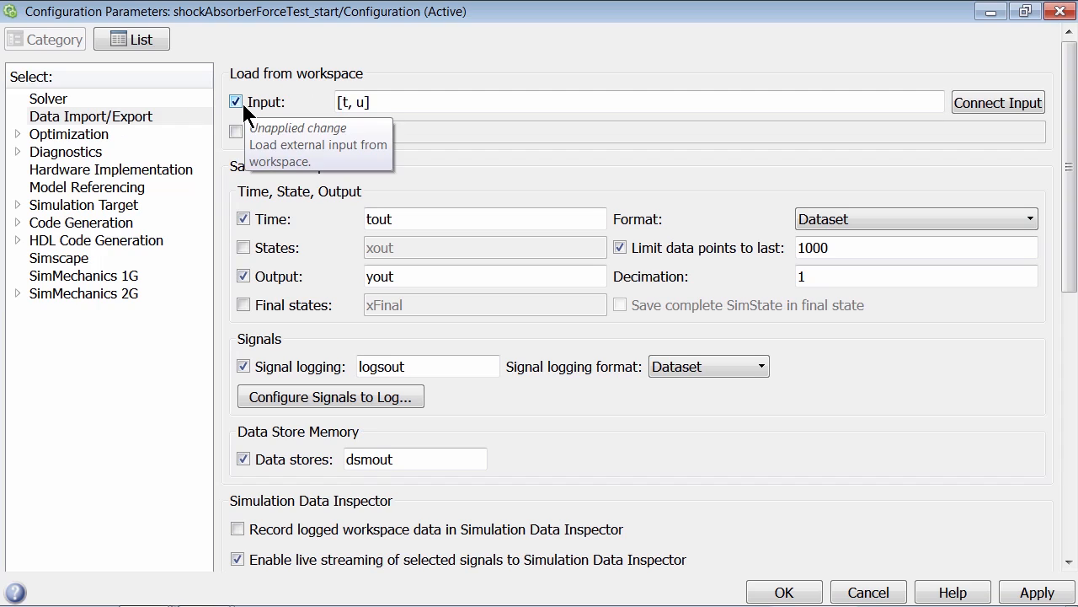
pyautogui.tripleClick(365, 102)
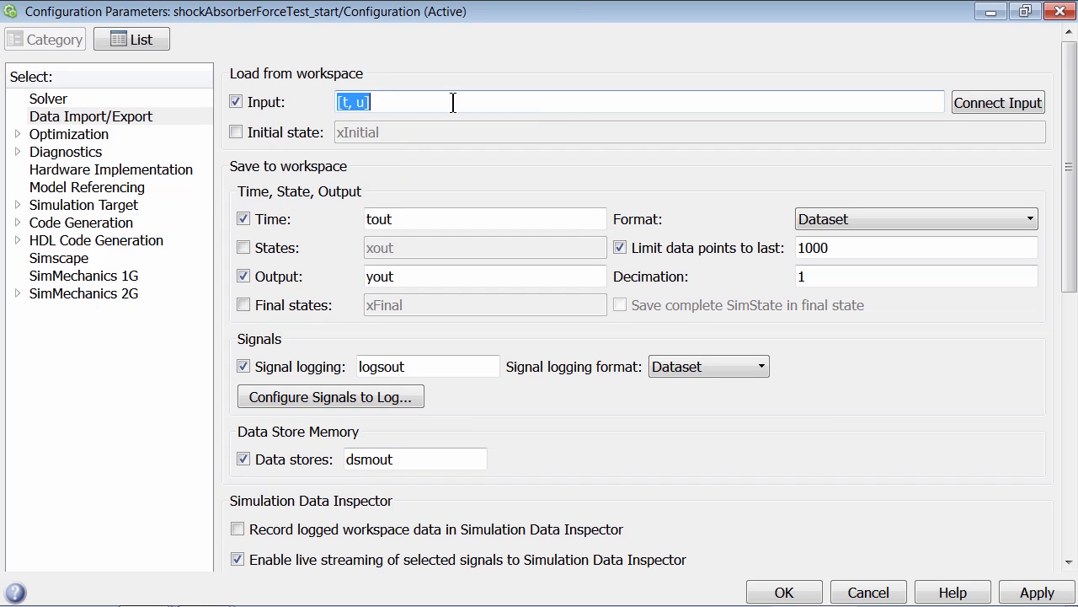
pyautogui.click(530, 101)
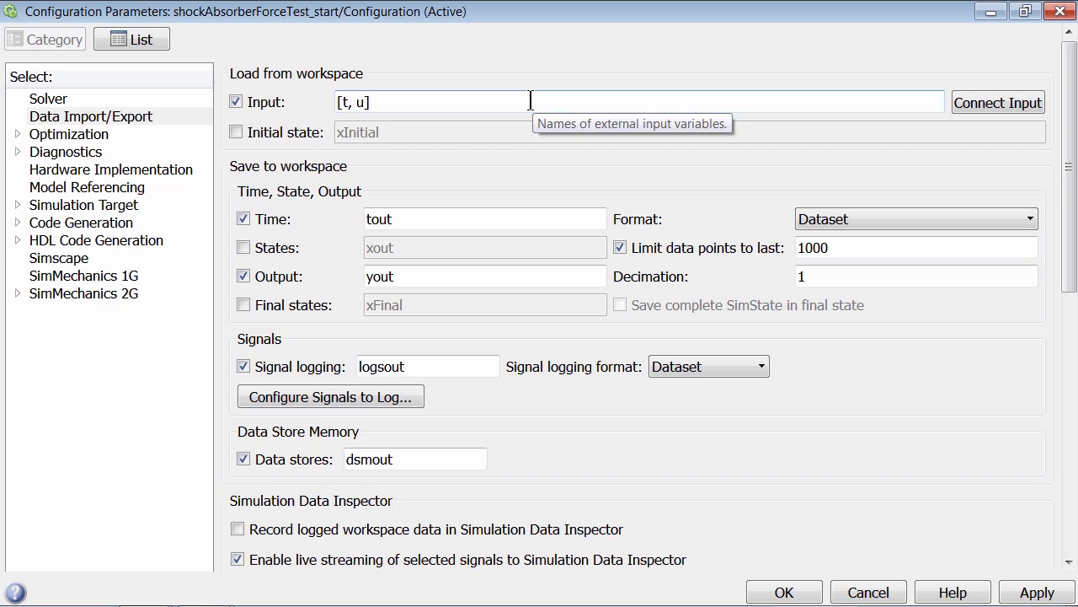
pyautogui.write('posin')
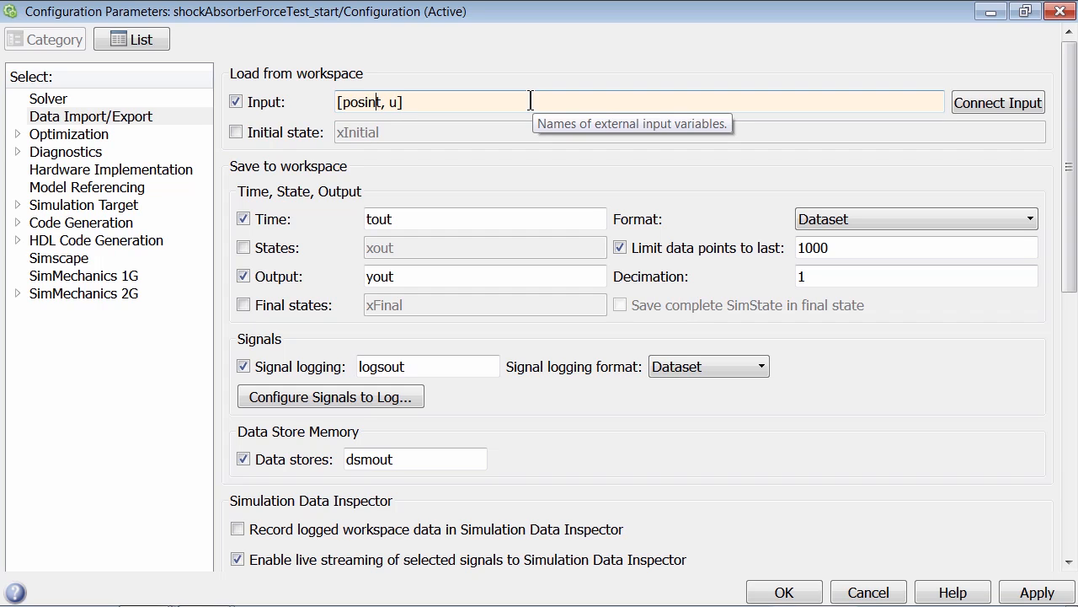
pyautogui.write('_')
pyautogui.press('BackSpace')
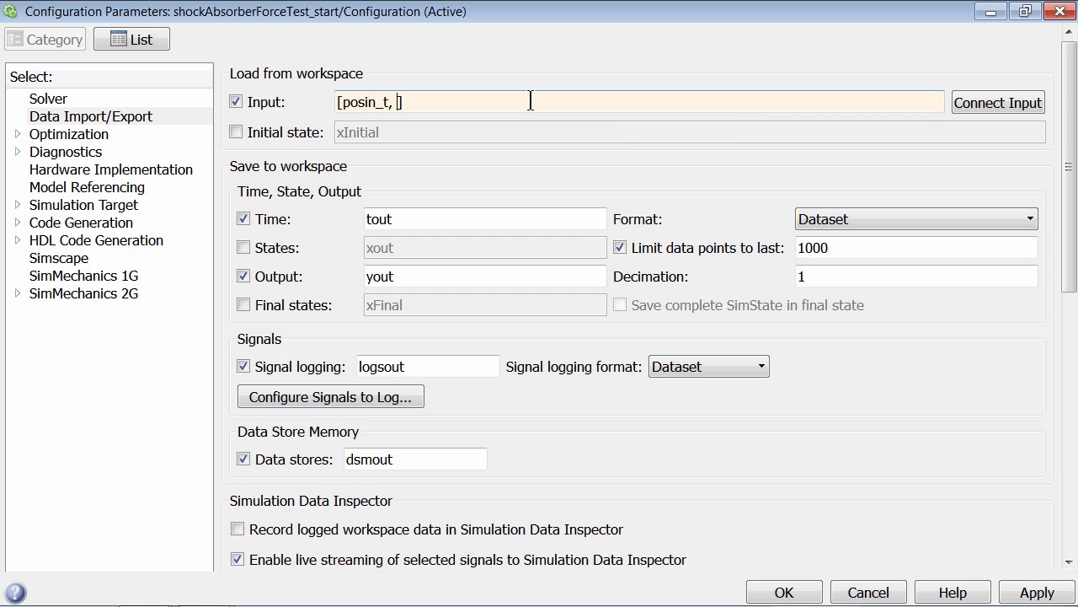
pyautogui.write('posin_r')
# Examine the time range of the motion profile plotted in Figure 1 and return to the Configuration Parameters dialog
pyautogui.hotkey('alt', 'Tab')
pyautogui.hotkey('alt', 'Tab')
pyautogui.hotkey('alt', 'Tab')
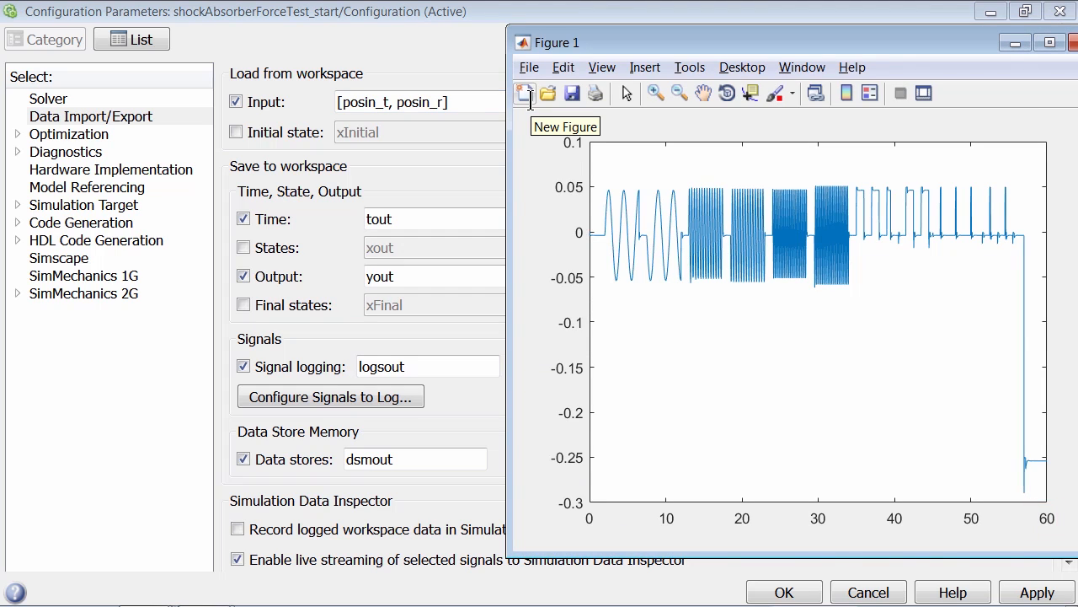
pyautogui.click(388, 69)
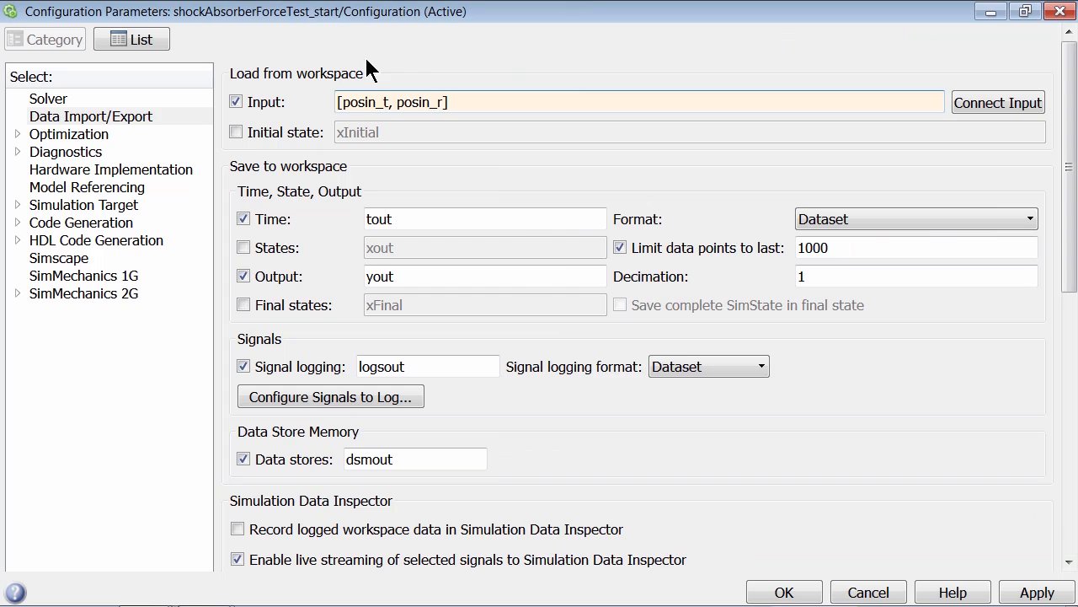
# Set the simulation stop time in the solver configuration to posin_t(end) and apply the configuration
pyautogui.click(48, 98)
pyautogui.doubleClick(766, 99)
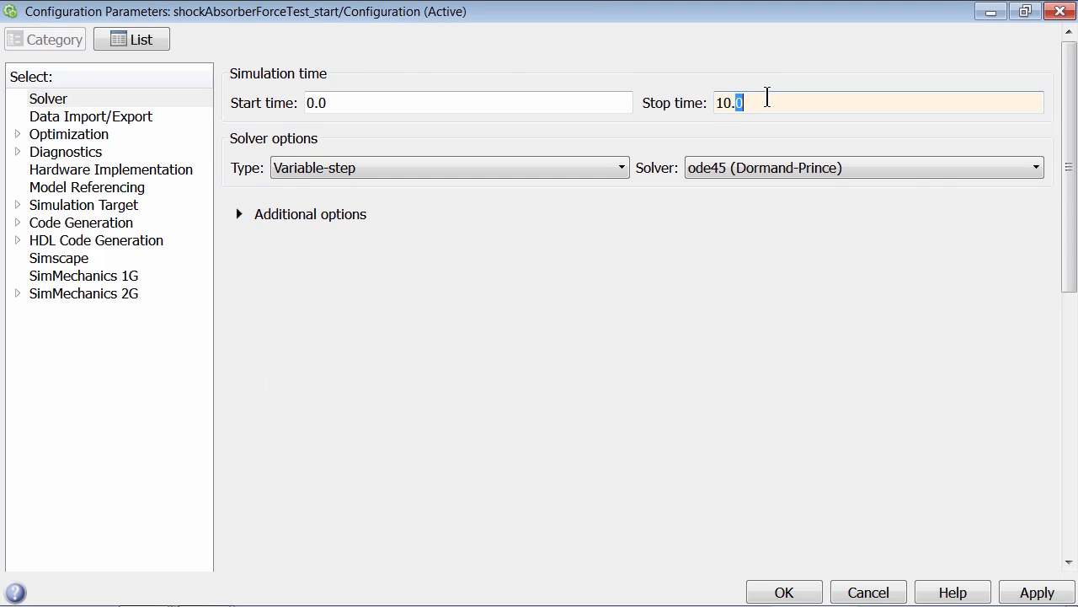
pyautogui.moveTo(768, 98); pyautogui.dragTo(698, 97)
pyautogui.write('posin_t(end)')
pyautogui.click(788, 591)
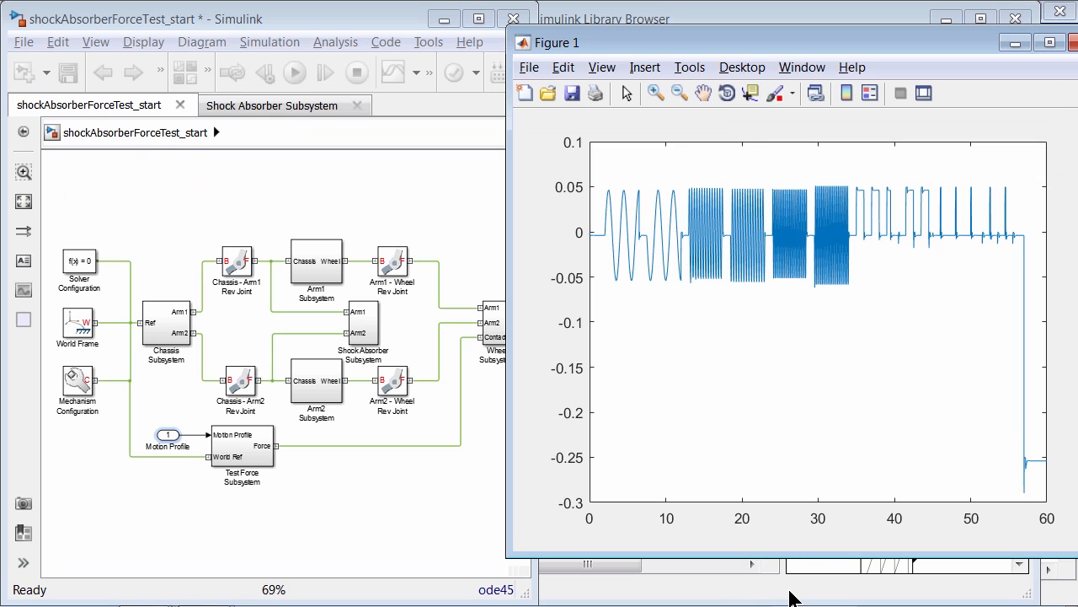
# Bring the Simulink model and Mechanics Explorer into view and run the simulation with the workspace motion profile
pyautogui.hotkey('alt', 'Tab')
pyautogui.hotkey('alt', 'Tab')
pyautogui.hotkey('alt', 'Tab')
pyautogui.hotkey('alt', 'Tab')
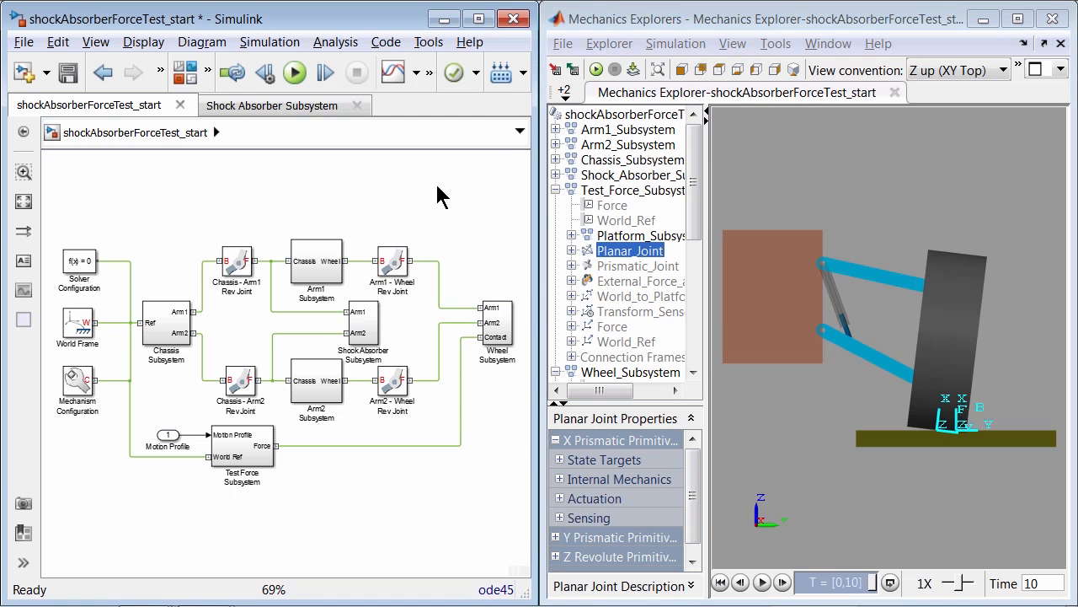
pyautogui.click(373, 193)
pyautogui.click(636, 71)
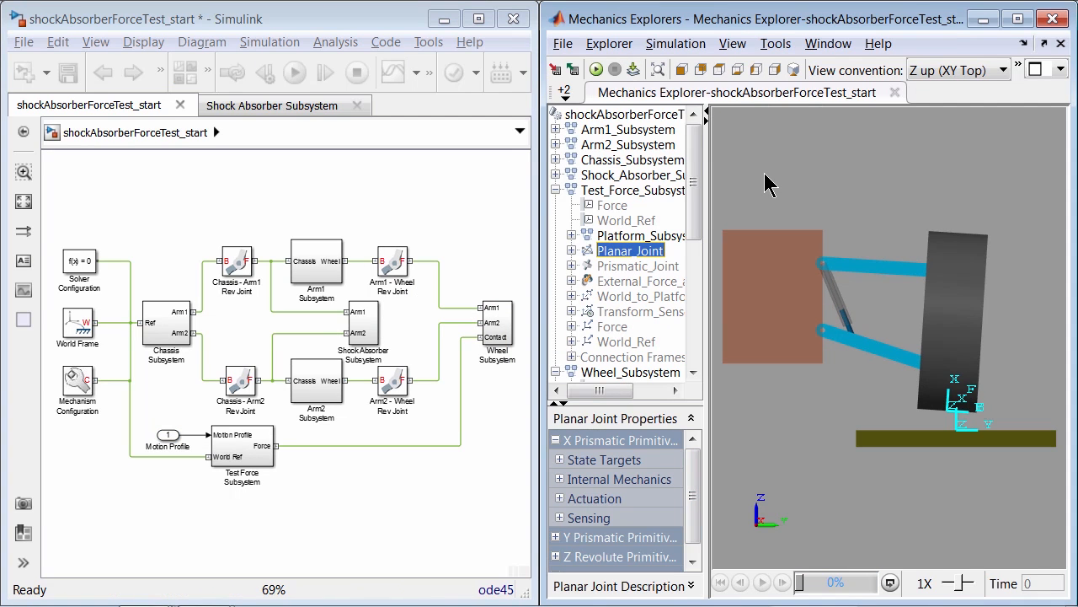
pyautogui.click(596, 70)
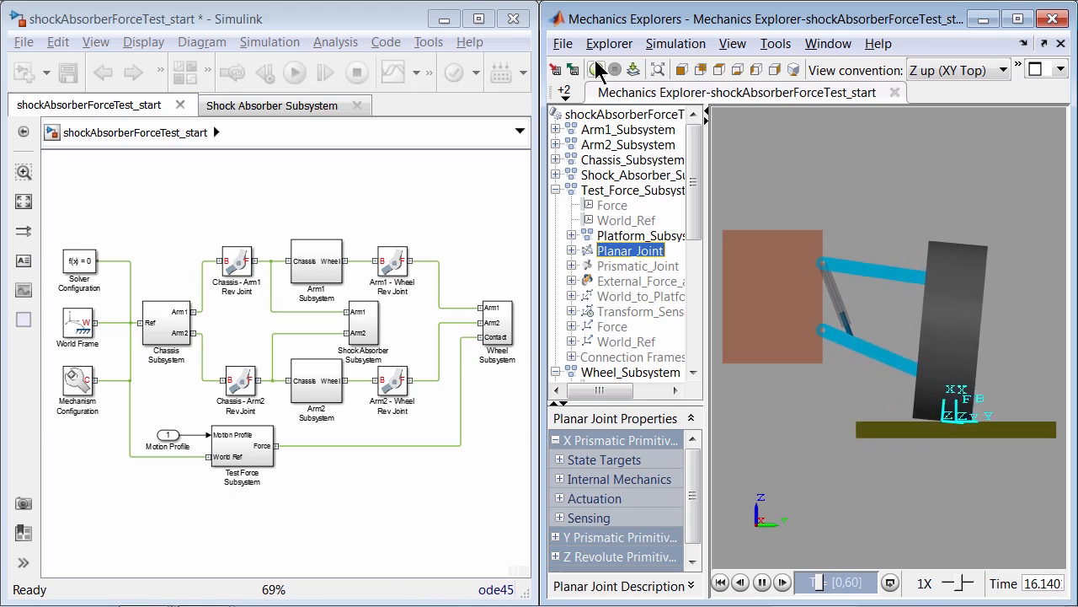
# Open the Scope in the Shock Absorber Subsystem beside the Mechanics Explorer and examine the prismatic joint position over the test
pyautogui.doubleClick(365, 333)
pyautogui.press('space')
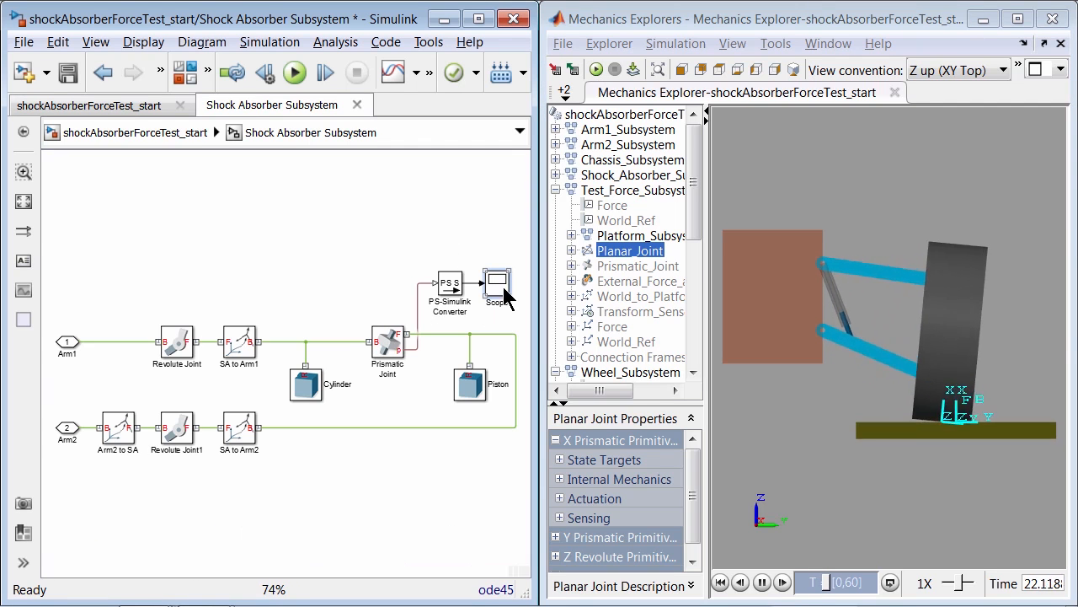
pyautogui.doubleClick(497, 283)
pyautogui.moveTo(623, 215); pyautogui.dragTo(0, 97)
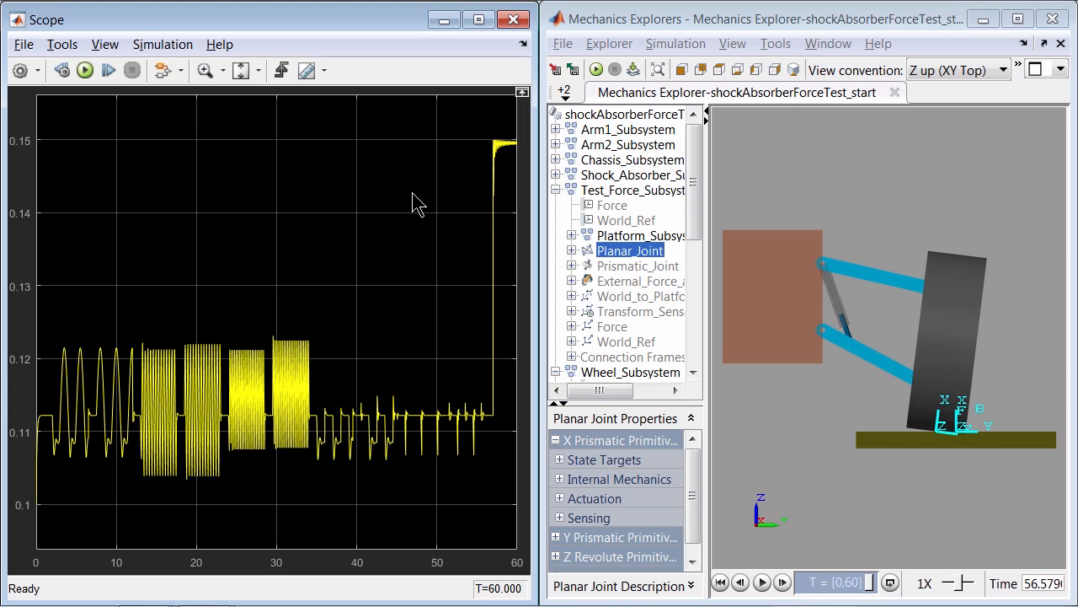
pyautogui.hotkey('alt', 'Tab')
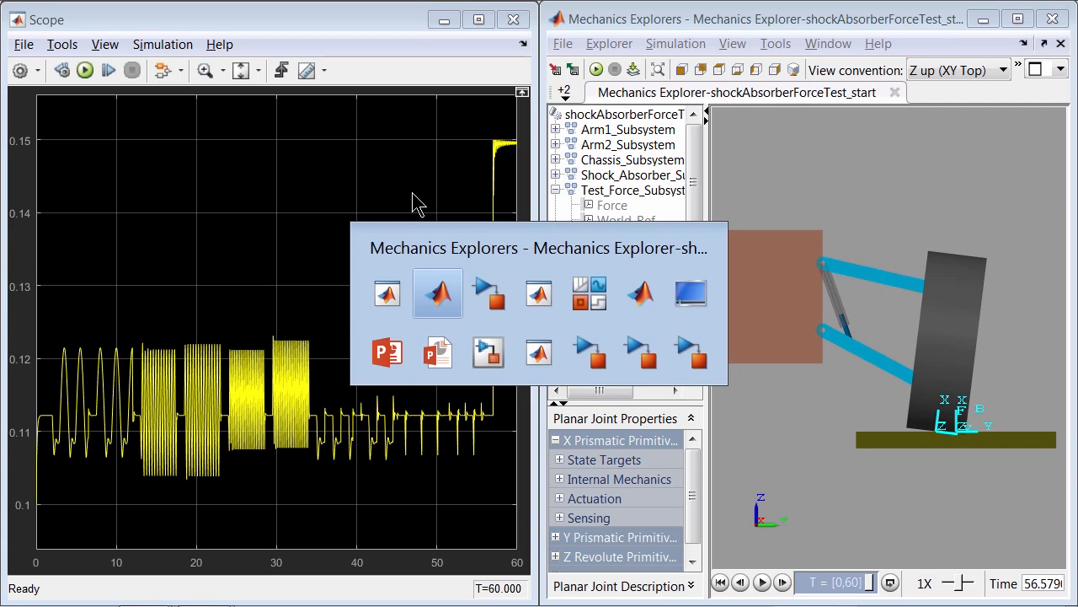